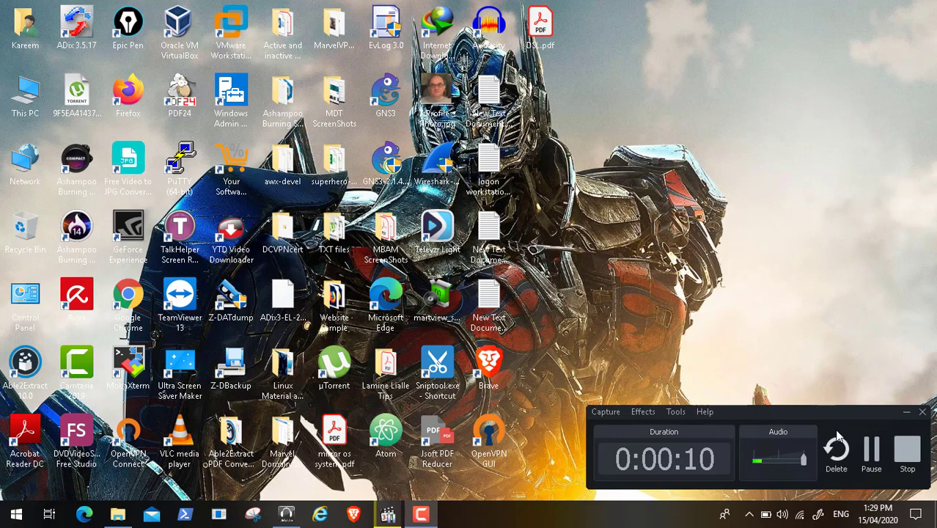
Step: Resume Video105.mp4 in Media Player Classic and show it full screen
click(902, 412)
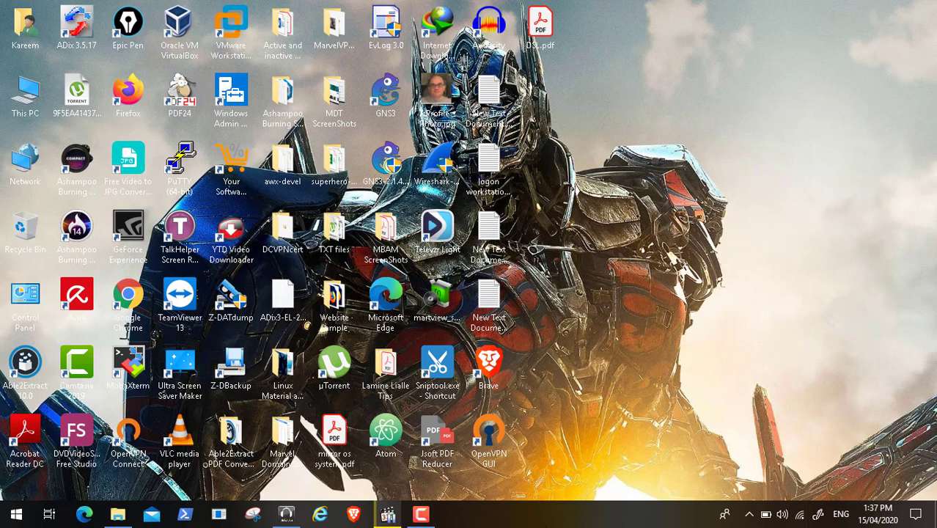
click(387, 515)
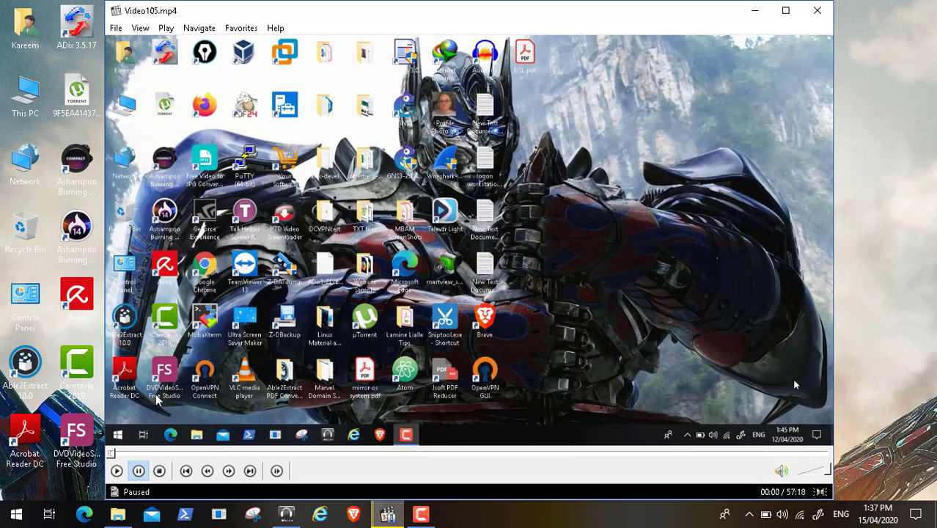
click(116, 471)
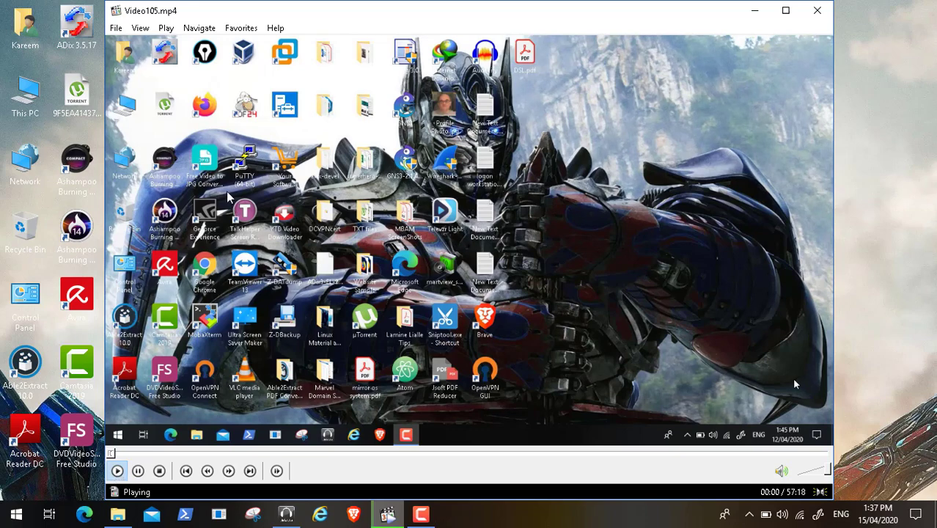
click(166, 29)
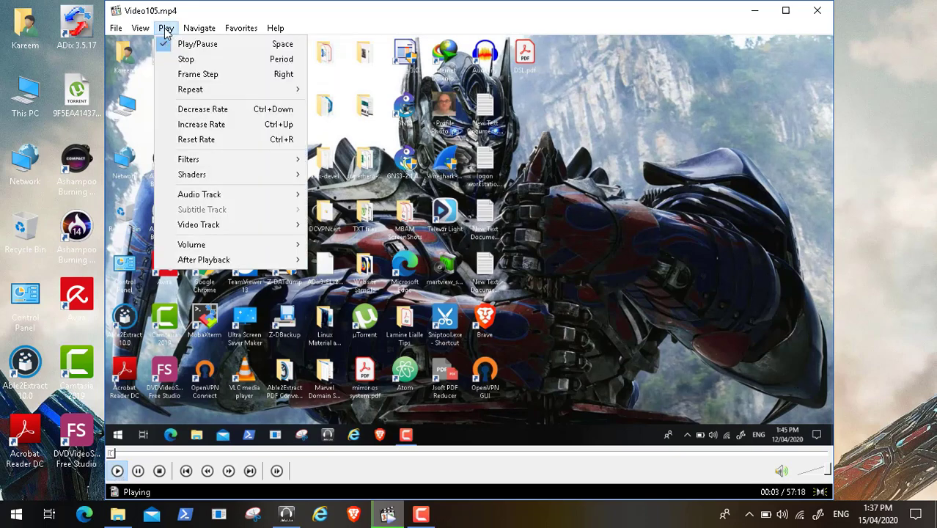
mouse_move(143, 30)
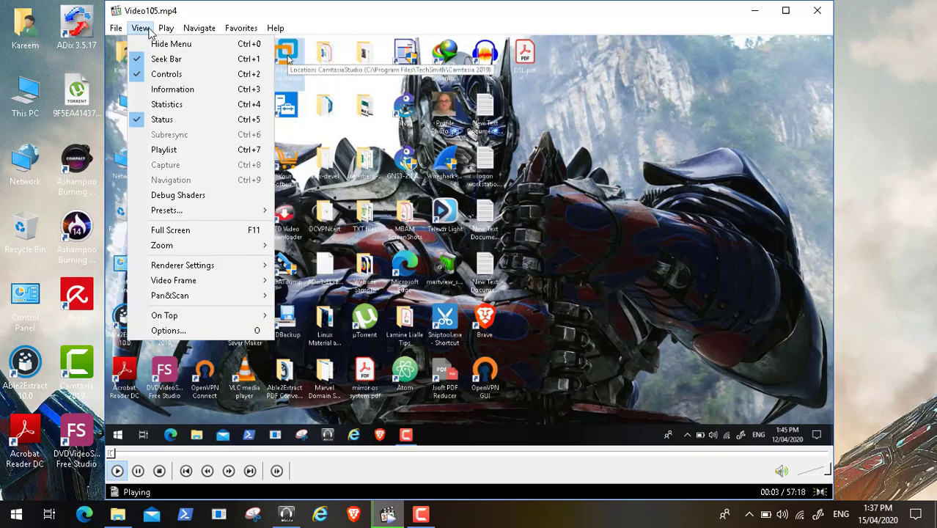
click(206, 230)
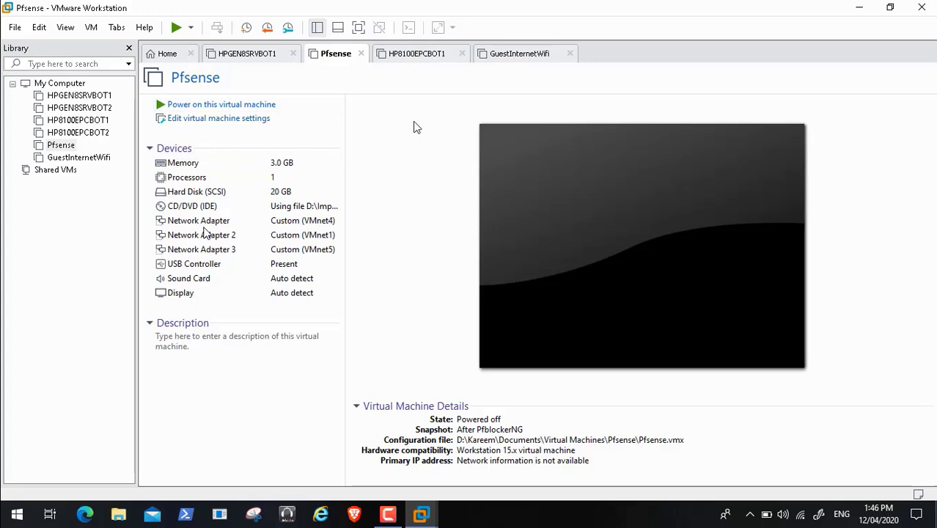
Step: Power on the Pfsense VM, let it boot to the pfSense 2.4.5 console menu, then minimize VMware
click(232, 107)
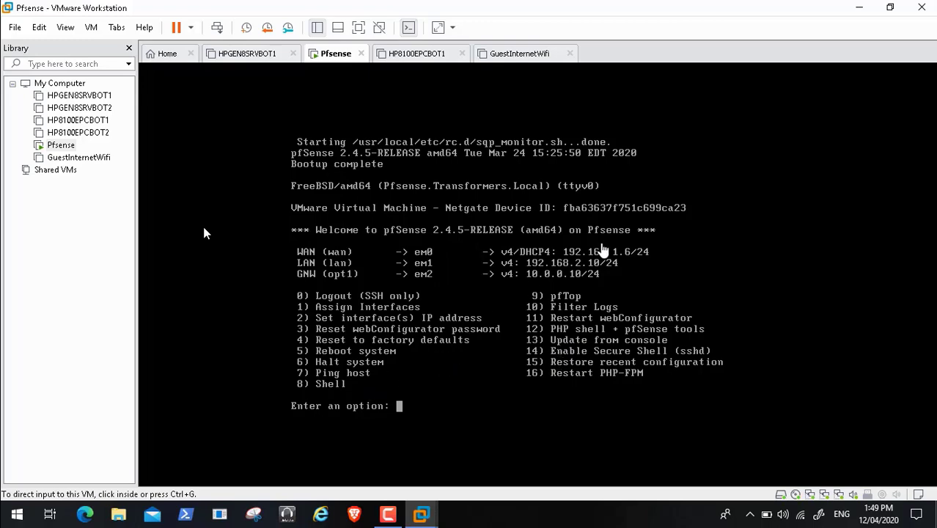
click(857, 10)
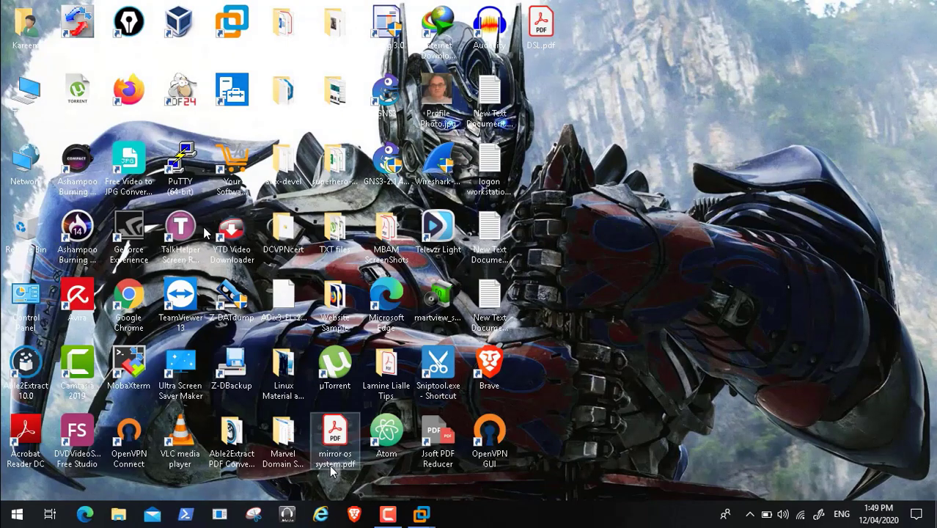
Step: In Brave, open 192.168.2.10 and proceed past the certificate warning to the pfSense login
click(354, 514)
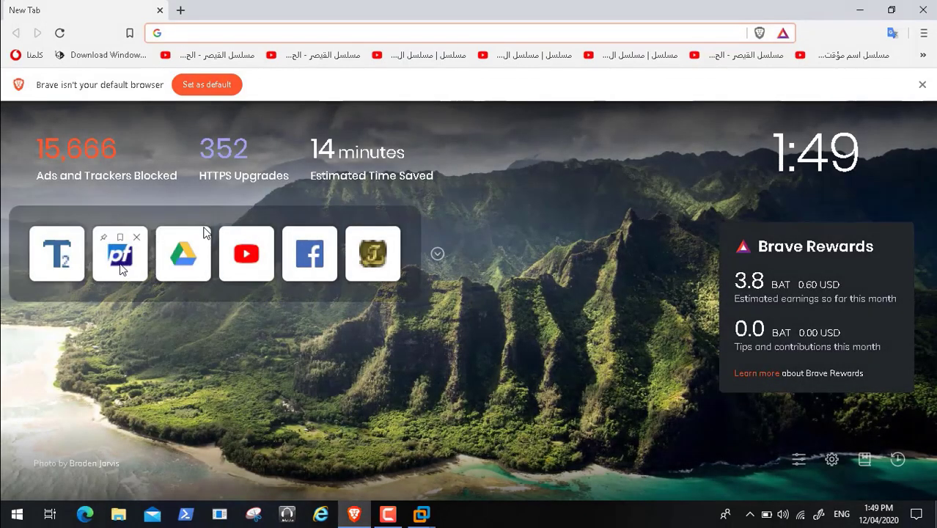
click(120, 266)
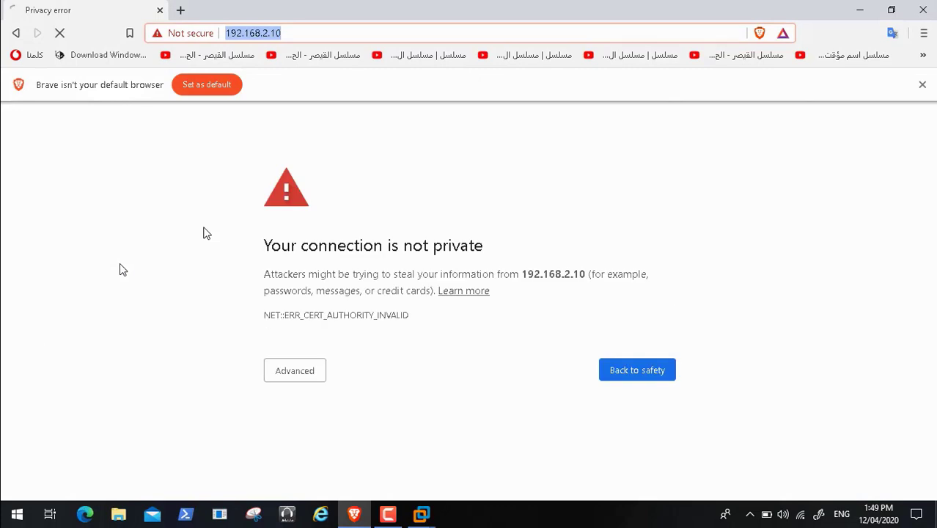
click(315, 373)
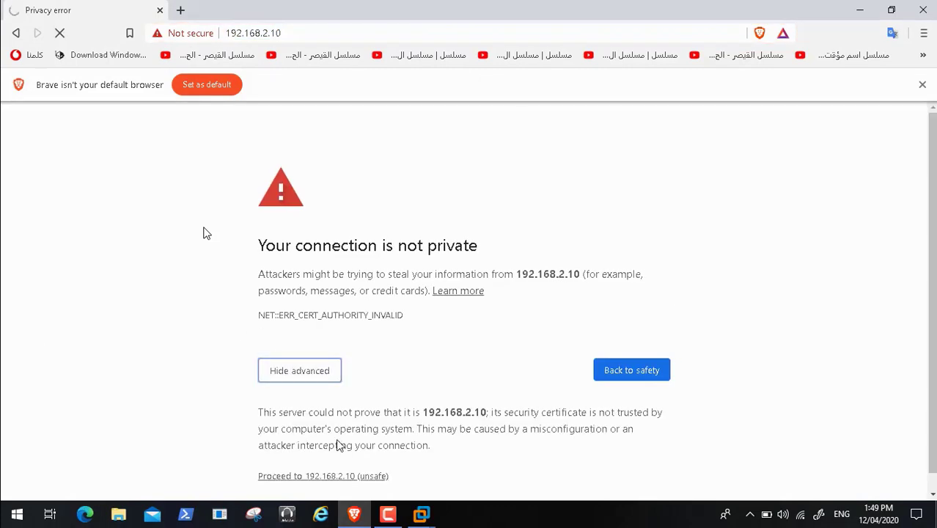
click(329, 477)
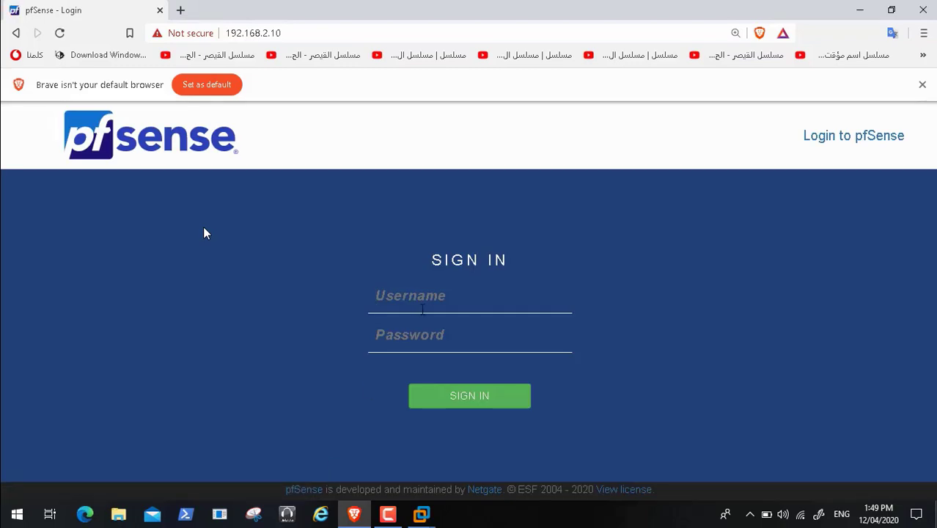
Step: Enter the administrator username and password, then close the browser
text(admin)
key(Tab)
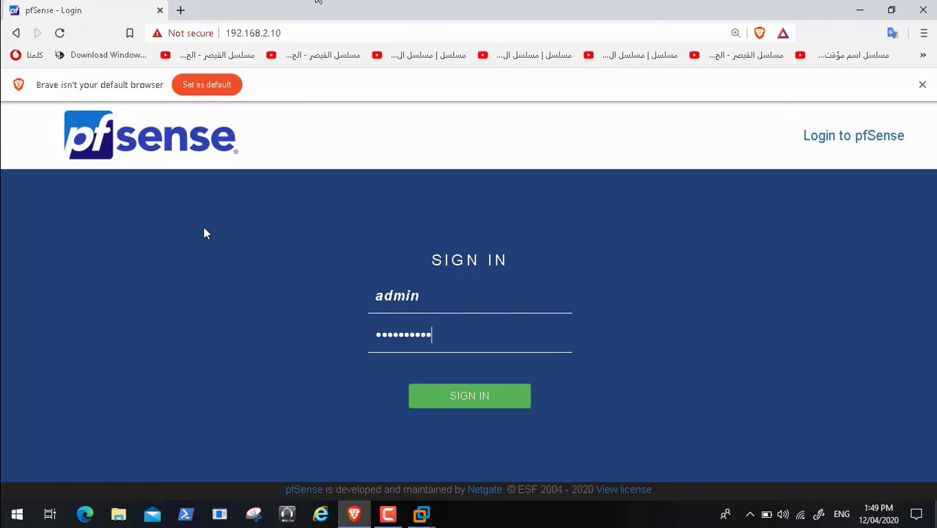
click(160, 9)
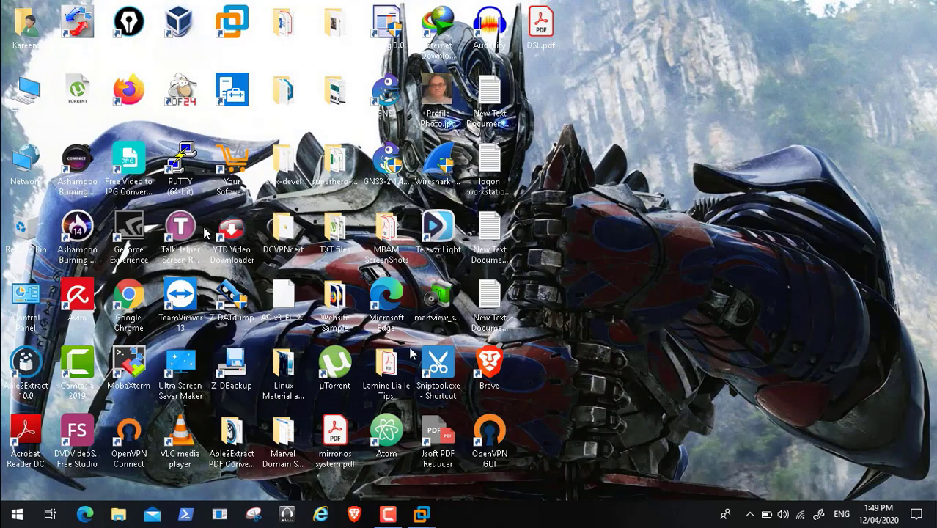
Step: Take a Pfsense snapshot named 'Backup Before Uninstall squid and snort Package'
mouse_move(422, 513)
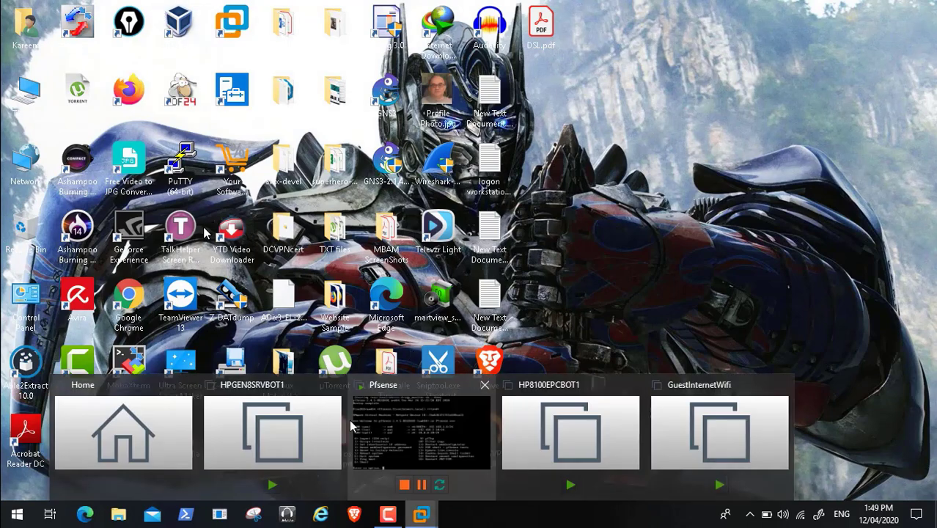
click(379, 429)
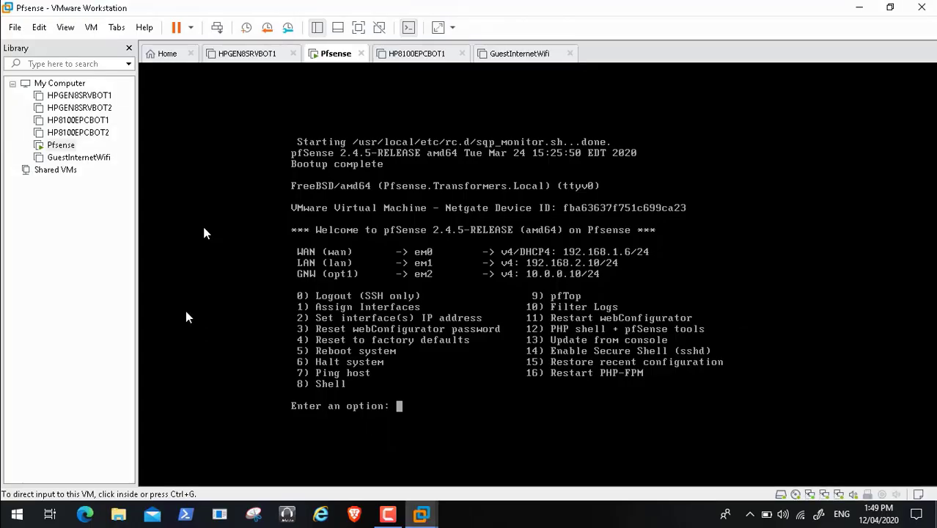
right_click(59, 145)
mouse_move(163, 322)
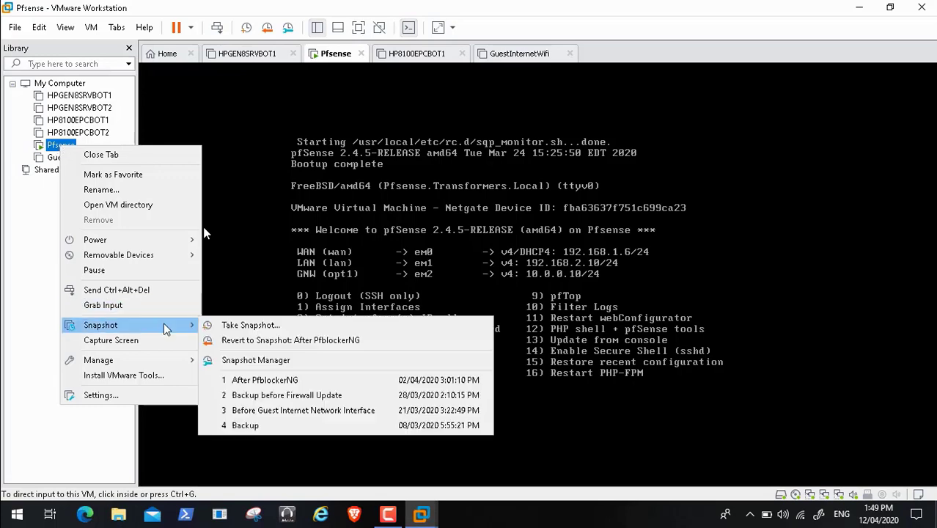
click(288, 326)
key(BackSpace)
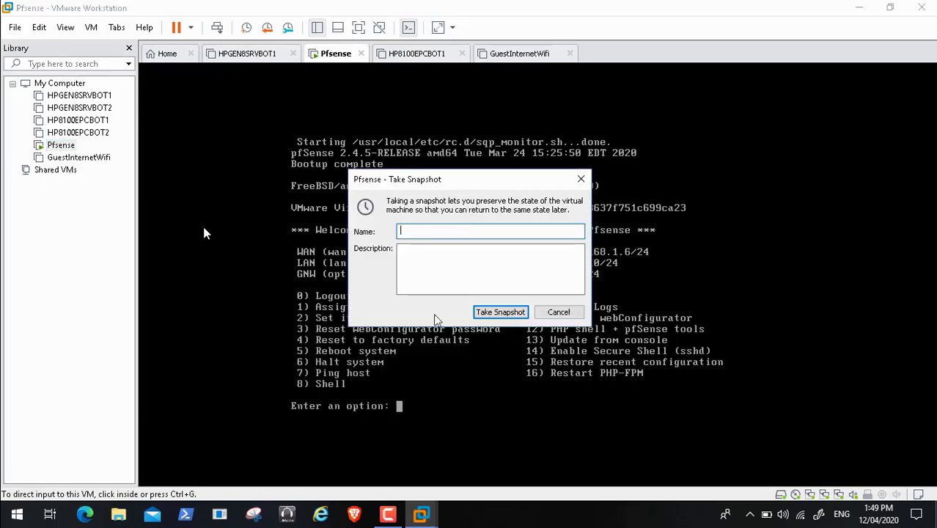
text(Backup Before)
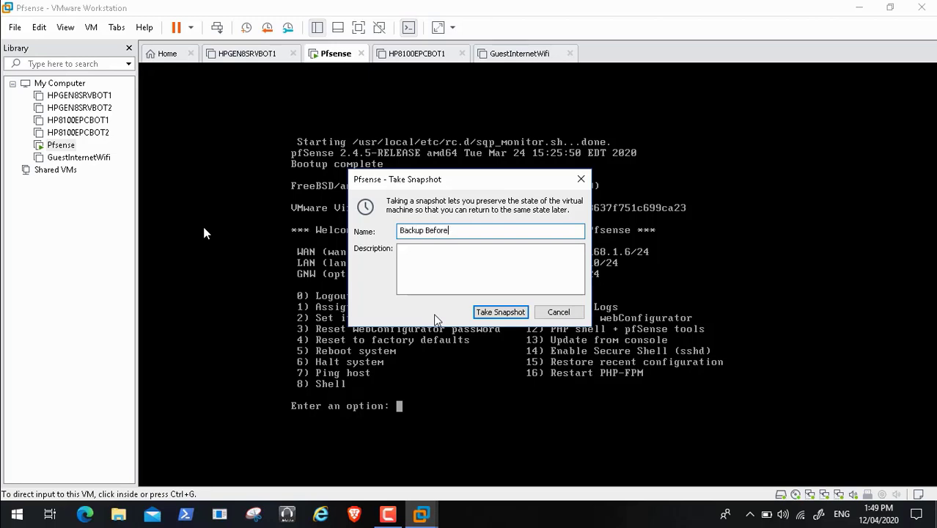
text( Uninstall squis)
key(BackSpace)
text(d and snort )
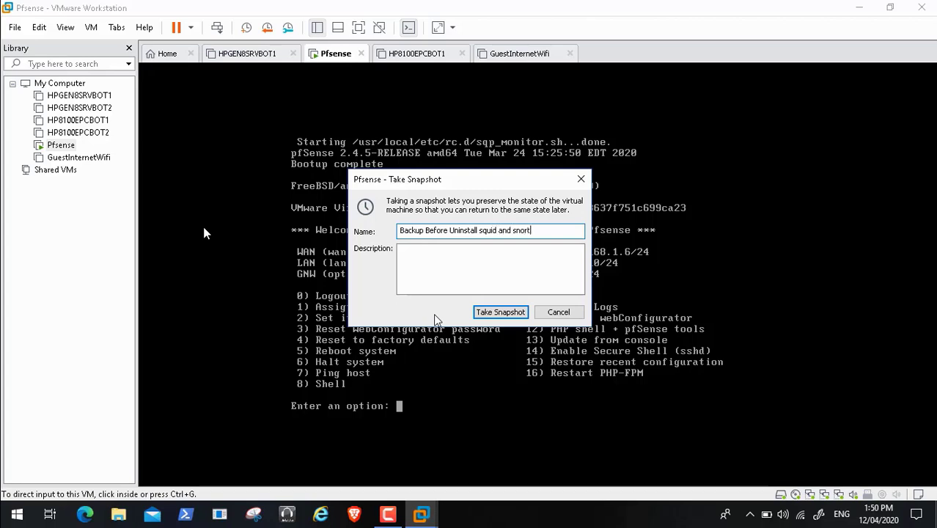
text(Package)
click(481, 312)
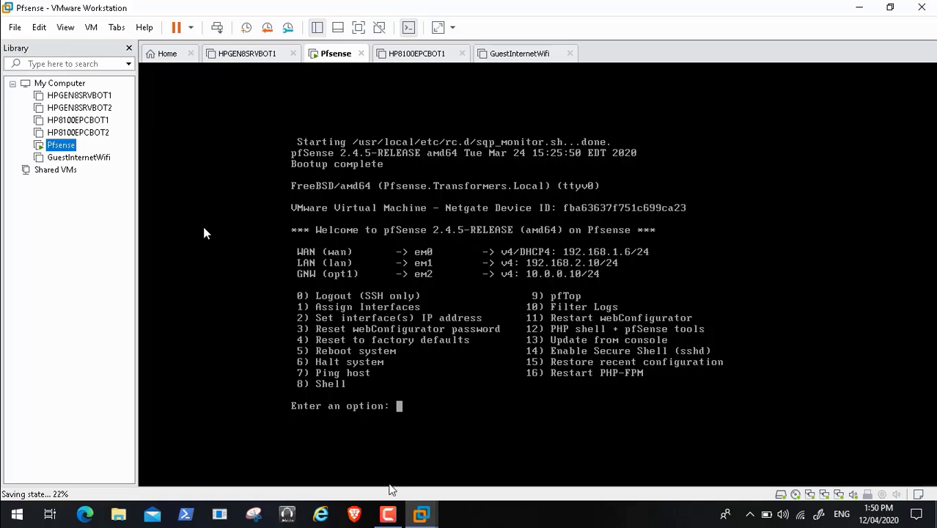
Step: Leave the Pfsense VM at its console menu while the snapshot state finishes saving
click(388, 514)
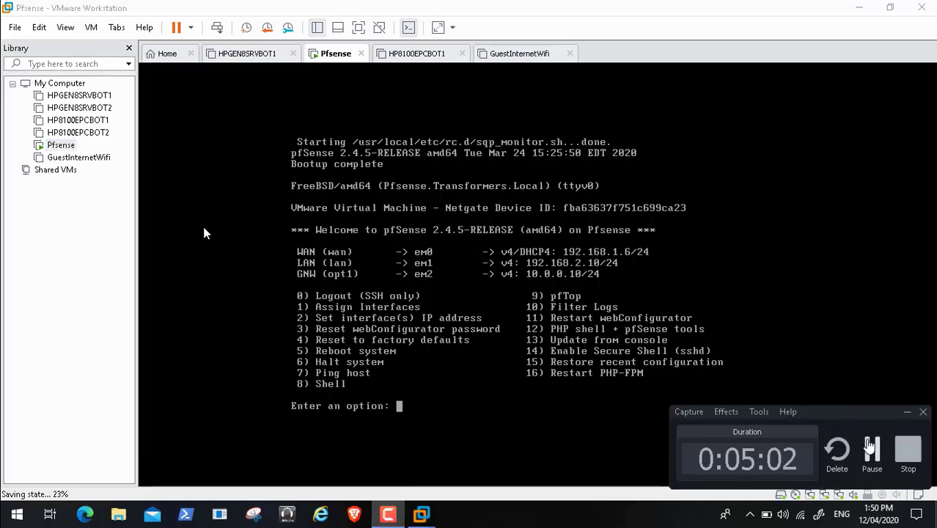
click(872, 450)
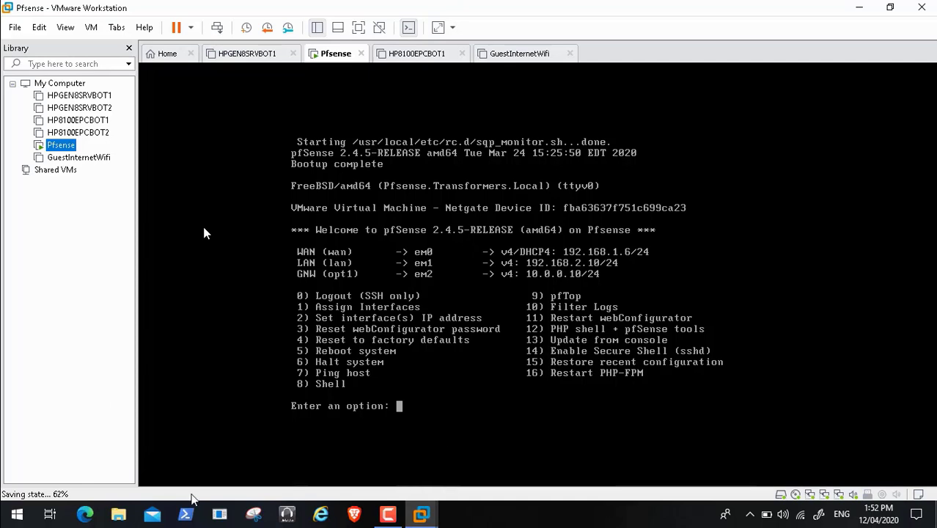
click(388, 514)
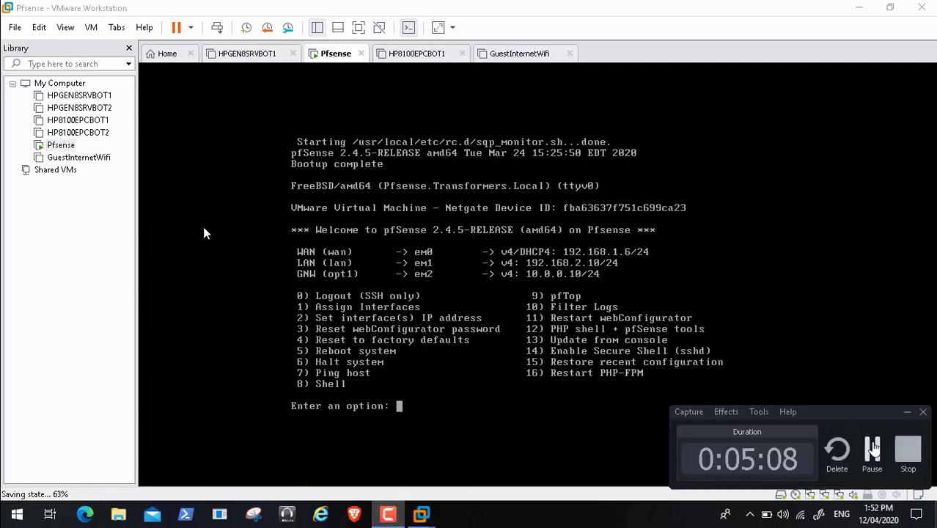
click(871, 450)
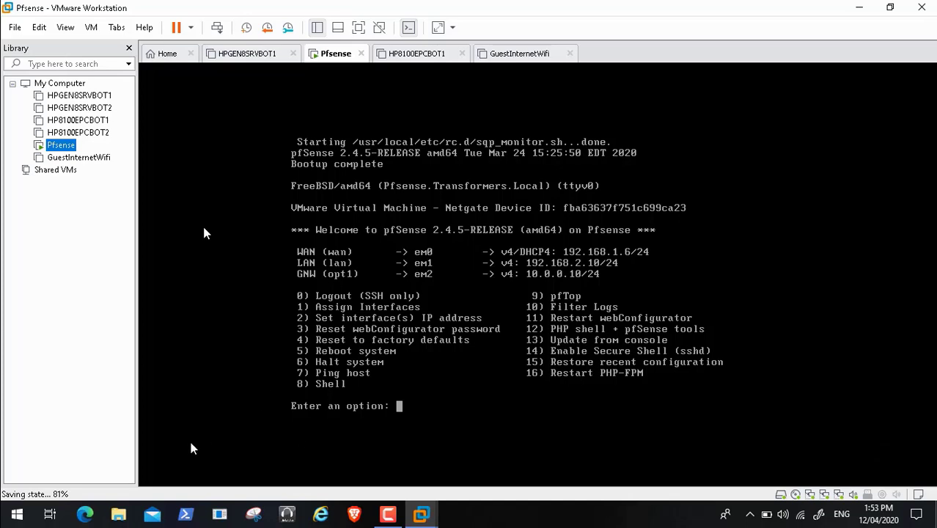
click(388, 514)
click(873, 451)
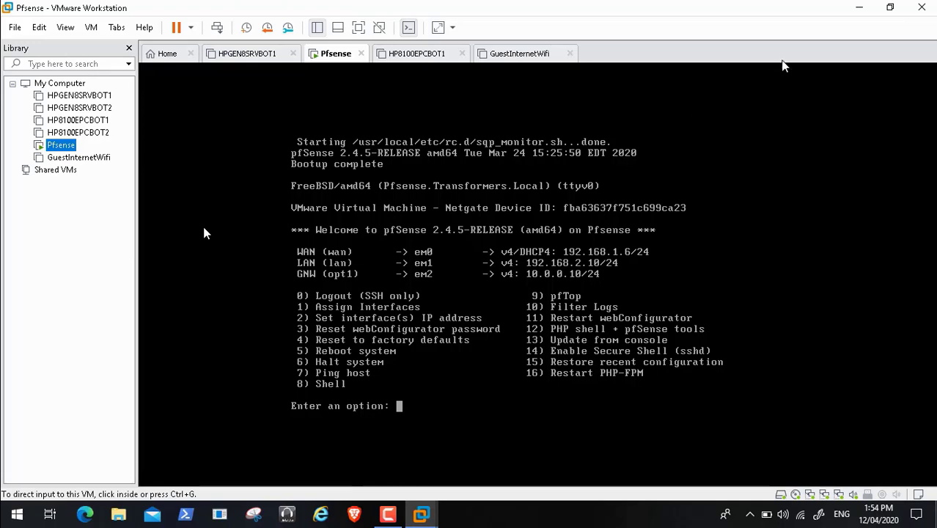
Step: Open Brave to the pfSense login tile and sign in with the administrator username and password
click(858, 11)
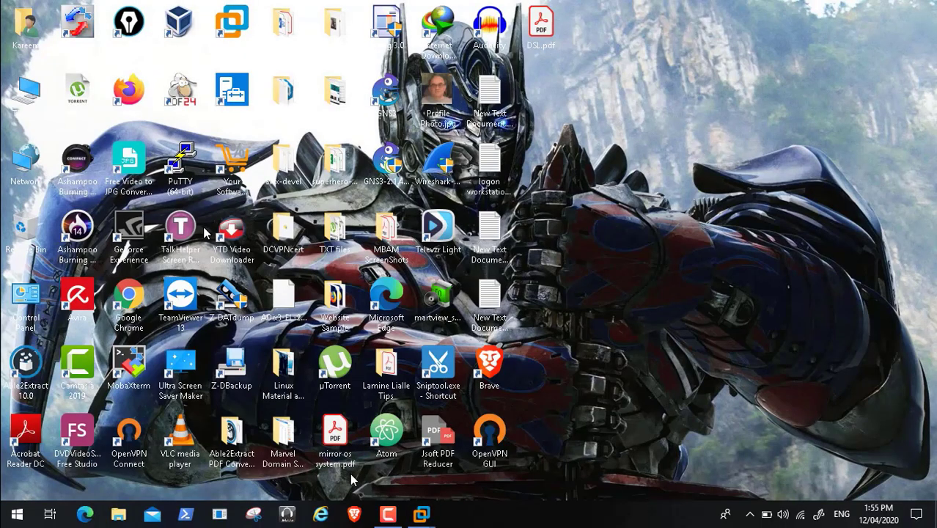
double_click(394, 427)
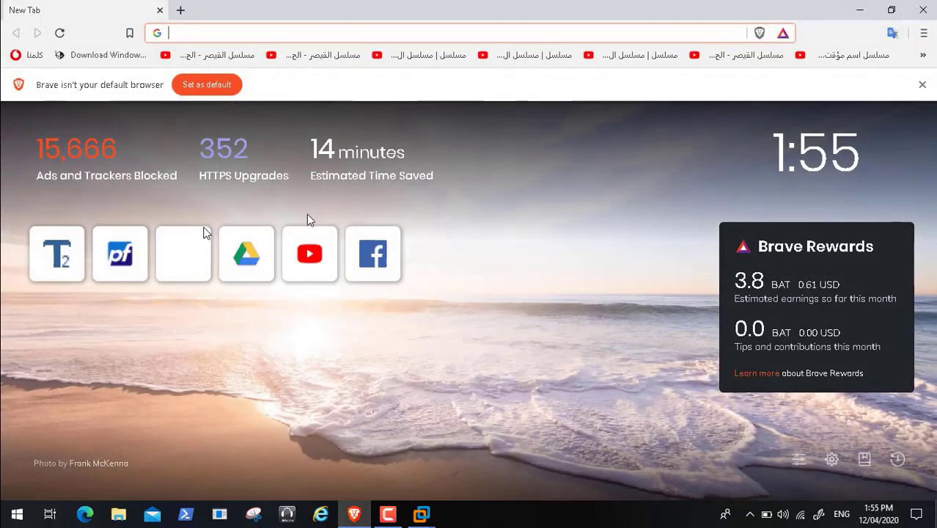
click(126, 265)
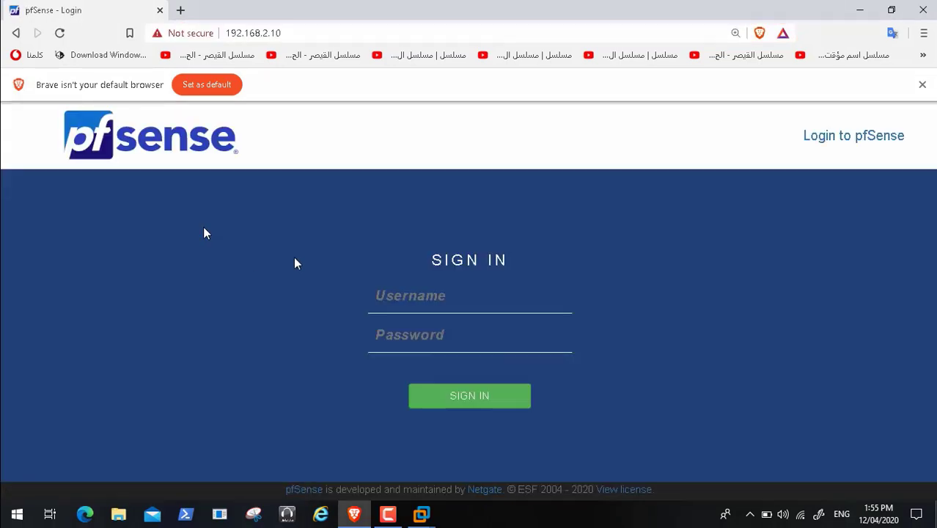
key(Tab)
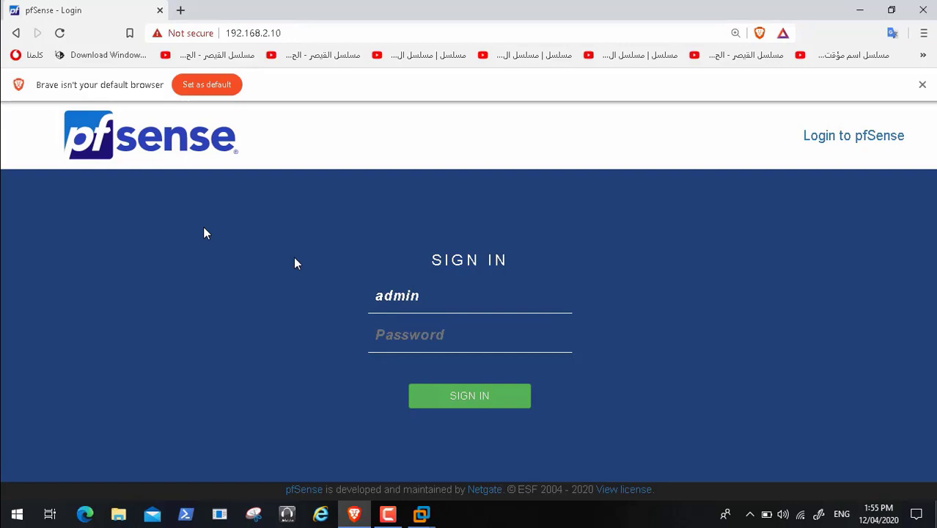
key(Return)
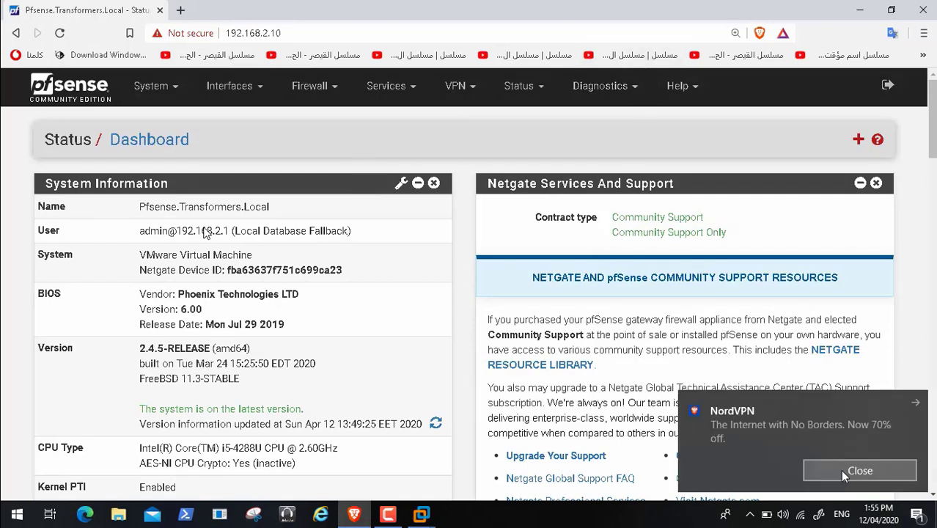
Step: Close the NordVPN notification covering the pfSense dashboard
click(858, 470)
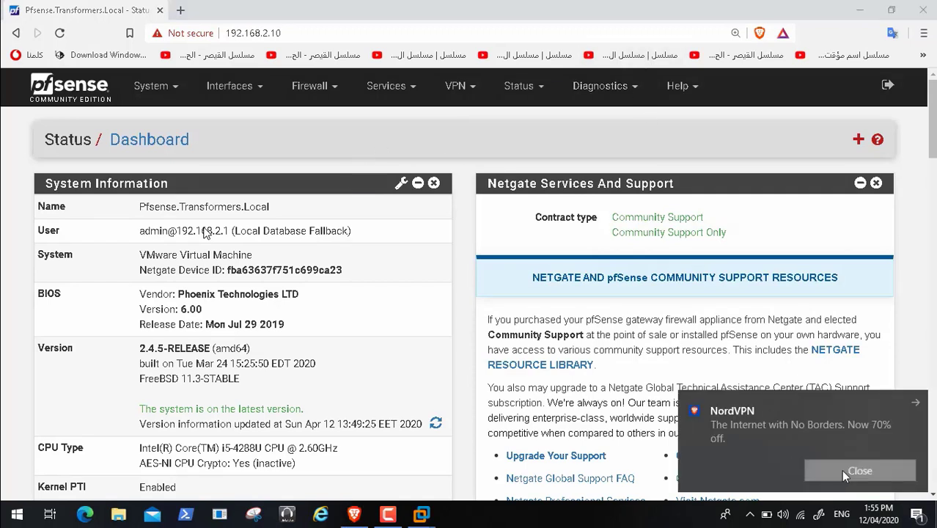
Step: From Diagnostics > Backup & Restore, download the full configuration as XML
click(630, 95)
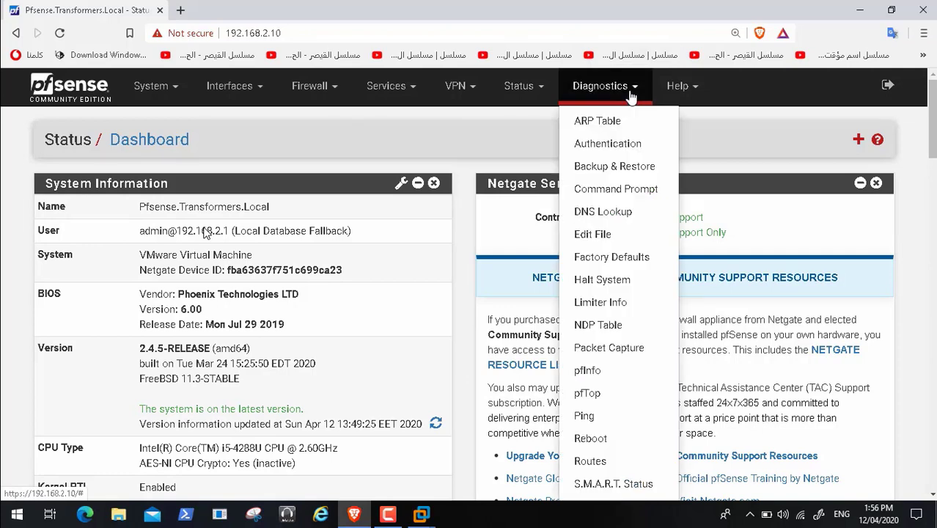
click(637, 168)
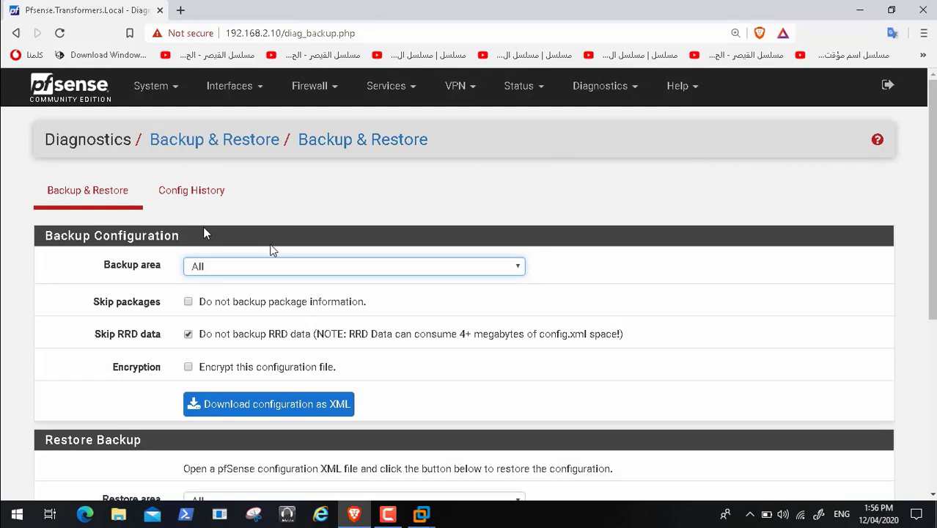
click(267, 400)
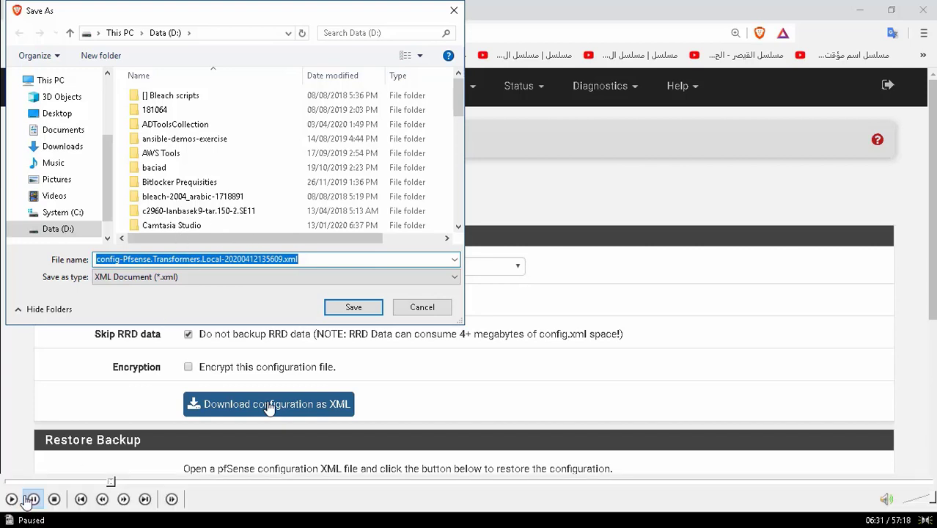
Step: Save config-Pfsense.Transformers.Local-20200412135609.xml into D:\ADToolsCollection\Transformers
click(13, 499)
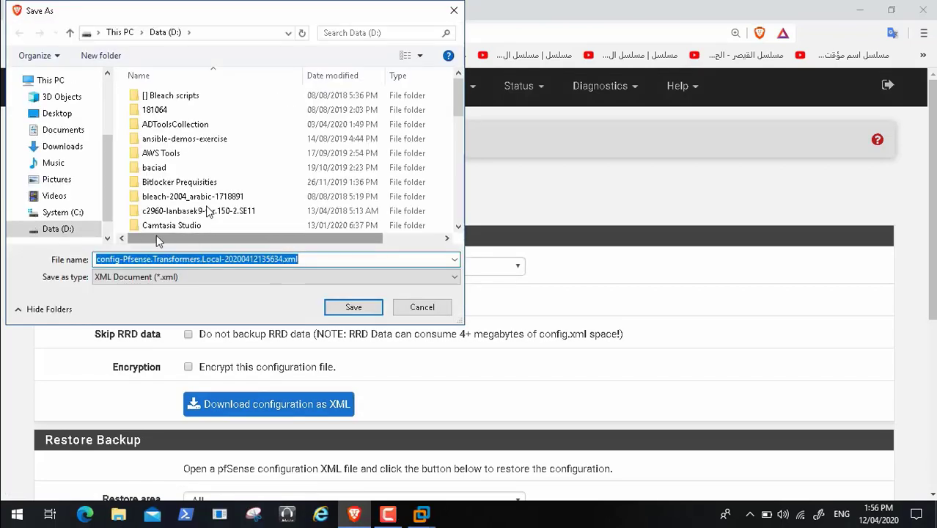
click(70, 230)
click(171, 152)
key(t)
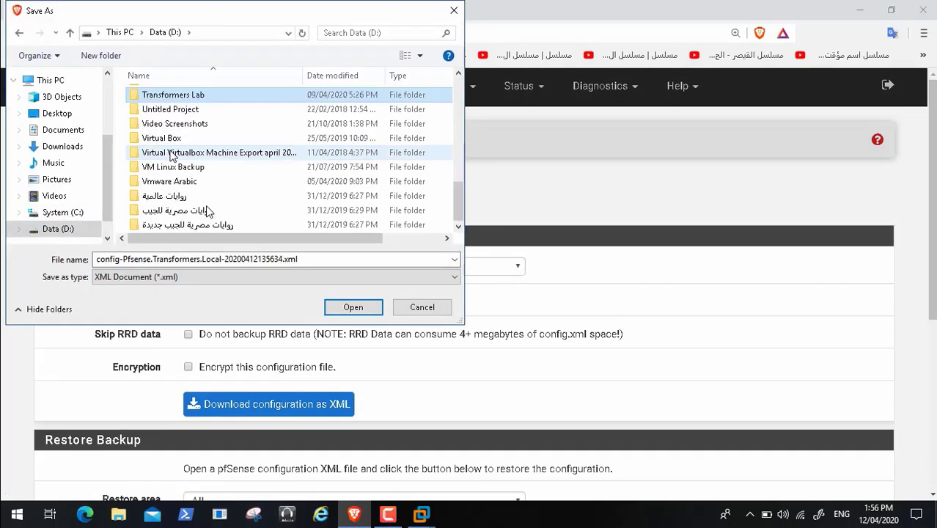
double_click(225, 103)
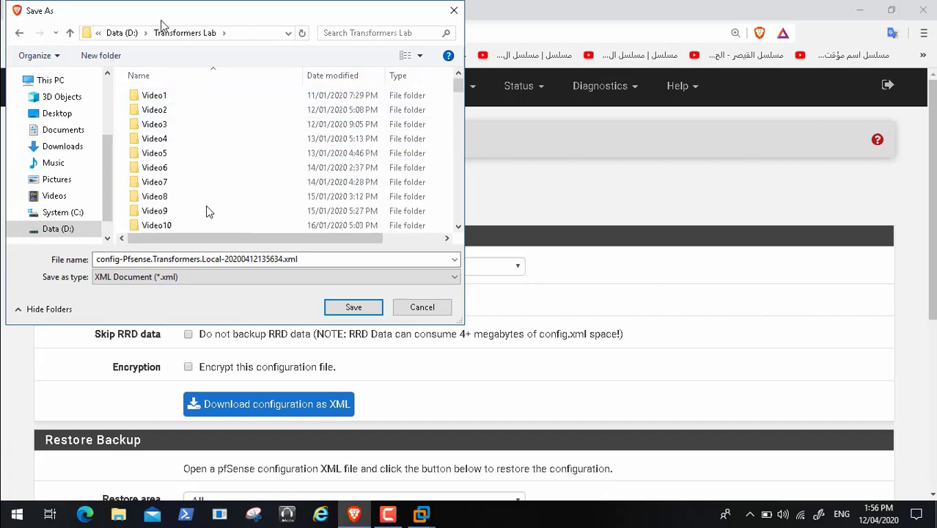
click(68, 229)
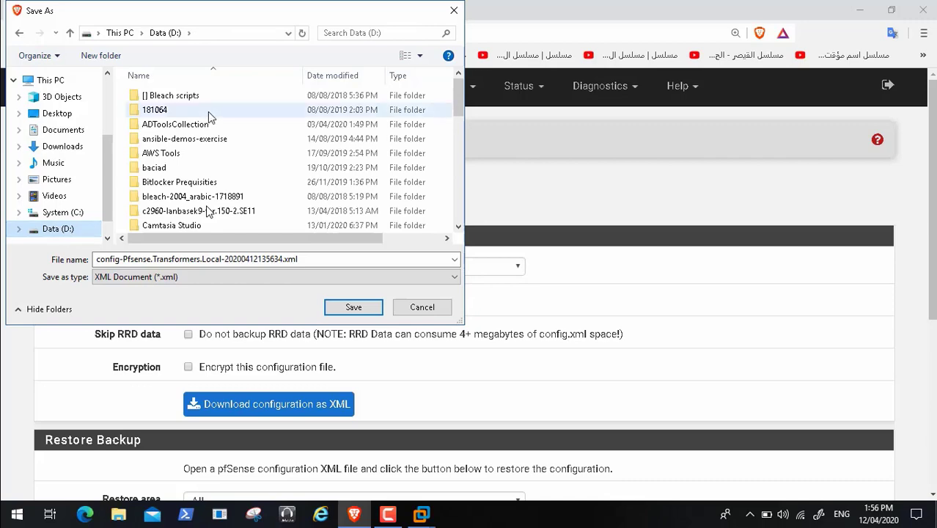
double_click(192, 129)
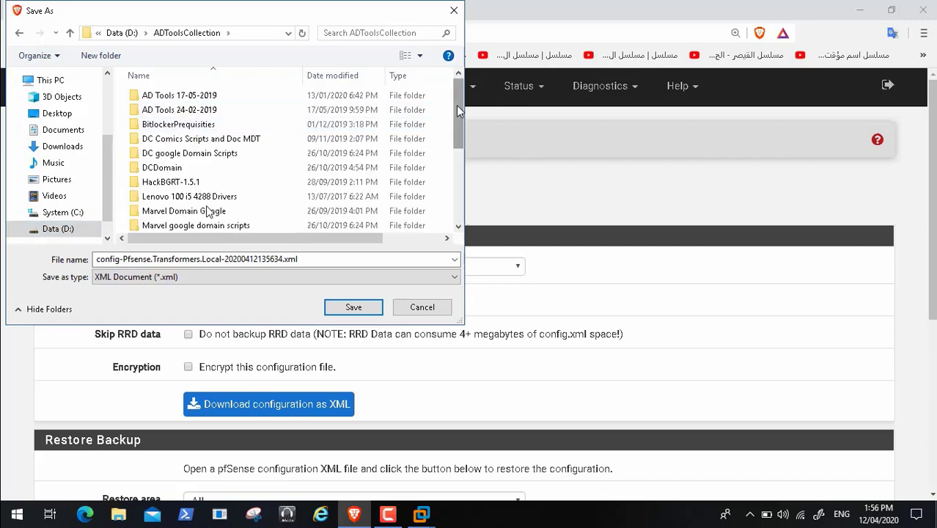
drag(455, 105, 454, 176)
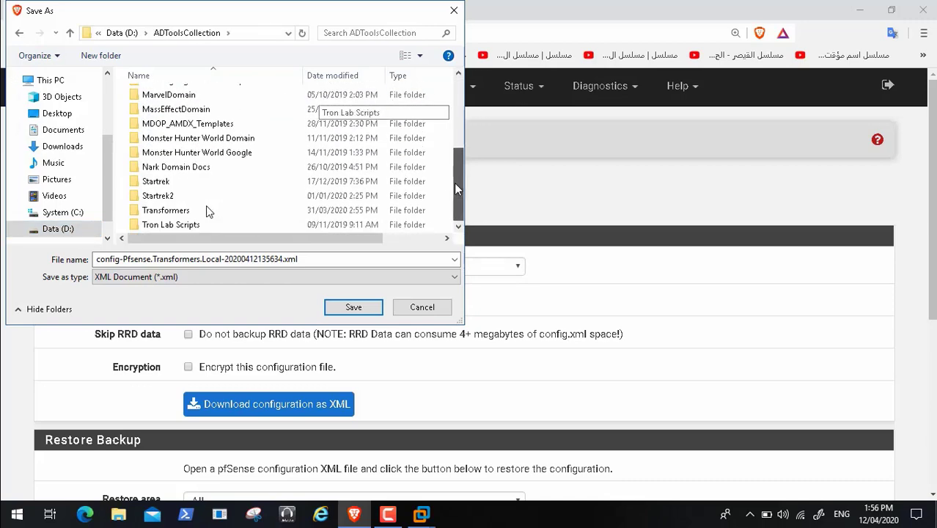
click(206, 209)
double_click(206, 208)
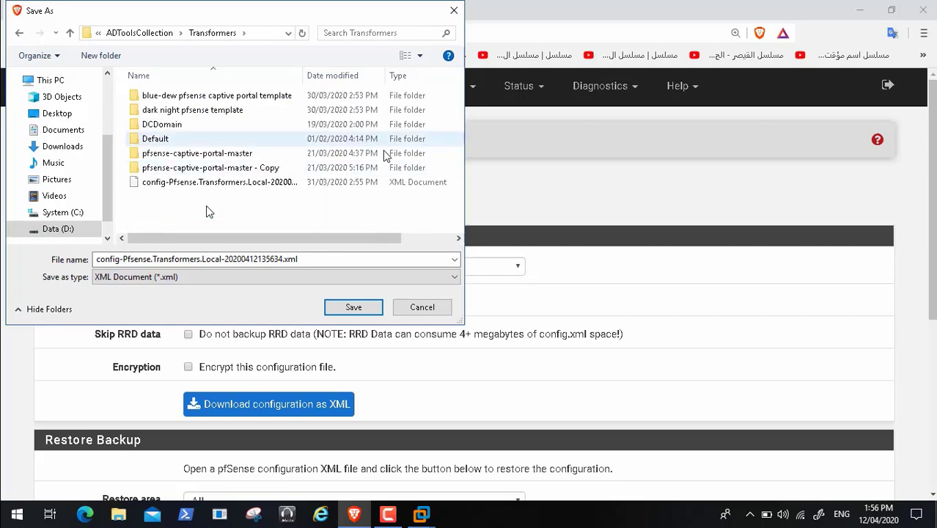
click(360, 312)
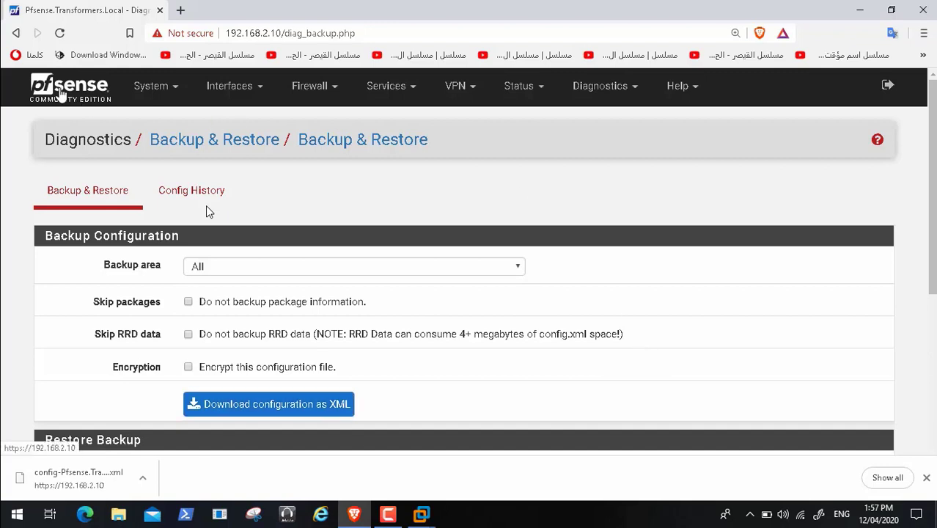
click(62, 93)
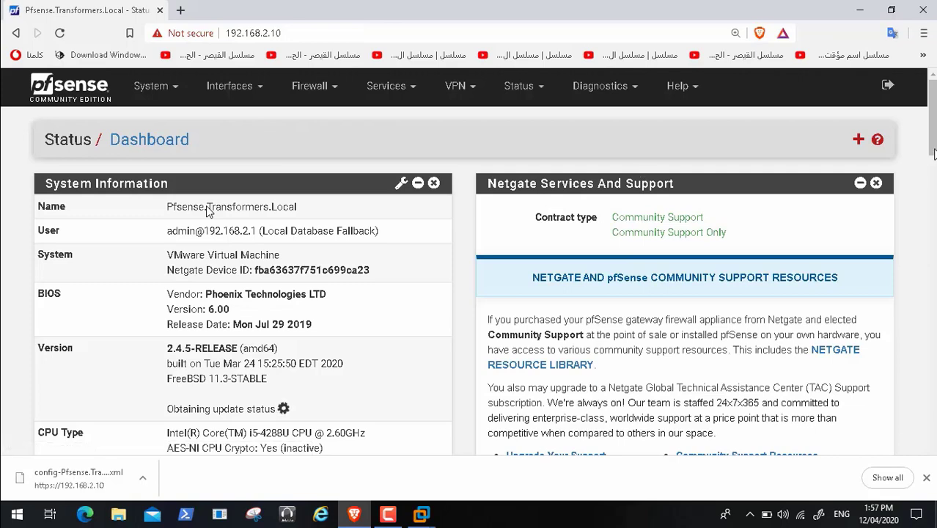
scroll(208, 211, down, 5)
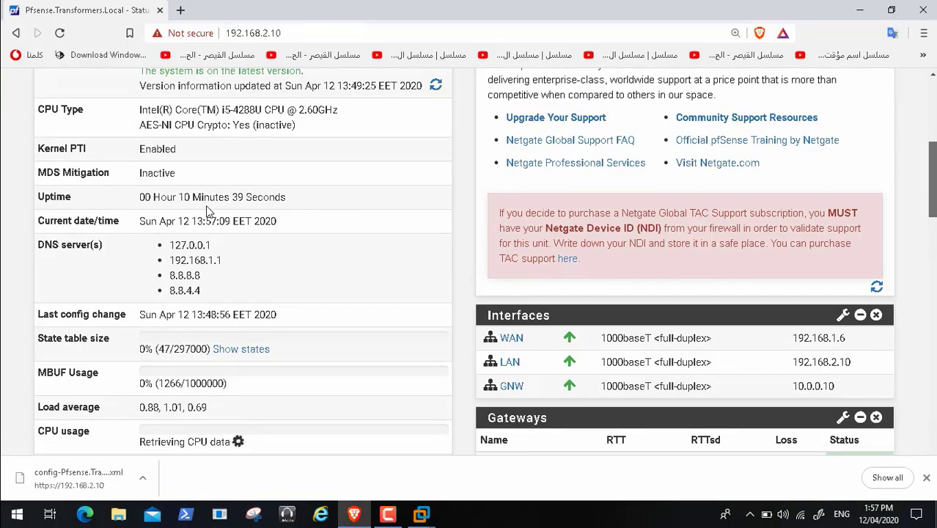
scroll(207, 211, down, 7)
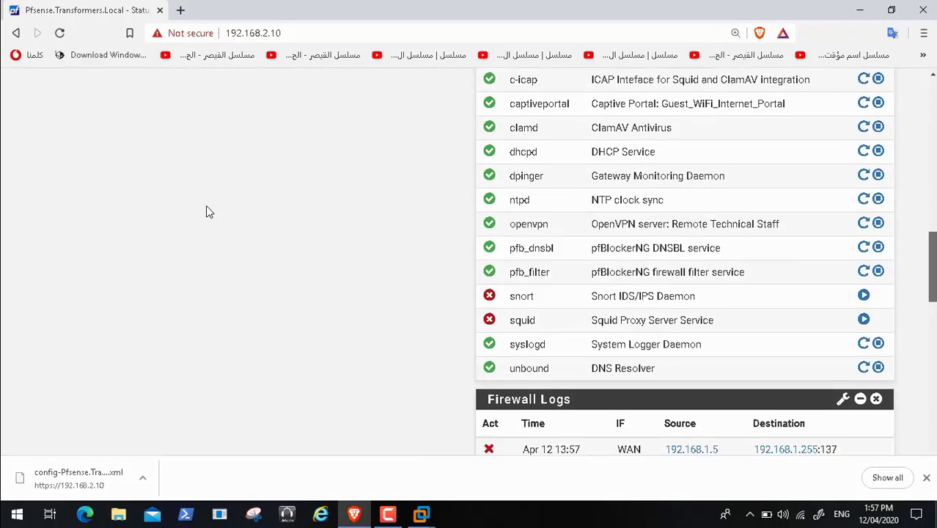
click(864, 320)
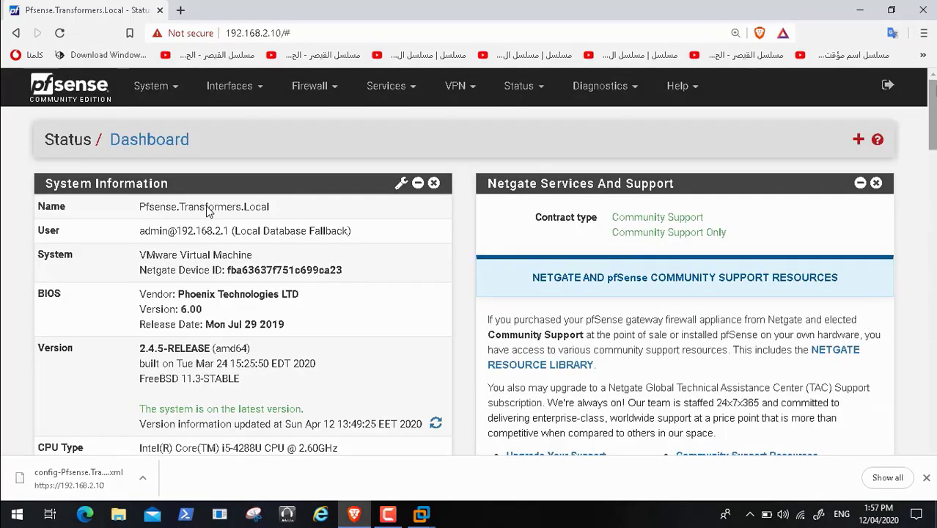
scroll(208, 211, down, 9)
scroll(206, 211, down, 4)
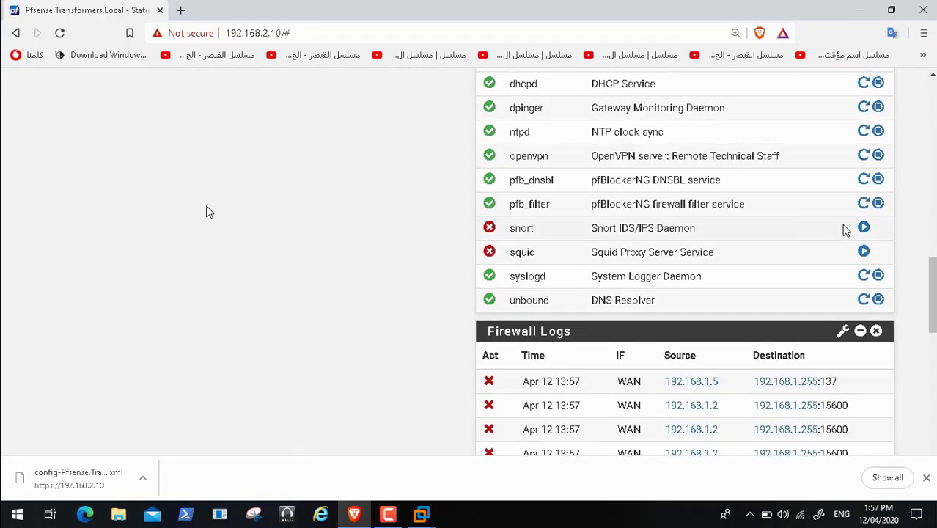
click(863, 229)
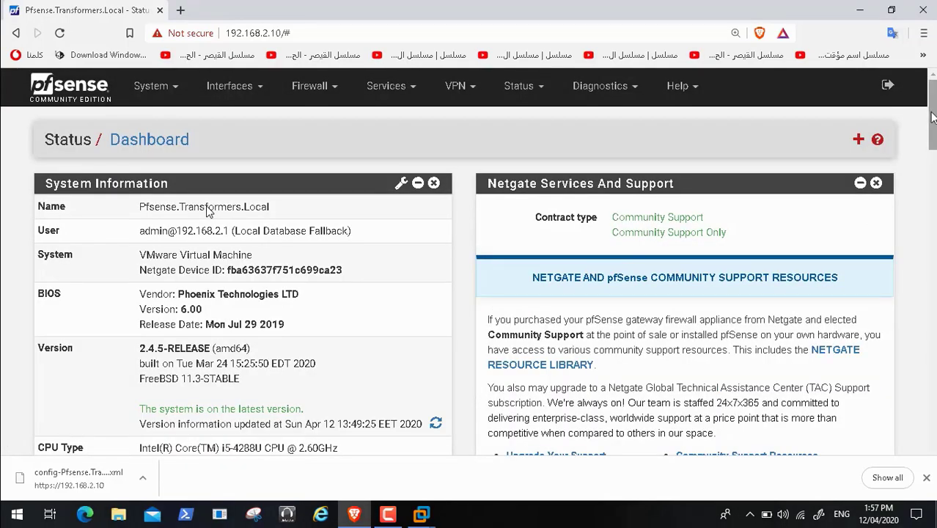
drag(929, 114, 933, 264)
scroll(206, 212, down, 4)
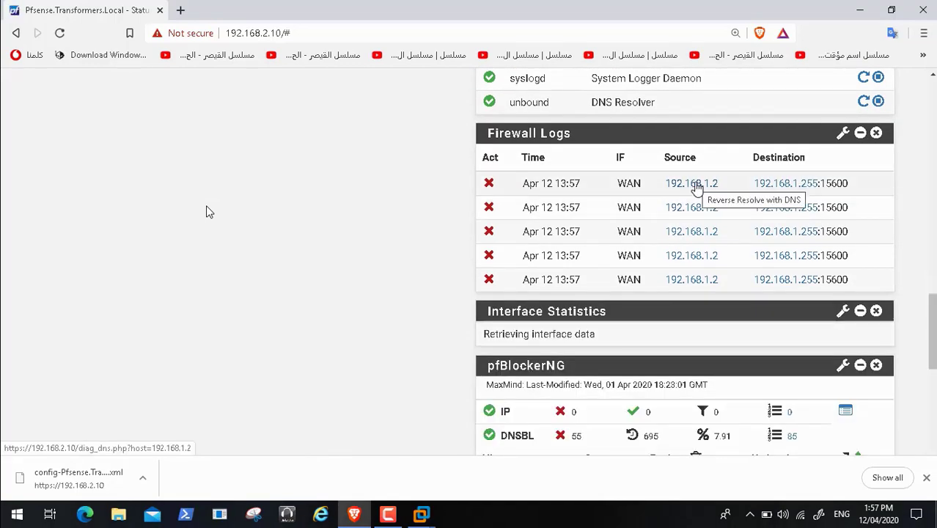
drag(931, 353, 932, 375)
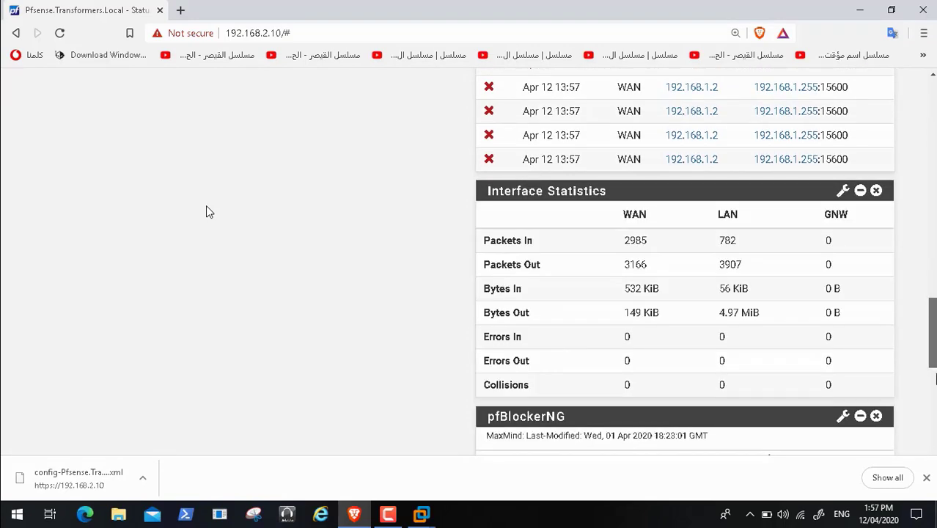
scroll(206, 211, down, 2)
scroll(206, 212, down, 1)
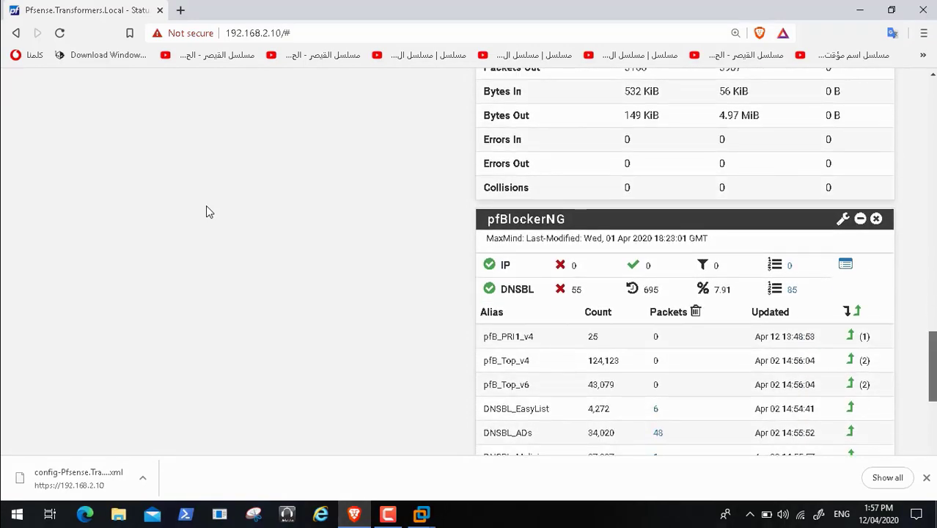
scroll(206, 211, down, 2)
scroll(206, 212, down, 2)
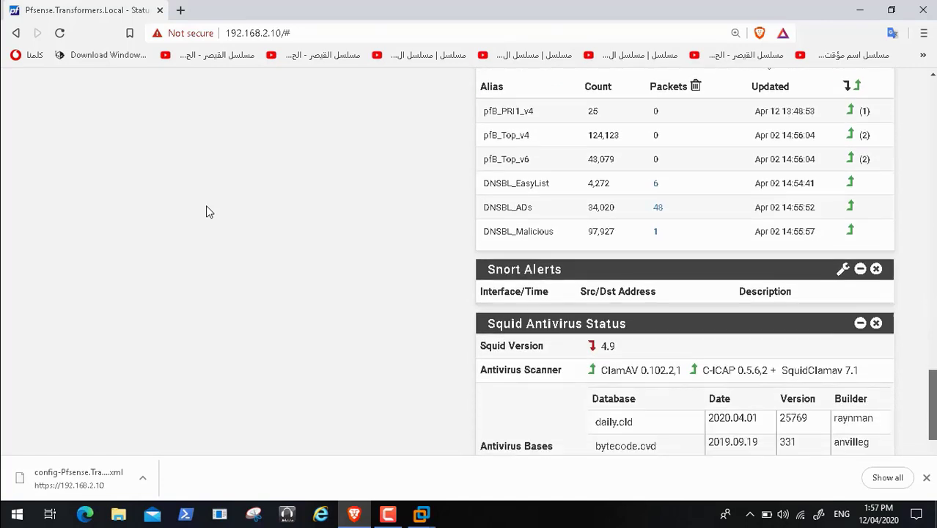
scroll(206, 212, up, 2)
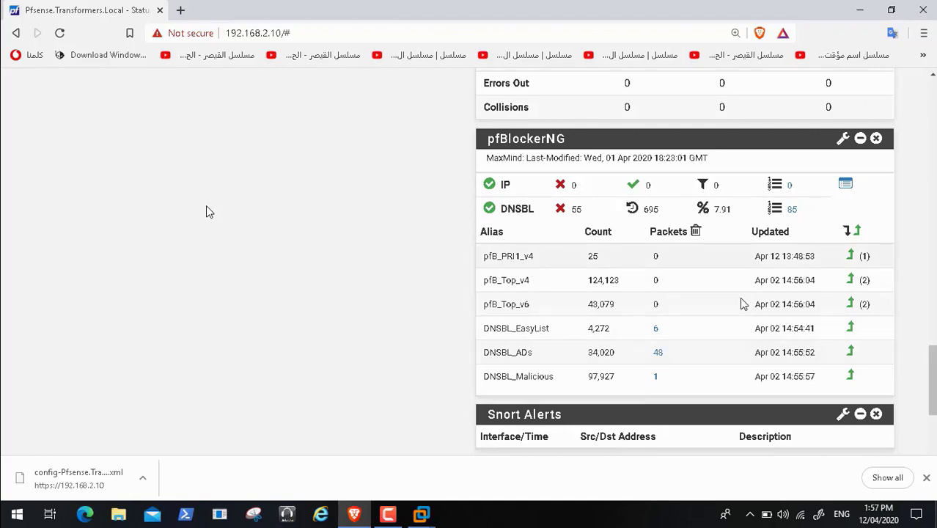
scroll(206, 207, up, 20)
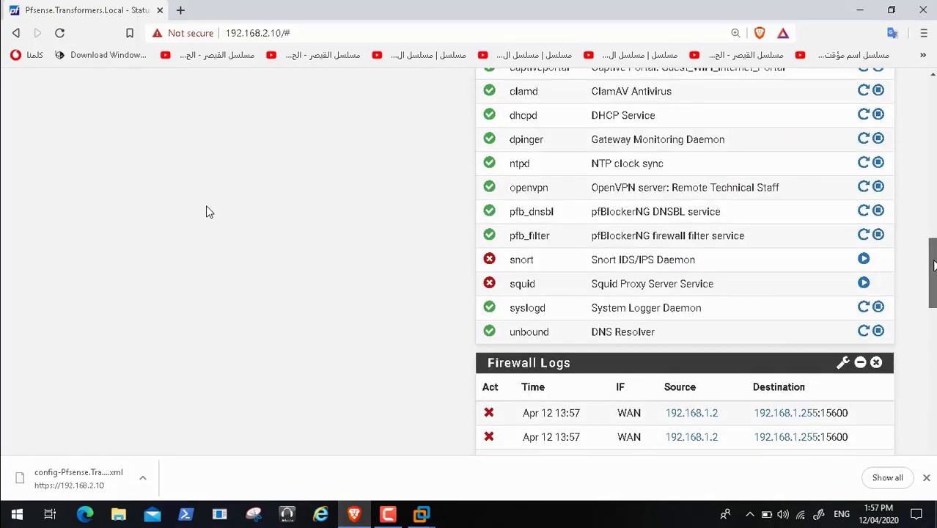
scroll(207, 211, up, 2)
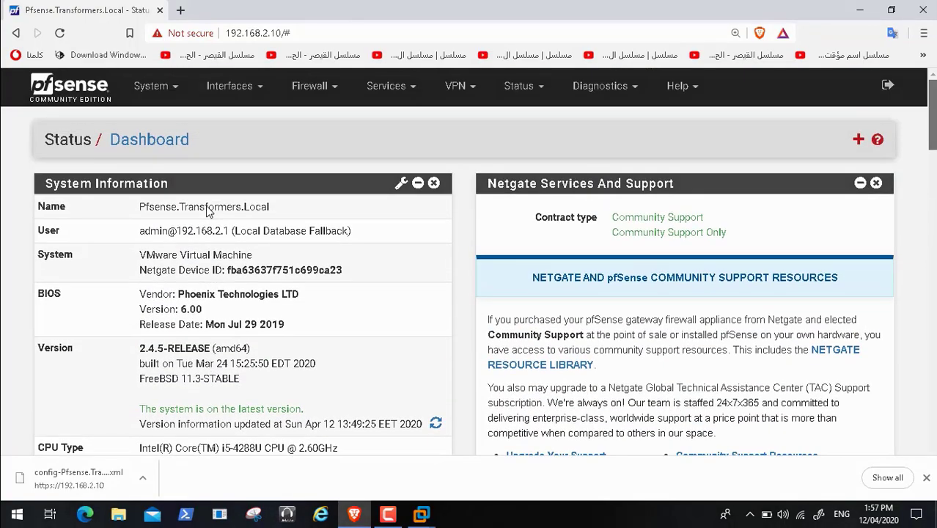
Step: Browse the Diagnostics menu list in pfSense webConfigurator
click(627, 87)
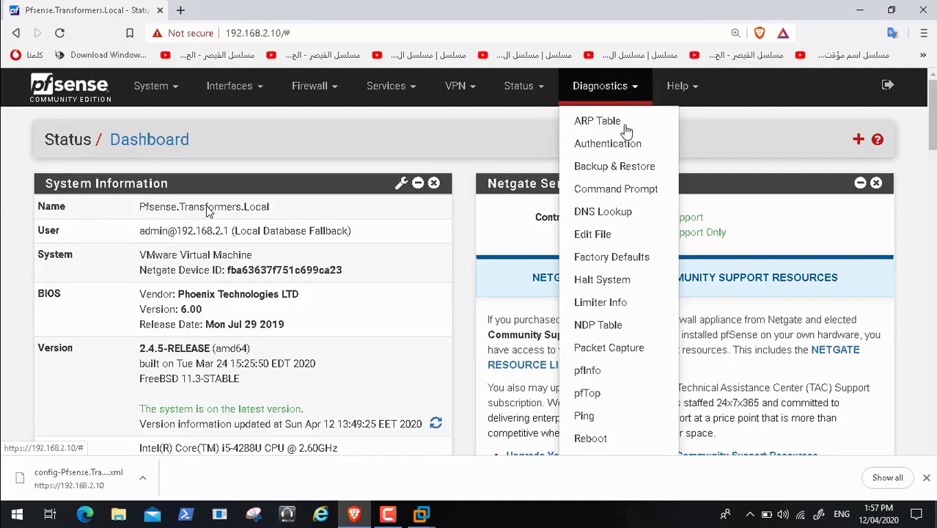
scroll(933, 136, down, 1)
drag(933, 136, 933, 179)
scroll(206, 210, up, 4)
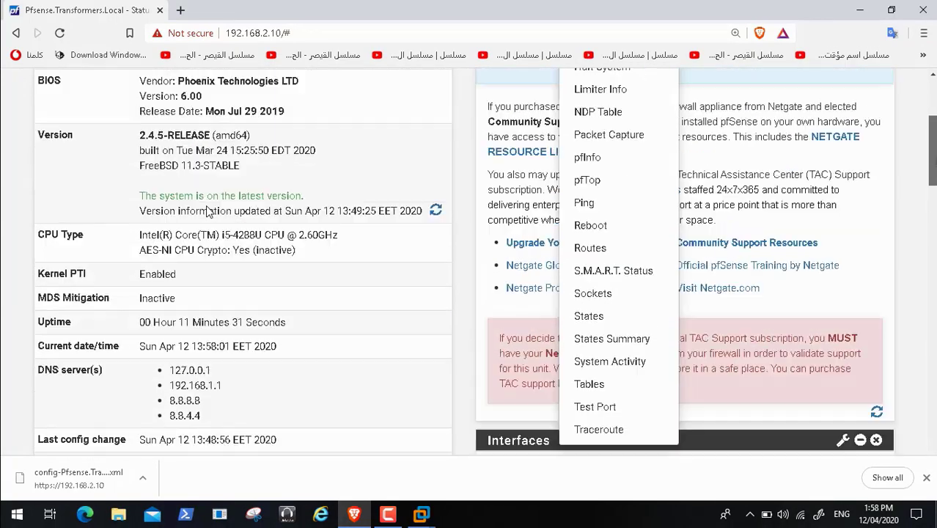
scroll(207, 211, up, 1)
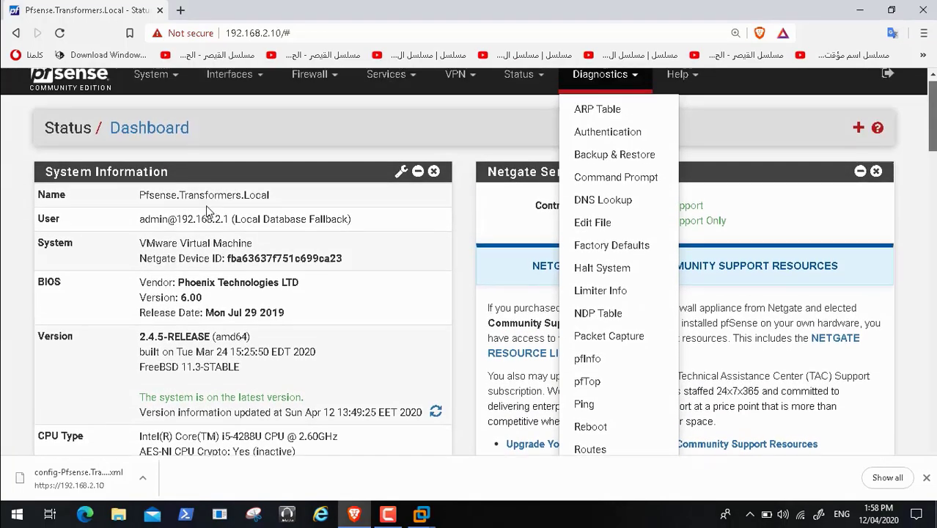
Step: Open Squid Proxy Server from the Services menu, then rewind and pause the tutorial video
click(406, 94)
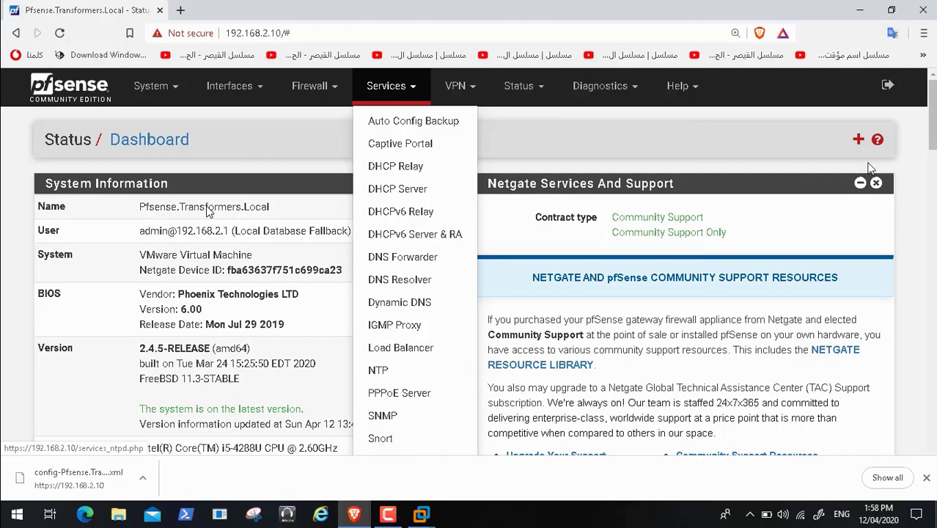
scroll(439, 303, down, 2)
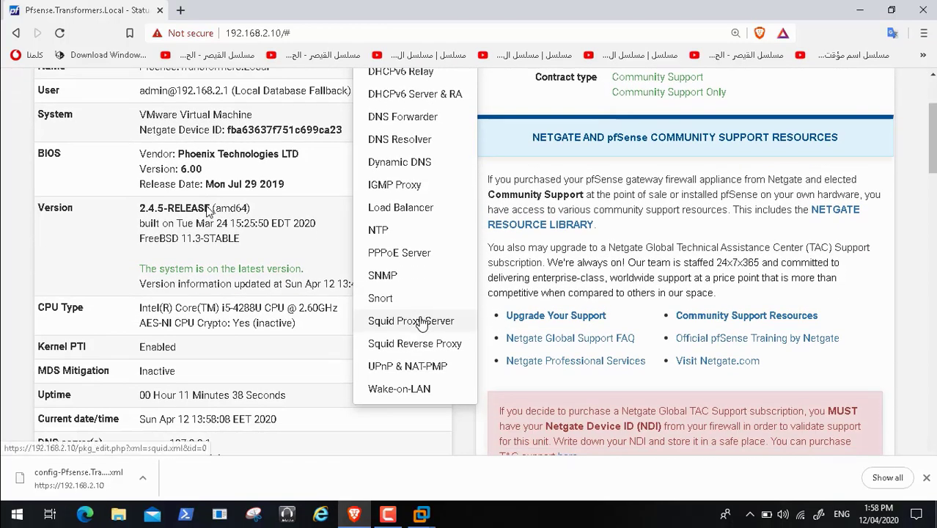
click(418, 325)
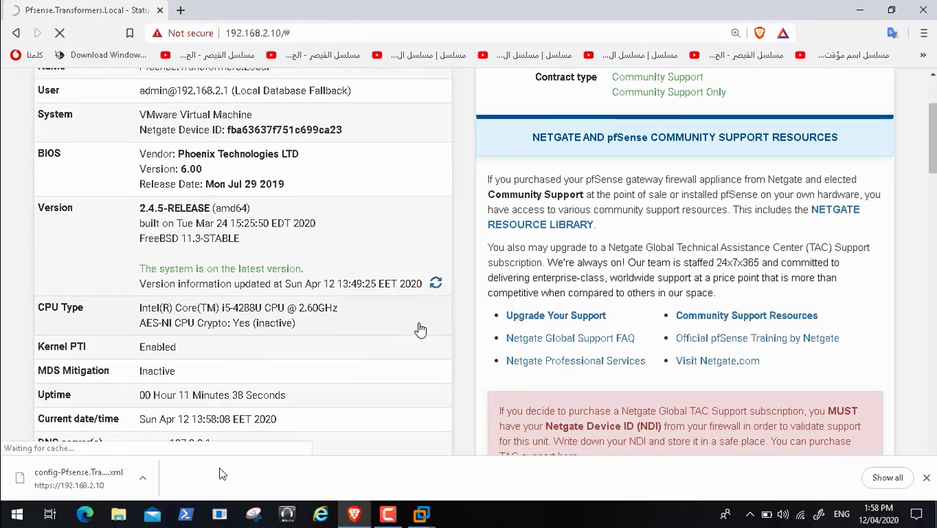
click(142, 483)
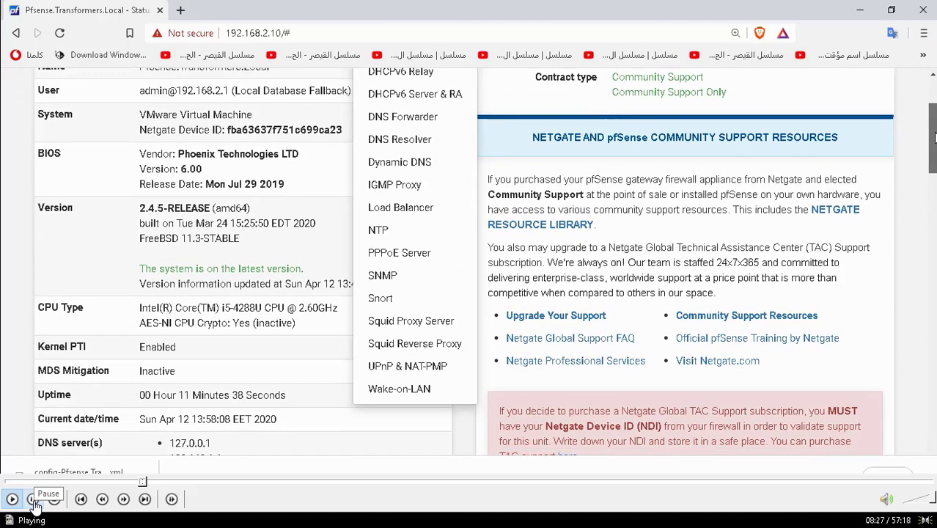
click(34, 501)
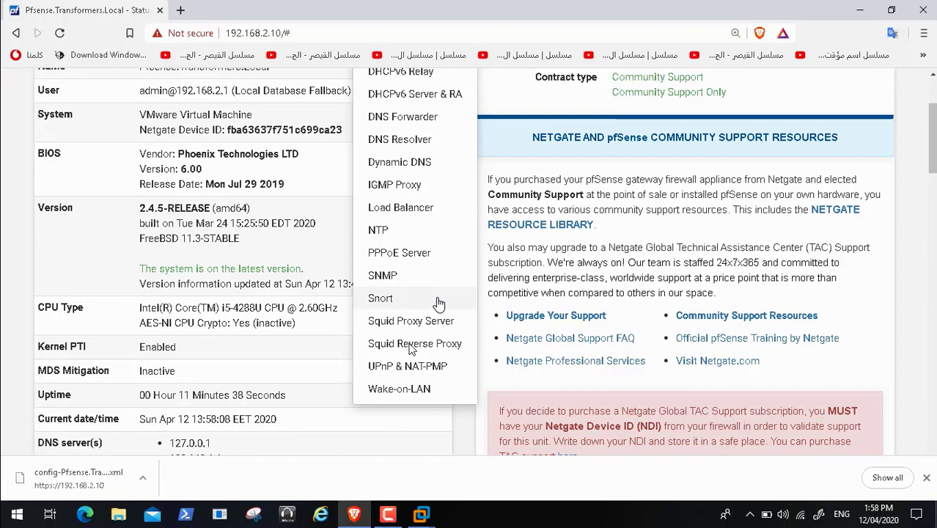
Step: Resume the video and scroll through the Squid General Settings to the bottom and back up
mouse_move(49, 486)
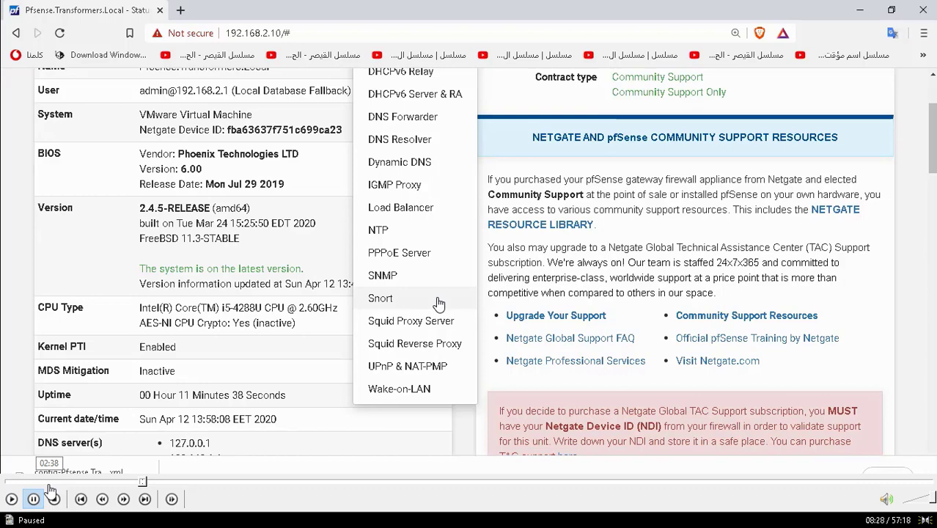
click(13, 500)
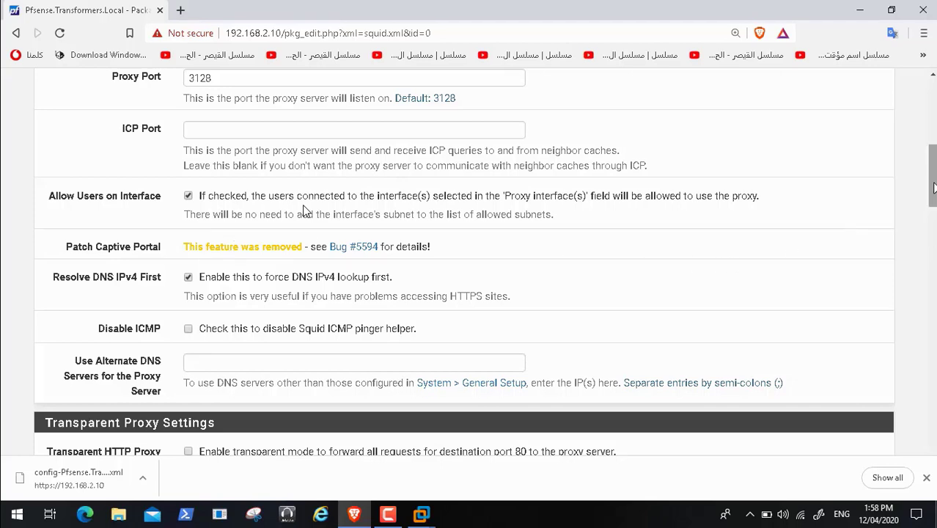
scroll(304, 210, down, 2)
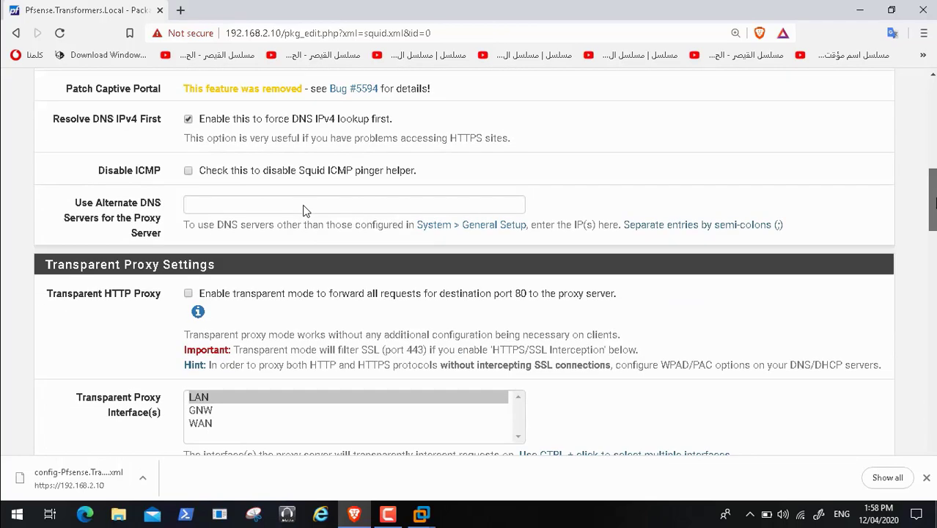
scroll(304, 210, down, 2)
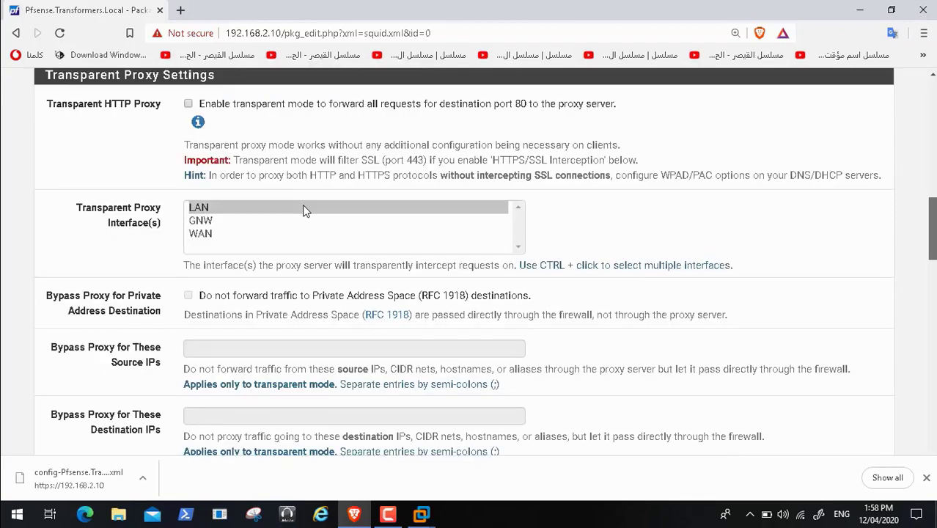
scroll(304, 210, down, 4)
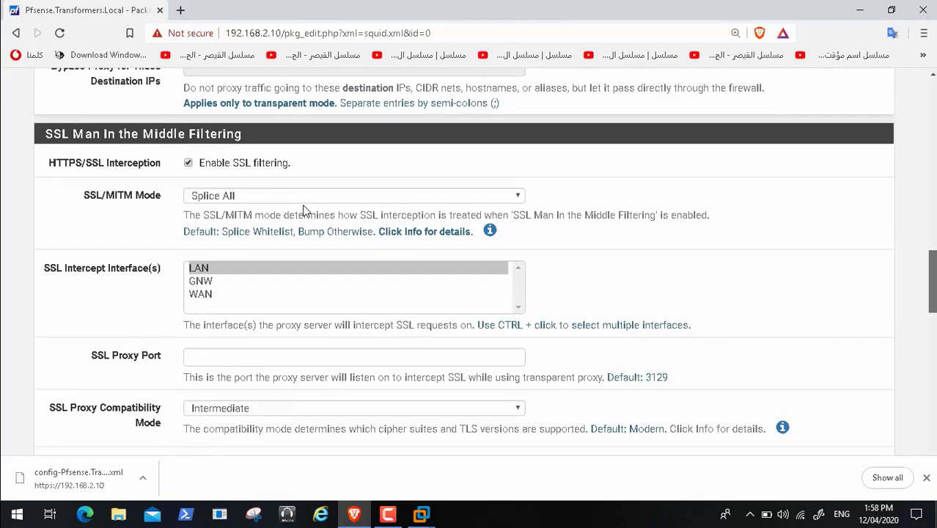
scroll(303, 210, down, 2)
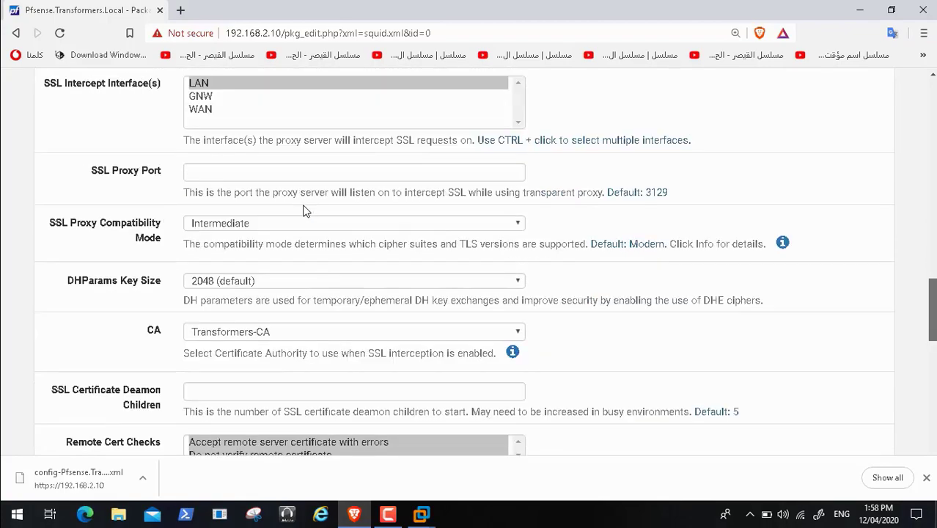
scroll(306, 210, down, 5)
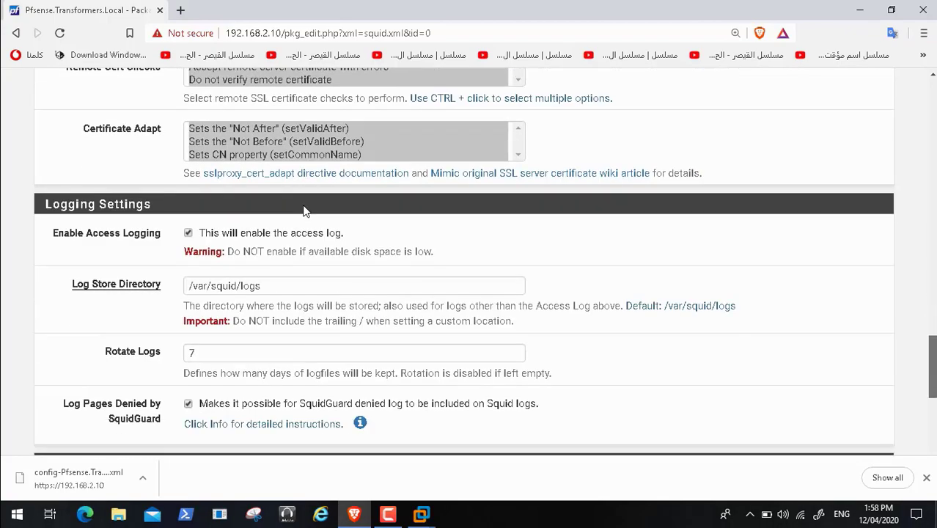
scroll(306, 210, down, 2)
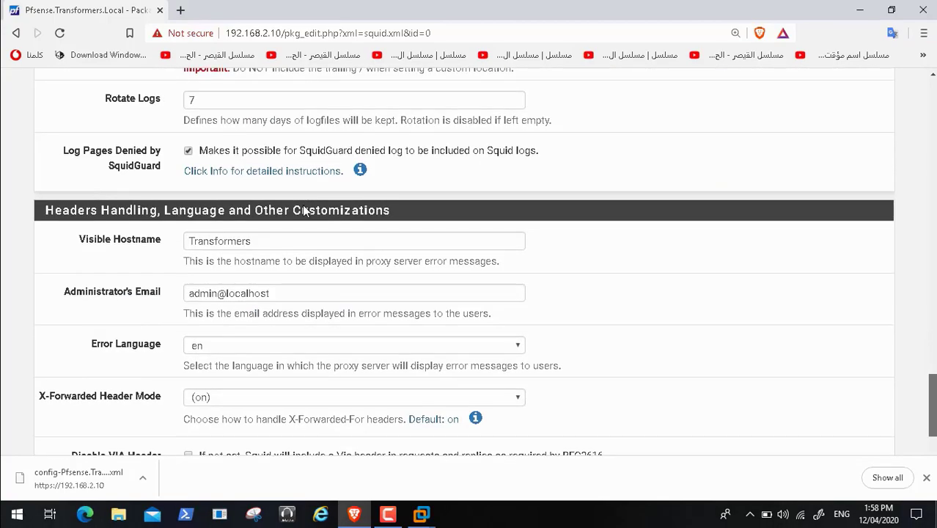
scroll(304, 210, down, 2)
scroll(305, 210, up, 15)
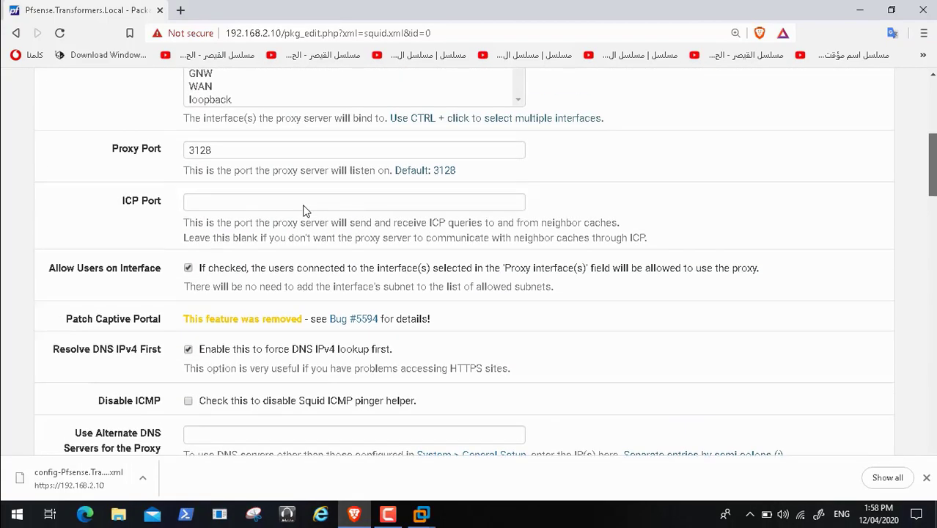
scroll(305, 210, up, 5)
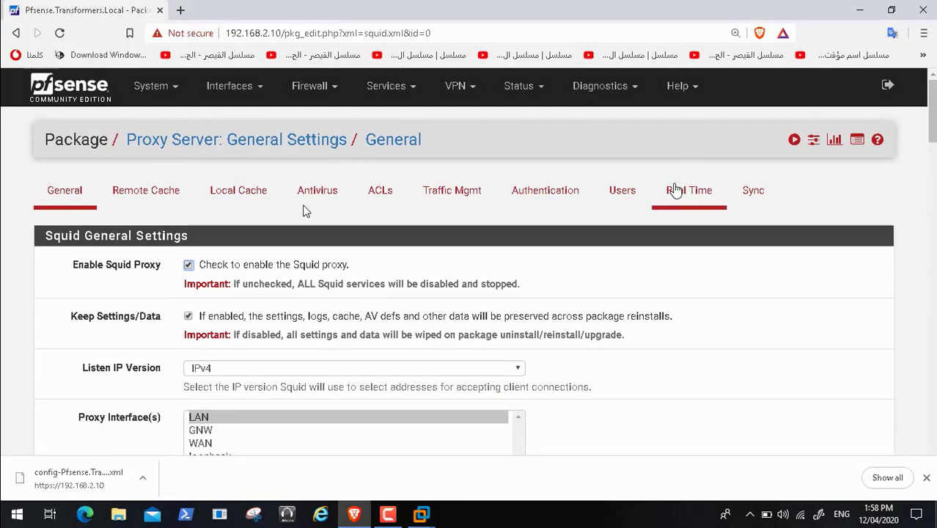
click(692, 197)
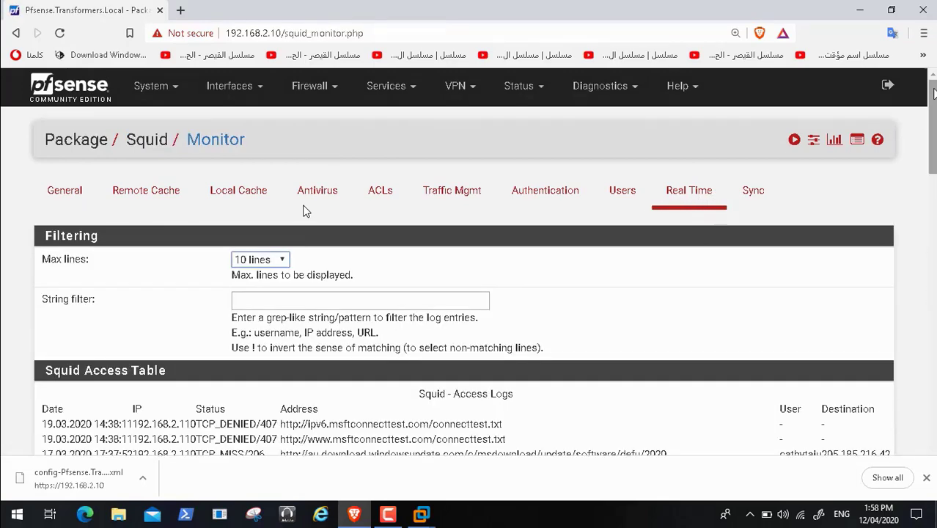
scroll(306, 211, down, 1)
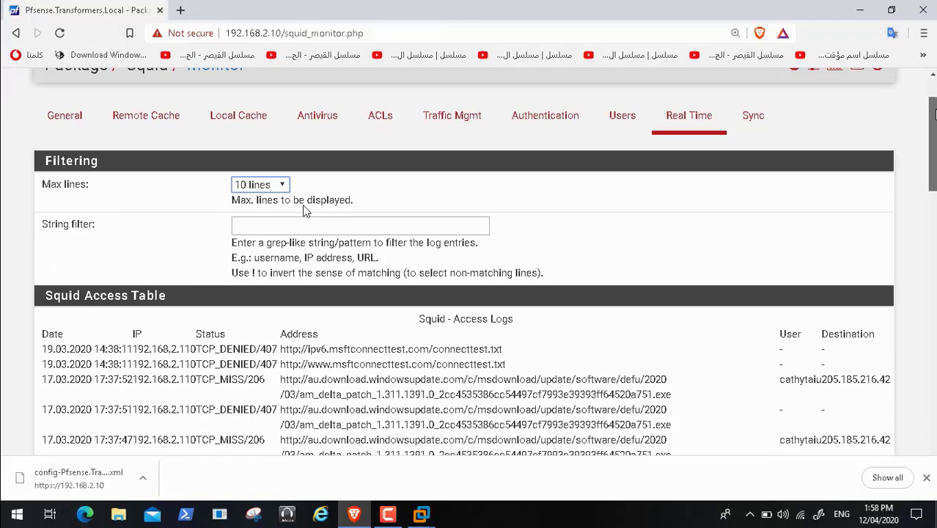
scroll(307, 211, down, 5)
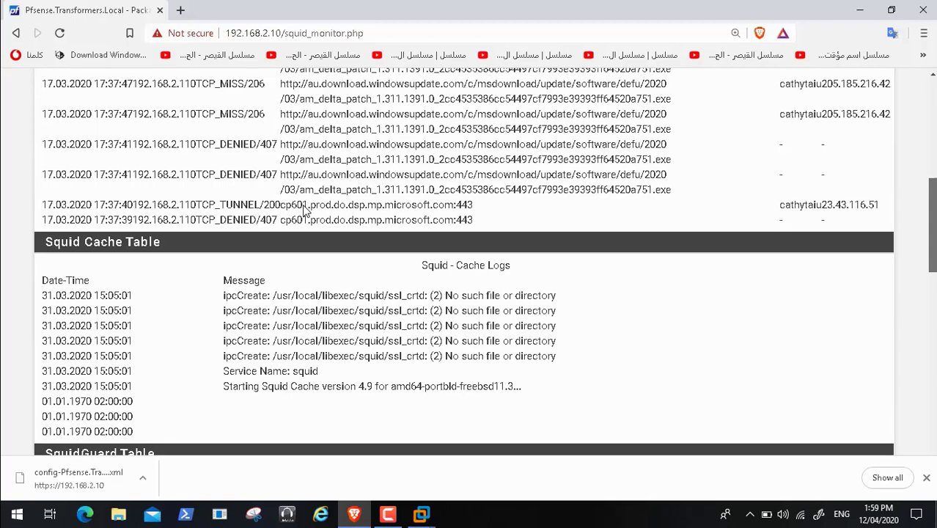
scroll(306, 211, down, 3)
scroll(303, 208, down, 2)
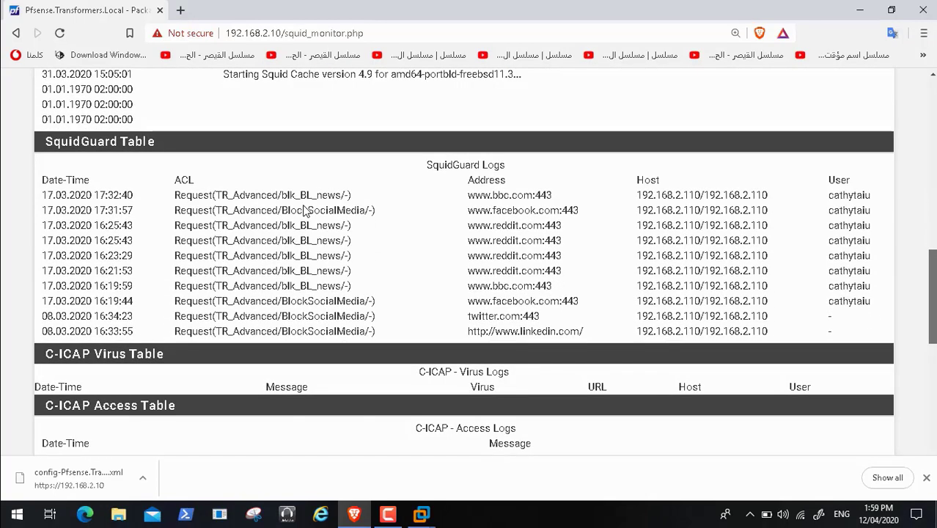
scroll(303, 208, down, 3)
scroll(304, 208, down, 1)
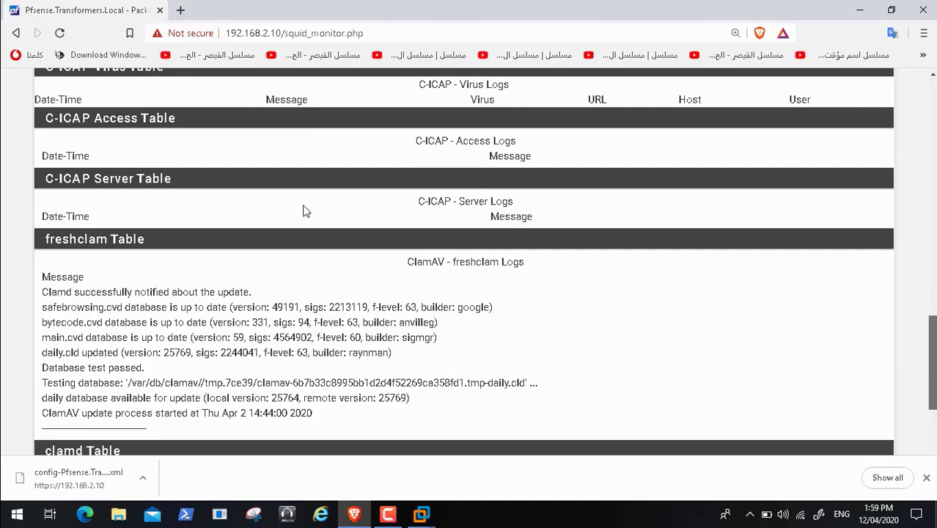
scroll(305, 211, down, 2)
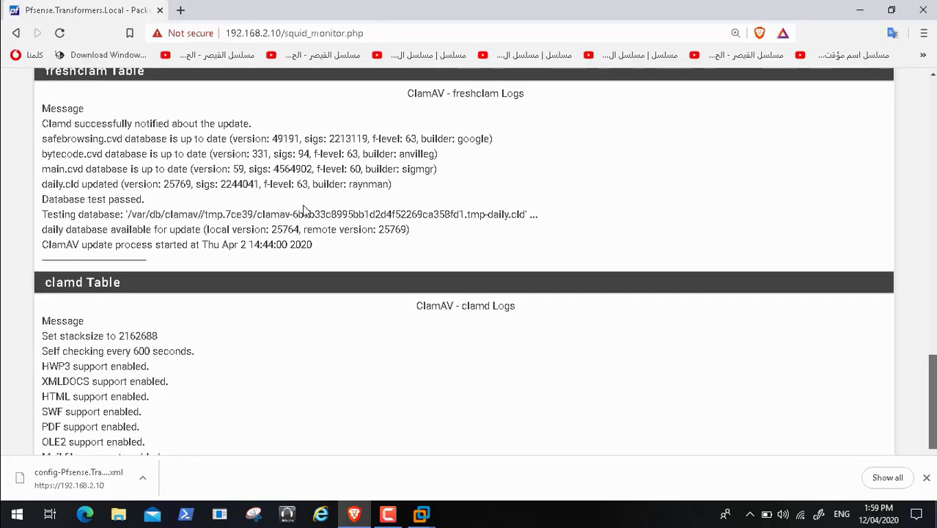
scroll(303, 209, down, 1)
scroll(303, 209, up, 8)
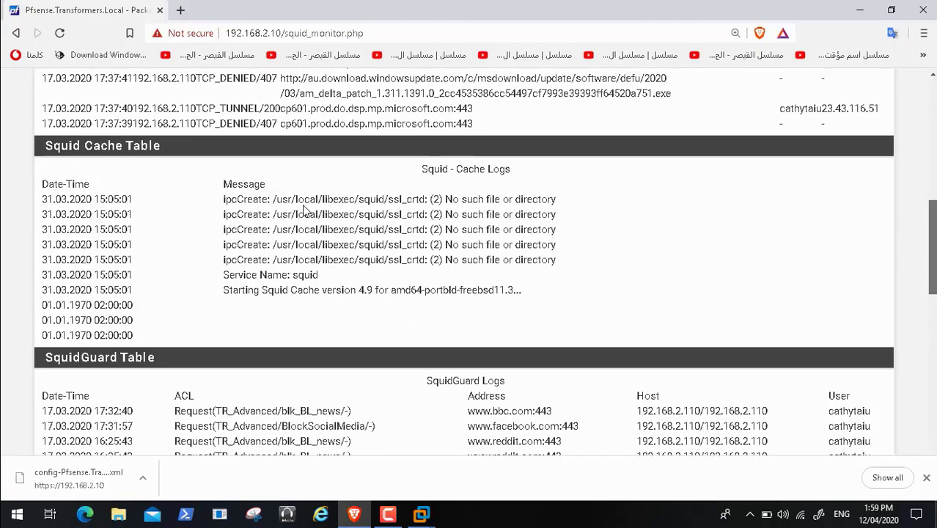
scroll(303, 209, up, 6)
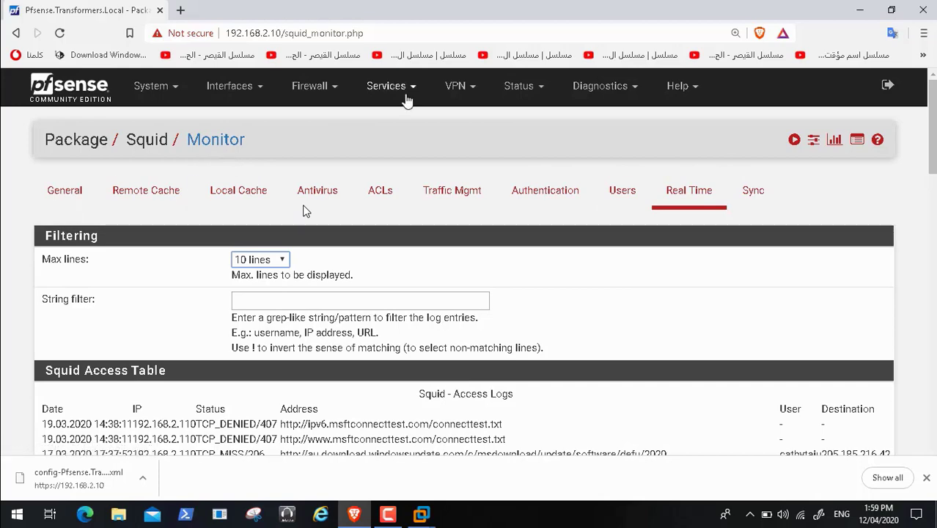
Step: Drop down the Services menu and scroll to its Snort and Squid Proxy Server entries
click(412, 92)
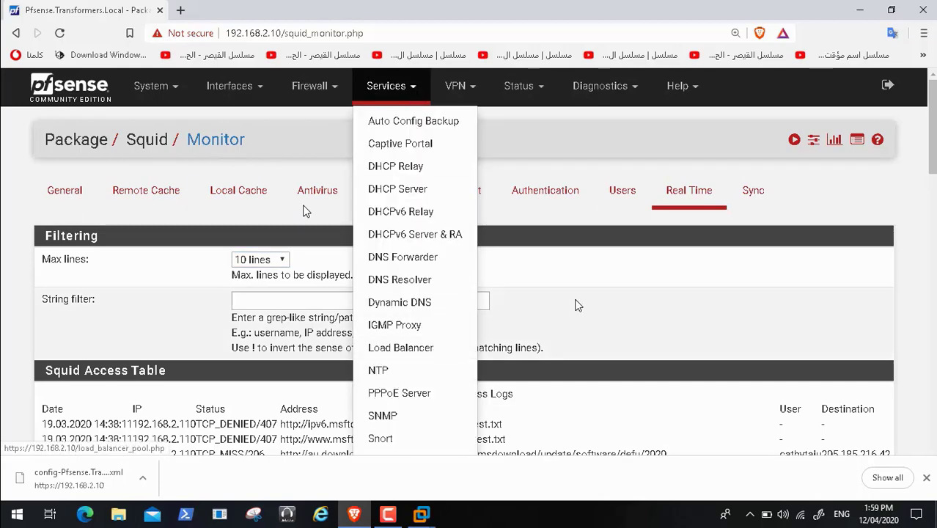
scroll(652, 240, down, 3)
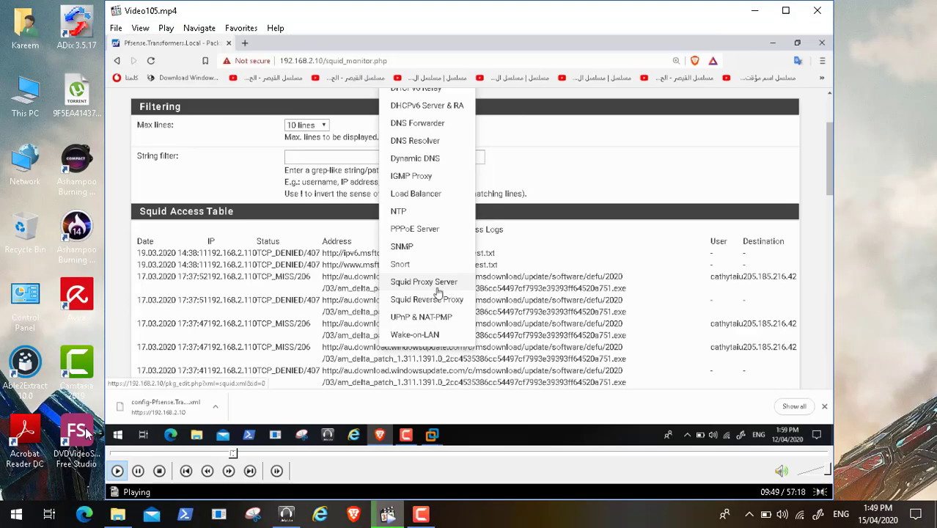
Step: Pause both the video and the Camtasia screen recording
click(138, 471)
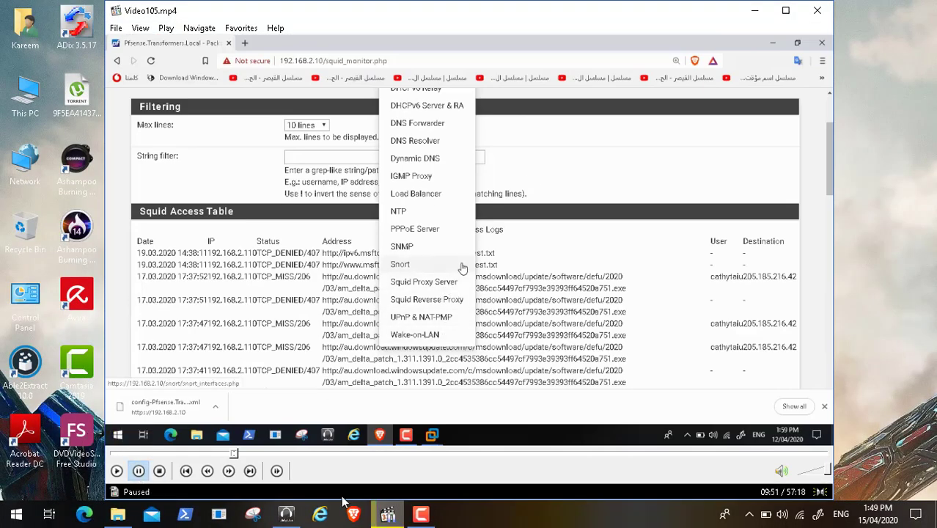
click(388, 514)
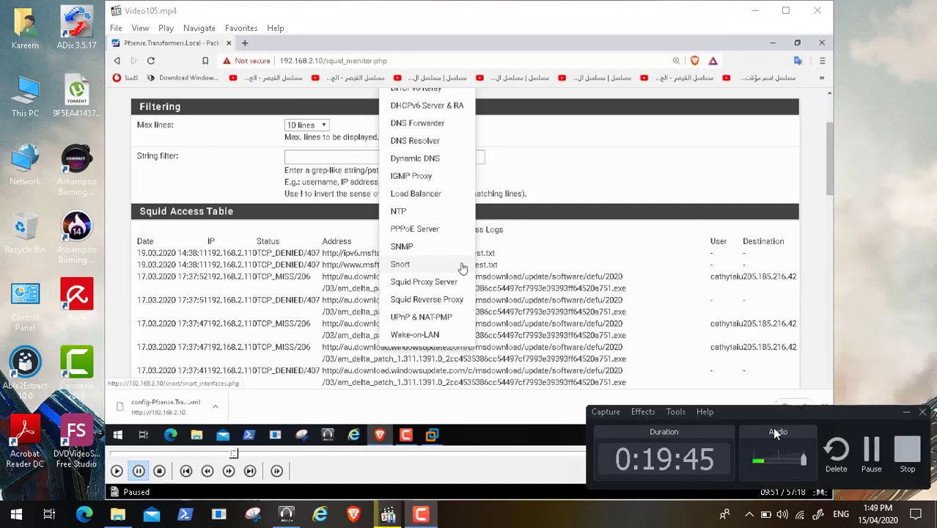
click(870, 448)
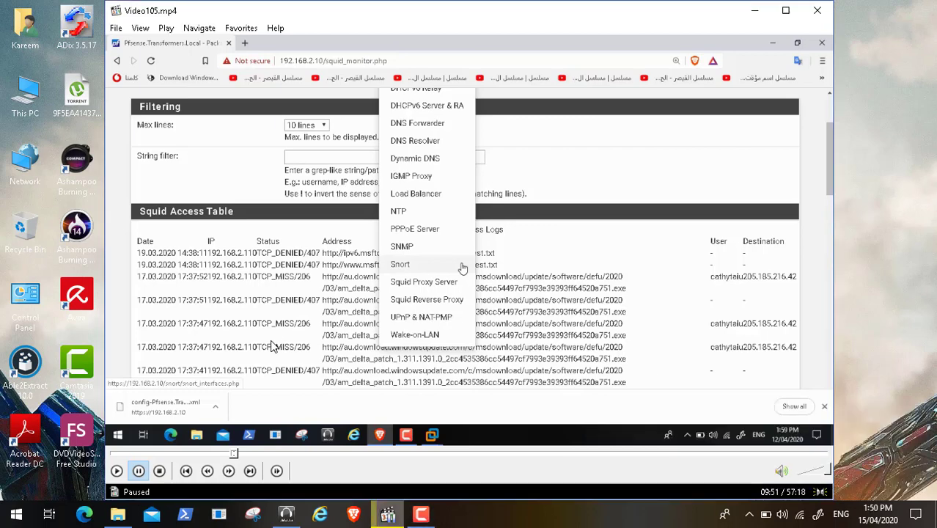
Step: Resume the video and switch the player to View > Full Screen
click(117, 470)
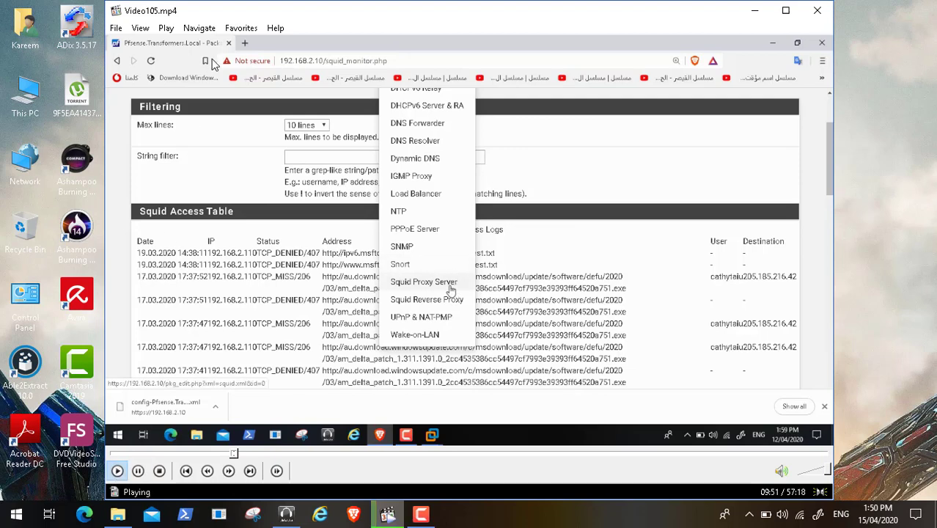
click(141, 28)
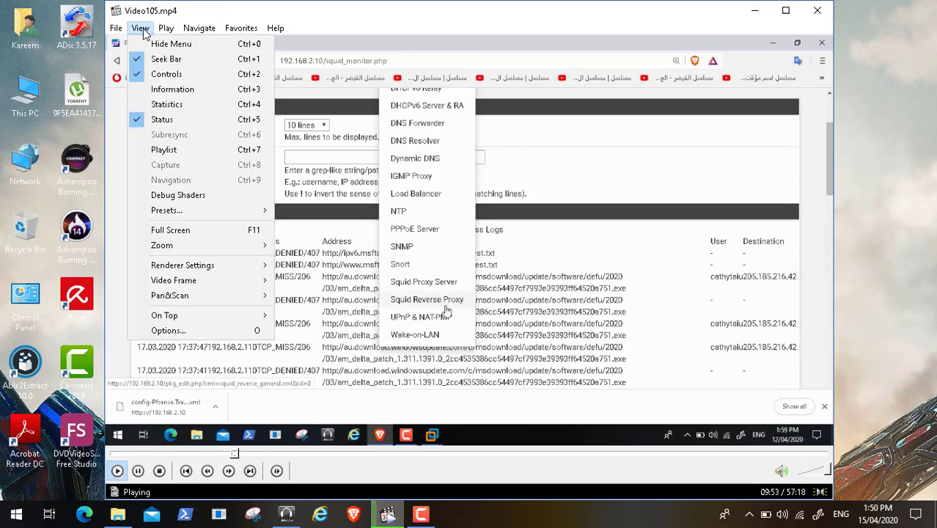
click(227, 231)
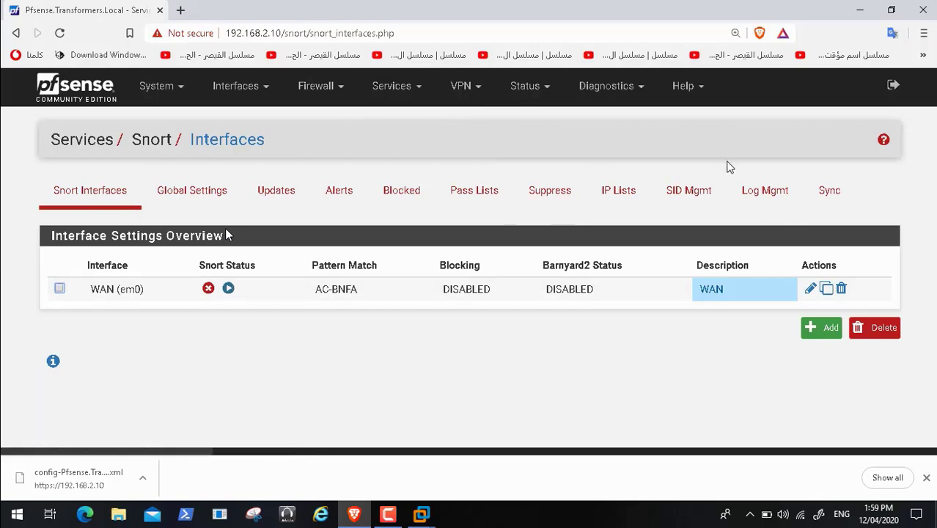
click(762, 195)
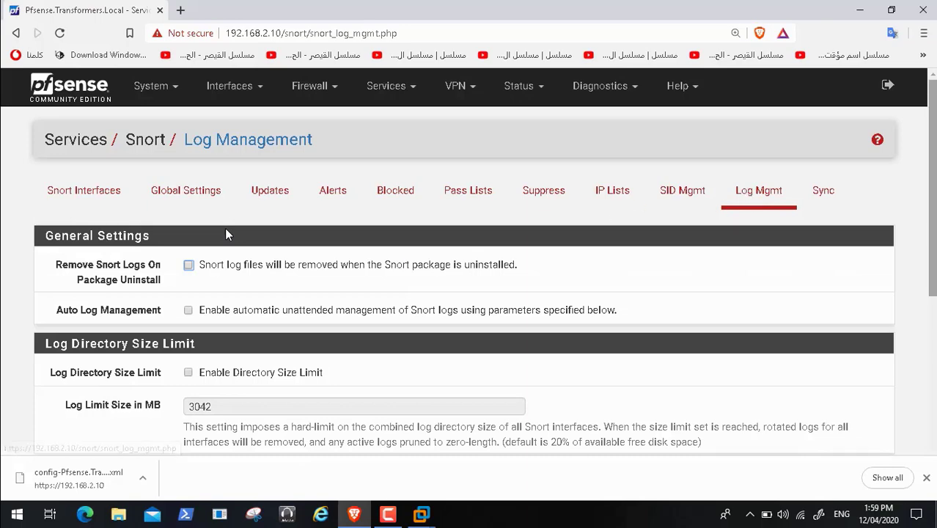
scroll(227, 235, down, 3)
scroll(227, 234, down, 2)
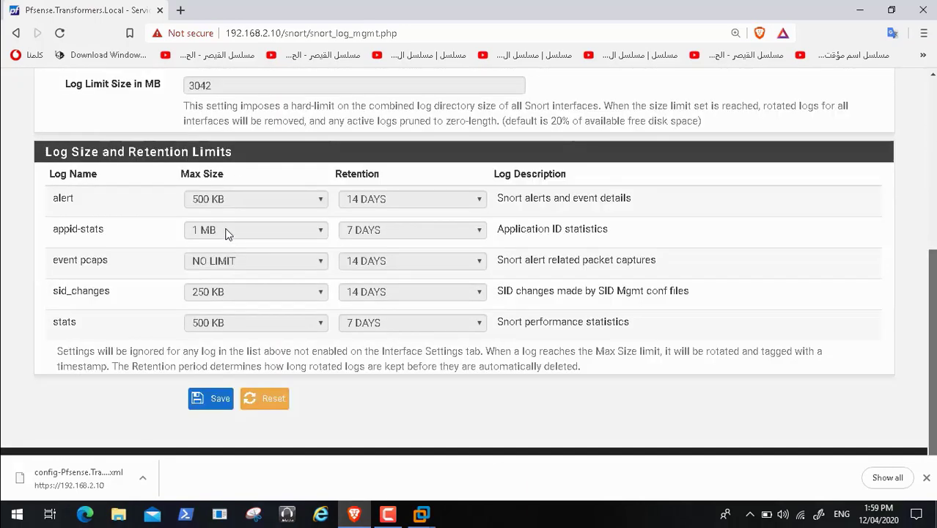
scroll(227, 234, up, 5)
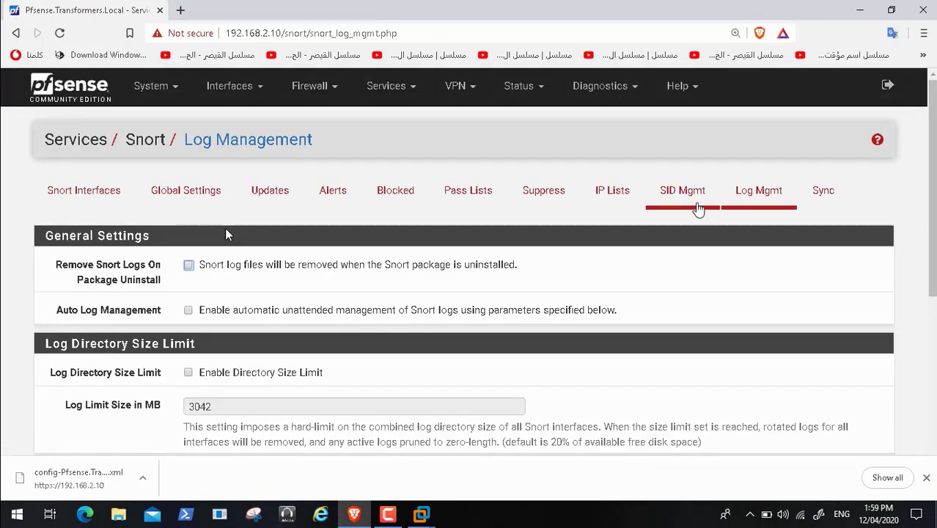
click(114, 193)
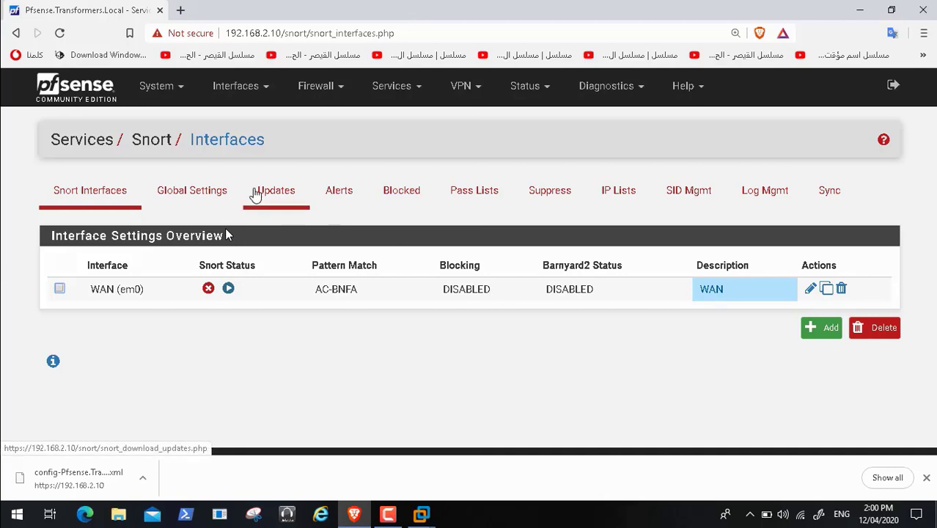
Step: Open the WAN interface's Snort logs and view the alert log file
click(810, 289)
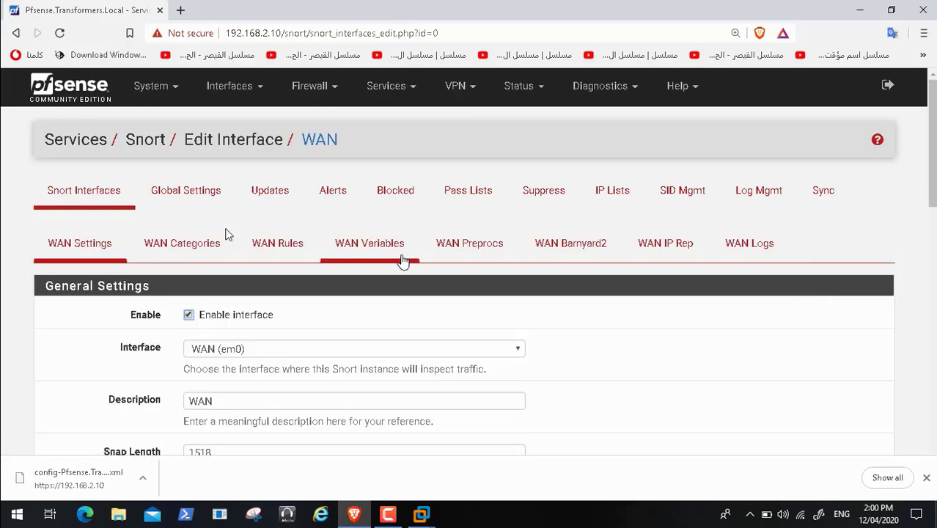
click(768, 246)
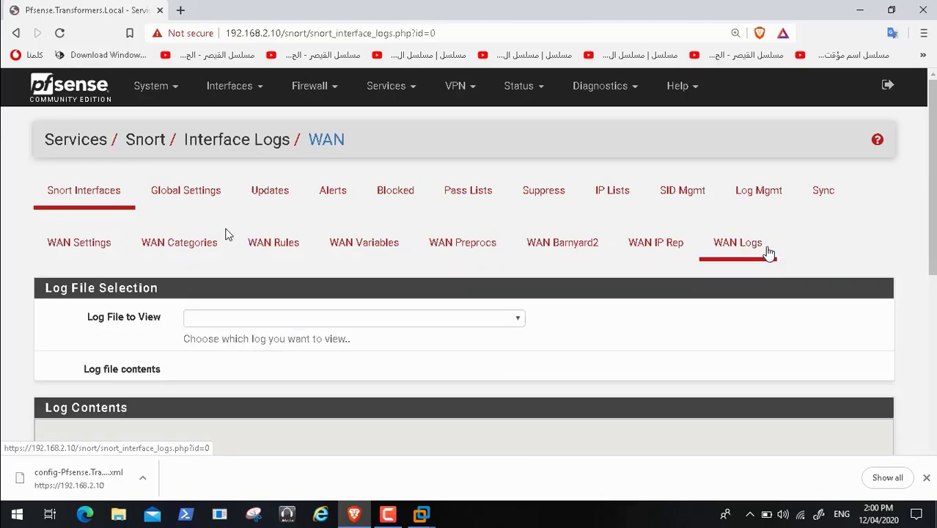
click(480, 319)
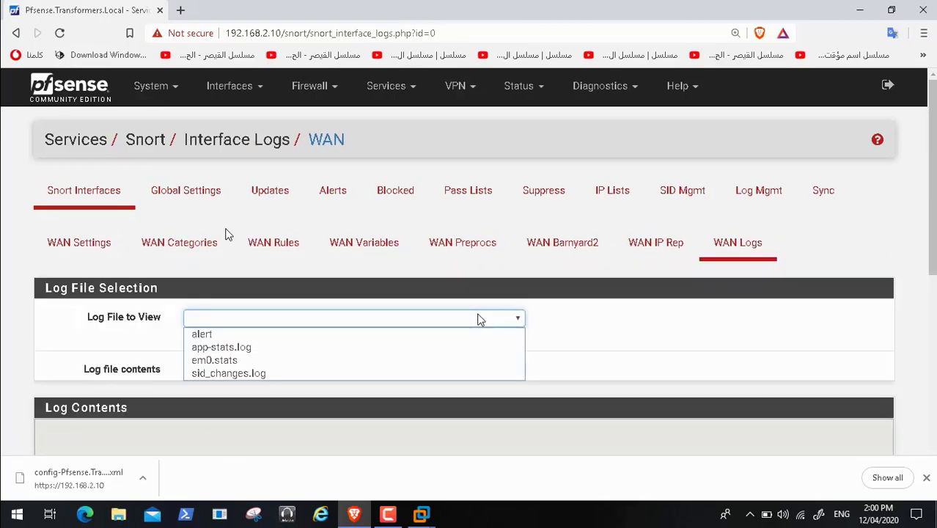
click(430, 338)
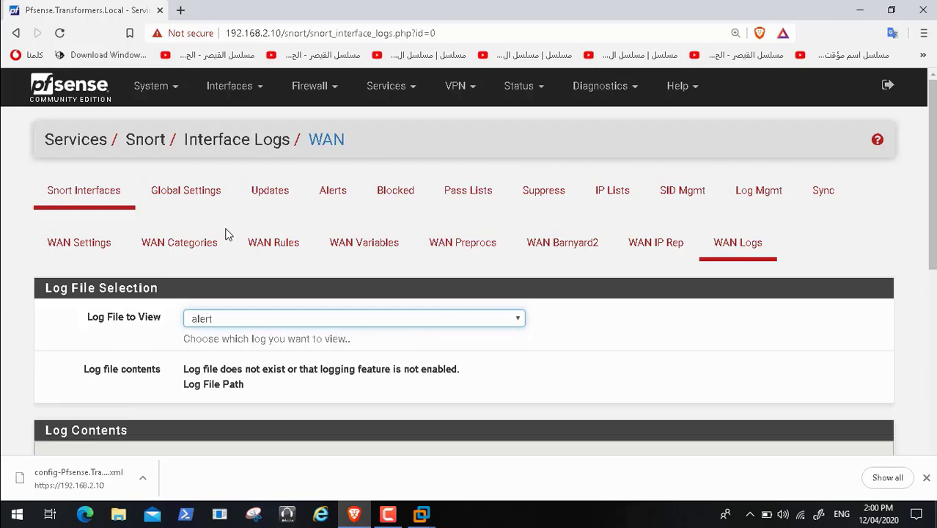
scroll(226, 235, down, 2)
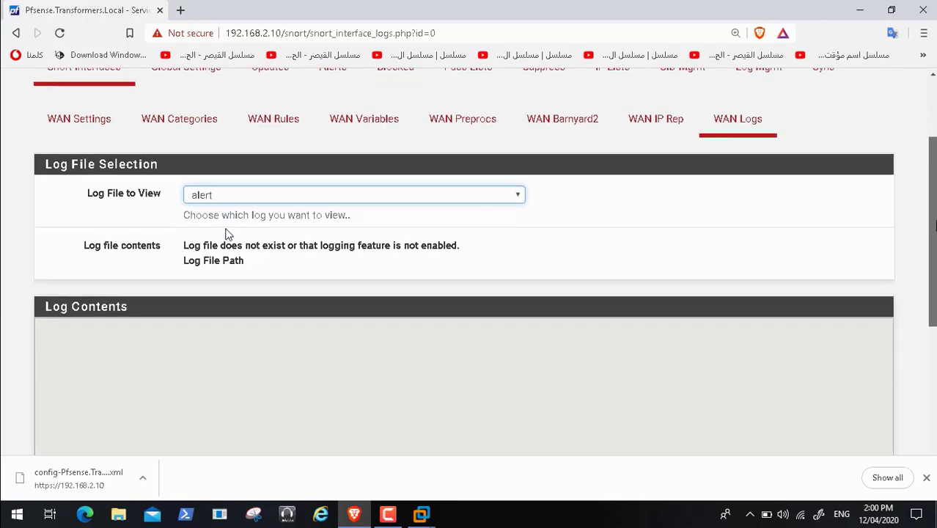
scroll(226, 235, up, 1)
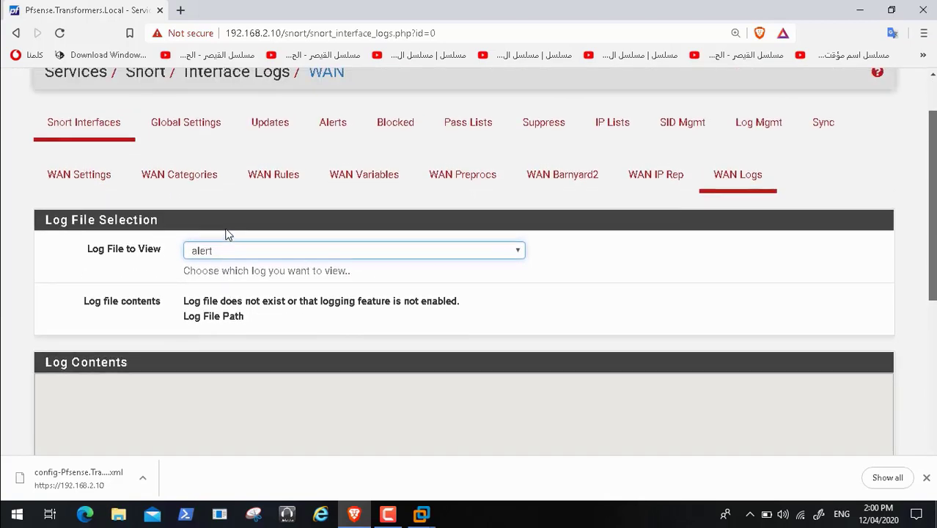
Step: Check the app-stats.log, em0.stats and sid_changes.log files, then go to Log Mgmt
click(438, 253)
click(401, 281)
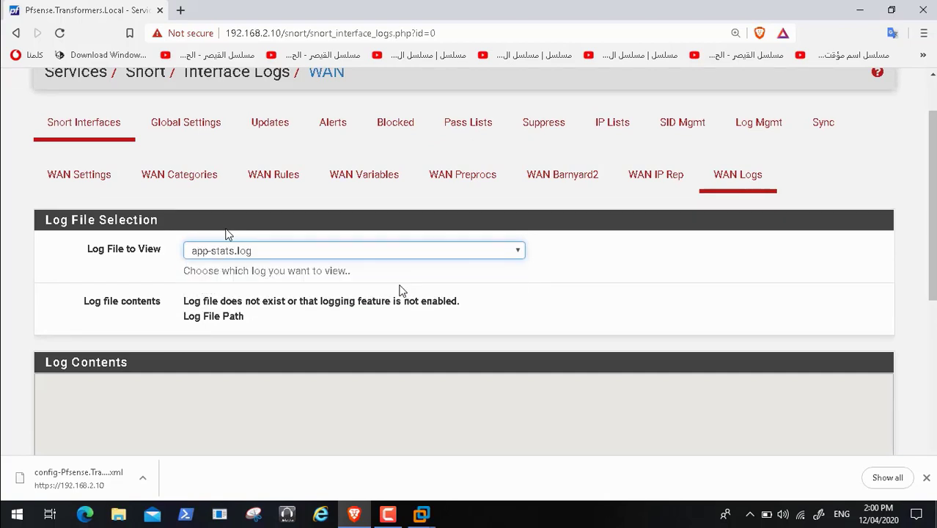
click(517, 250)
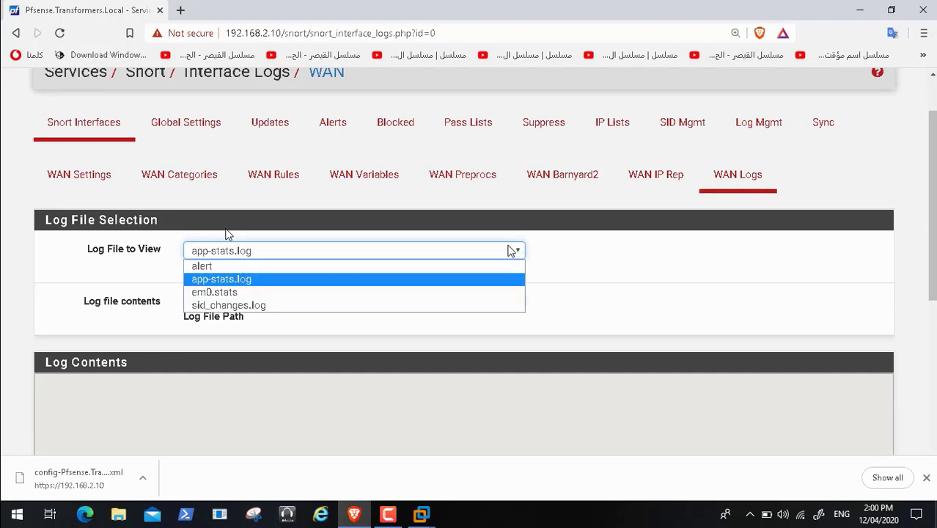
click(426, 292)
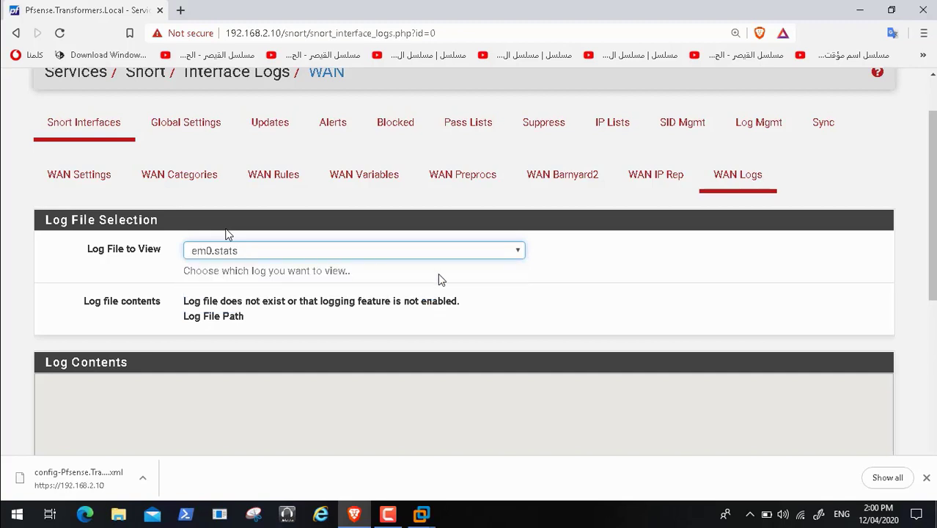
click(467, 253)
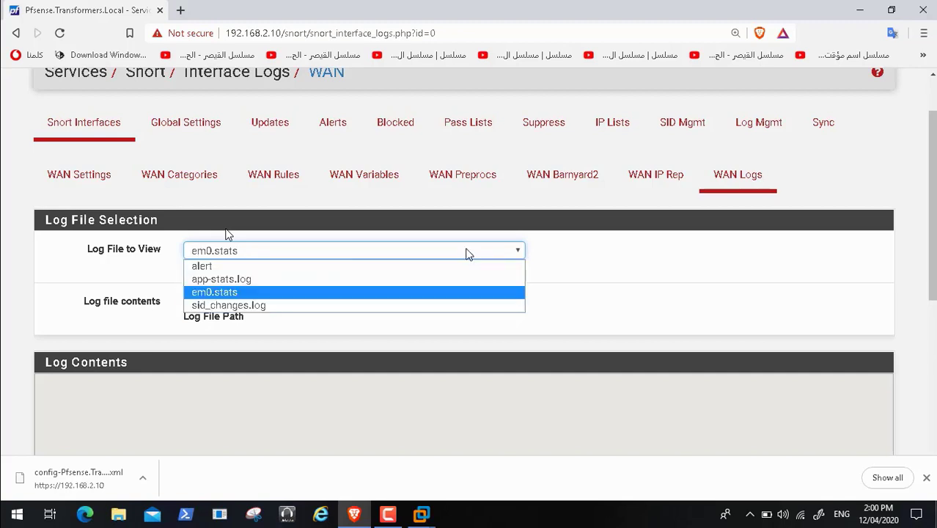
click(438, 305)
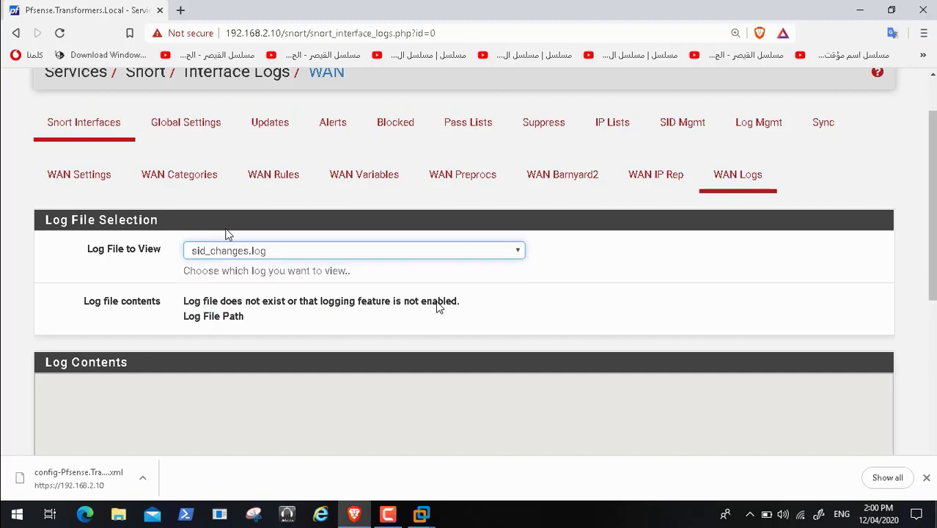
click(749, 139)
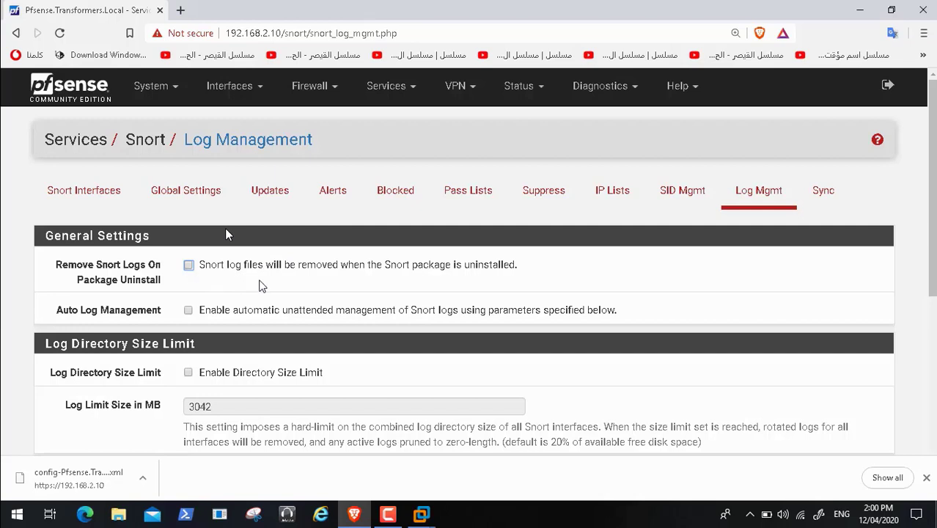
Step: Tick 'Remove Snort Logs On Package Uninstall' and save the Snort Log Management settings
click(189, 266)
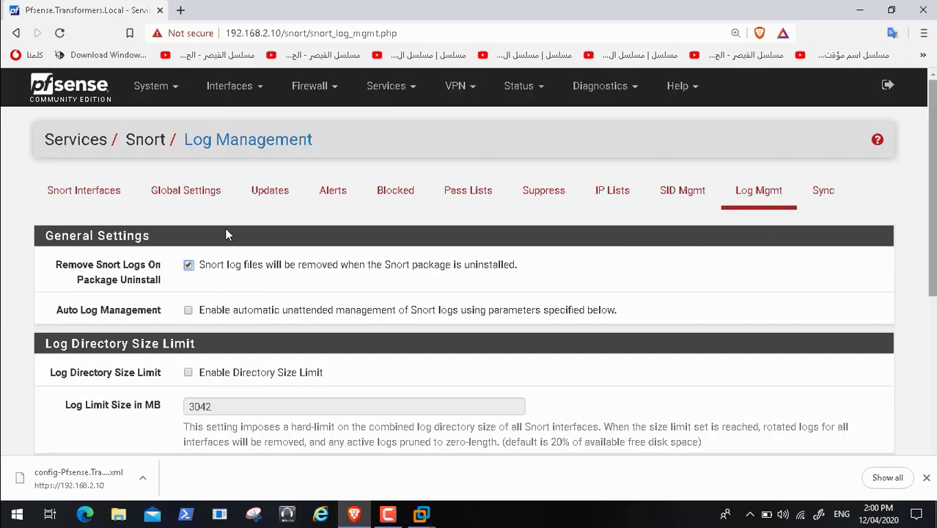
scroll(227, 233, down, 1)
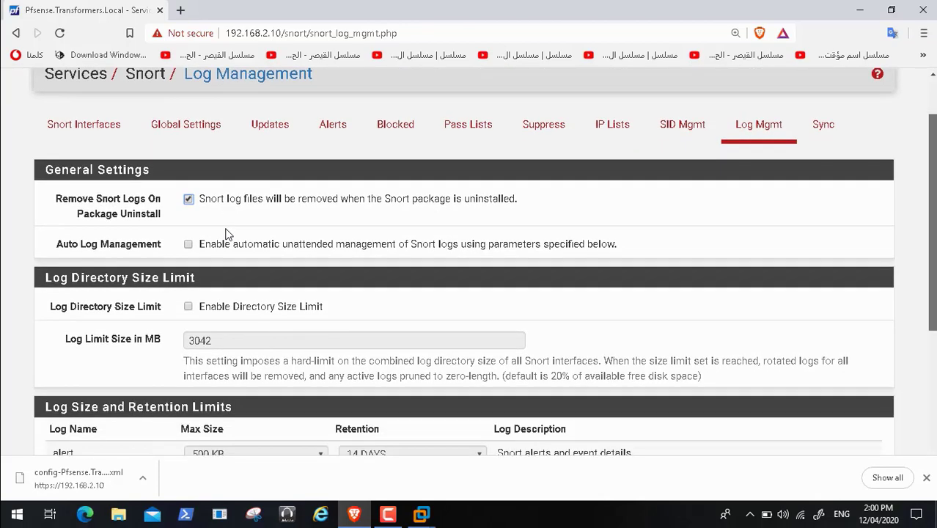
scroll(227, 234, down, 1)
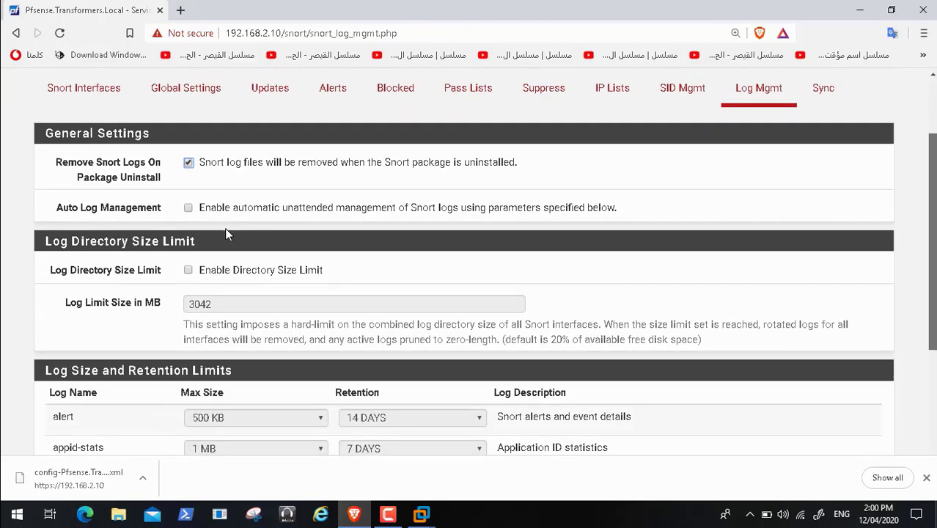
scroll(226, 234, down, 1)
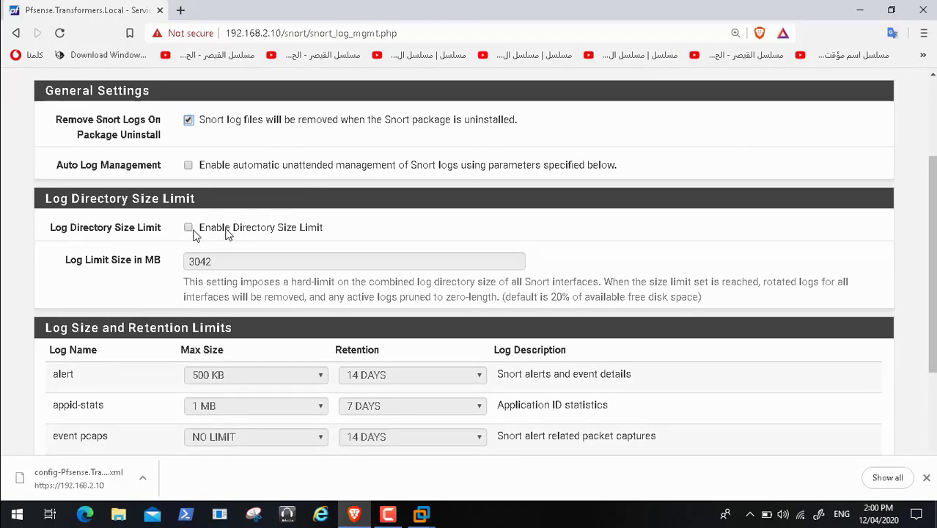
scroll(227, 234, down, 5)
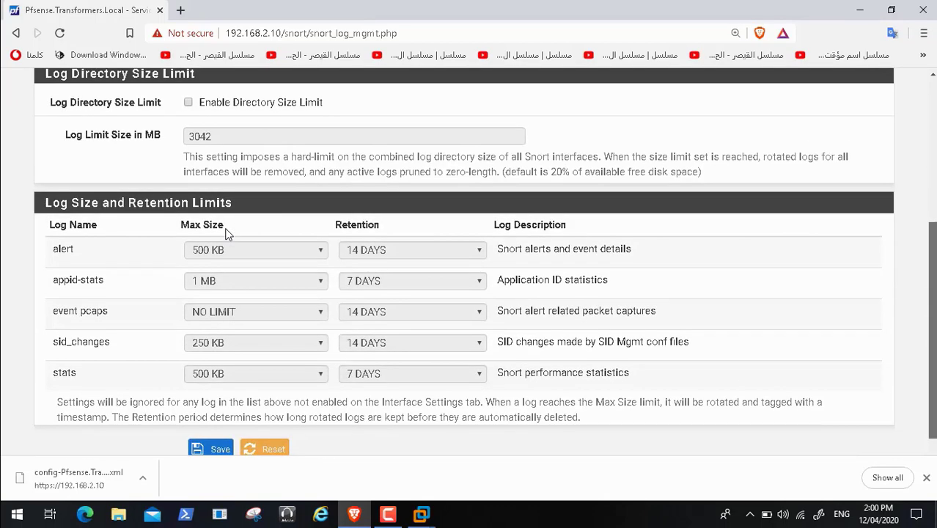
scroll(226, 233, up, 10)
scroll(227, 234, down, 5)
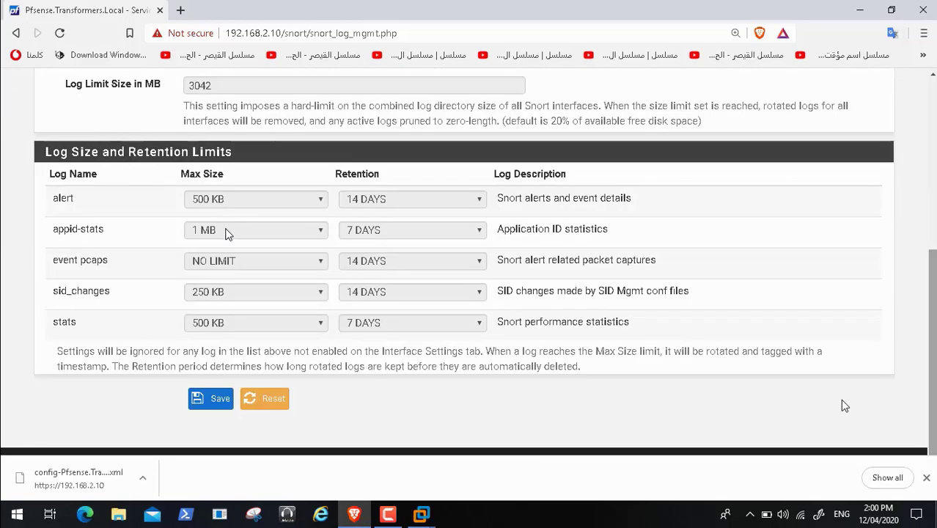
click(213, 400)
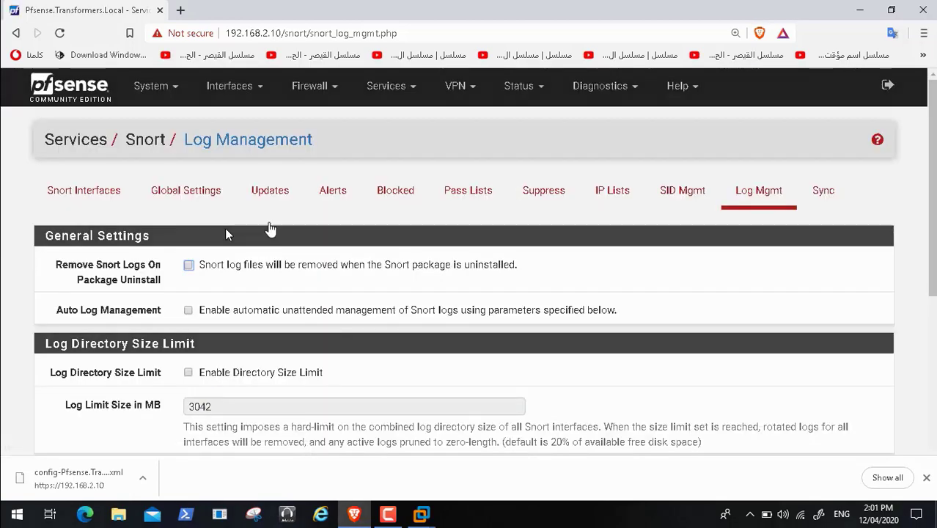
Step: Start Snort on the WAN interface, then view System > Package Manager's squid row
click(80, 195)
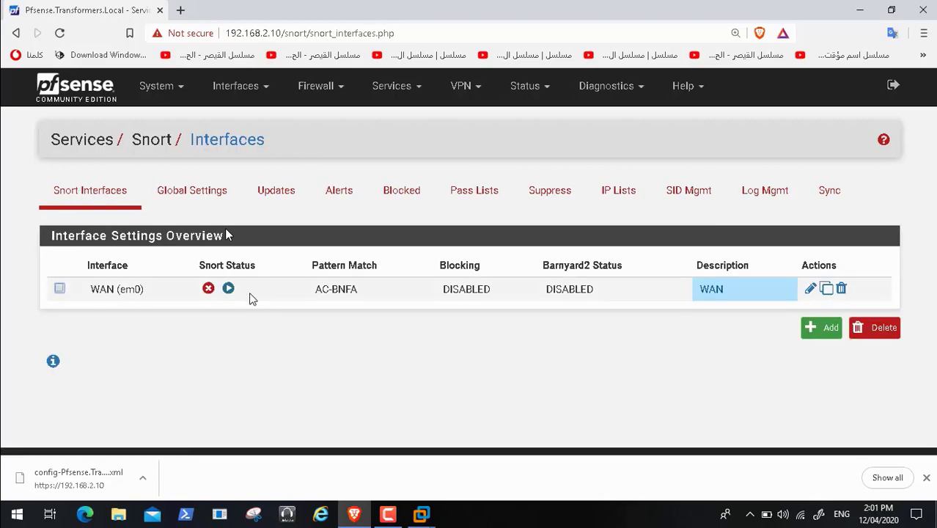
click(228, 289)
click(179, 90)
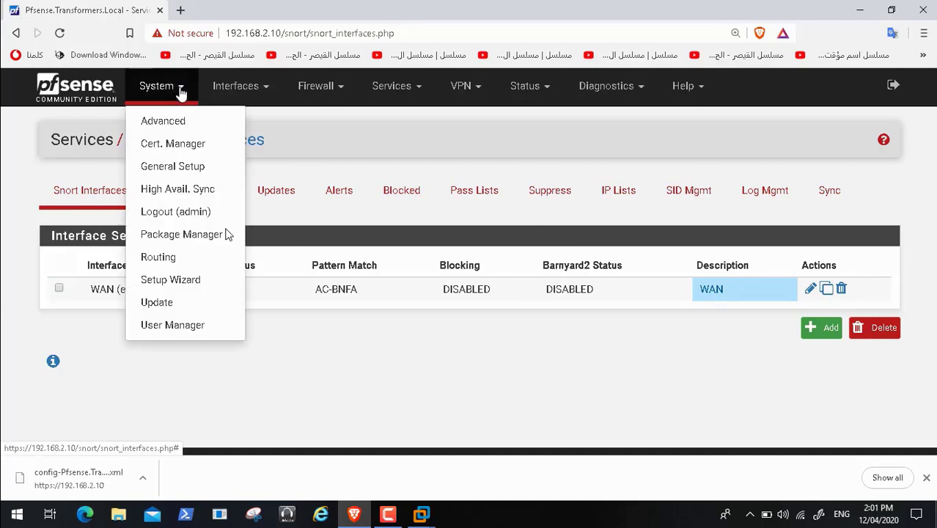
click(192, 234)
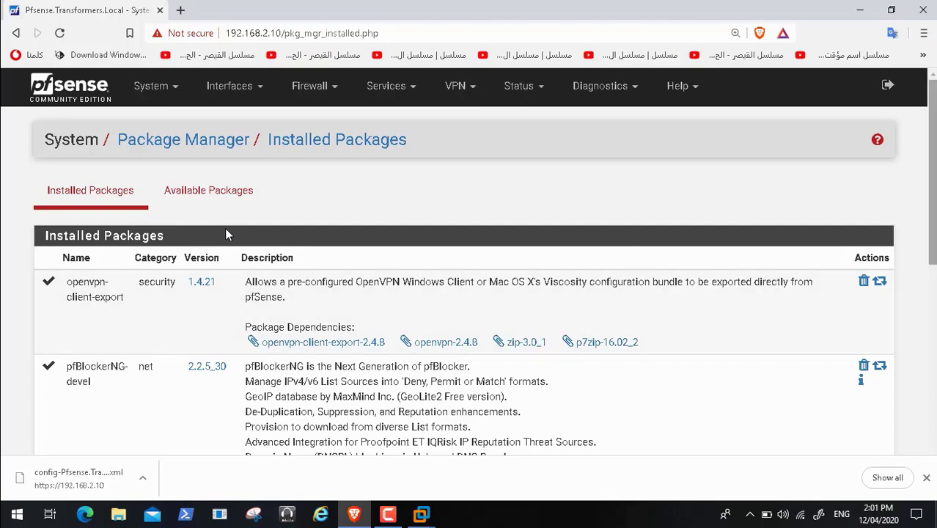
scroll(226, 234, down, 3)
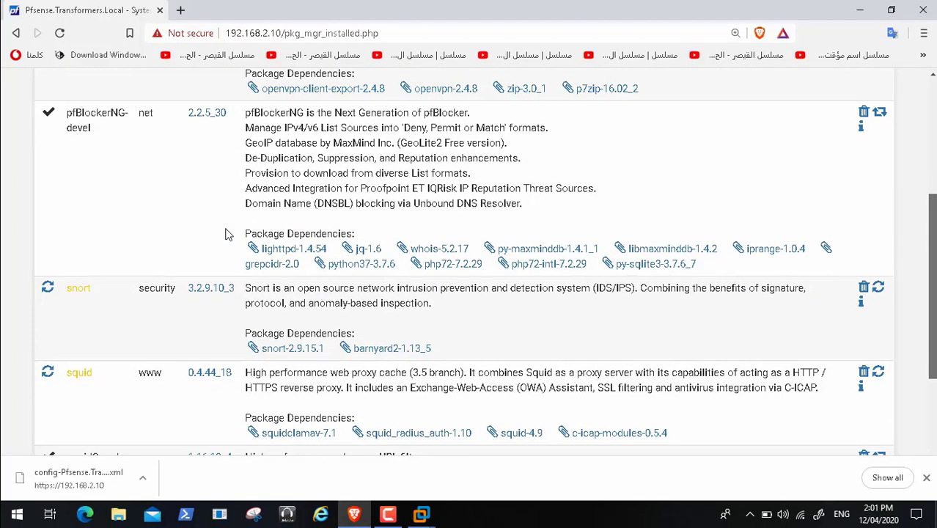
scroll(226, 235, down, 1)
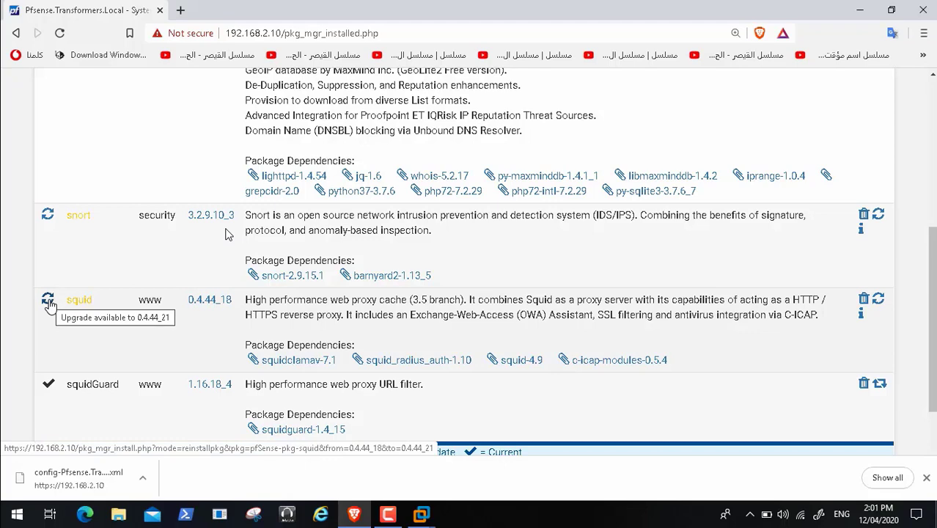
Step: Upgrade the squid package from 0.4.44_18 to 0.4.44_21 and return to Installed Packages
click(48, 301)
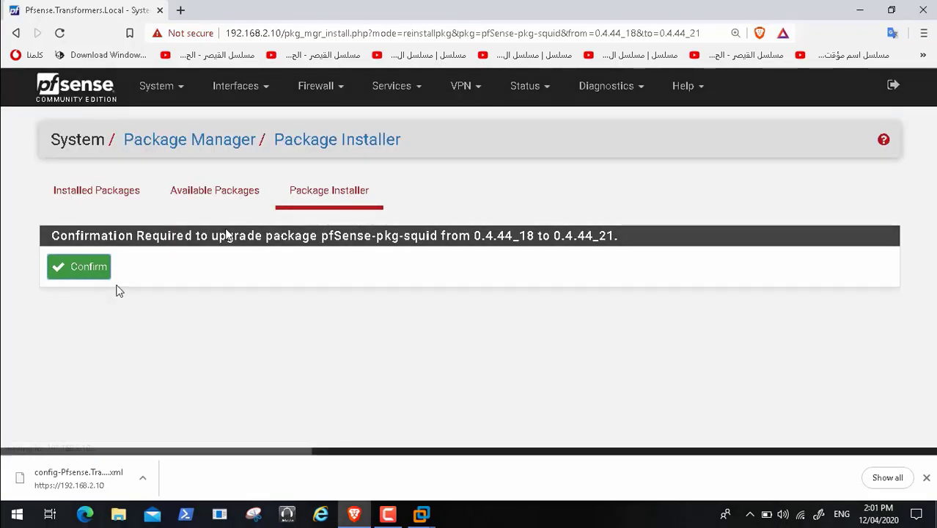
click(89, 269)
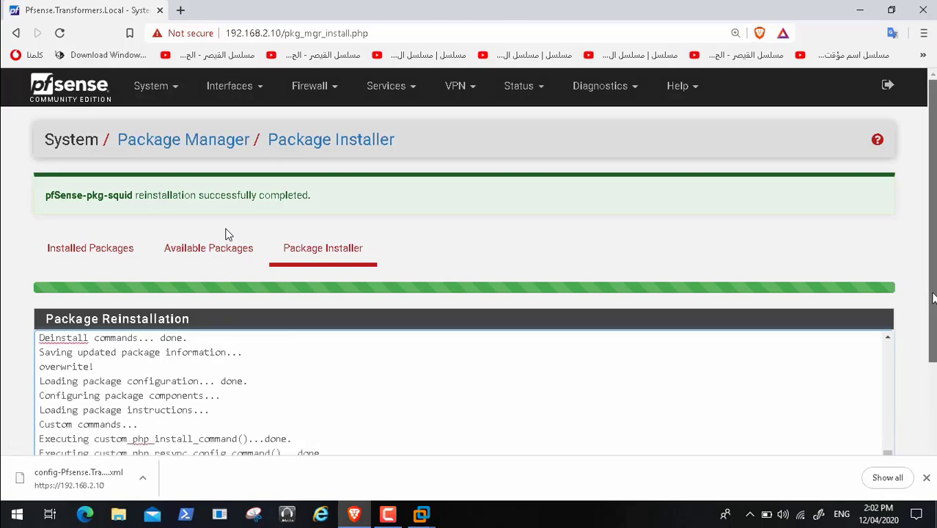
scroll(225, 234, down, 2)
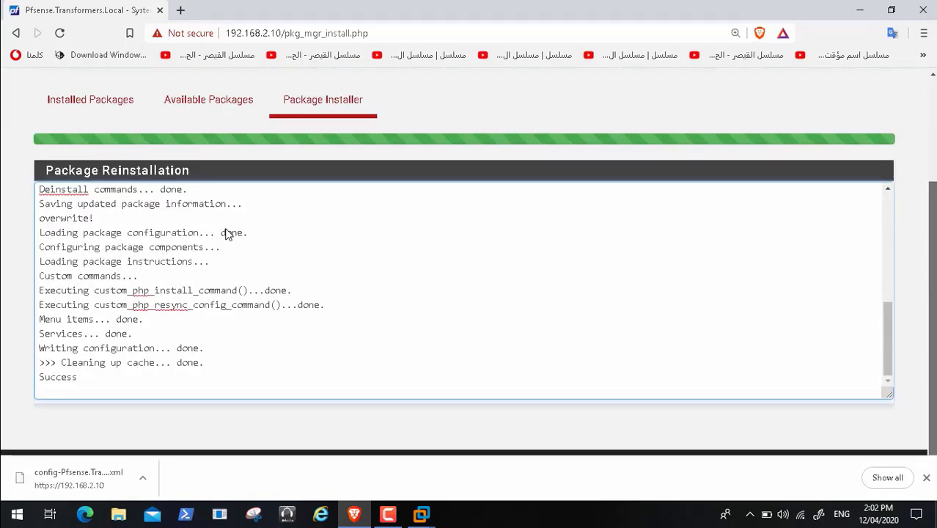
scroll(226, 233, up, 2)
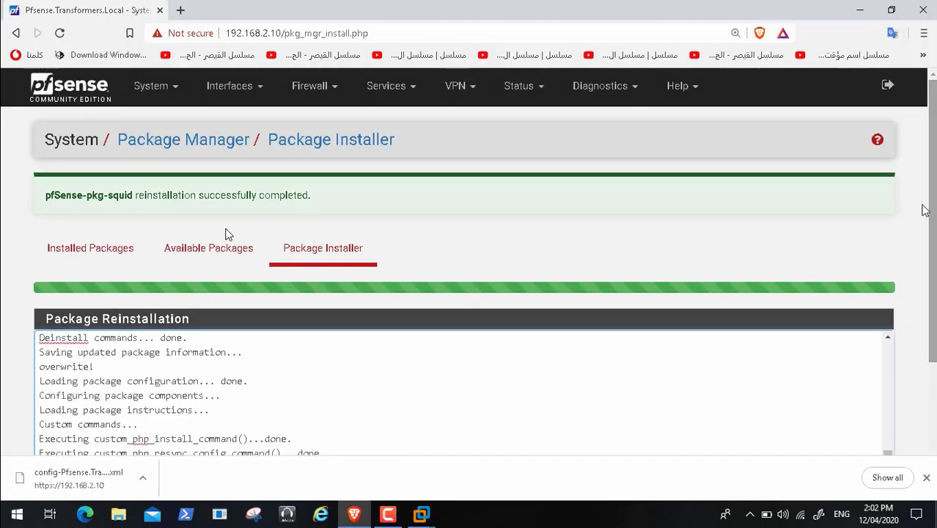
click(91, 248)
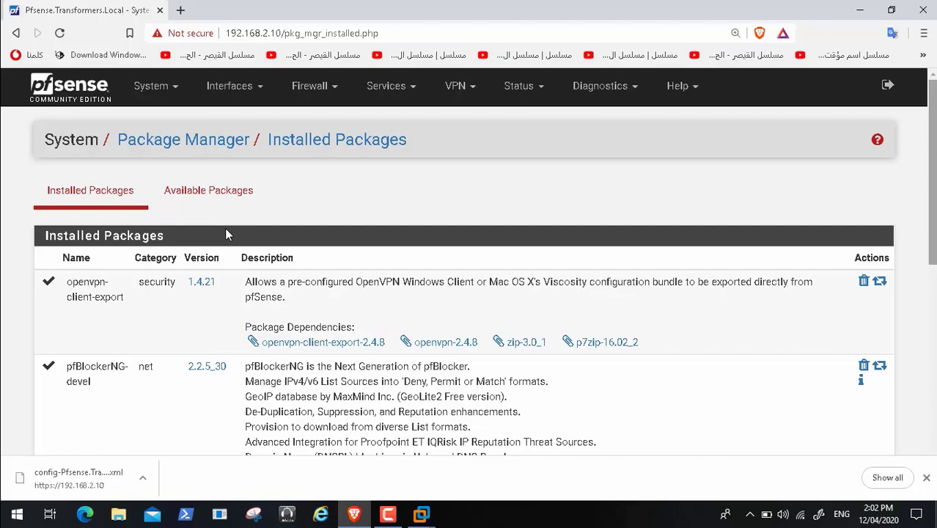
Step: Launch and confirm the snort package upgrade to 3.2.9.10_4, watching the reinstall log
scroll(226, 234, down, 4)
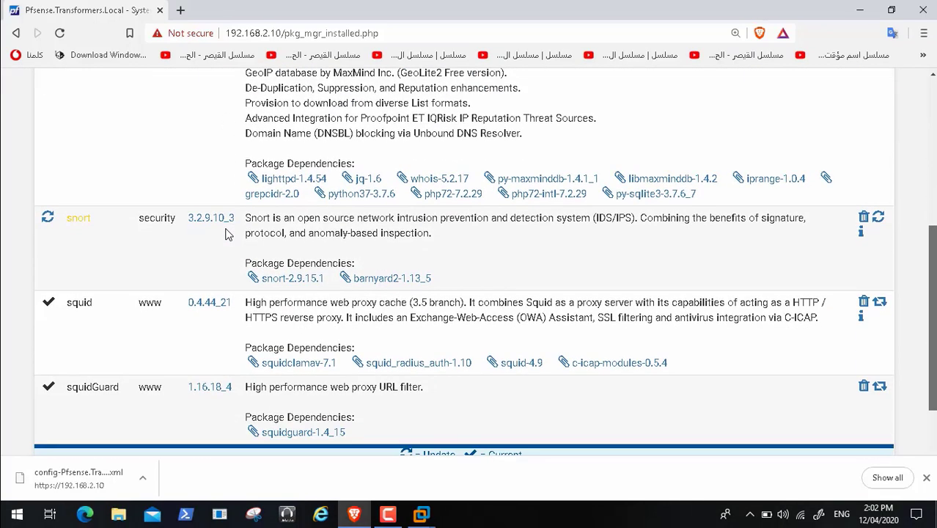
scroll(226, 234, down, 1)
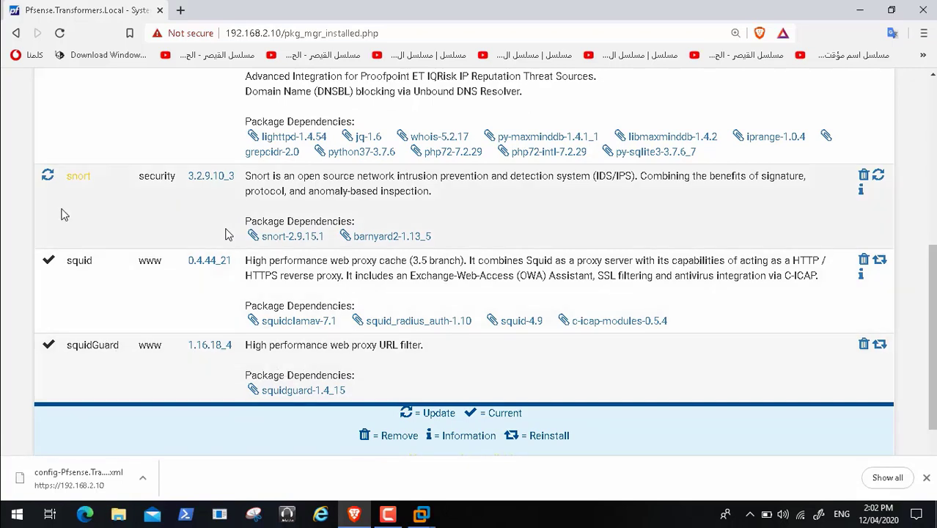
click(47, 178)
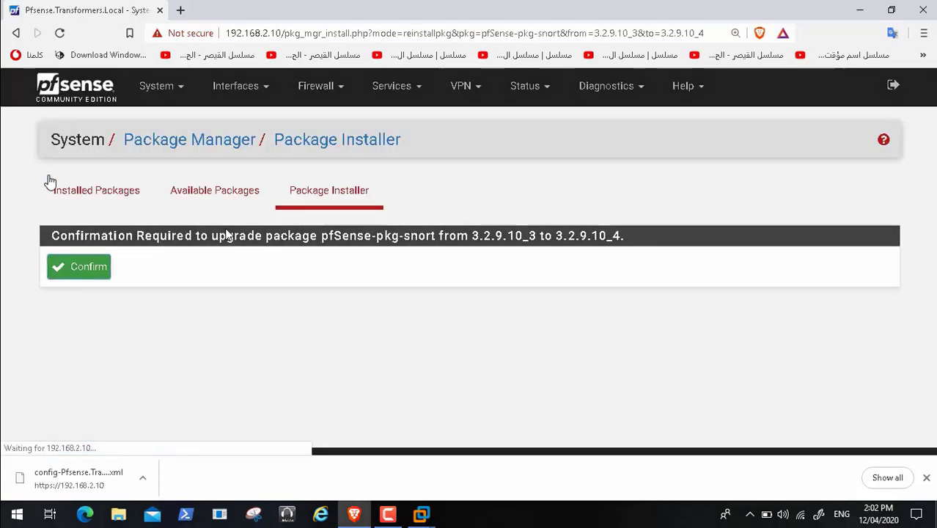
click(92, 269)
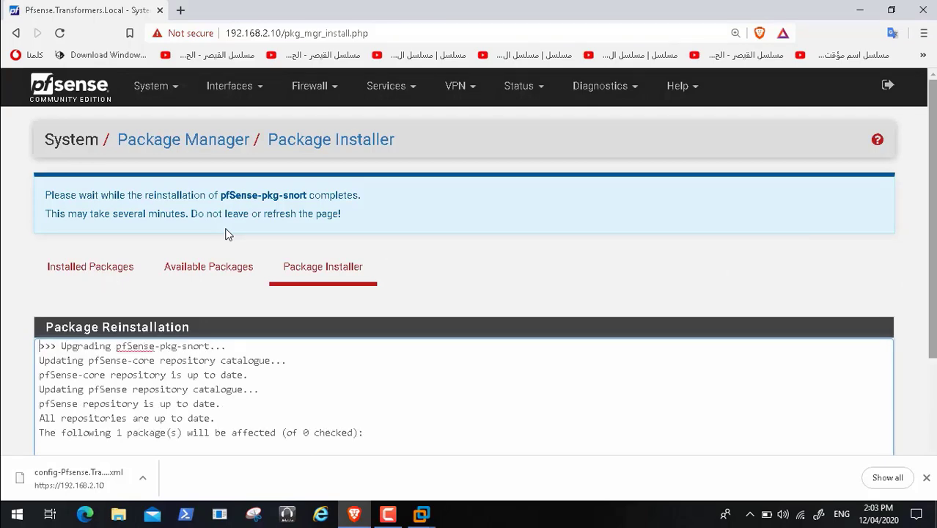
drag(932, 186, 935, 347)
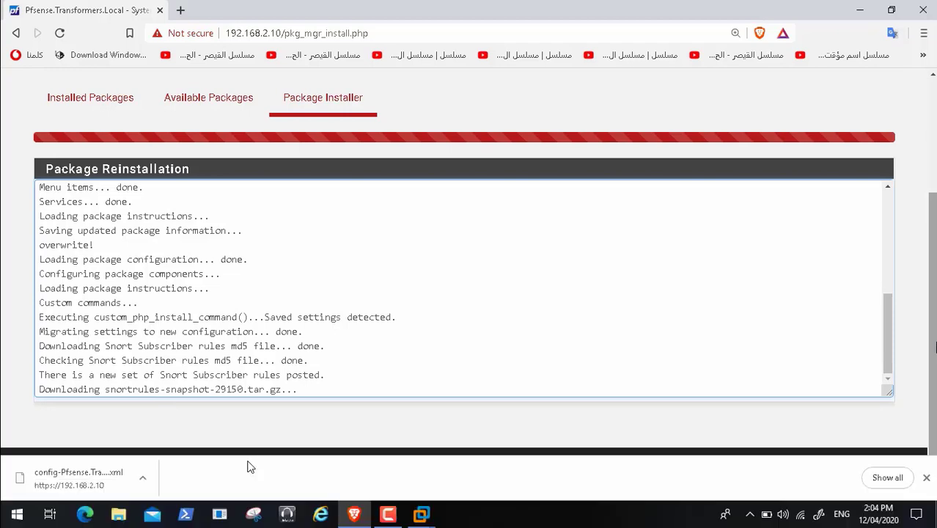
mouse_move(234, 482)
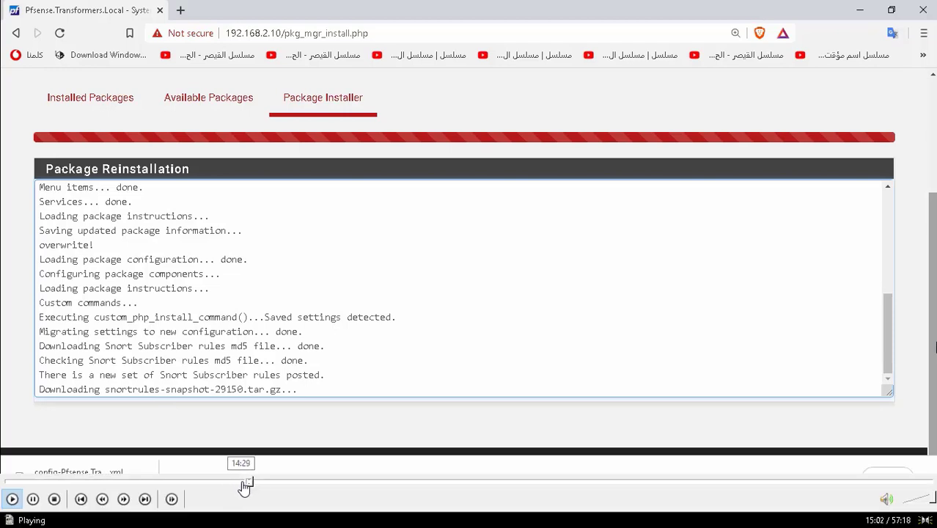
Step: Jump the video ahead past the Snort upgrade wait to the pfSense dashboard
click(253, 485)
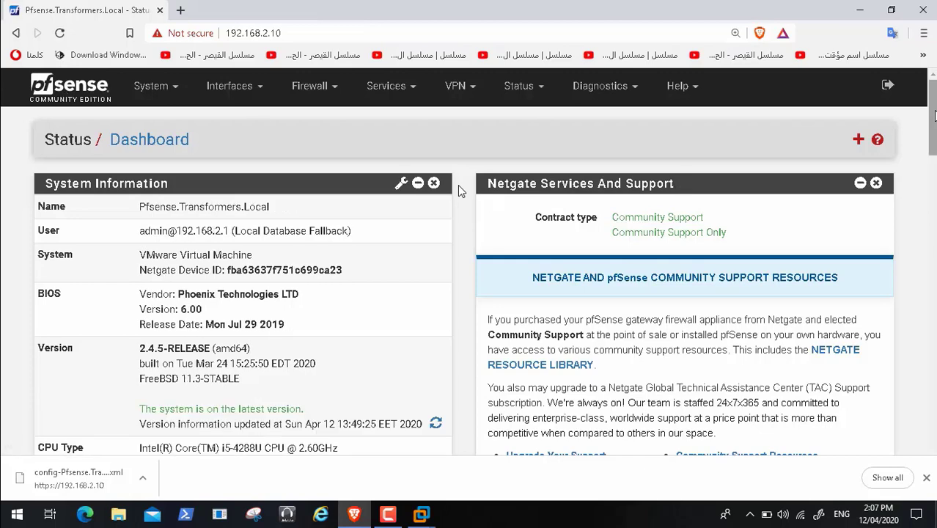
Step: Start the stopped squid and snort services from the Dashboard's Services Status widget
drag(934, 111, 934, 256)
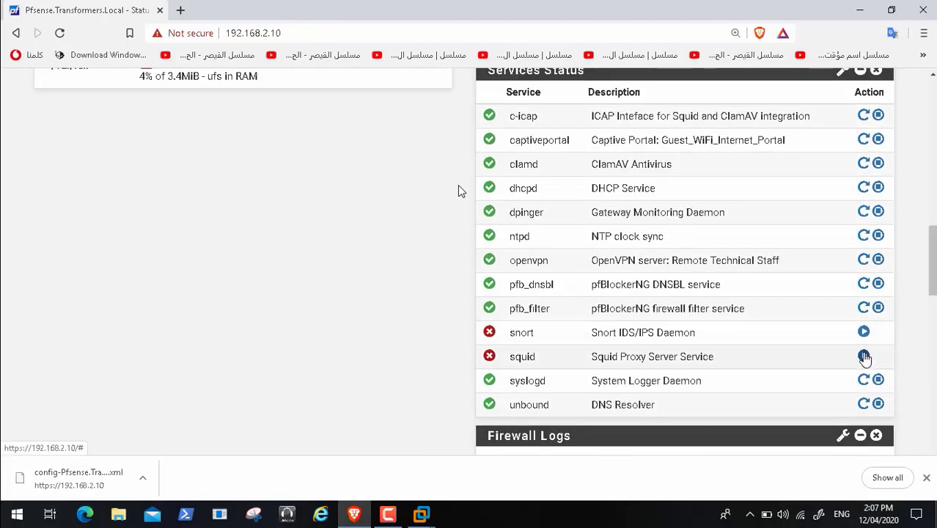
click(864, 357)
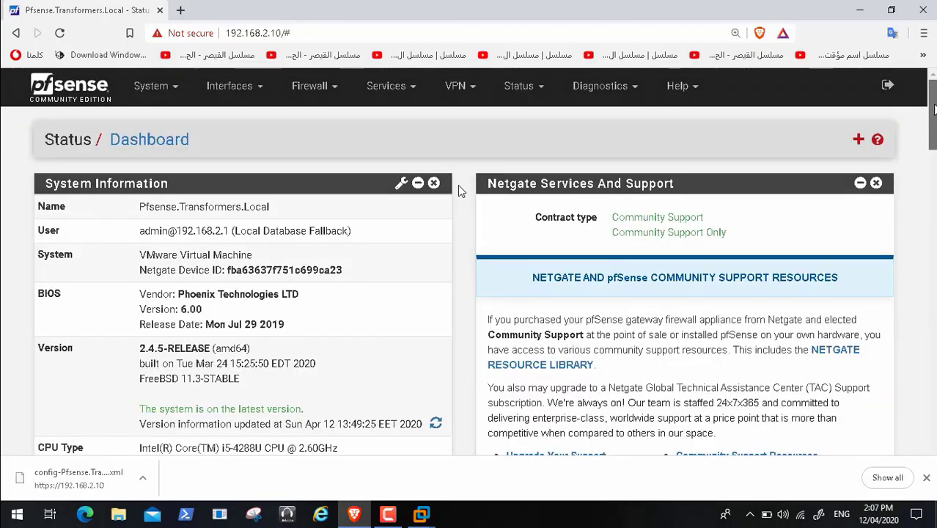
scroll(458, 185, down, 15)
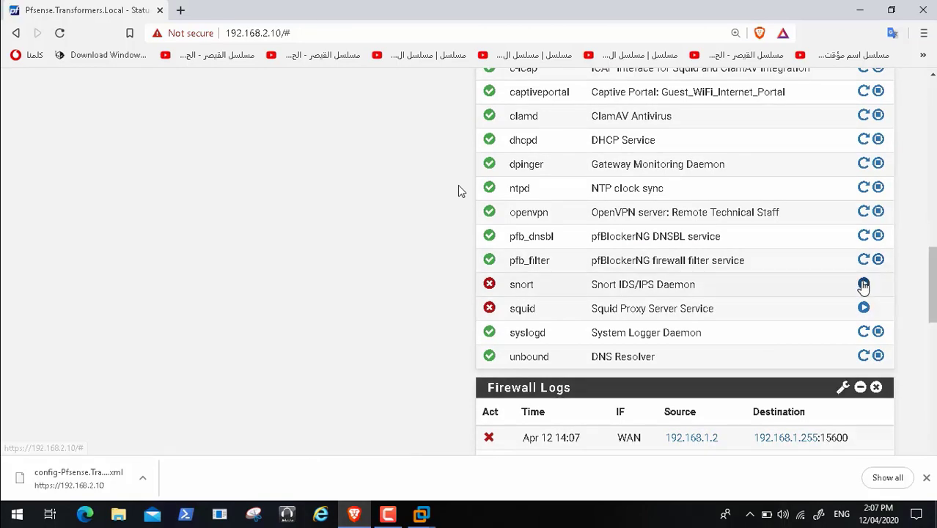
click(864, 284)
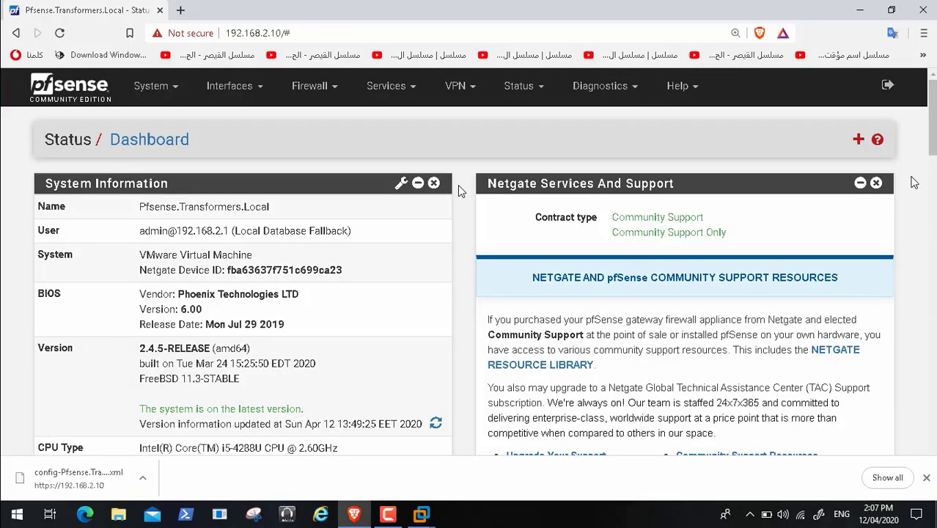
scroll(460, 191, down, 12)
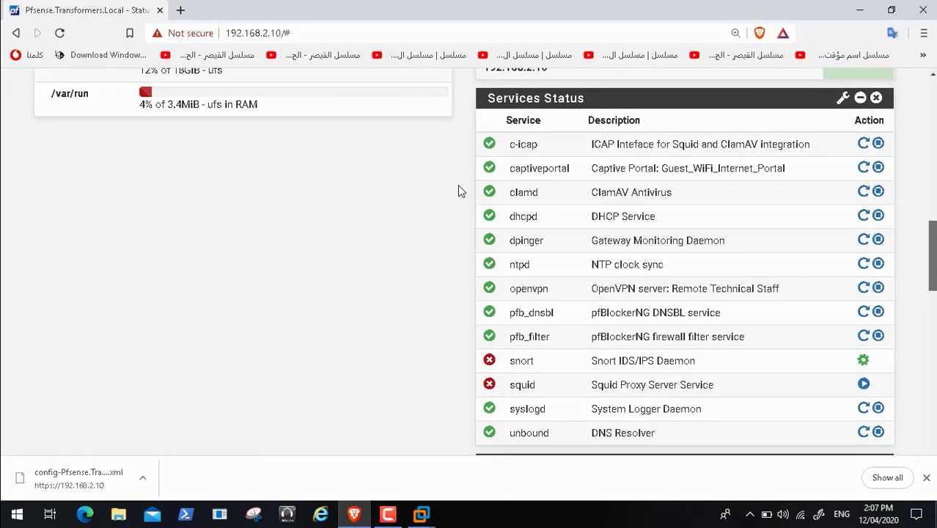
scroll(459, 191, down, 1)
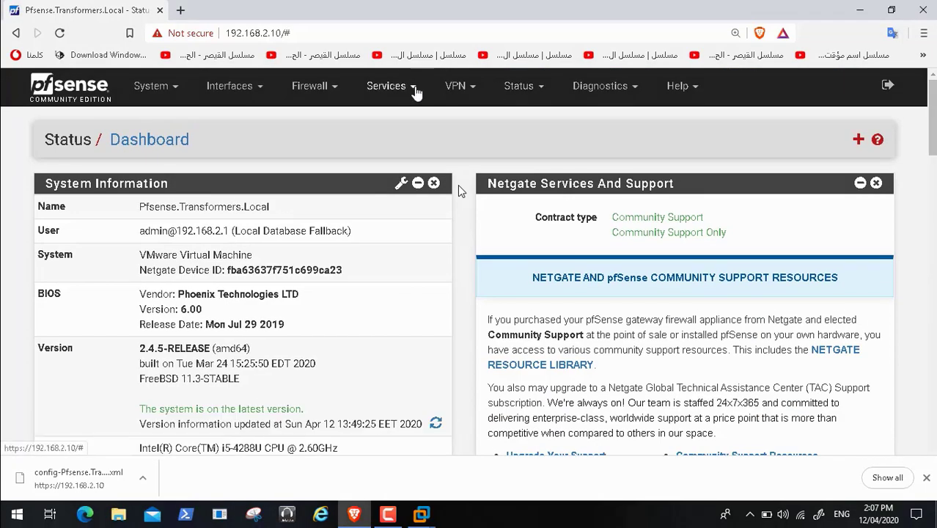
Step: Start Snort on the WAN interface from Services > Snort
click(410, 88)
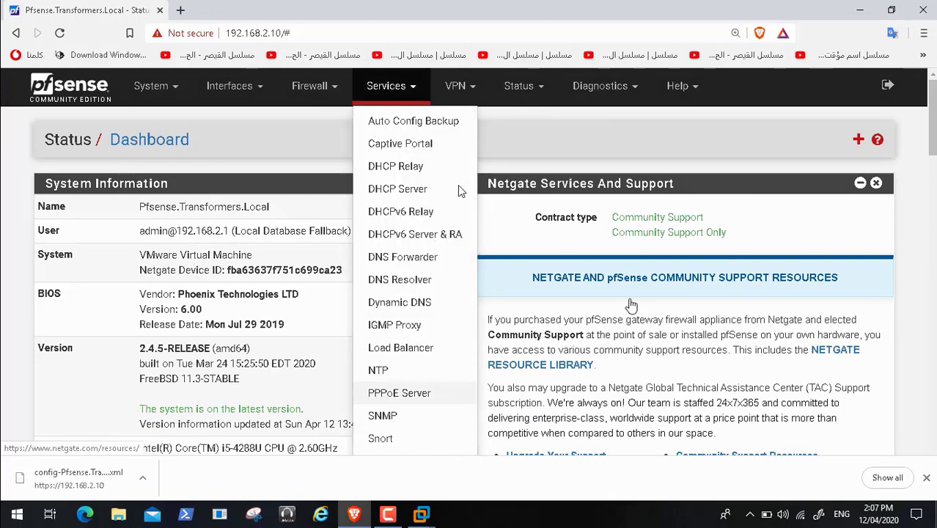
scroll(459, 190, down, 2)
scroll(459, 190, down, 1)
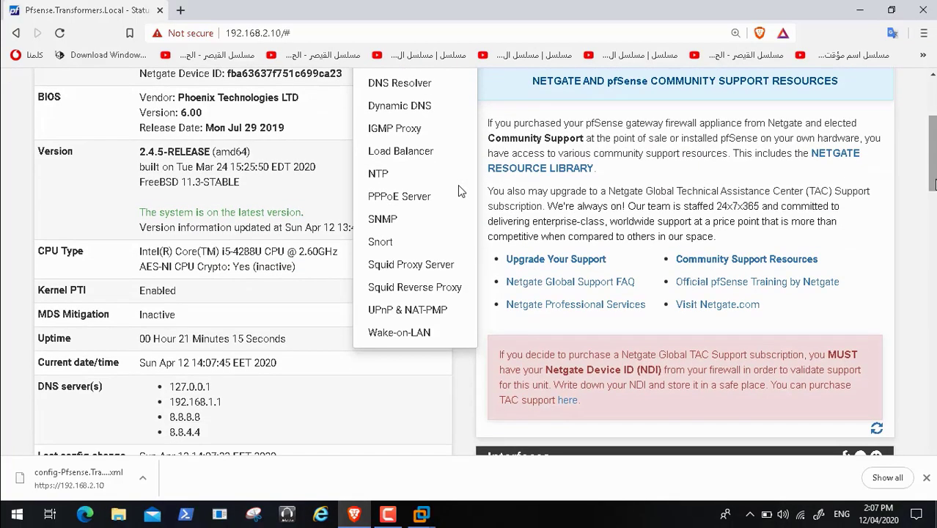
click(382, 242)
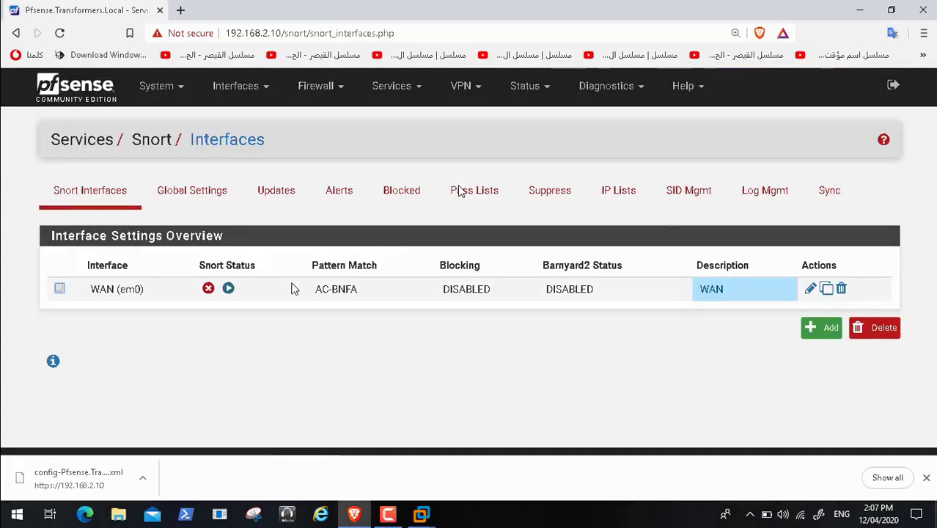
click(59, 289)
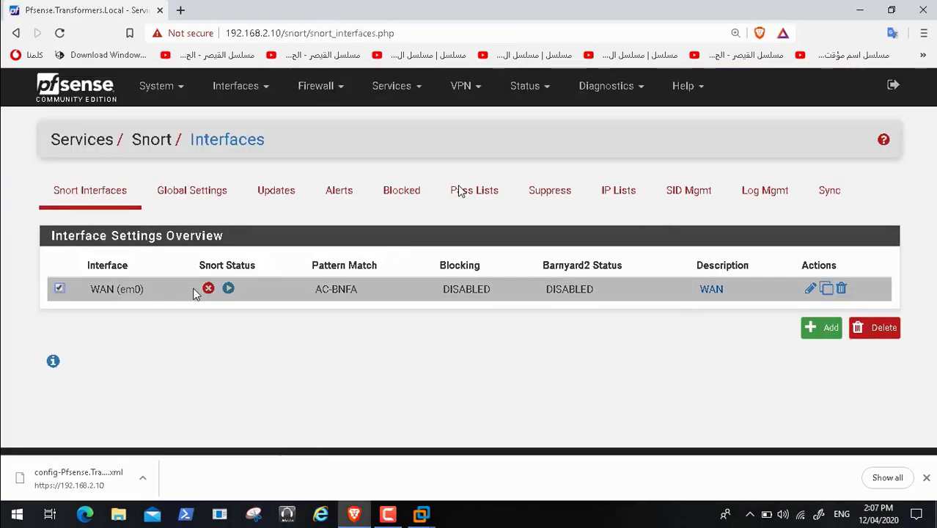
click(228, 290)
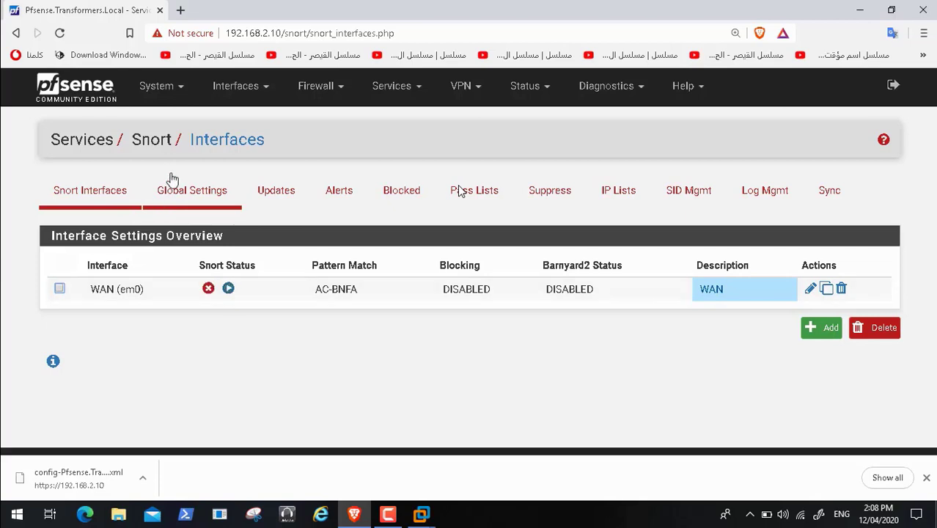
Step: Return to the Status Dashboard and dismiss the pop-up notification
click(79, 102)
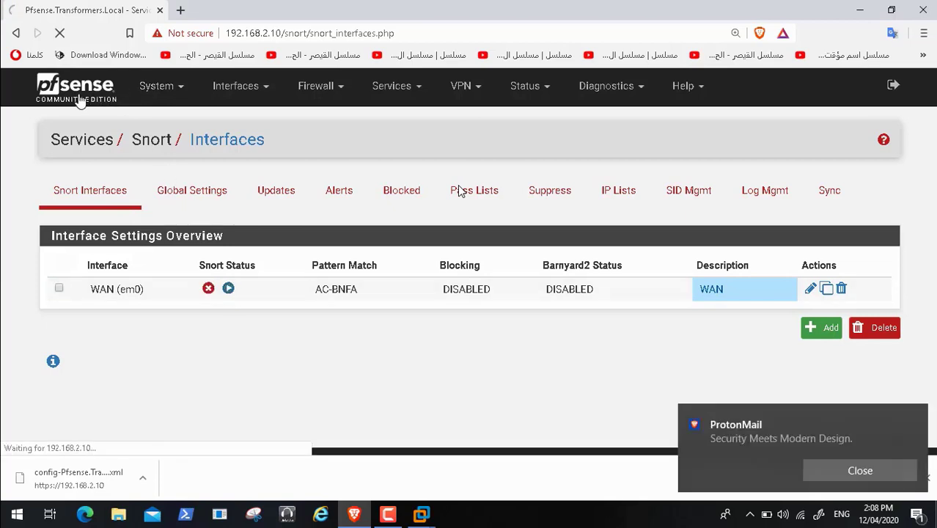
click(870, 471)
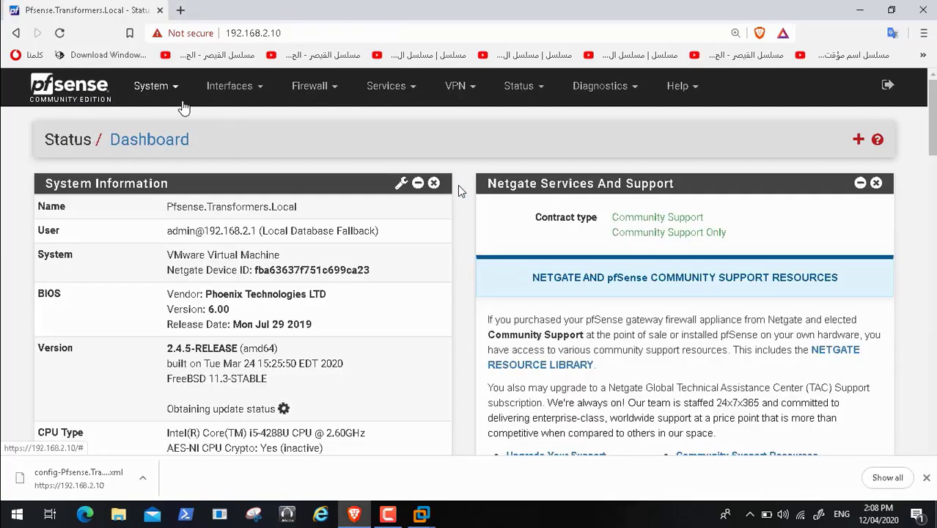
click(176, 88)
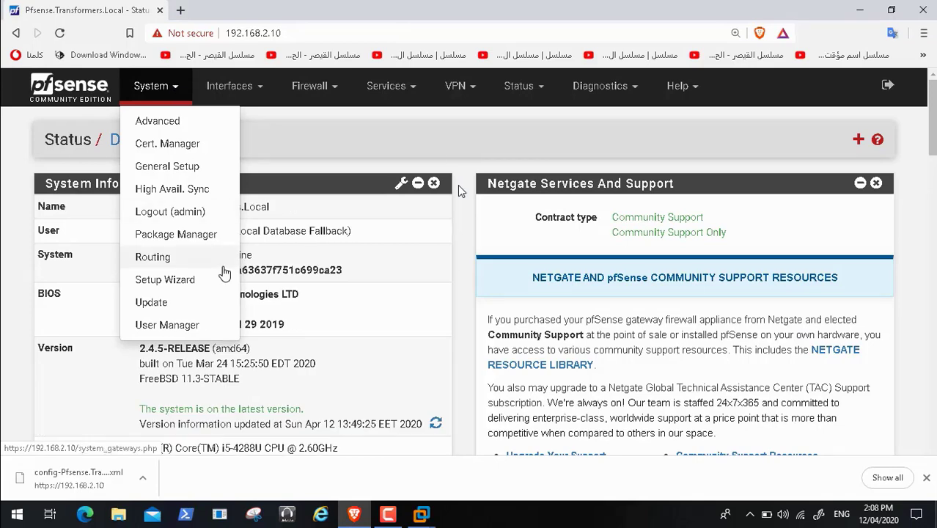
Step: Uninstall squidGuard in Package Manager, leaving openvpn-client-export and pfBlockerNG-devel listed
click(203, 236)
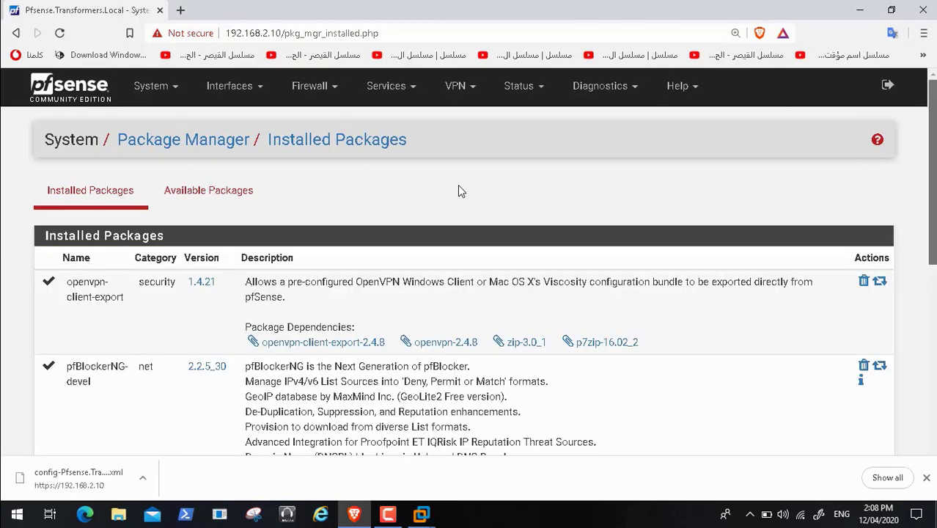
scroll(459, 189, down, 5)
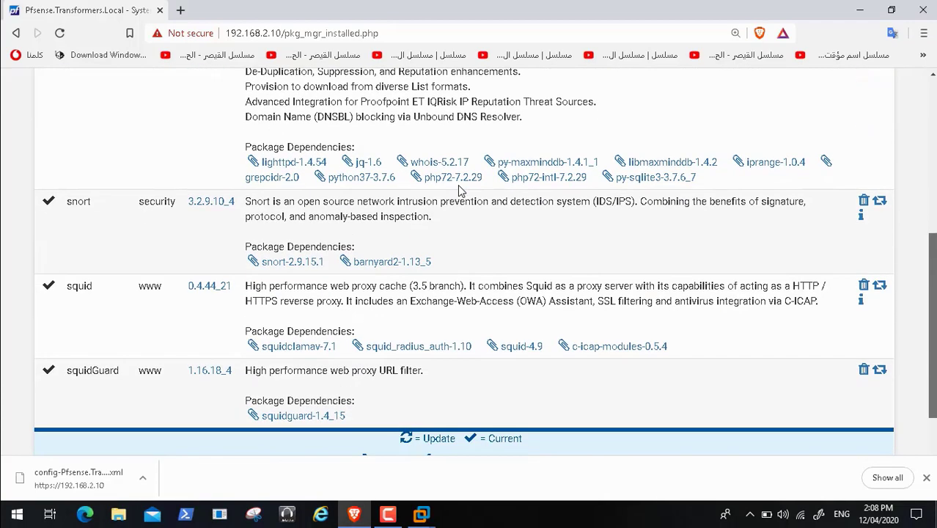
scroll(459, 189, down, 1)
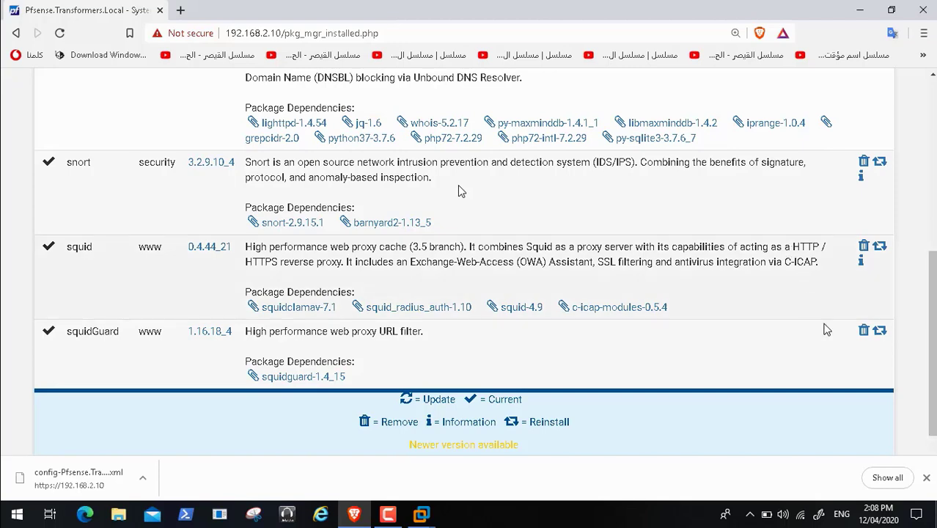
click(862, 332)
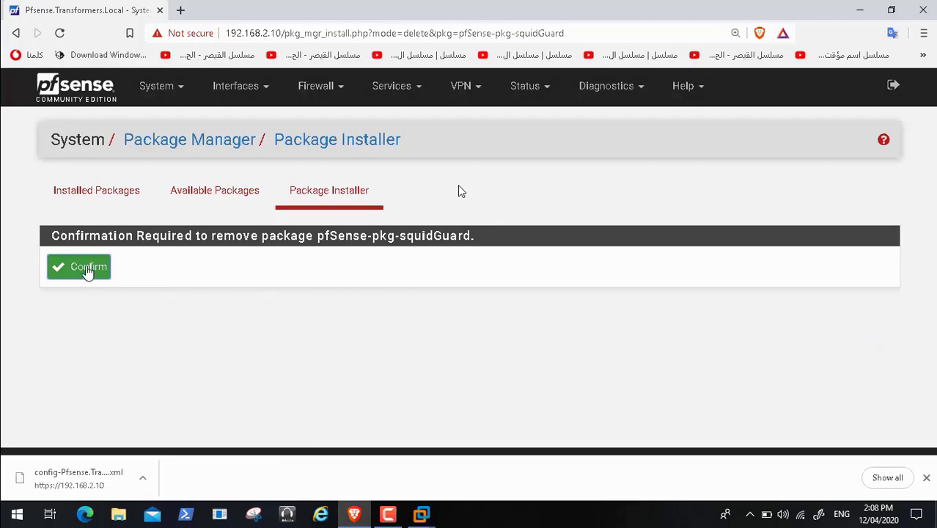
click(86, 268)
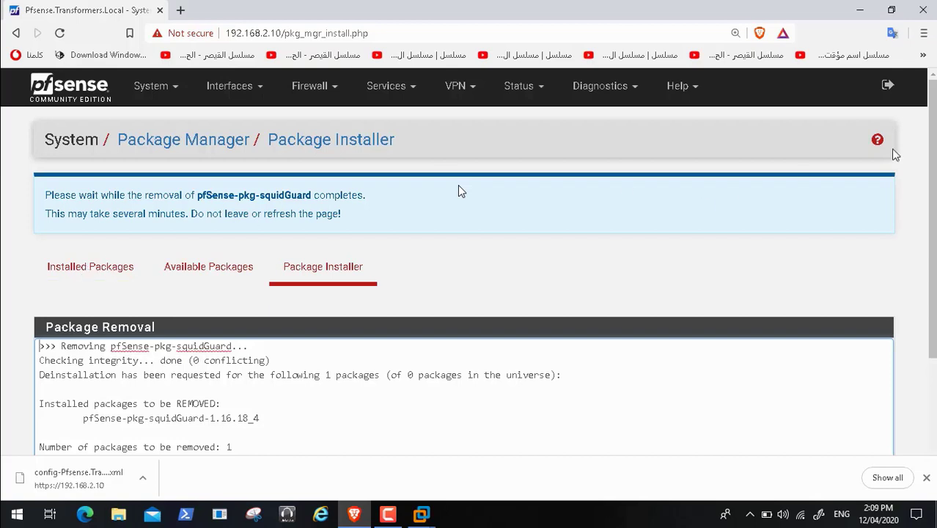
scroll(460, 191, down, 2)
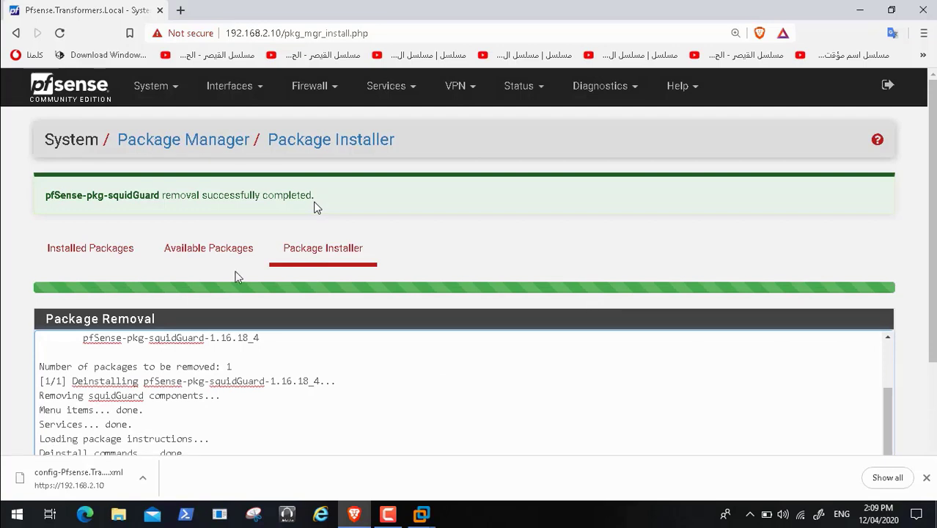
click(94, 247)
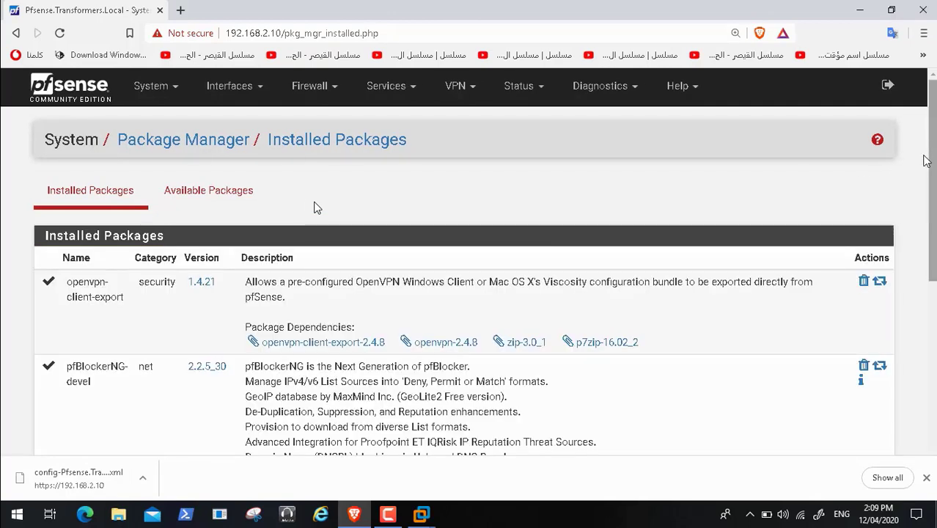
Step: Uninstall the pfSense-pkg-squid package and reload the Installed Packages list
scroll(930, 155, down, 2)
scroll(315, 208, down, 3)
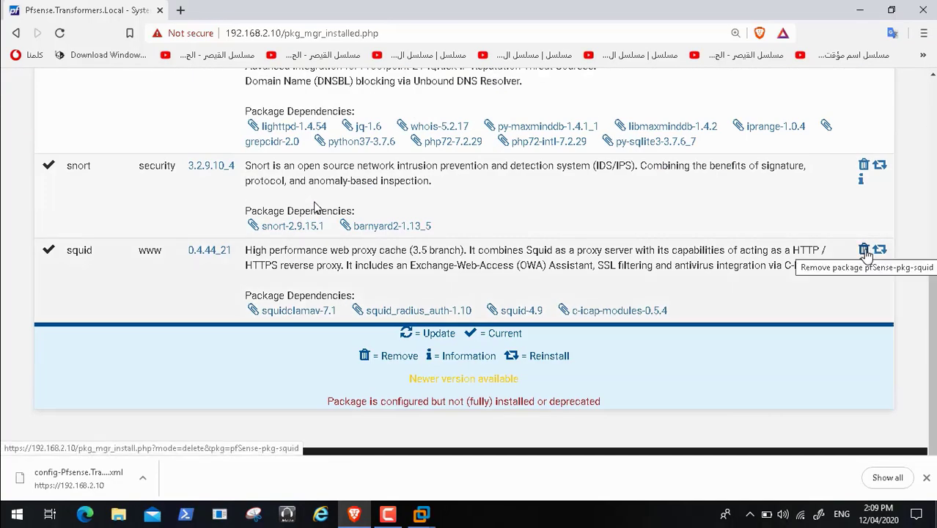
click(865, 251)
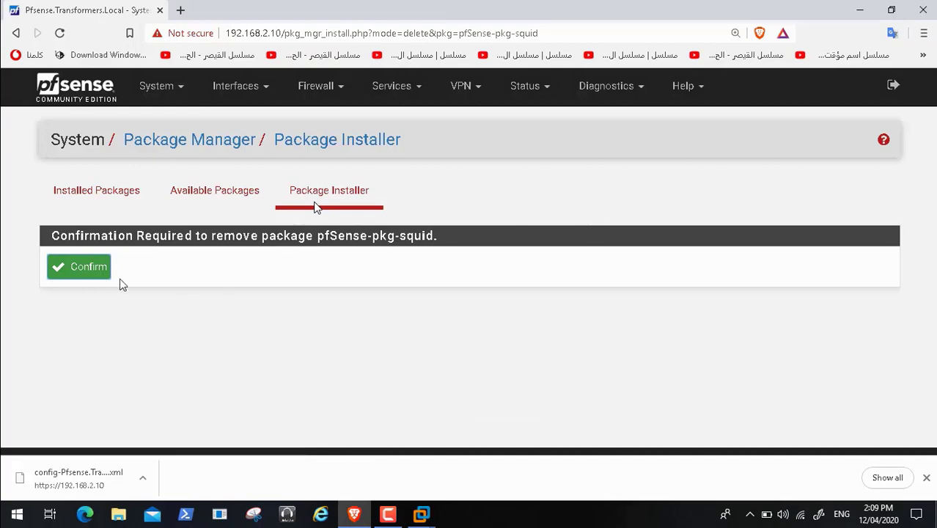
click(74, 271)
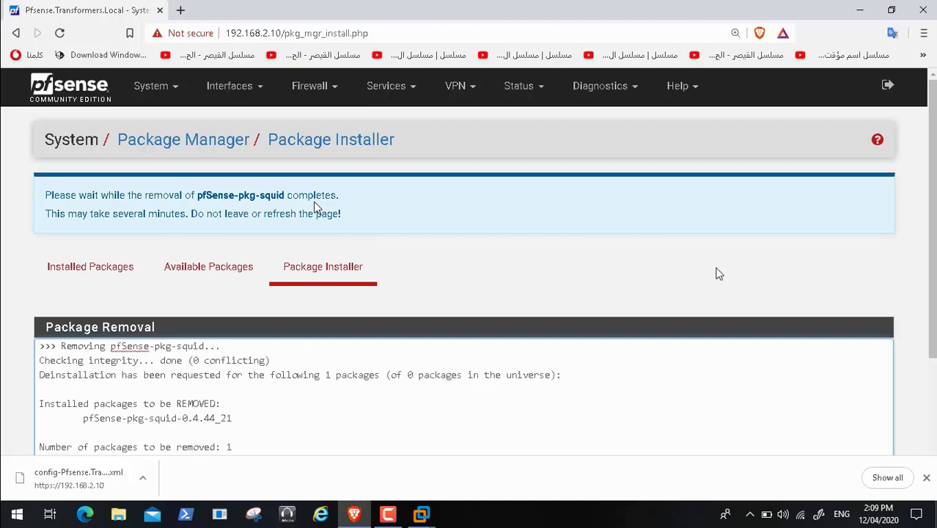
scroll(315, 208, down, 2)
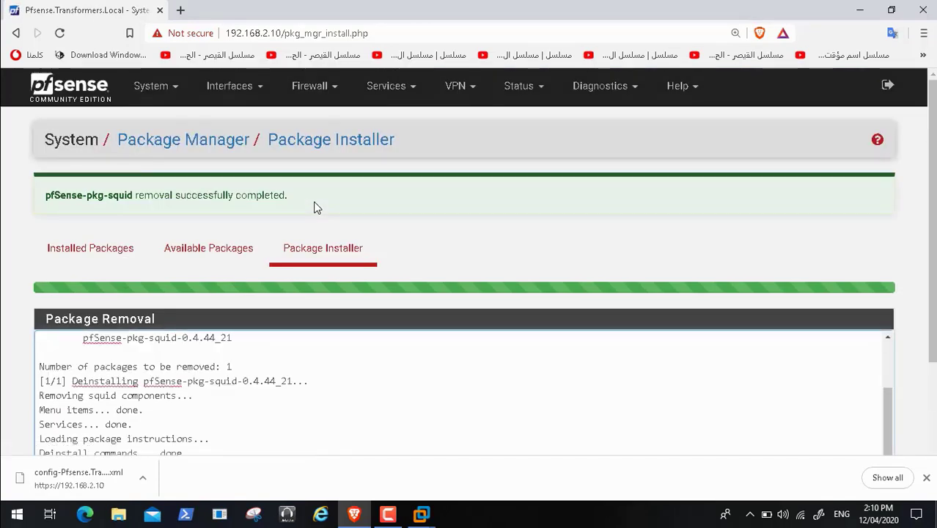
scroll(314, 207, down, 2)
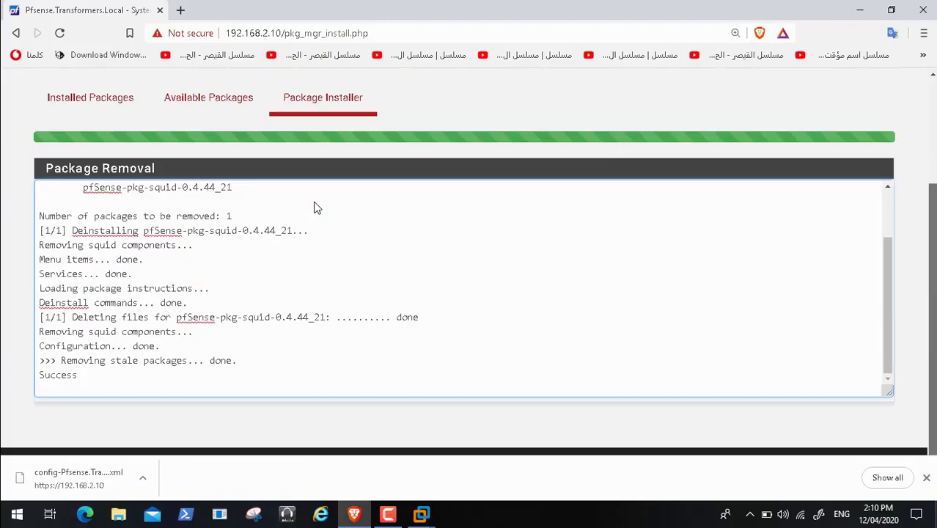
scroll(314, 207, up, 2)
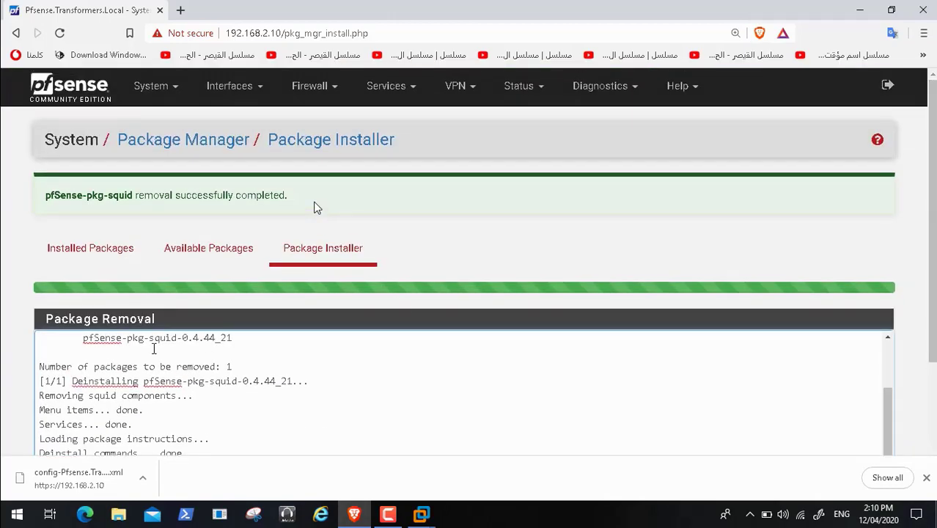
click(78, 242)
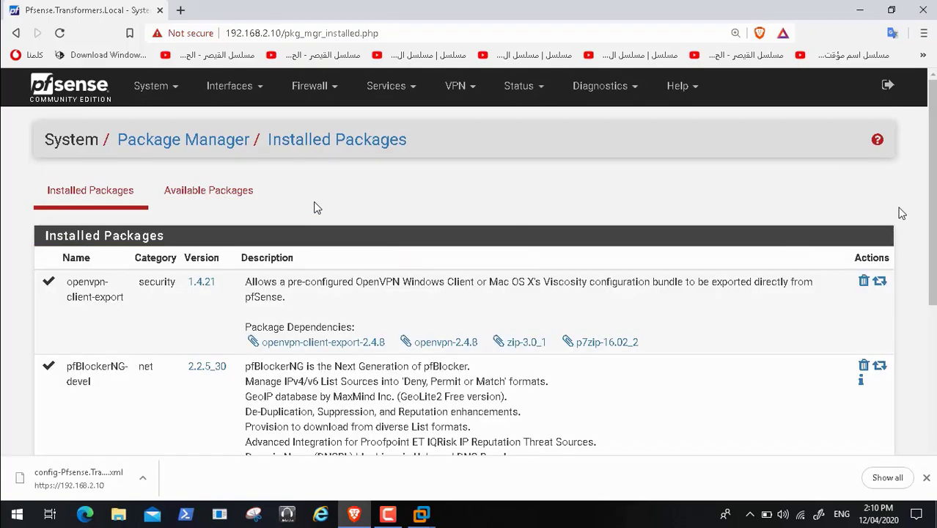
Step: Uninstall the pfSense-pkg-snort package, leaving only openvpn-client-export and pfBlockerNG-devel
scroll(315, 207, down, 4)
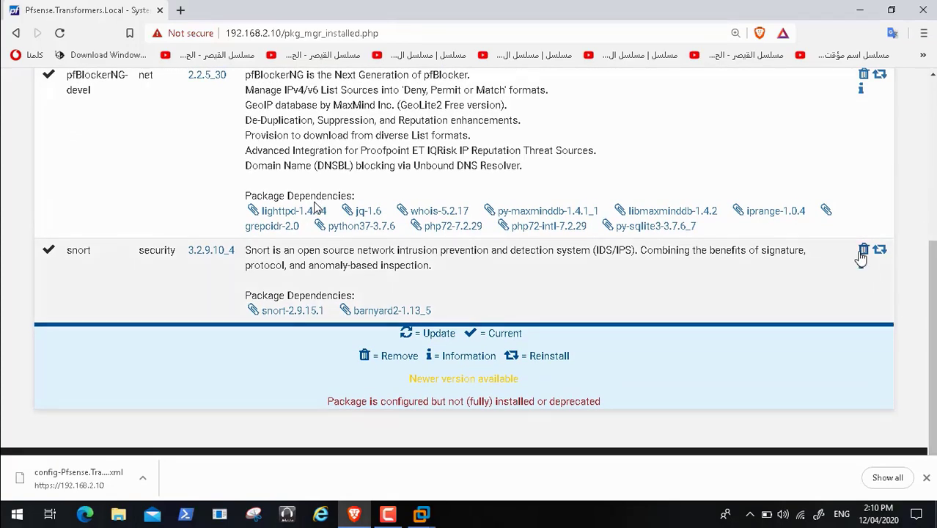
click(863, 250)
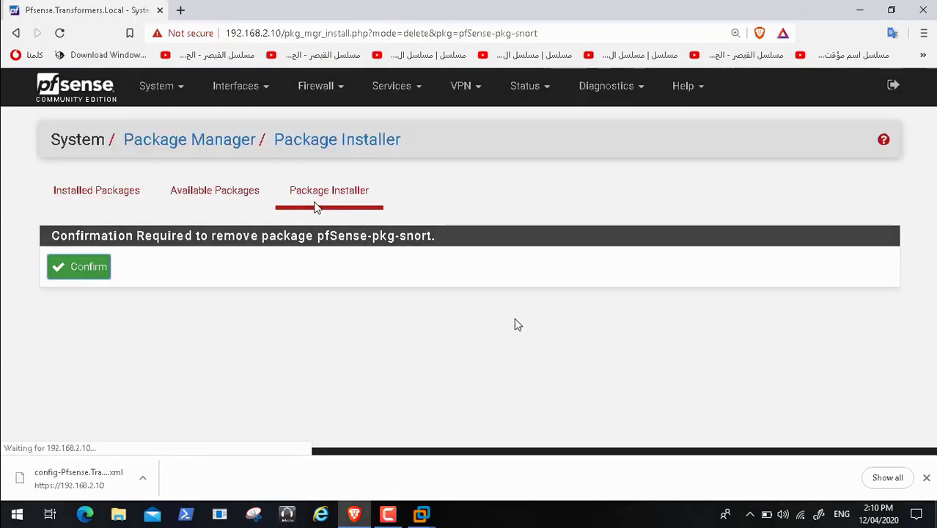
click(85, 271)
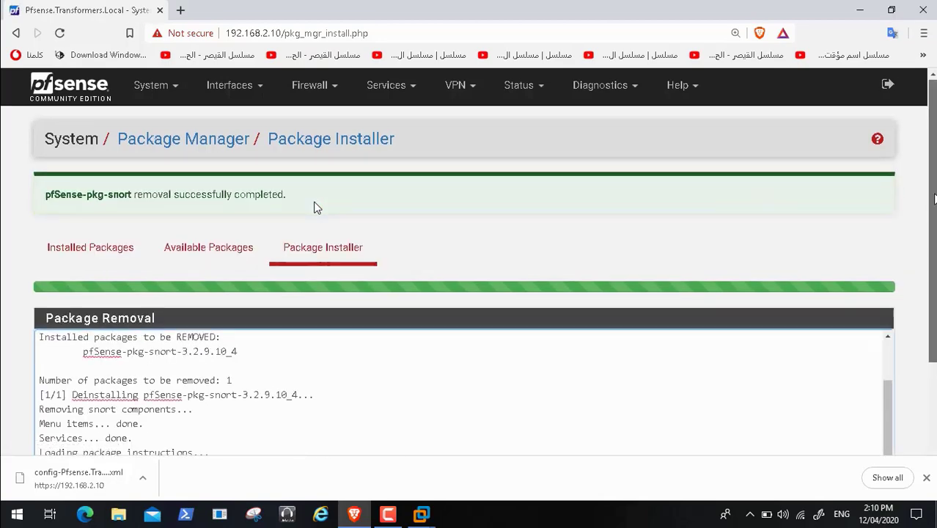
scroll(317, 208, down, 3)
scroll(317, 208, up, 3)
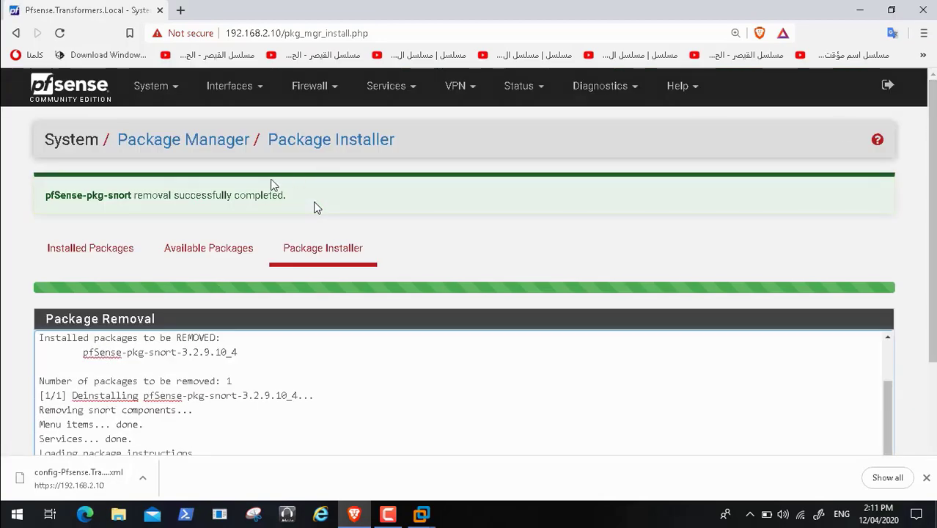
click(90, 250)
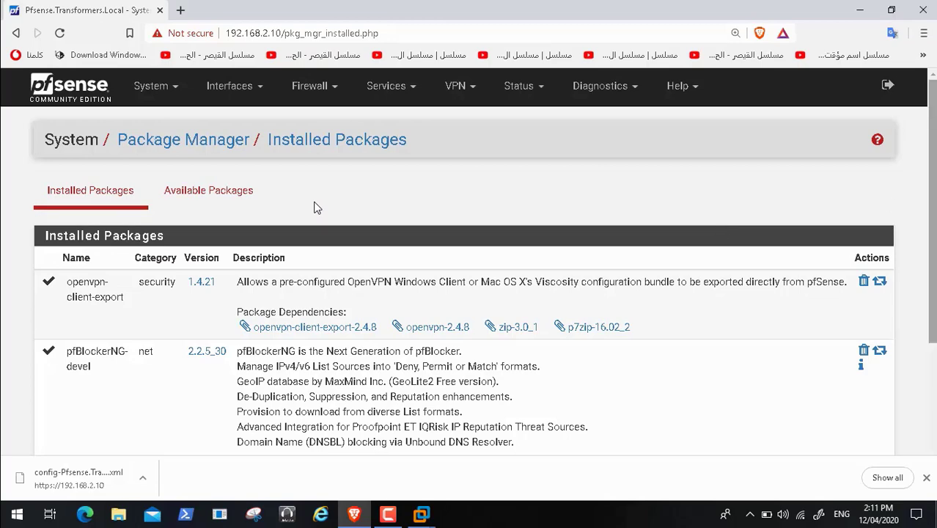
scroll(315, 207, down, 3)
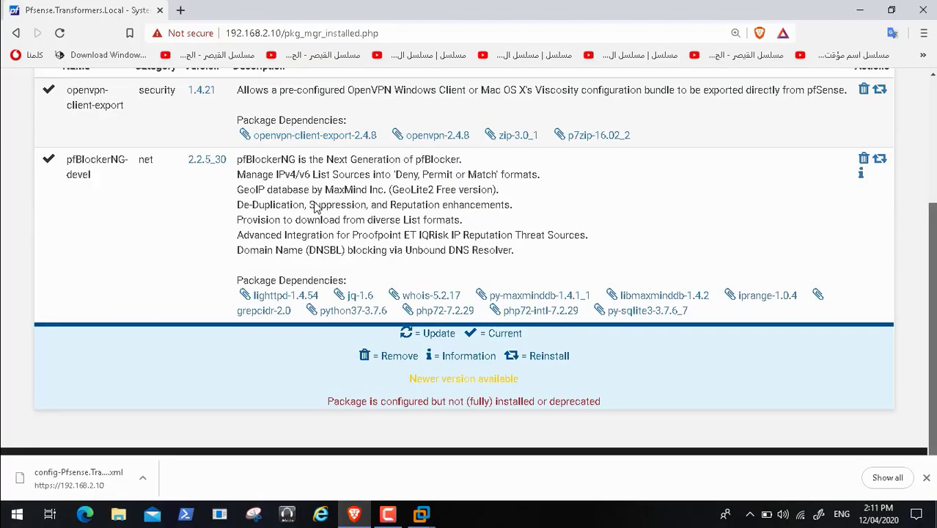
scroll(315, 207, up, 3)
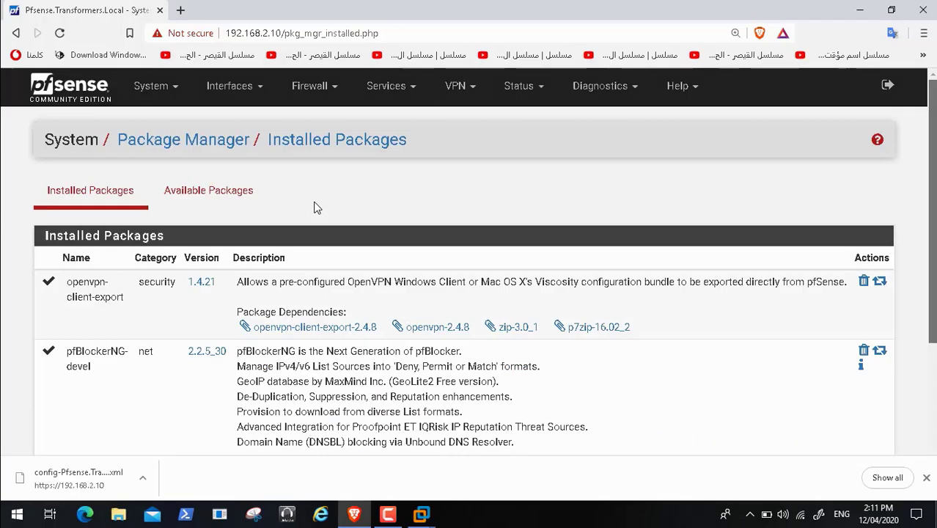
Step: Confirm a firewall reboot via Diagnostics > Reboot and watch the Pfsense VM console
click(635, 98)
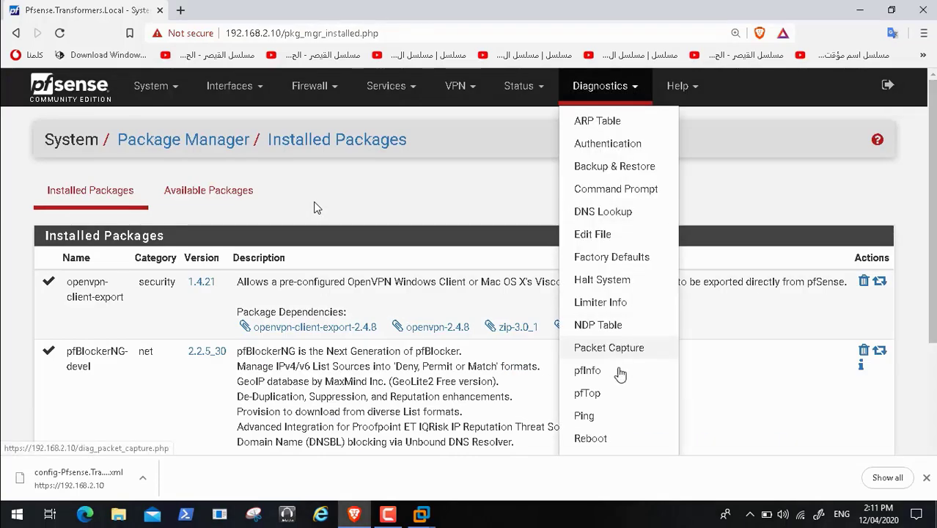
click(603, 439)
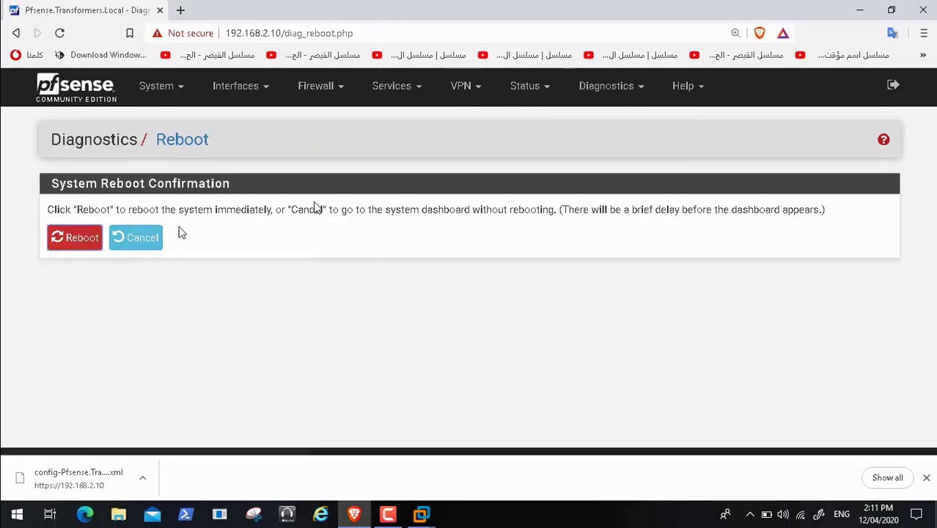
click(68, 241)
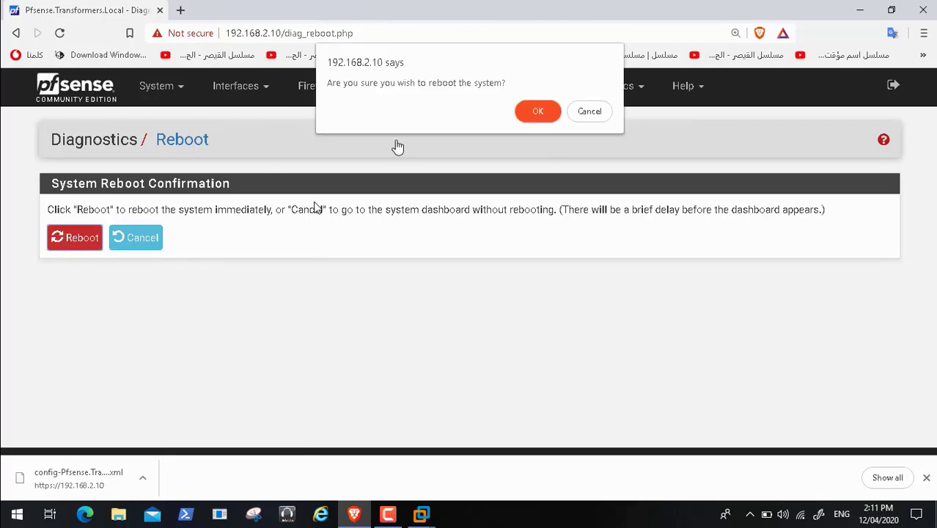
click(535, 112)
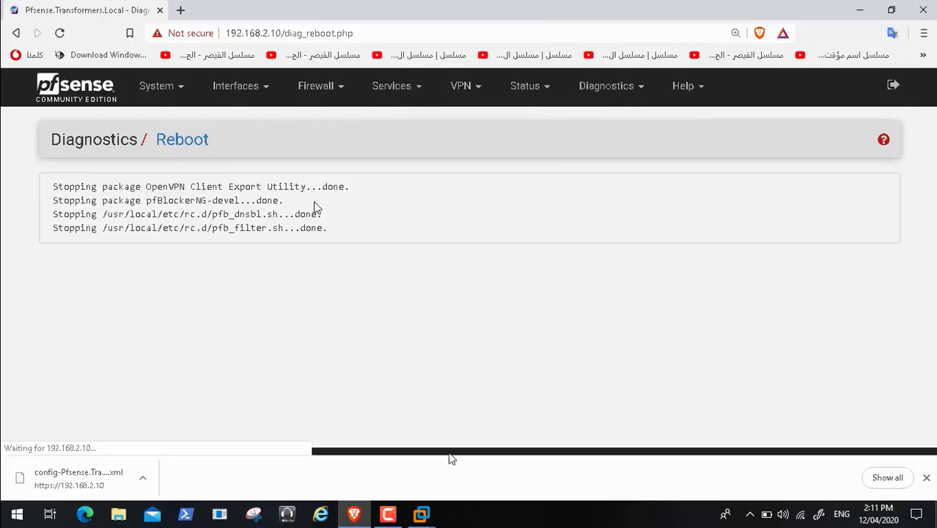
mouse_move(420, 517)
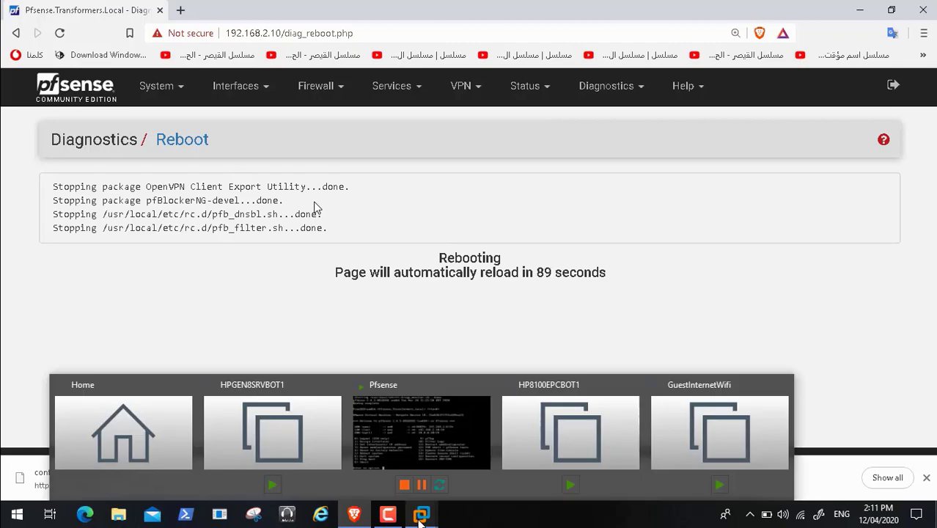
click(443, 437)
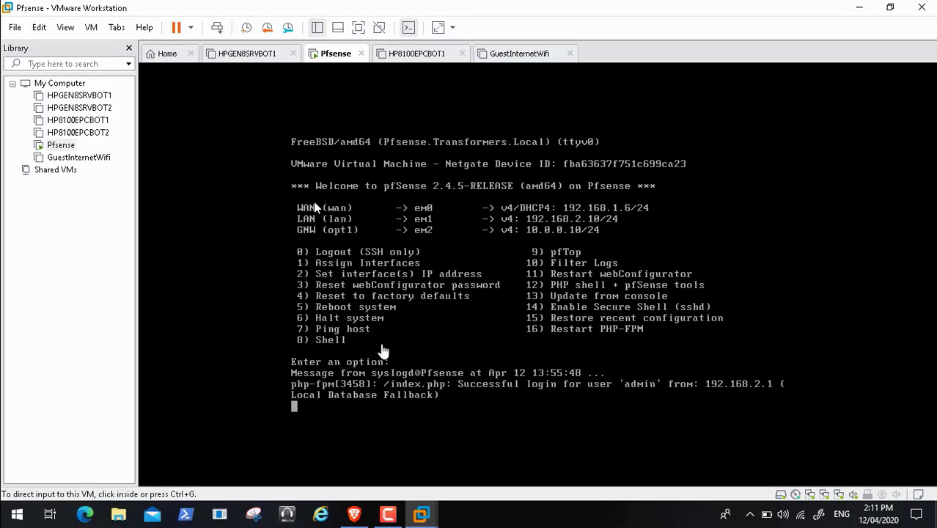
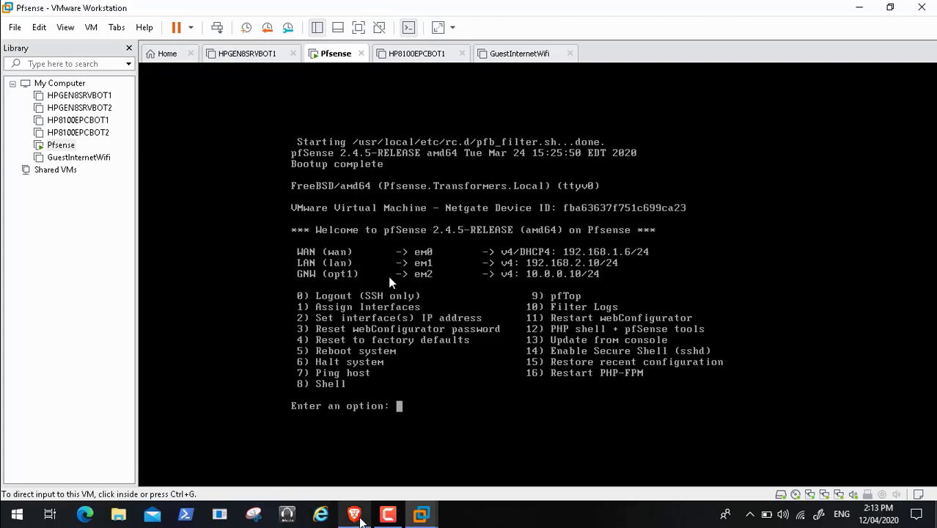
Step: Sign back in to pfSense as admin and review the dashboard's services and gateways
click(356, 516)
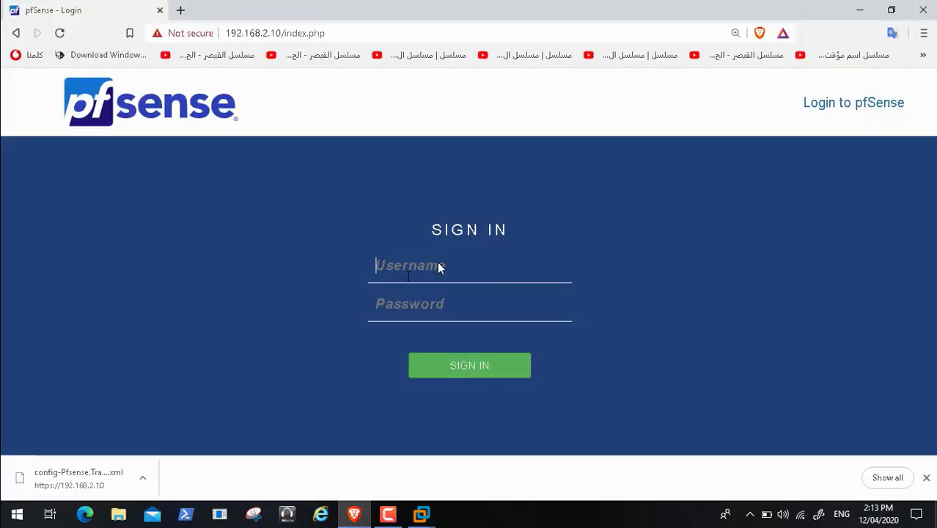
text(admin)
key(Tab)
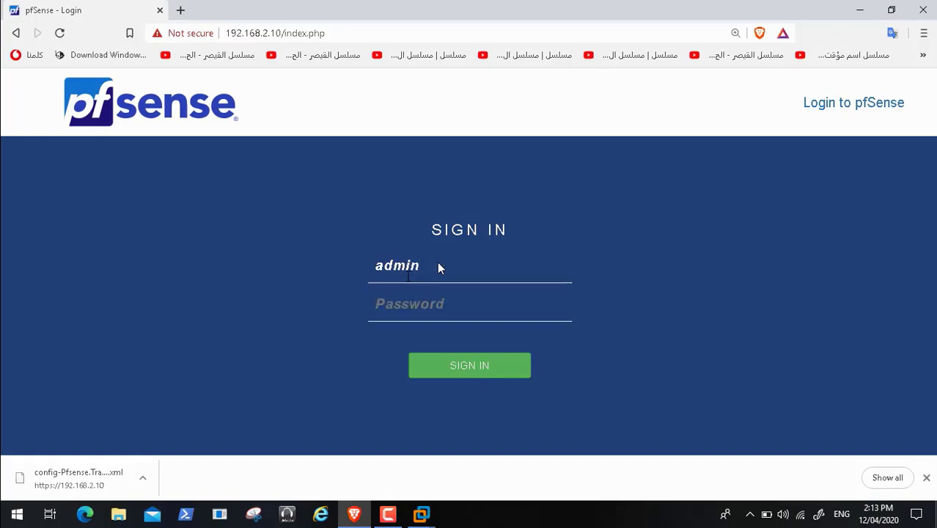
text(**********)
key(Return)
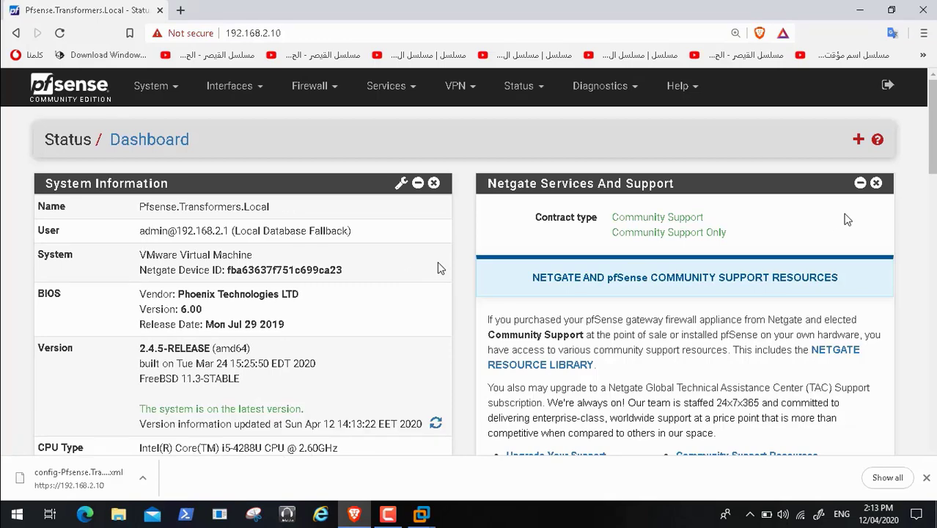
scroll(438, 261, down, 10)
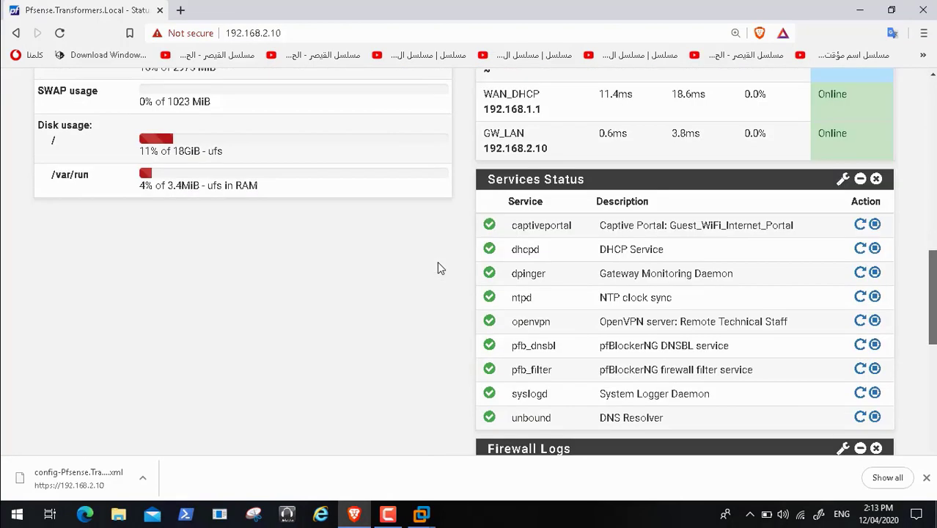
scroll(438, 264, down, 2)
scroll(437, 267, up, 2)
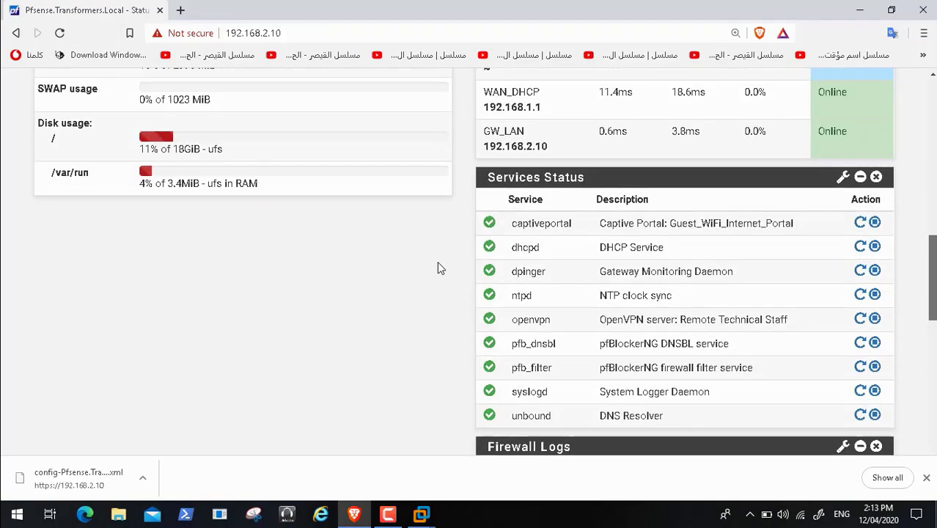
scroll(437, 266, down, 7)
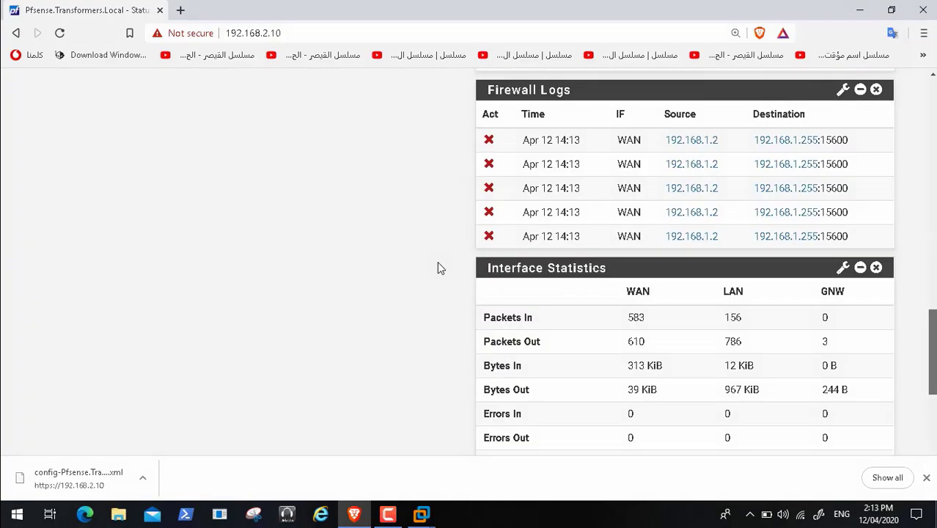
scroll(438, 265, up, 13)
scroll(438, 265, up, 5)
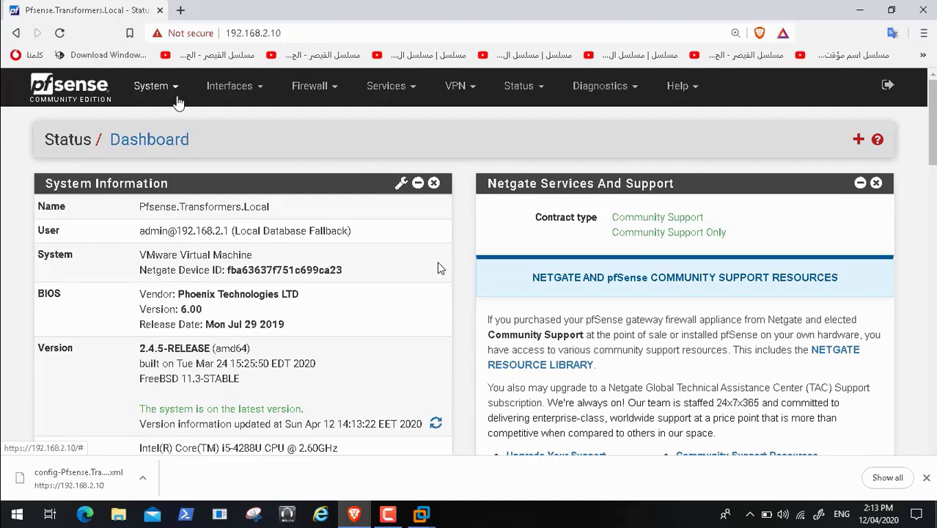
Step: Search the Package Manager's available packages for 'squid' to list Lightsquid, squid and squidGuard
click(171, 89)
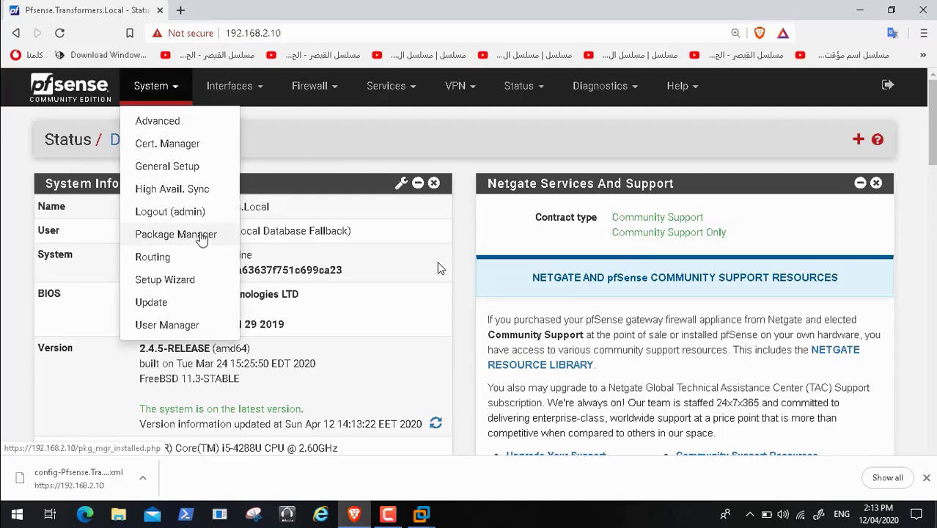
click(198, 235)
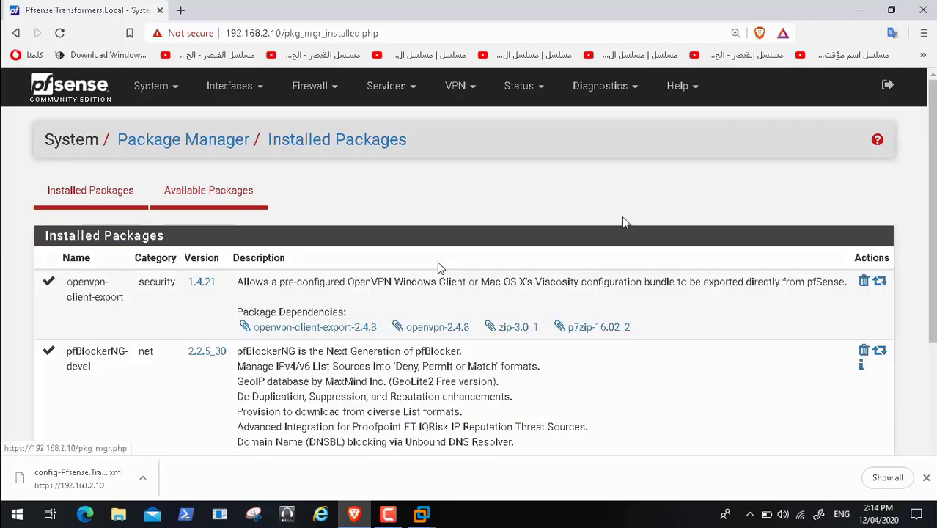
scroll(437, 263, down, 3)
scroll(437, 263, up, 3)
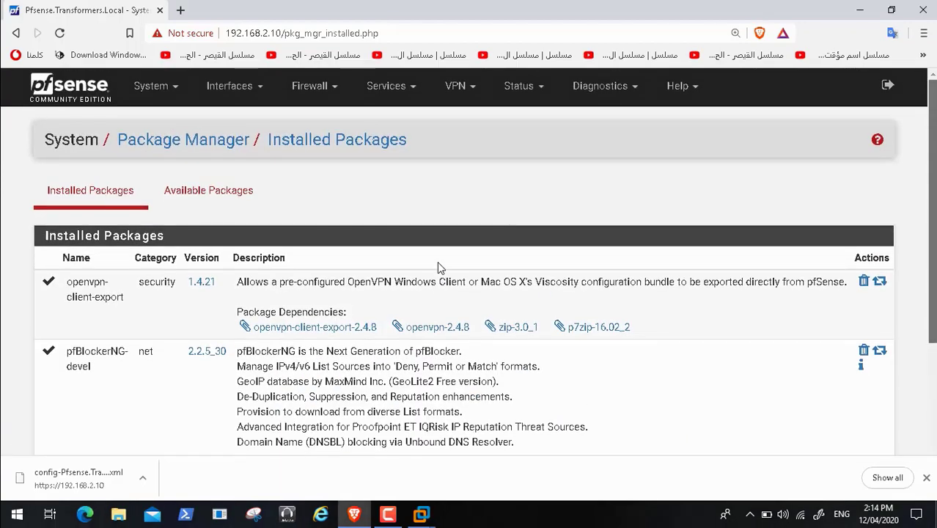
click(229, 194)
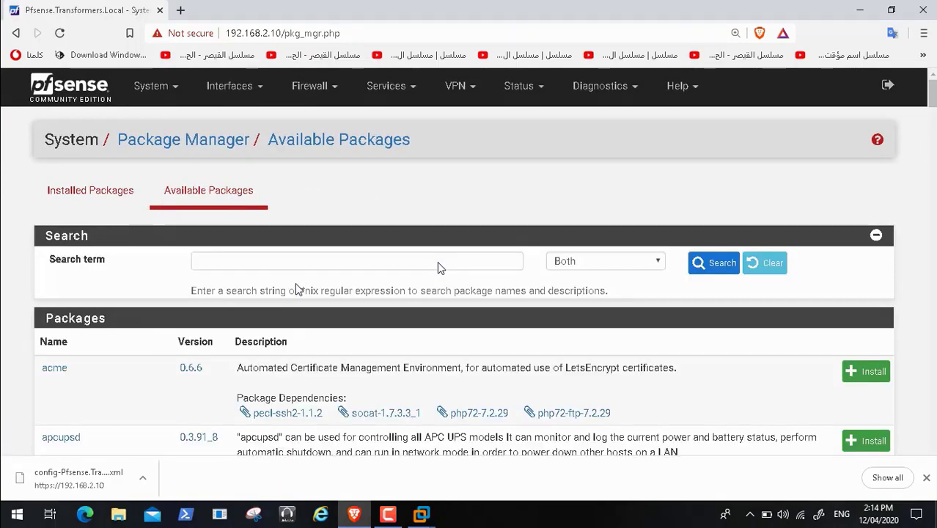
click(303, 265)
text(s)
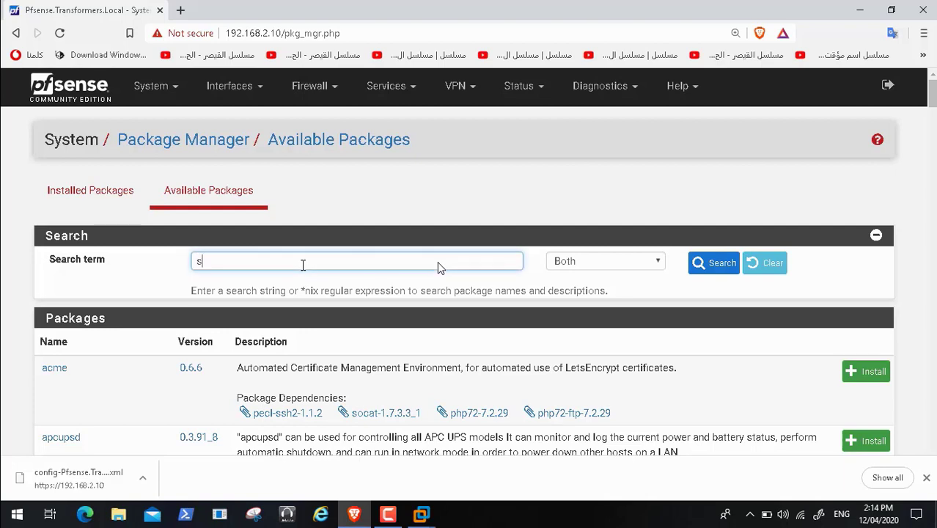
text(quid)
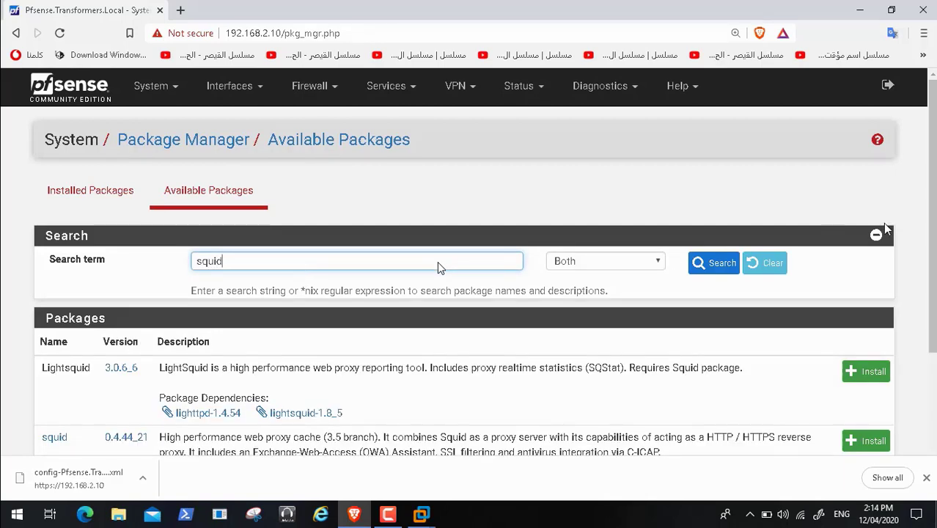
scroll(438, 266, down, 2)
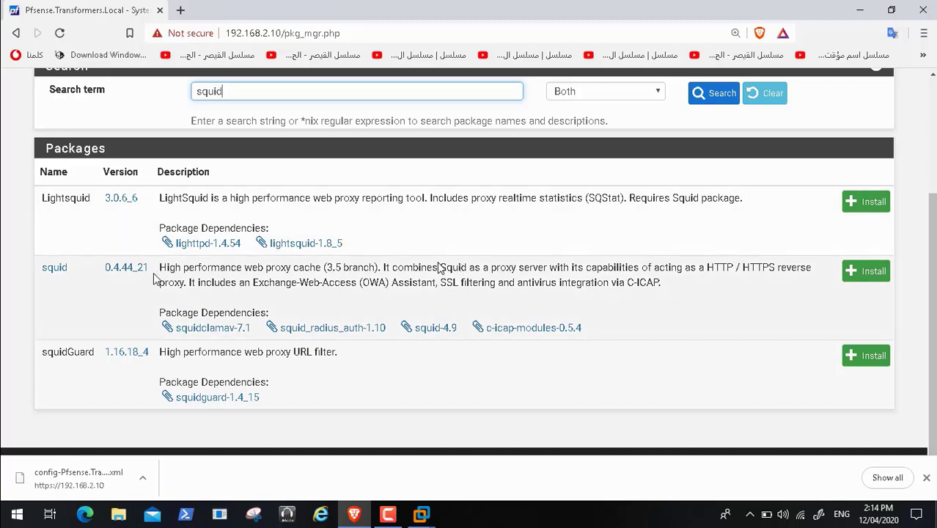
Step: Install the pfSense-pkg-squid package and wait for the installer log to end in Success
click(869, 272)
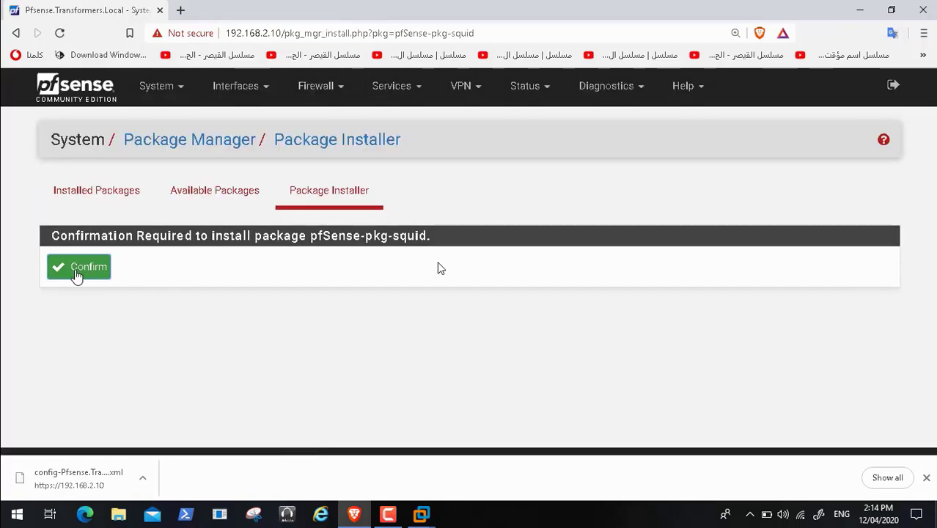
click(76, 275)
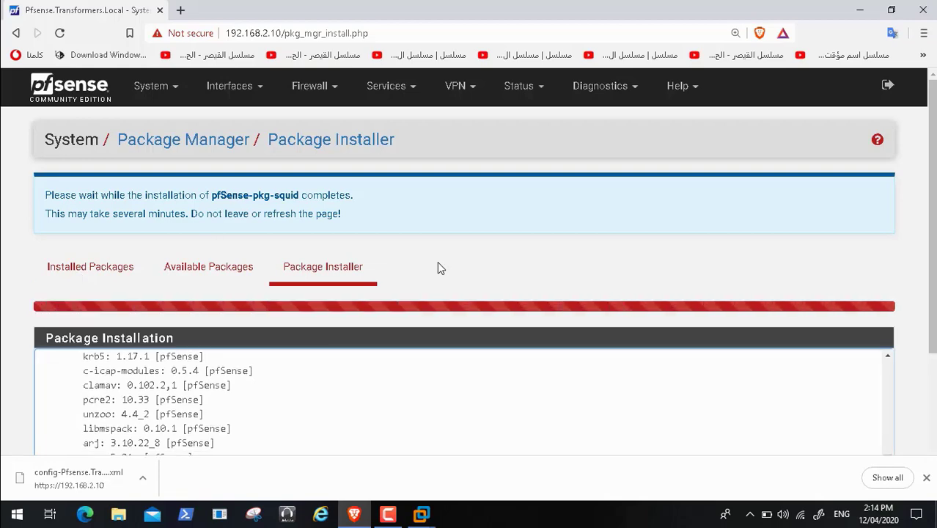
scroll(437, 268, down, 3)
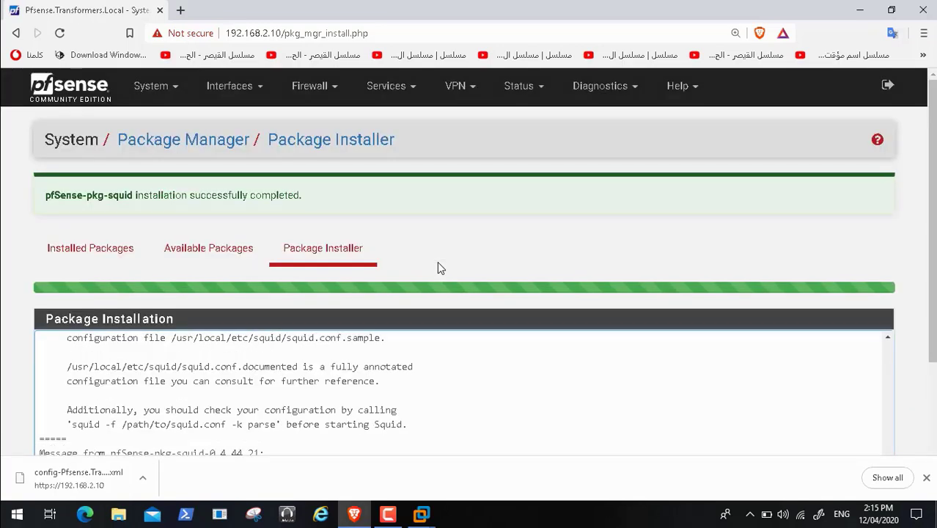
scroll(437, 263, down, 3)
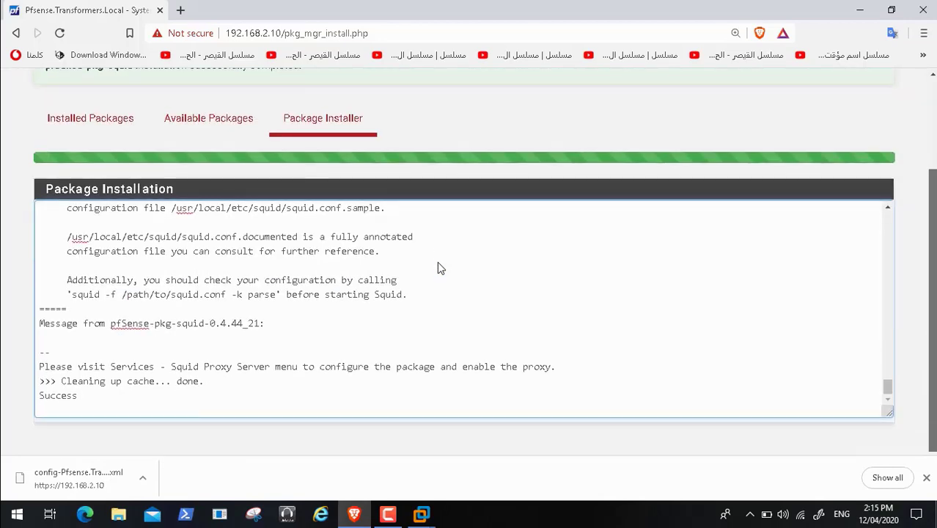
scroll(438, 268, up, 3)
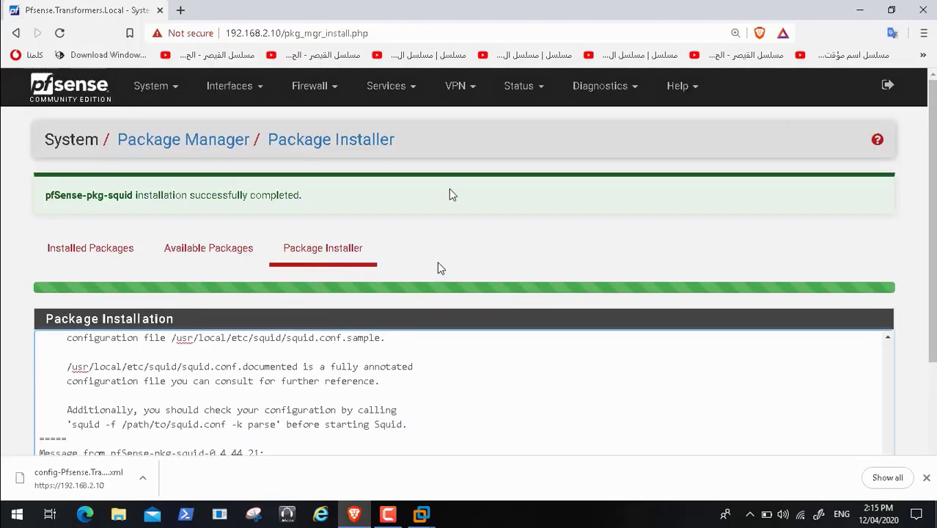
Step: Check that squid now appears in the Installed Packages list
click(167, 93)
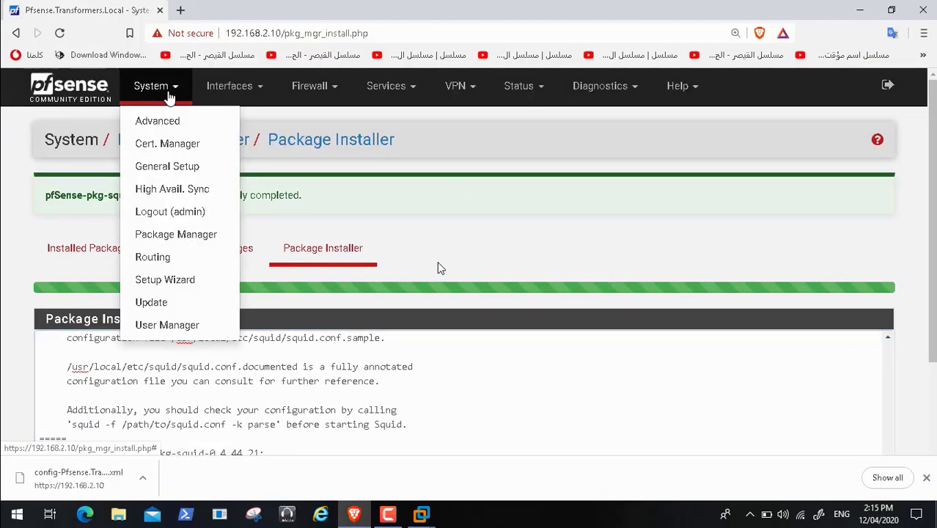
click(178, 235)
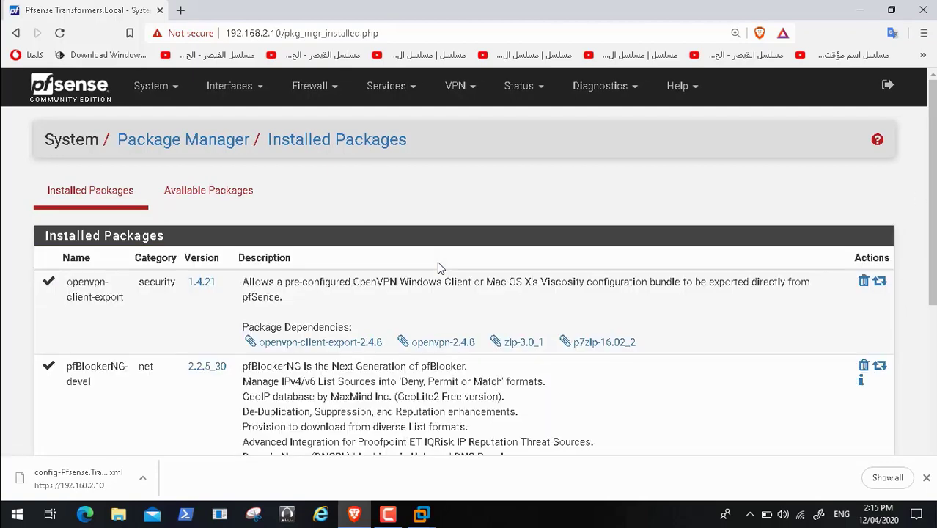
scroll(437, 267, down, 4)
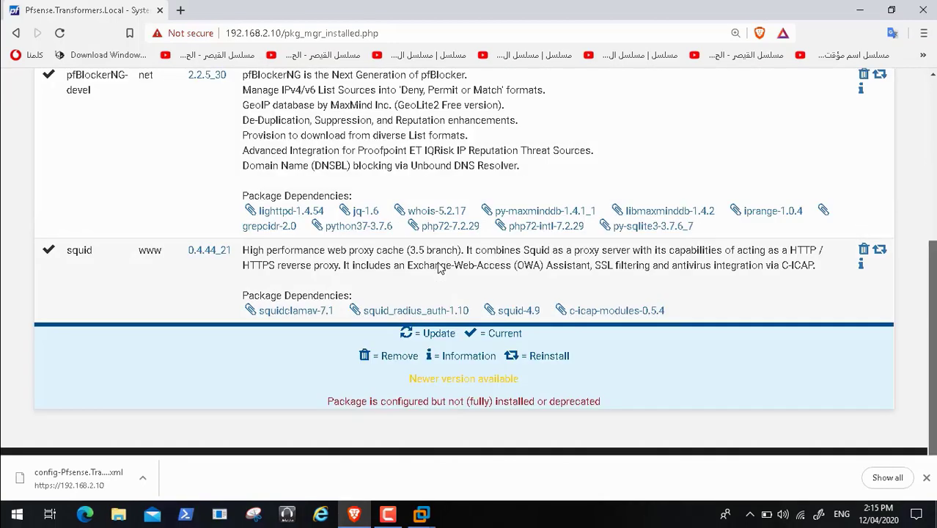
scroll(440, 269, up, 4)
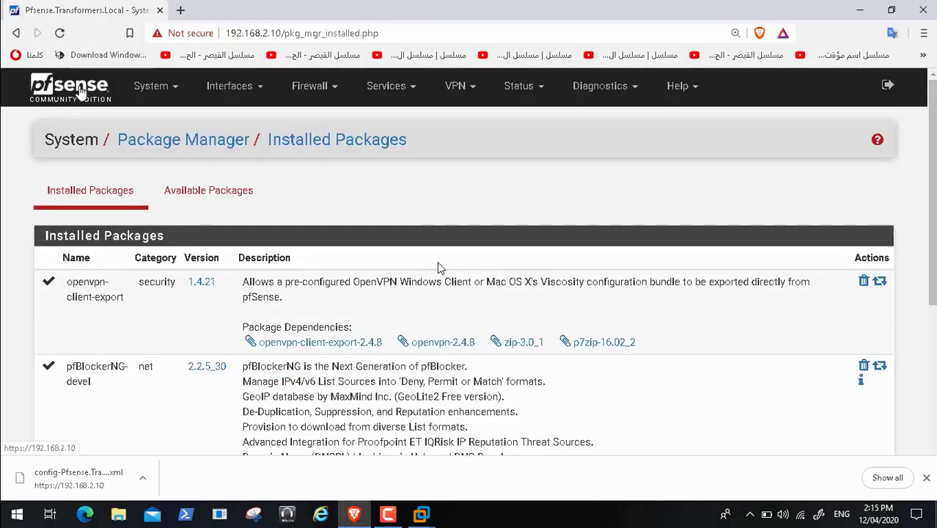
Step: Back on the dashboard, confirm the Squid Proxy Server Service shows as stopped
click(80, 91)
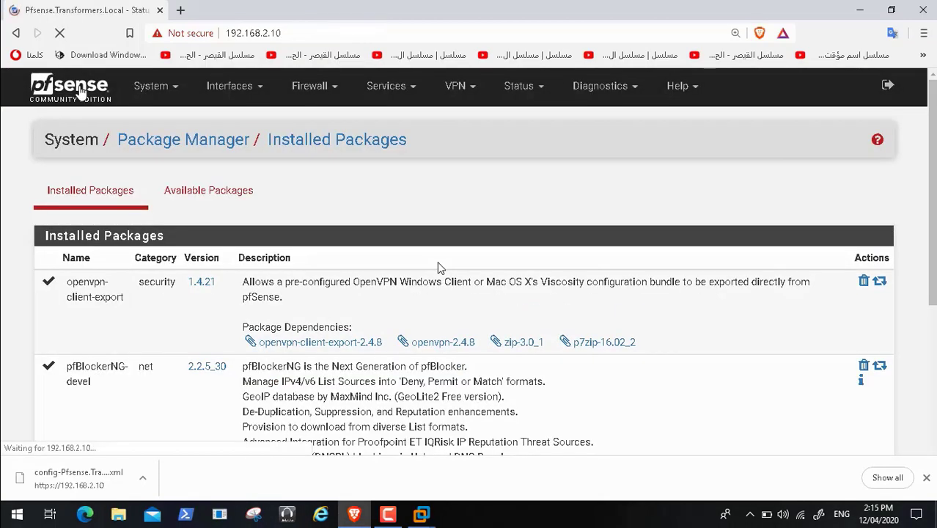
scroll(438, 268, down, 10)
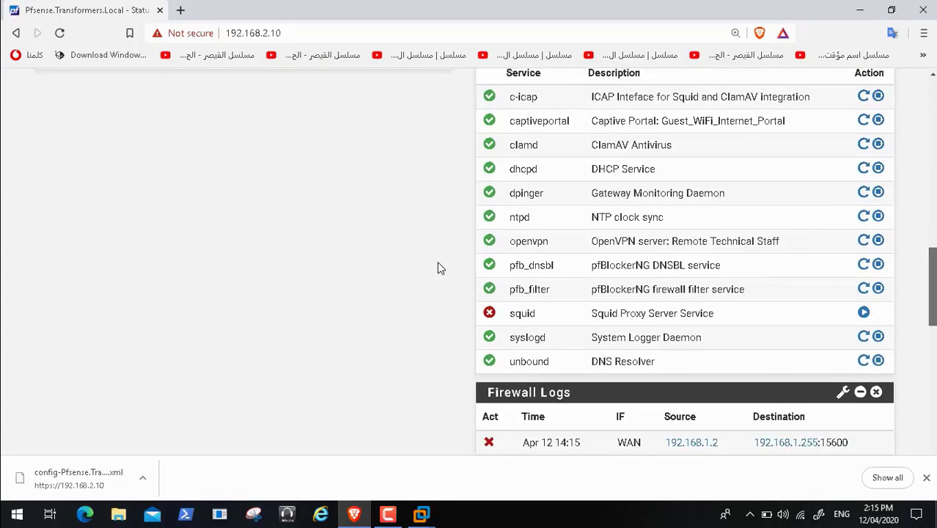
scroll(437, 268, up, 10)
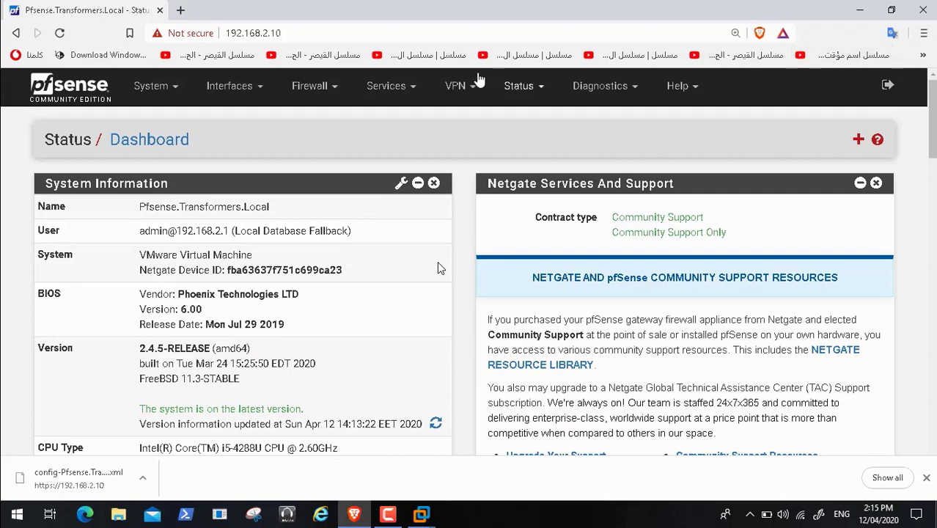
click(414, 94)
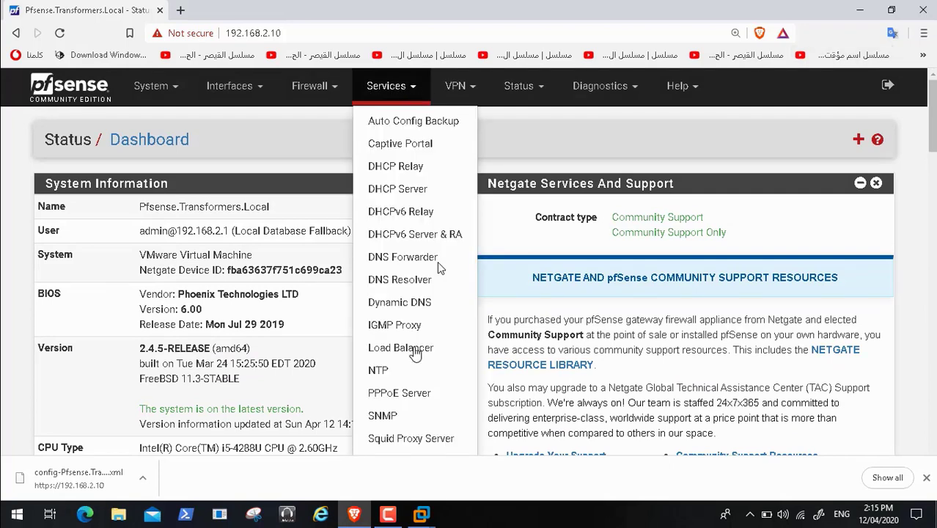
click(420, 439)
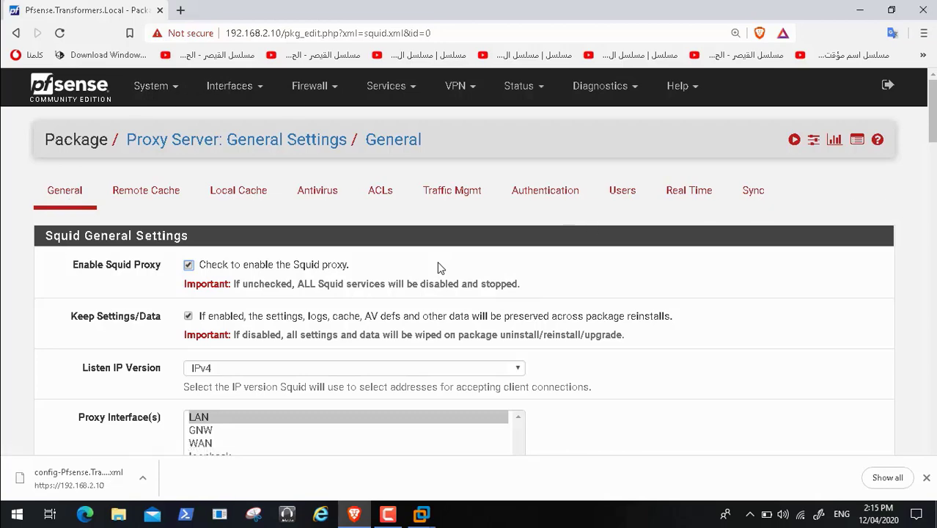
scroll(438, 267, down, 4)
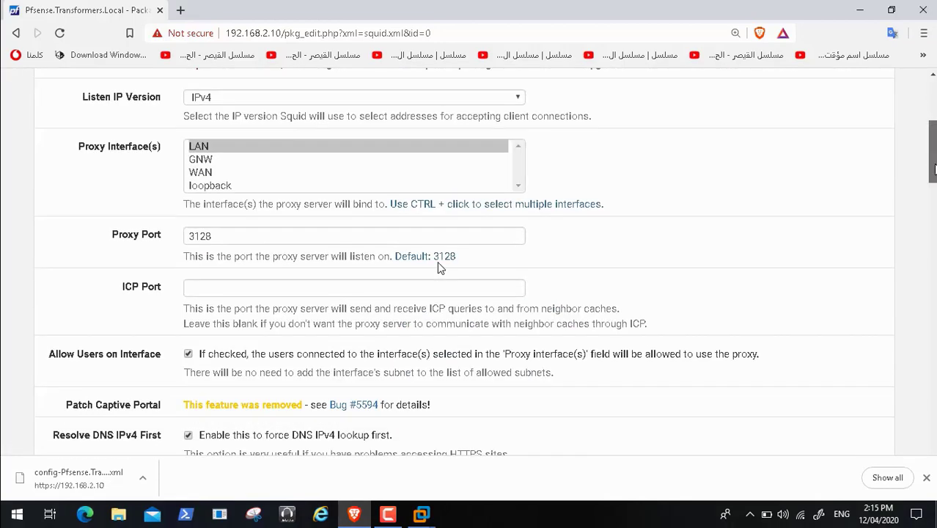
scroll(438, 266, down, 6)
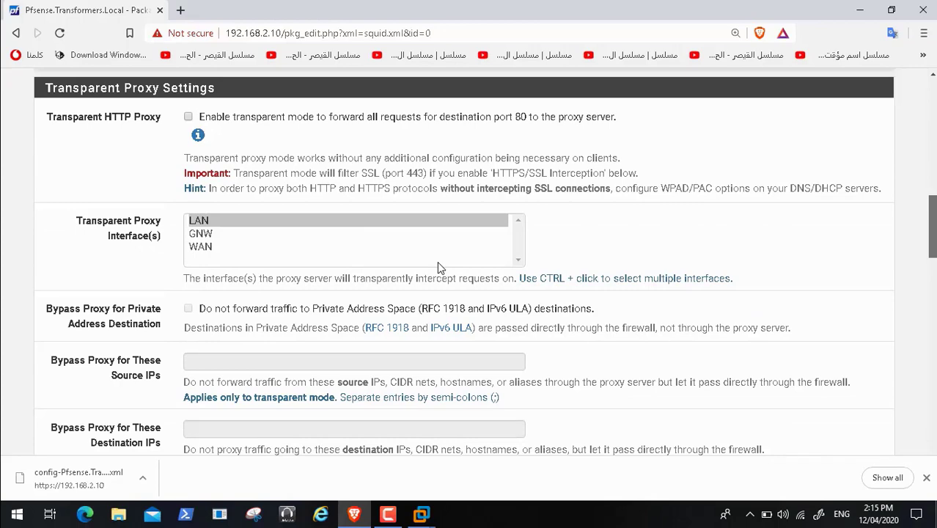
scroll(437, 266, down, 10)
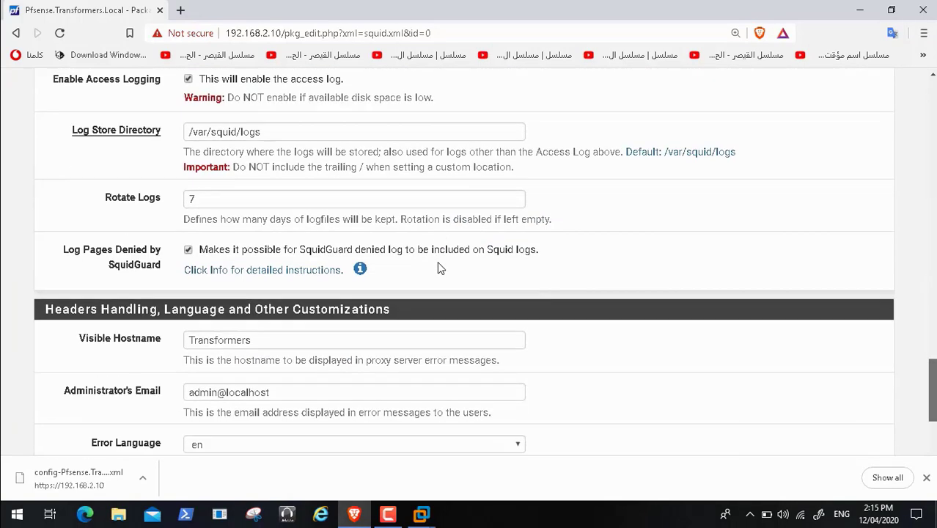
scroll(439, 268, down, 1)
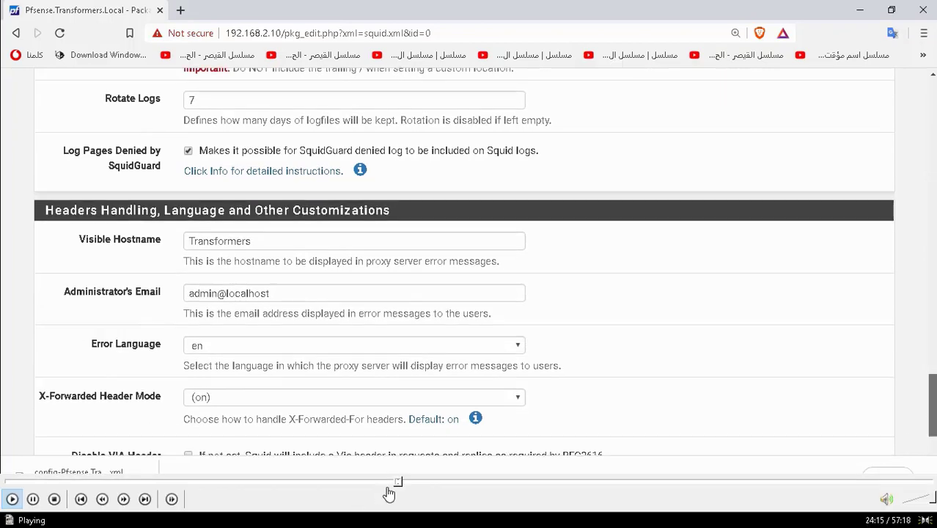
click(391, 486)
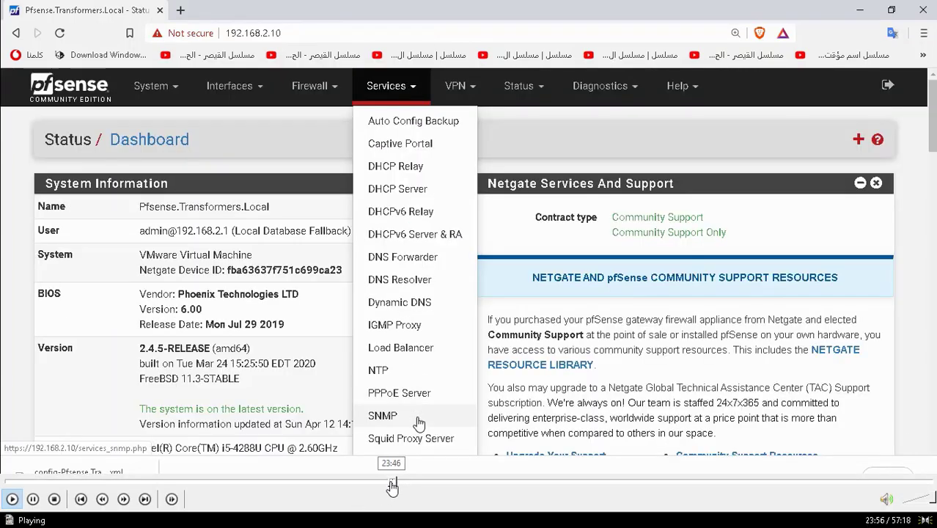
click(389, 485)
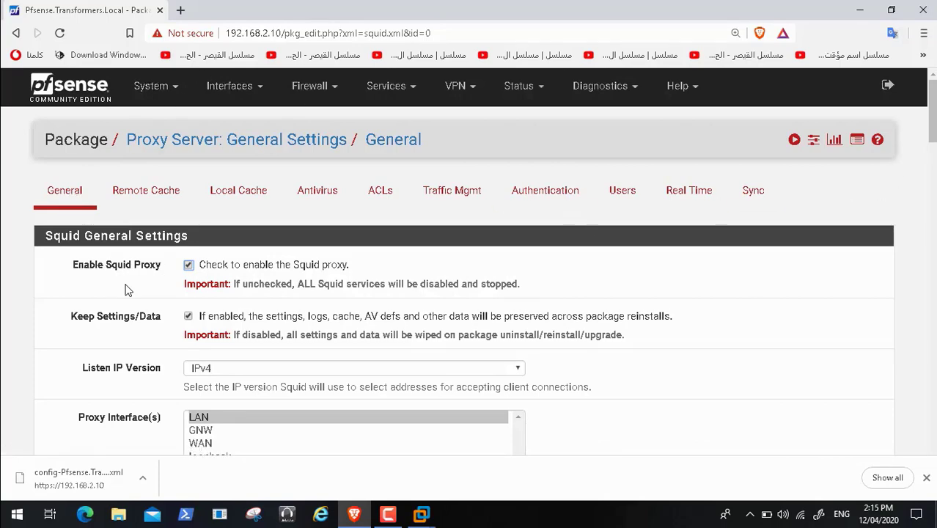
drag(935, 123, 934, 423)
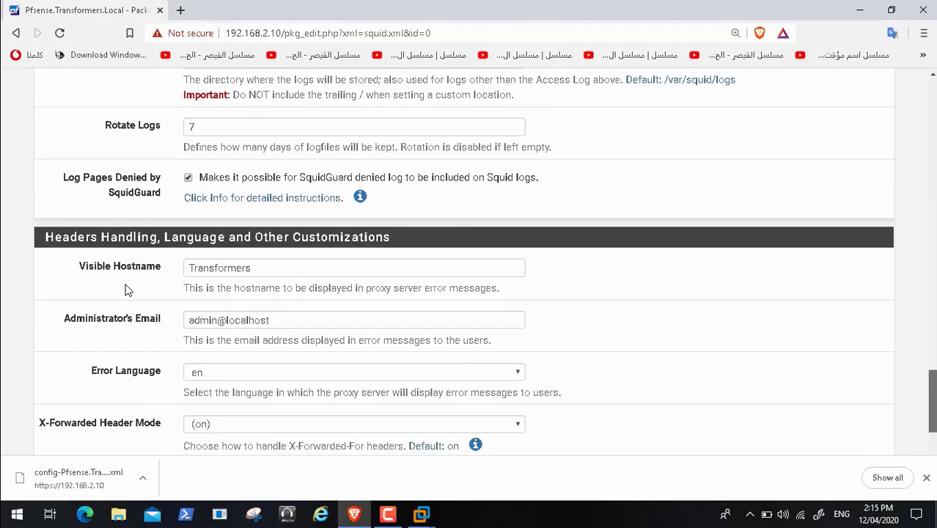
scroll(125, 289, down, 3)
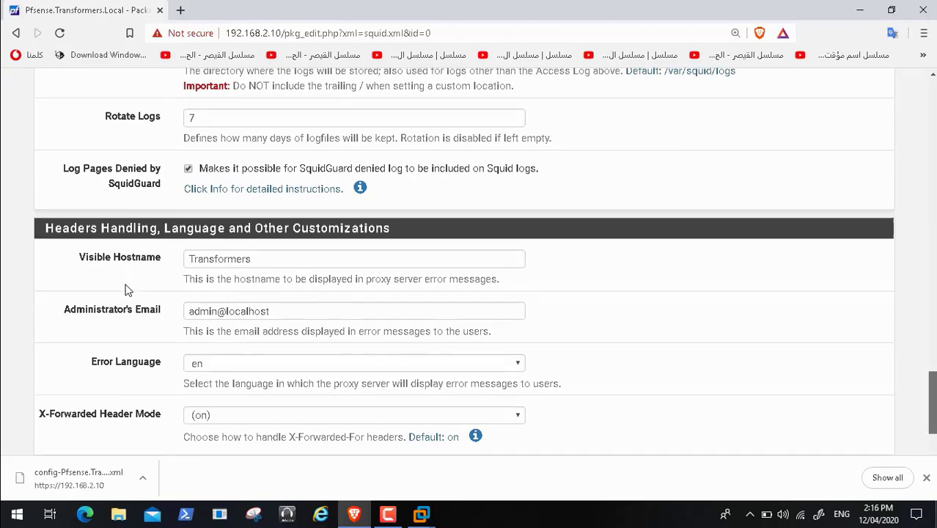
scroll(124, 289, up, 3)
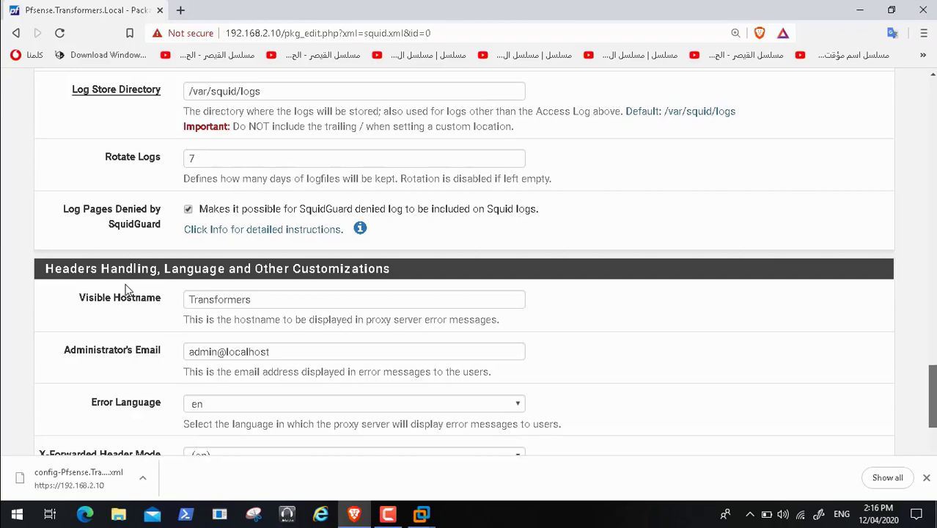
scroll(125, 289, up, 15)
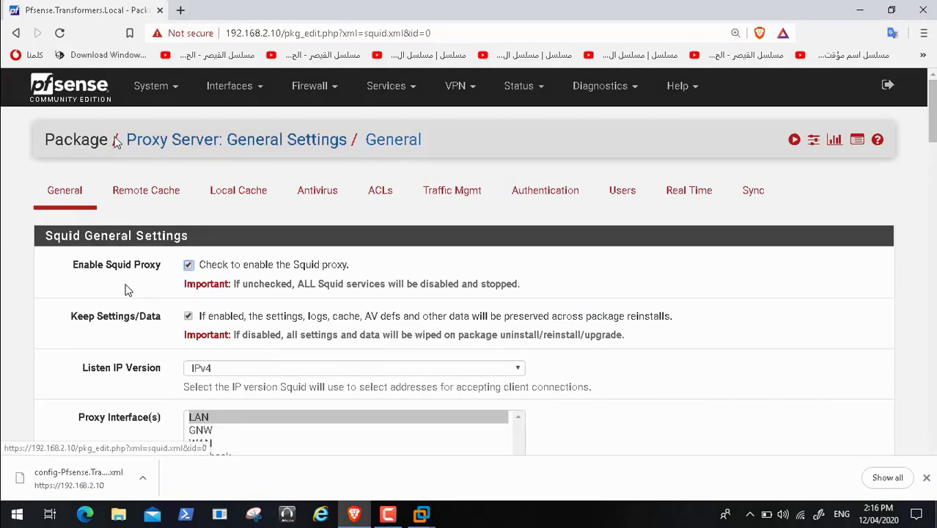
Step: Start the stopped Squid proxy service from the dashboard's Services Status and scroll back up
click(16, 34)
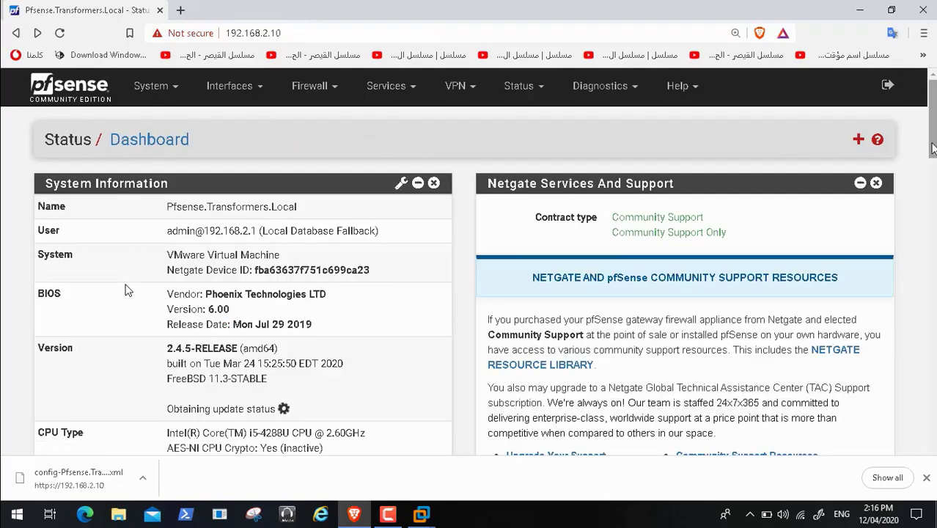
scroll(128, 290, down, 4)
scroll(128, 290, up, 5)
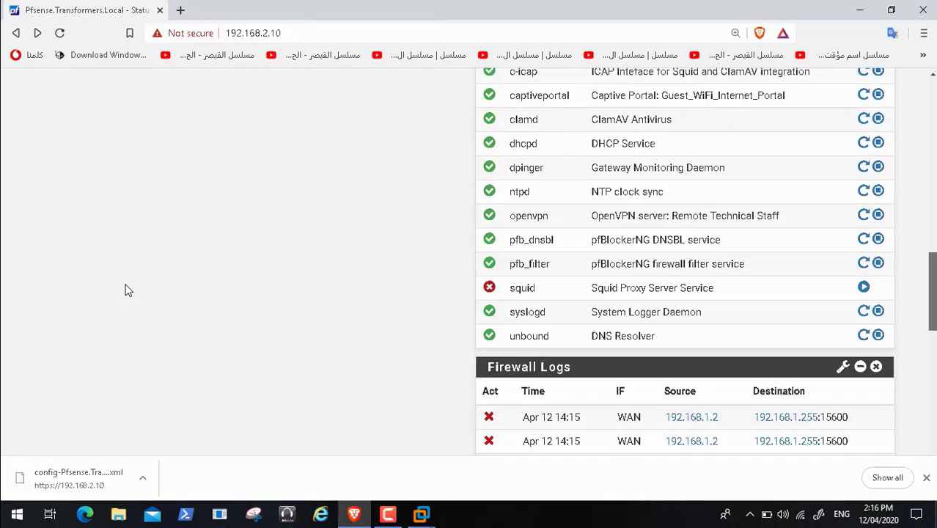
click(863, 351)
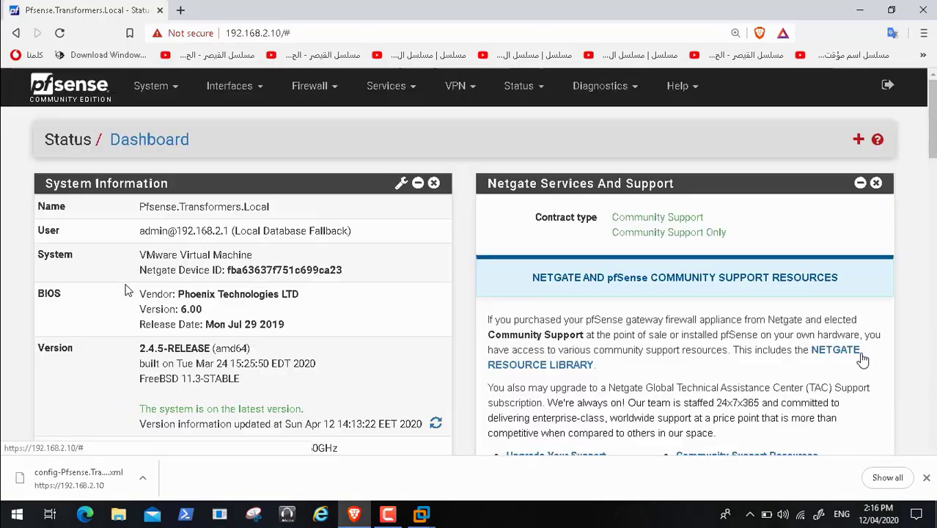
scroll(126, 290, down, 10)
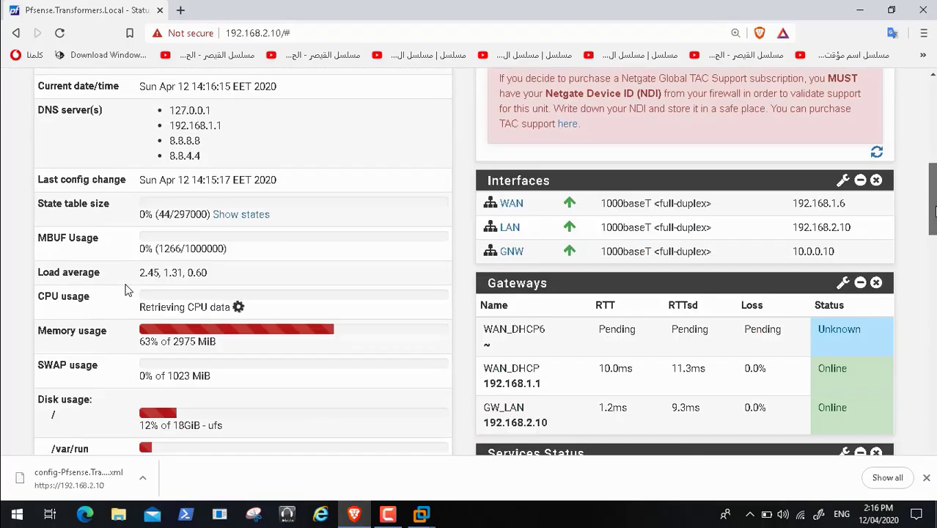
scroll(126, 290, down, 1)
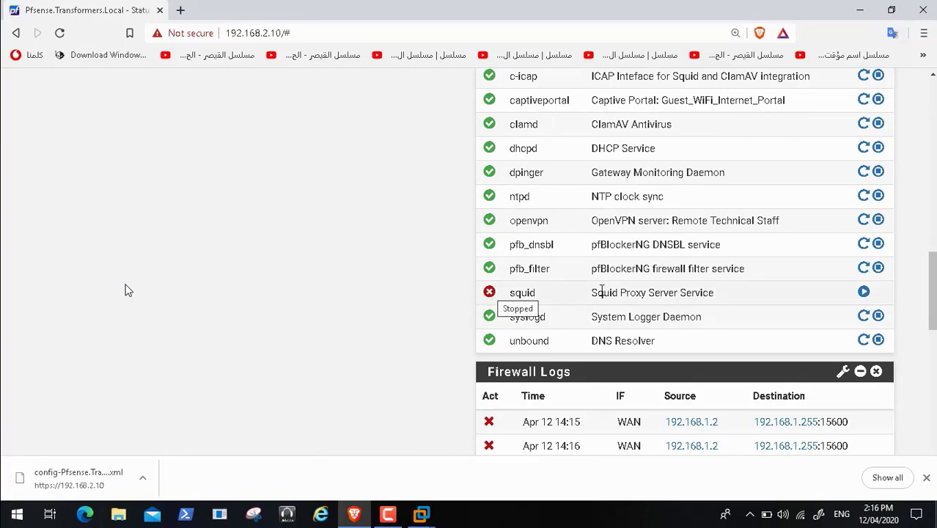
scroll(126, 290, down, 4)
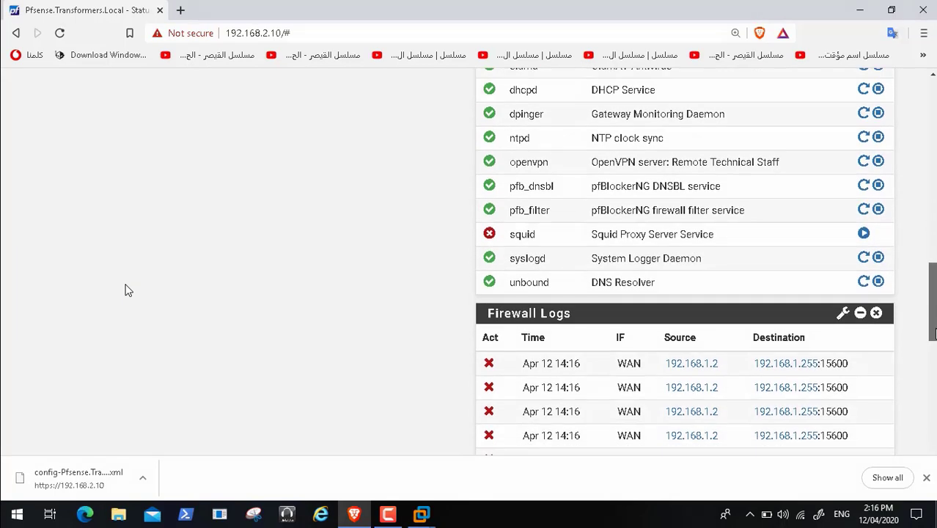
scroll(126, 291, up, 5)
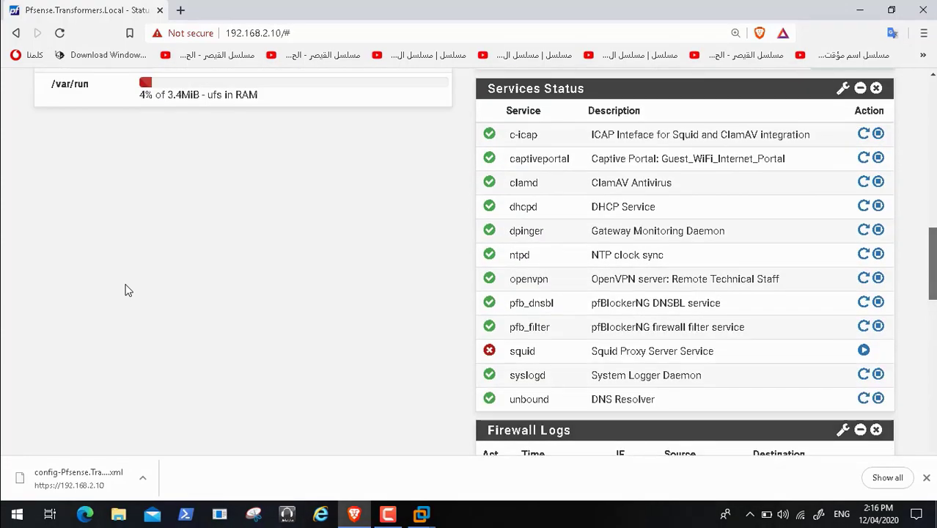
scroll(126, 290, up, 10)
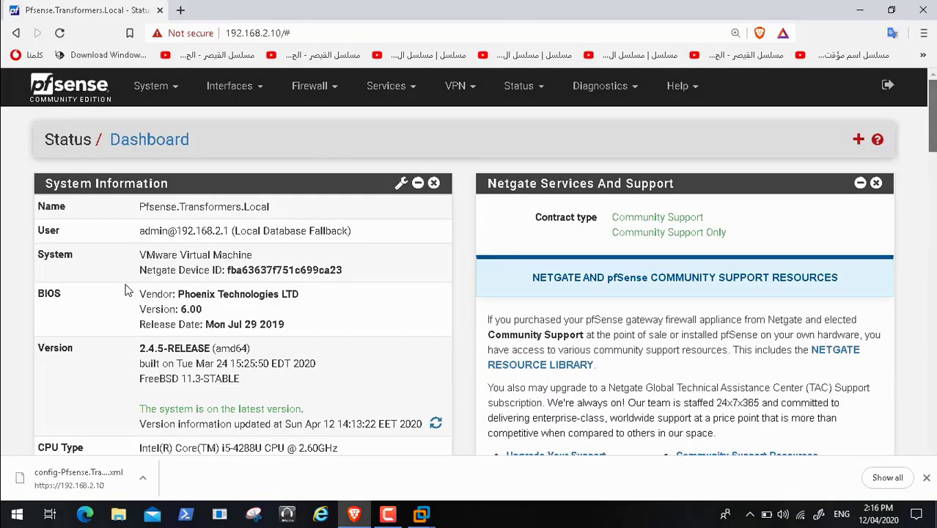
Step: Check squid 0.4.44_21 among Installed Packages, then switch to the Available Packages list
click(168, 95)
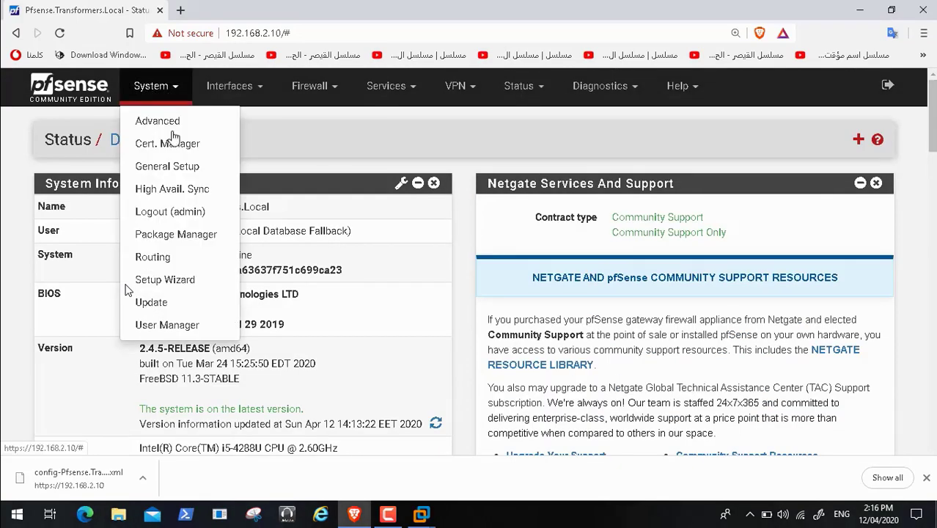
click(402, 101)
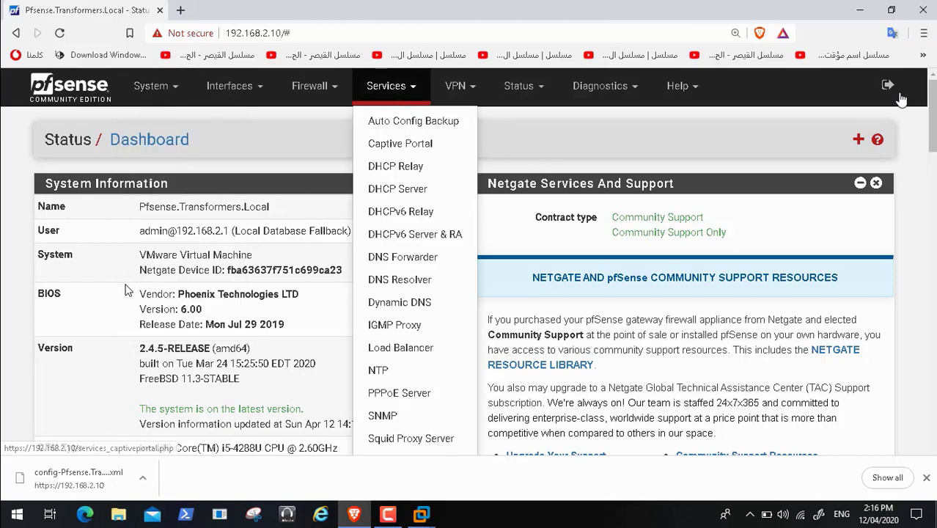
scroll(126, 290, down, 2)
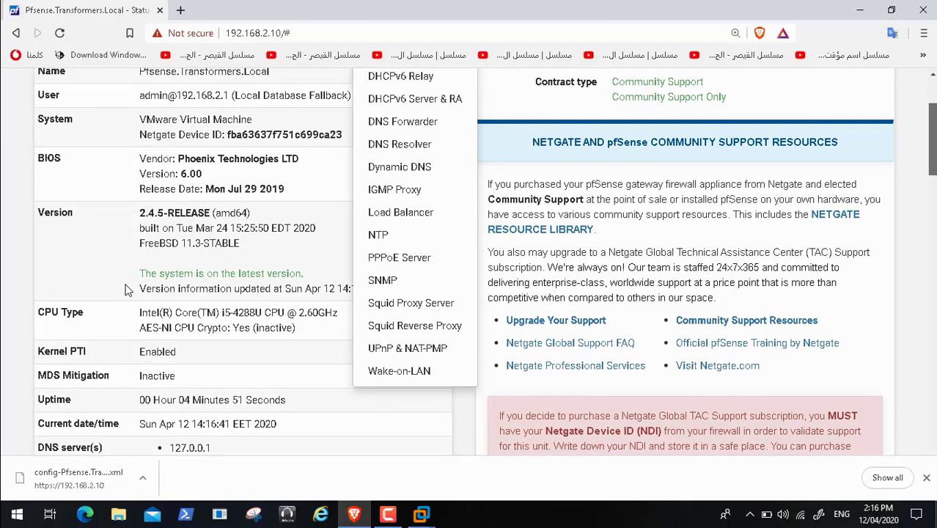
scroll(126, 290, up, 2)
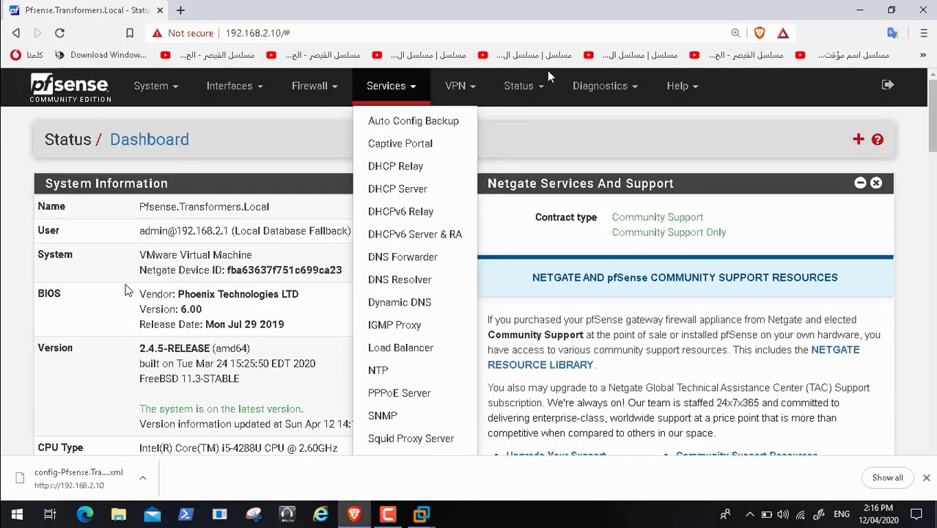
click(174, 94)
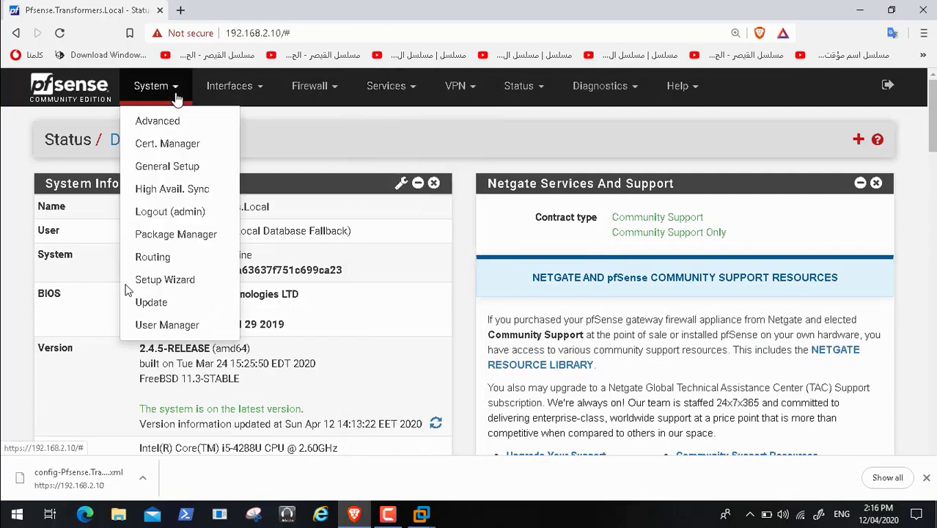
click(204, 239)
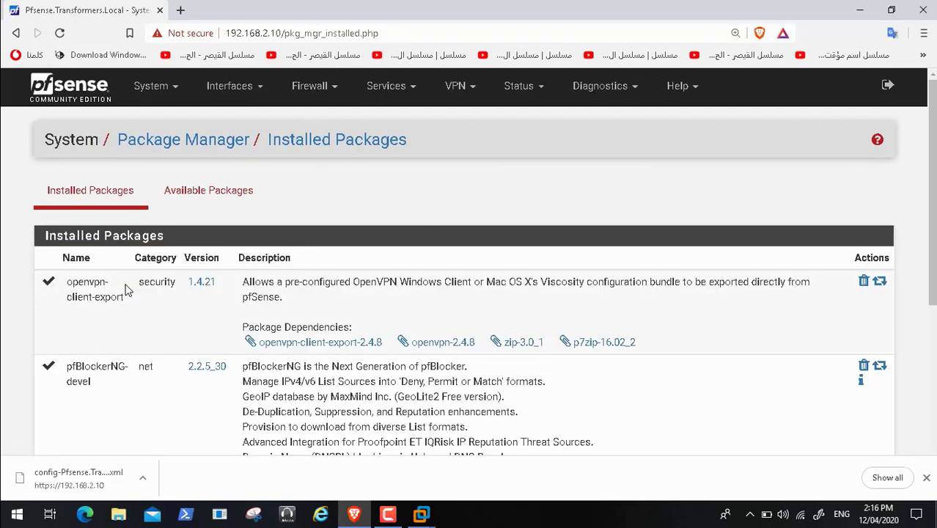
scroll(931, 137, down, 2)
drag(932, 224, 932, 151)
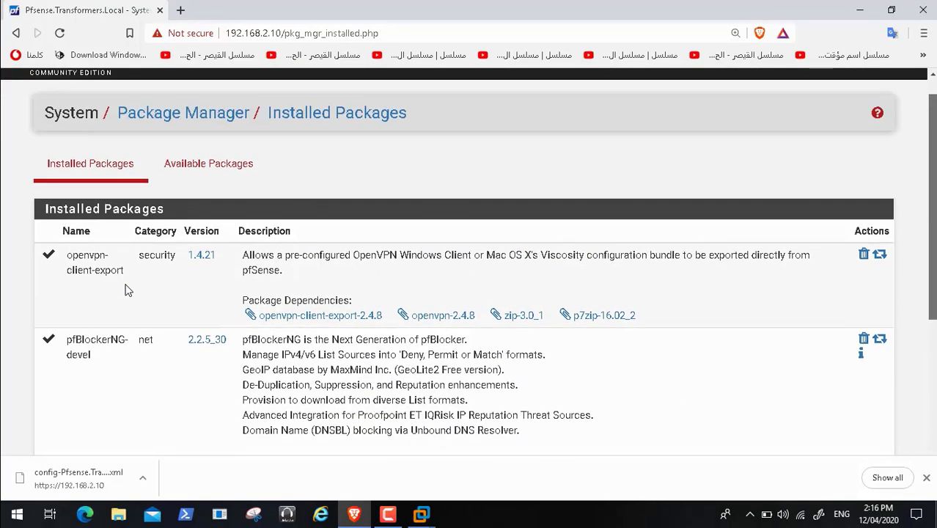
click(192, 170)
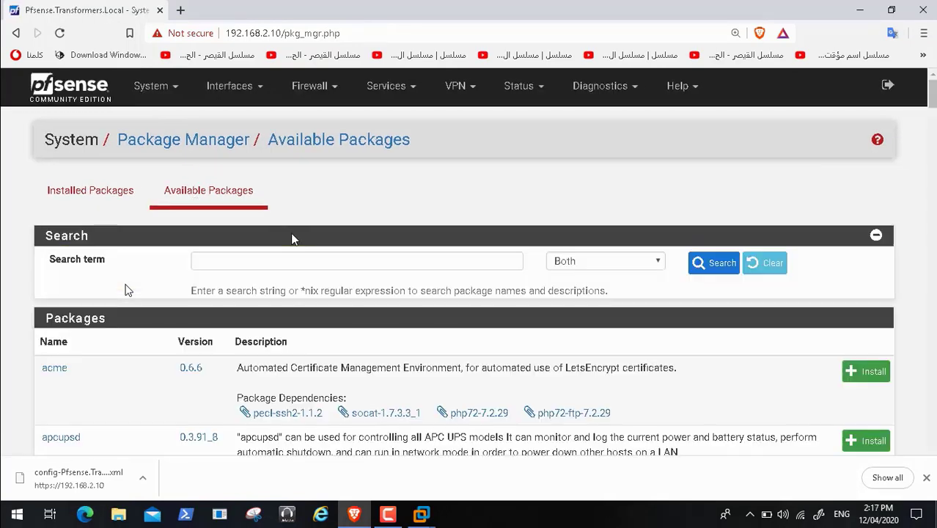
Step: Filter available packages to 'squid' and confirm installing pfSense-pkg-squidGuard
click(267, 258)
text(squid)
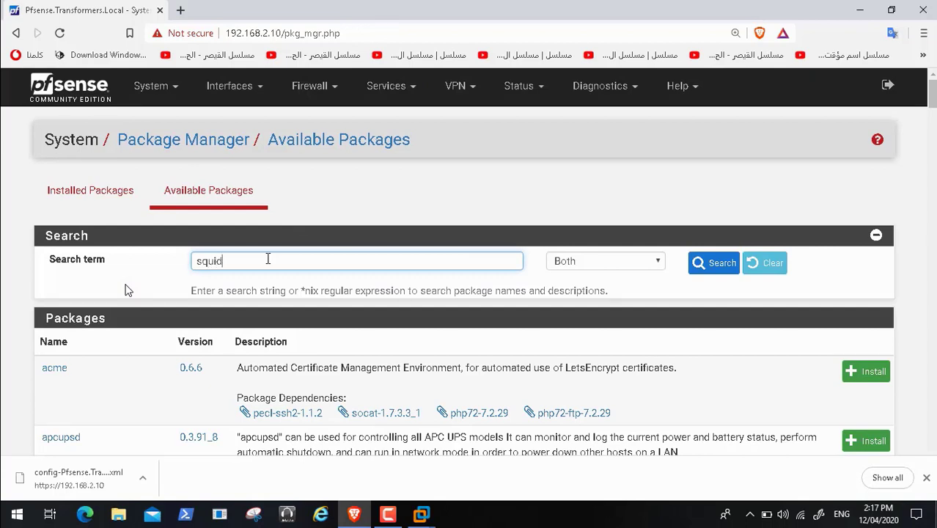
click(725, 263)
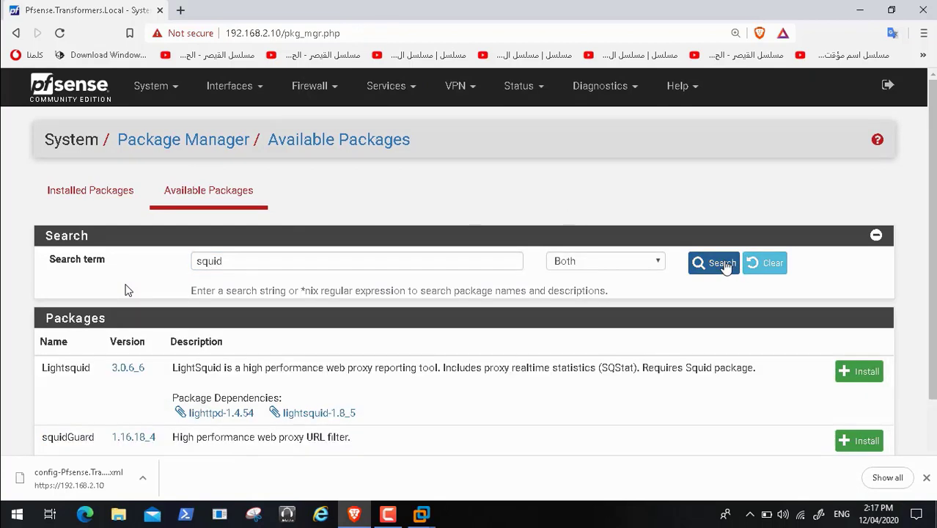
scroll(124, 290, down, 1)
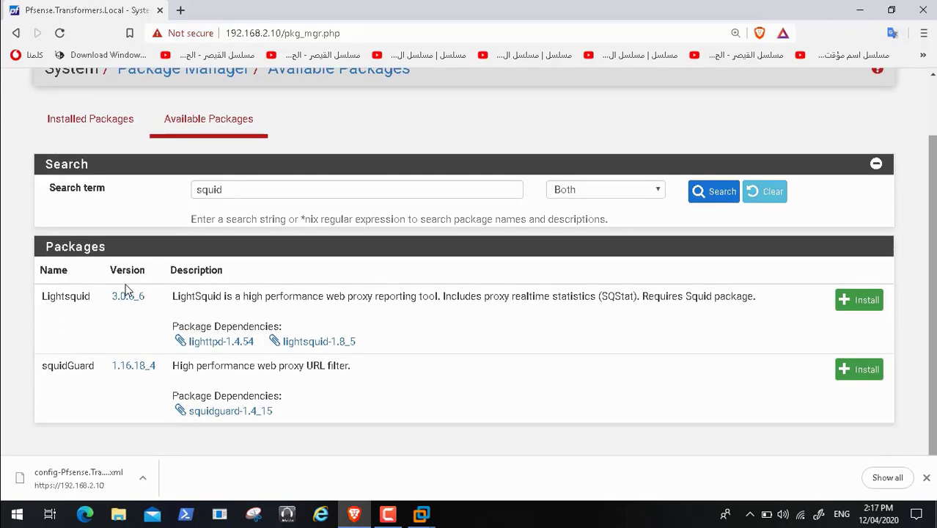
click(852, 367)
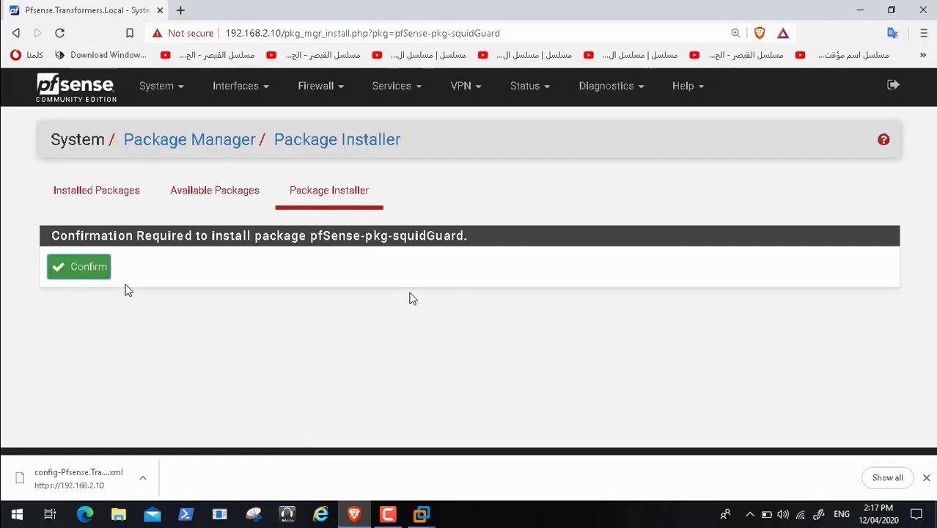
click(83, 268)
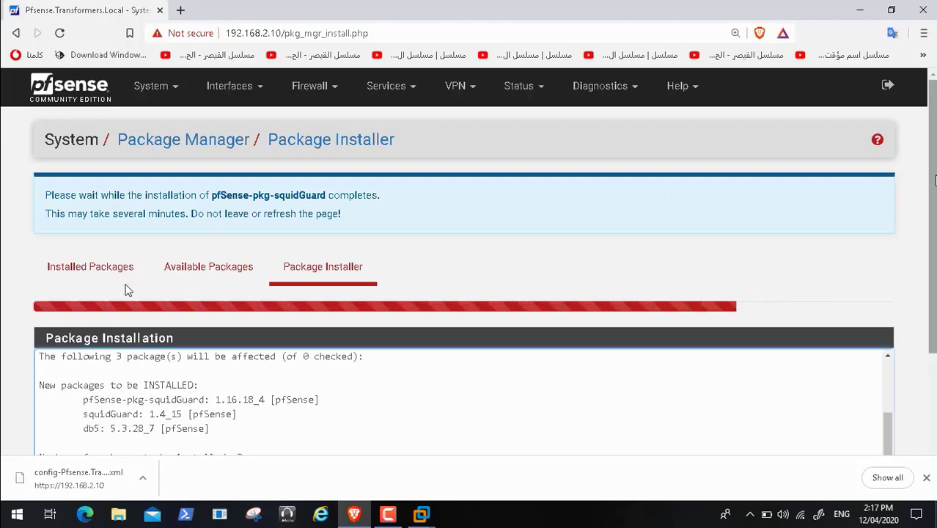
Step: Follow the installer log as squidGuard 1.4_15 and its dependencies are extracted
scroll(126, 290, down, 2)
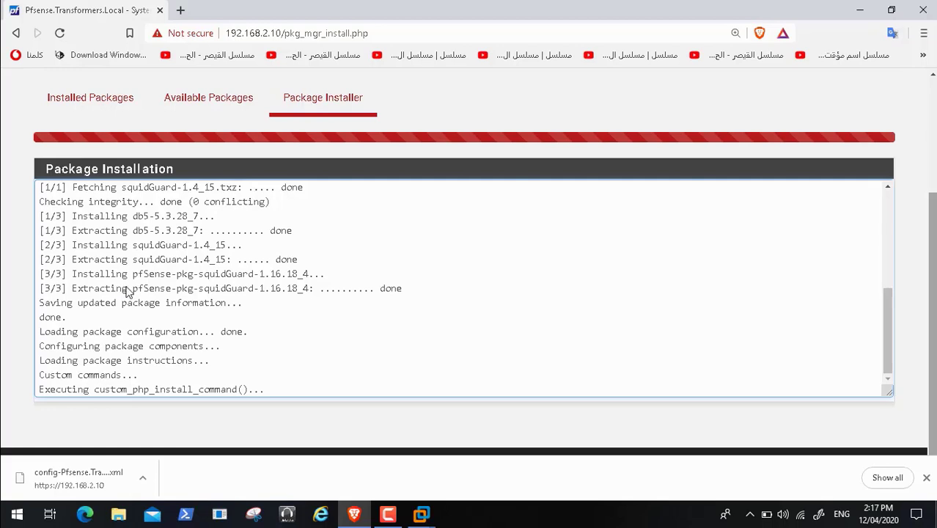
mouse_move(345, 492)
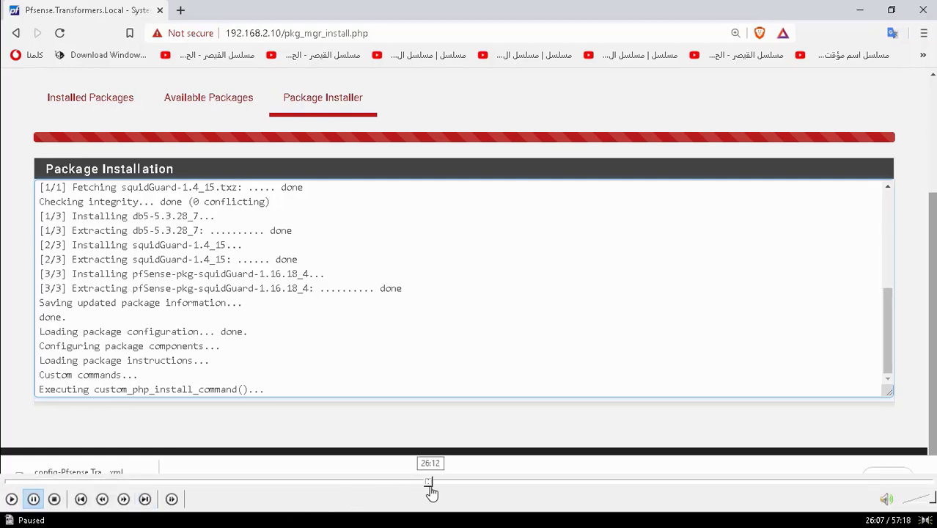
click(432, 482)
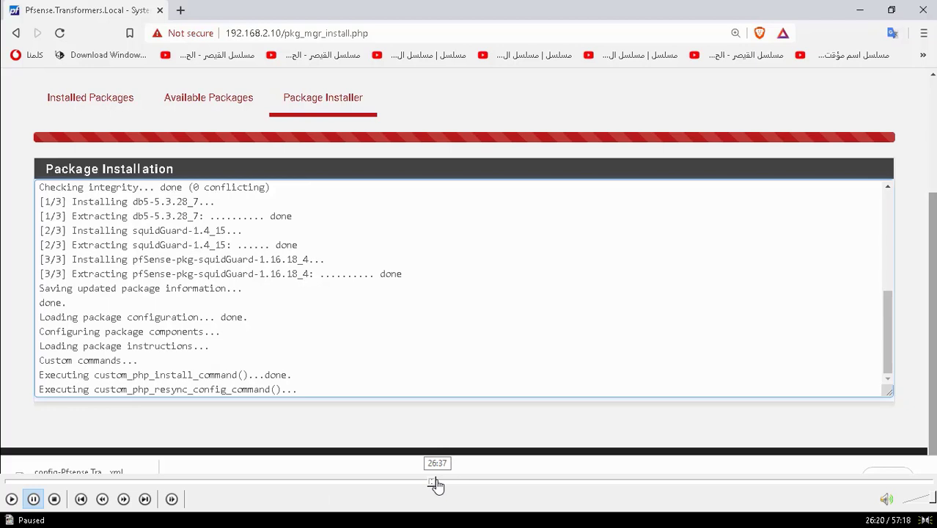
Step: Wait for the squidGuard installer log to finish with Success, then go to Installed Packages
click(436, 482)
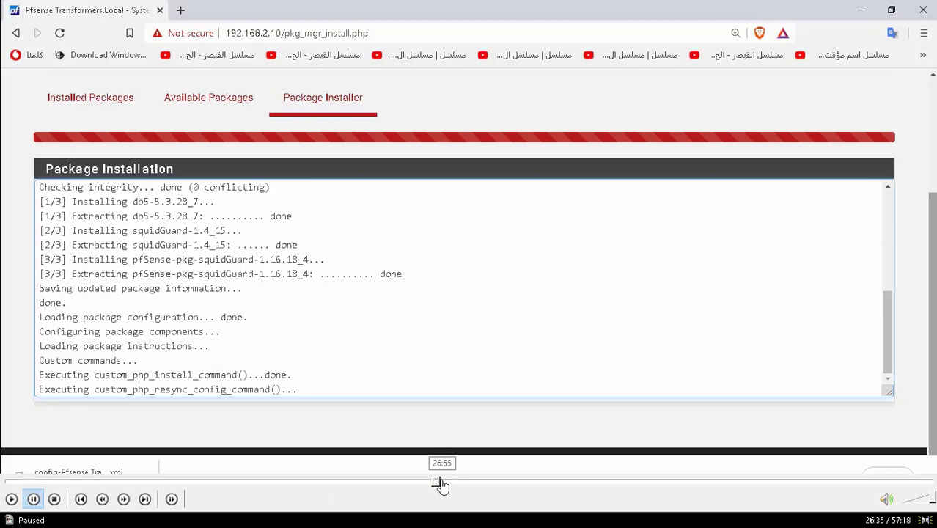
click(442, 482)
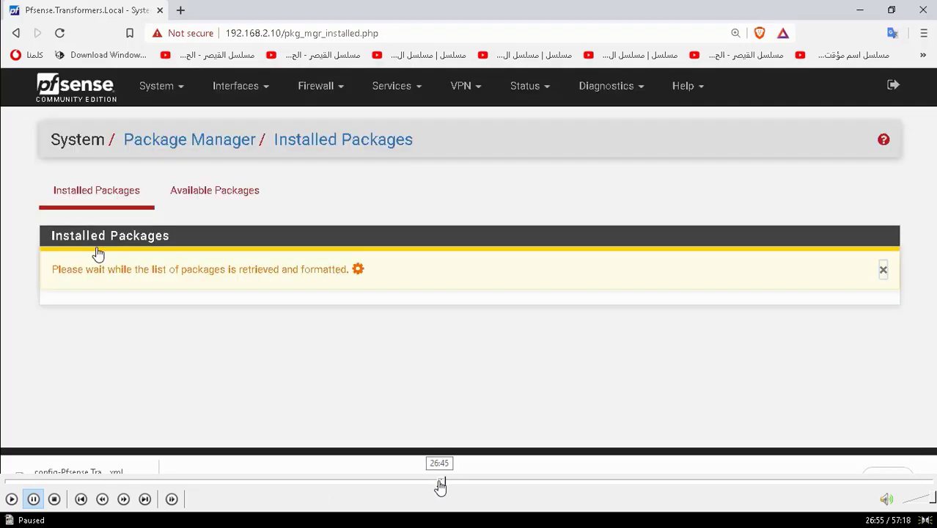
click(439, 482)
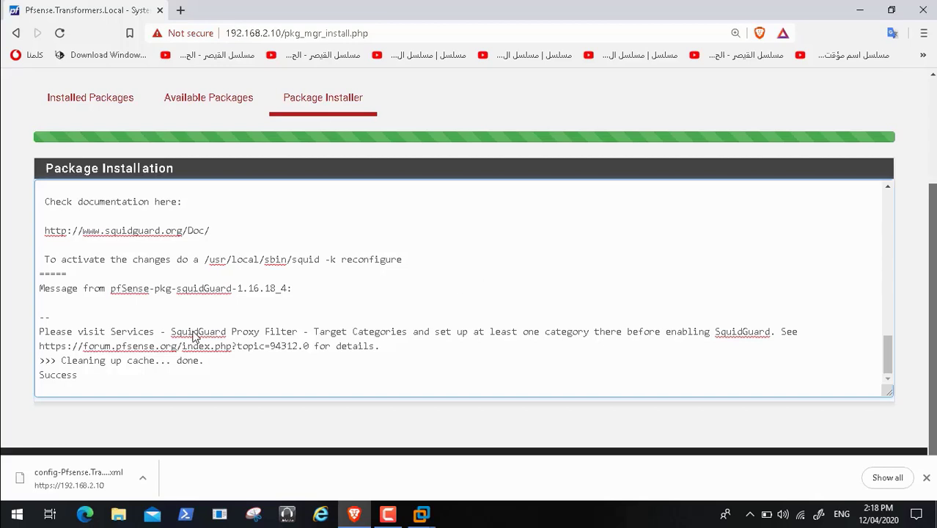
key(space)
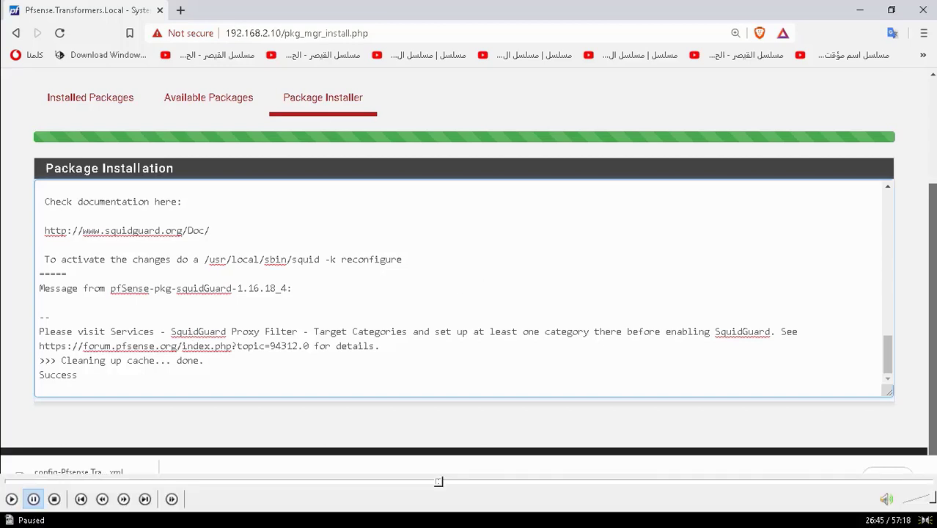
click(11, 499)
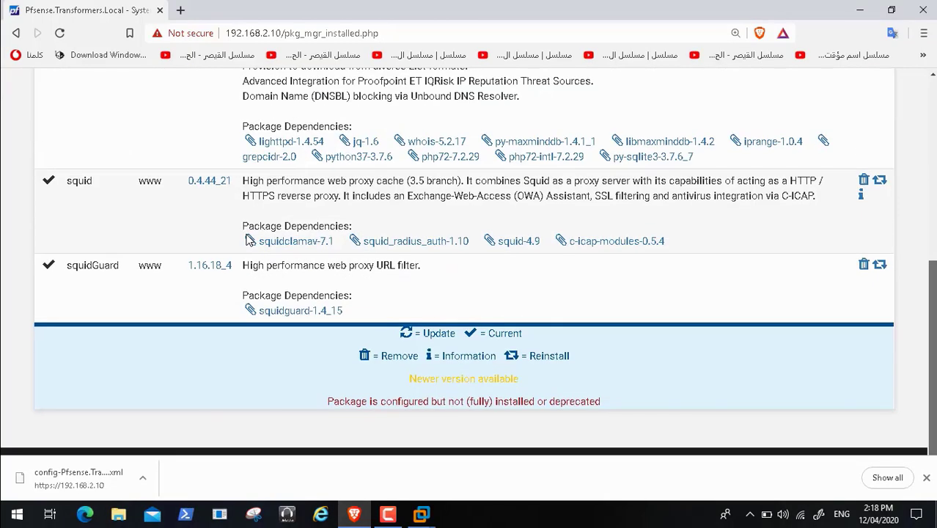
Step: Verify squidGuard 1.16.18_4 is installed and browse the Services menu for the proxy filter
drag(932, 352, 932, 168)
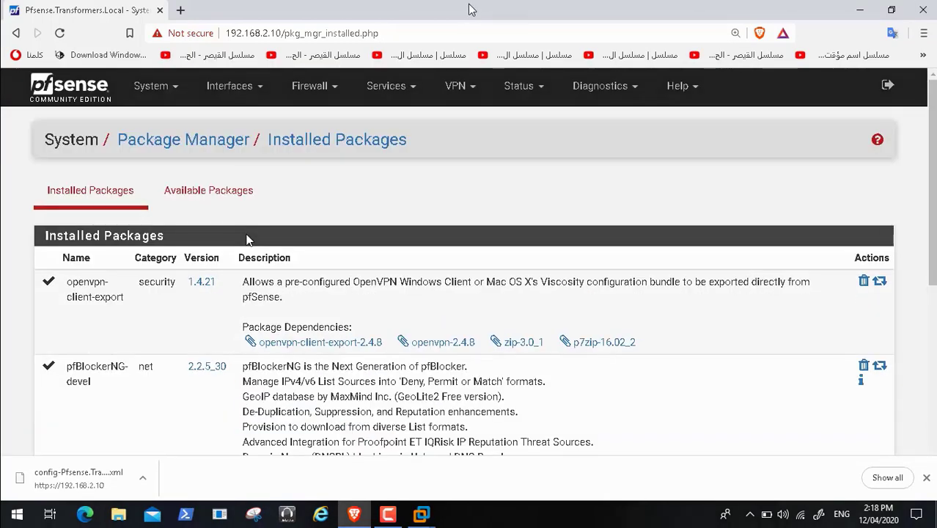
click(414, 93)
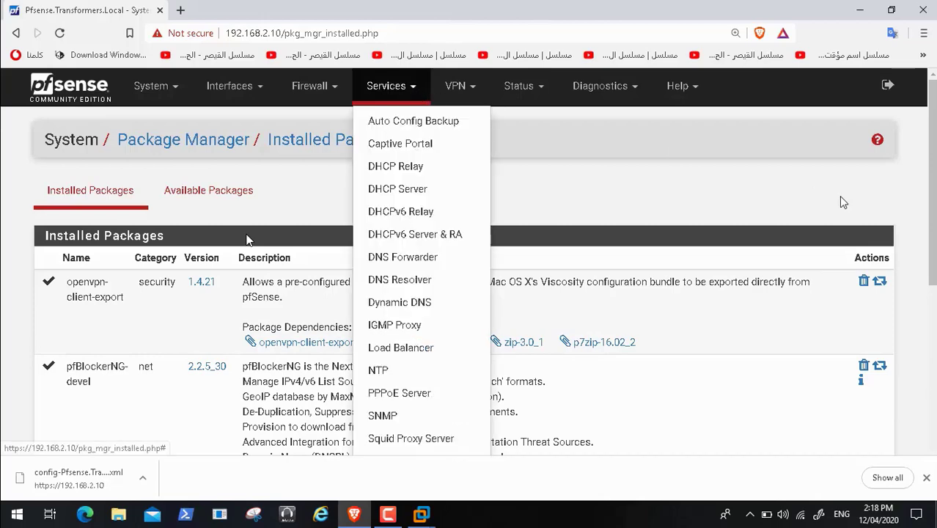
drag(934, 202, 934, 256)
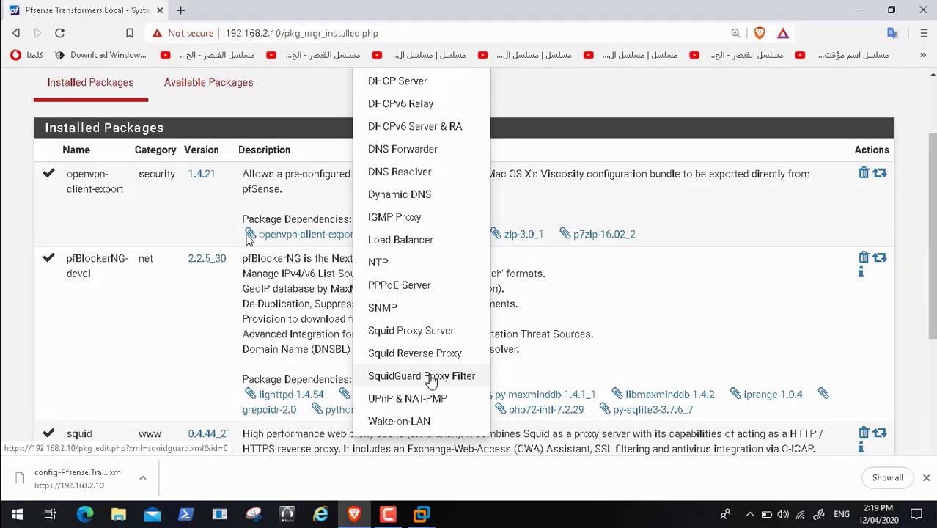
click(655, 294)
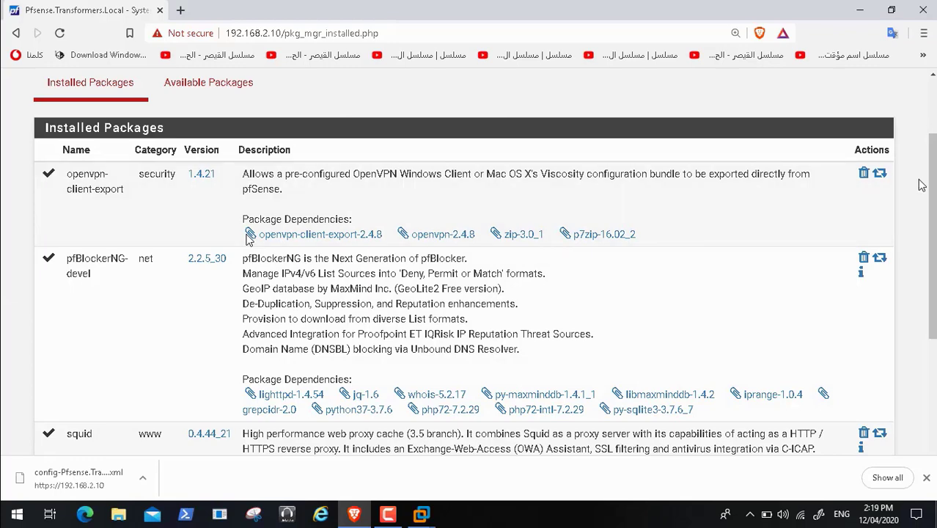
scroll(247, 239, down, 3)
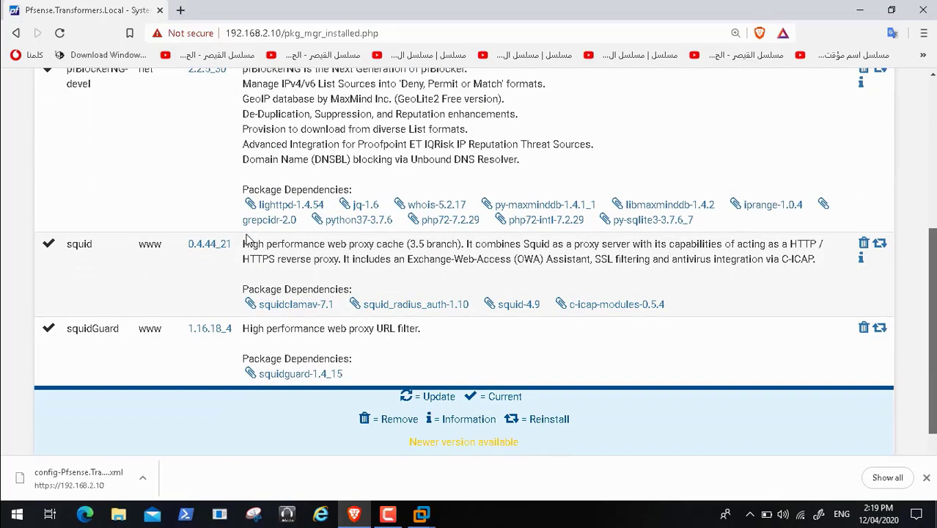
scroll(248, 240, up, 5)
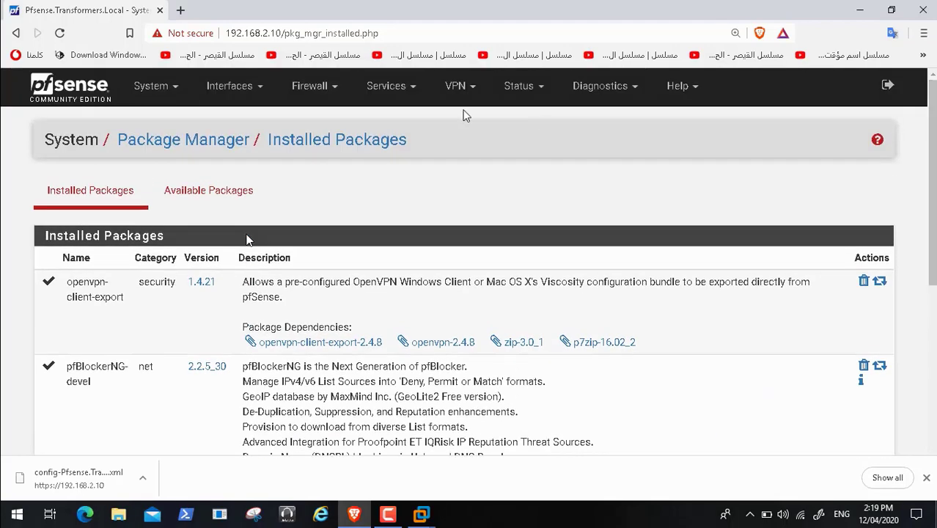
click(408, 92)
drag(931, 195, 931, 260)
Step: Open SquidGuard Proxy Filter and review its General settings, with the service stopped
click(459, 358)
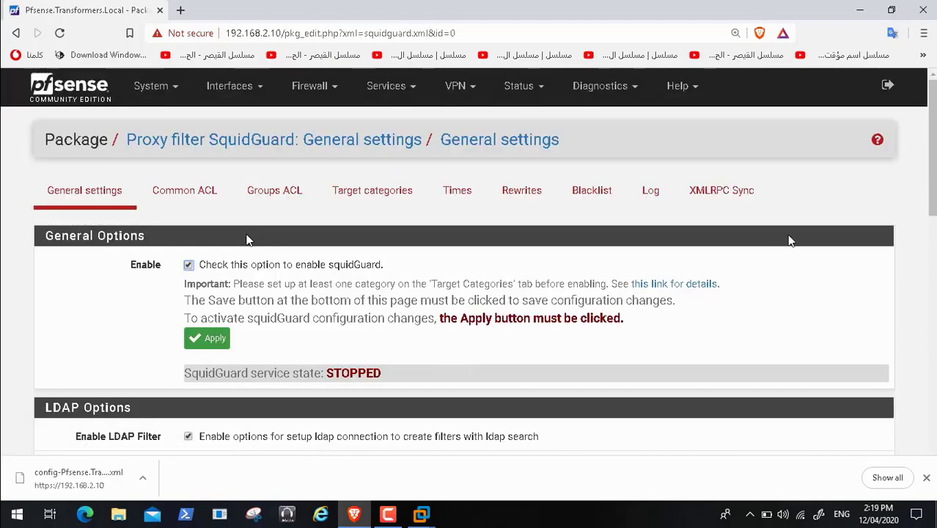
scroll(247, 239, down, 3)
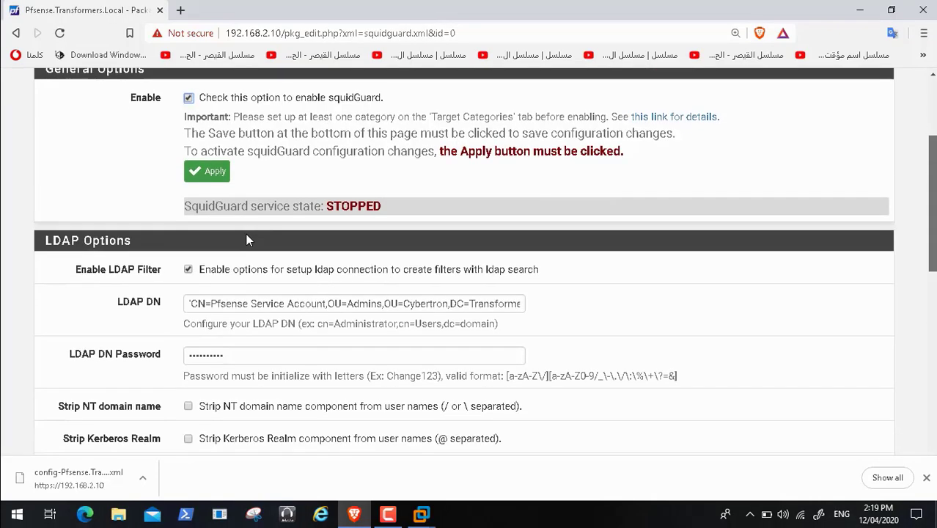
scroll(247, 240, down, 4)
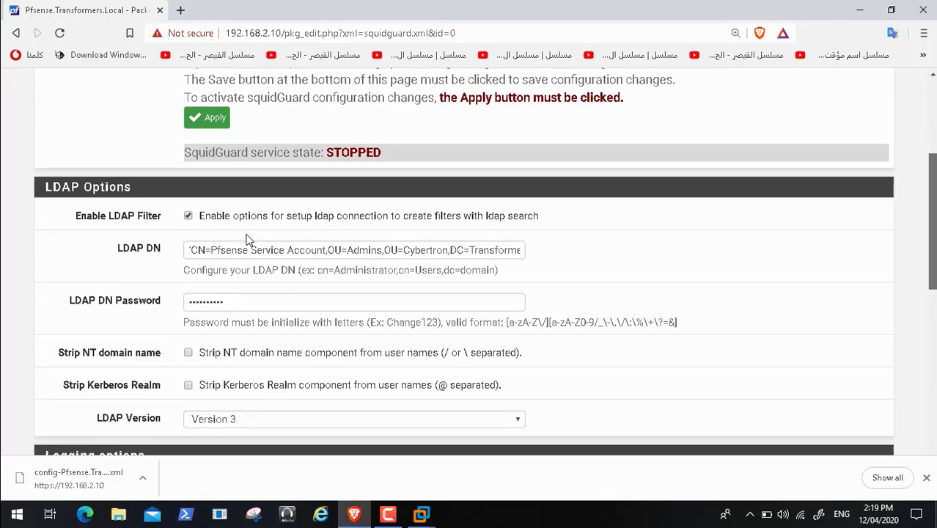
scroll(247, 240, down, 4)
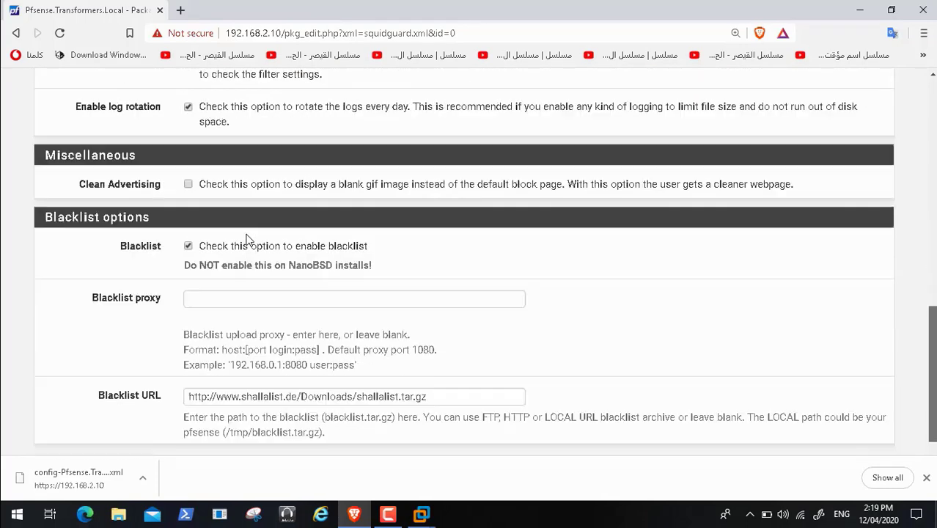
drag(932, 392, 932, 143)
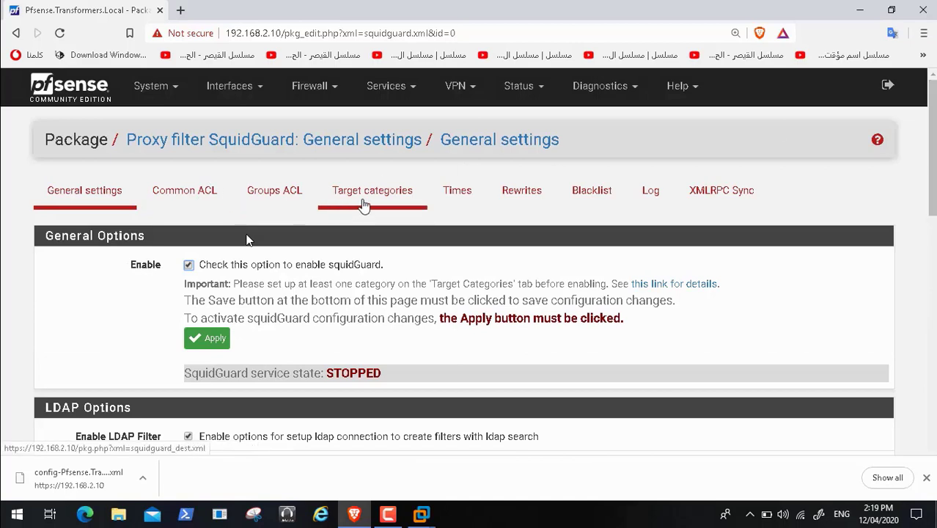
Step: In the Groups ACL tab, open the TR_Advanced rule for editing
click(254, 198)
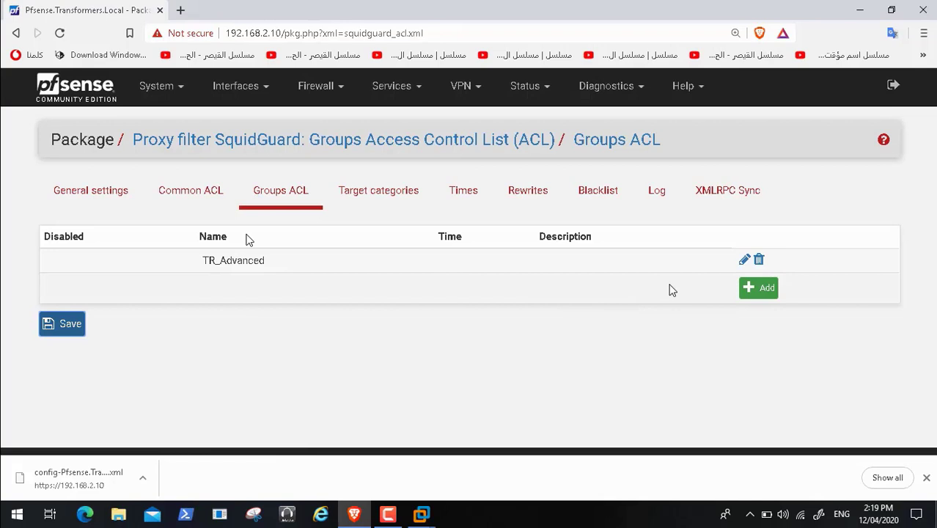
click(744, 260)
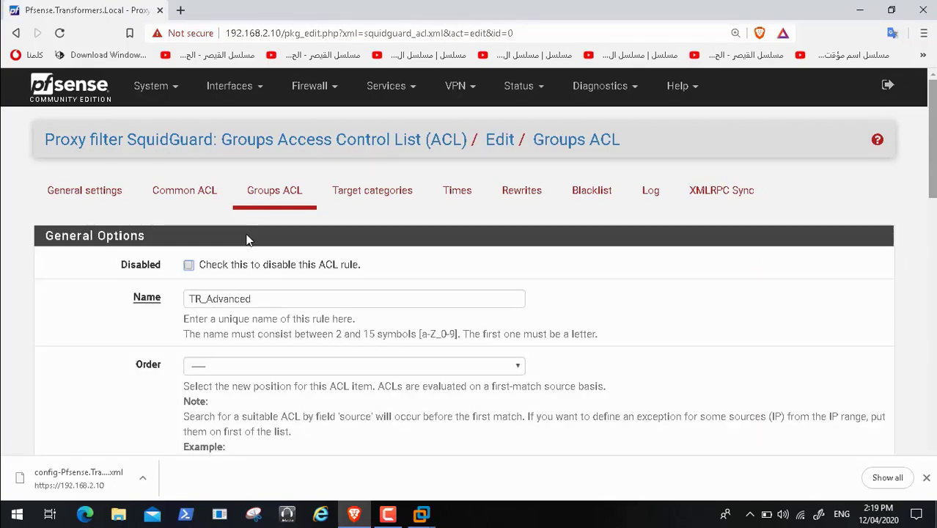
scroll(248, 240, down, 2)
scroll(247, 239, down, 2)
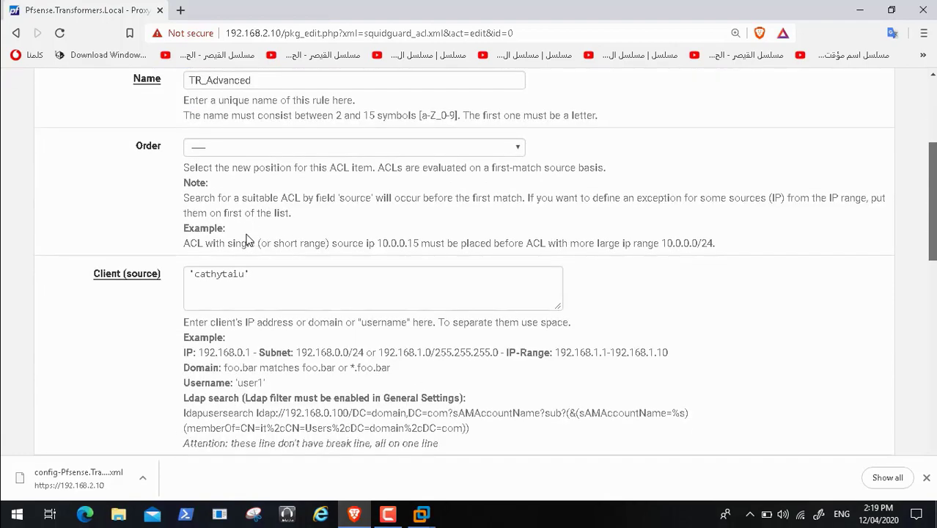
scroll(247, 239, up, 4)
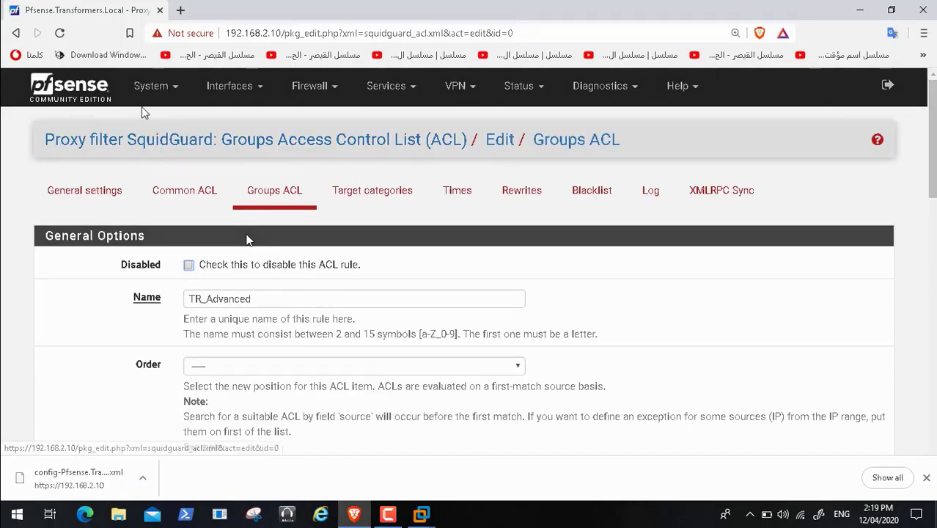
Step: Return to the pfSense dashboard and dismiss the NordLocker notification
click(74, 93)
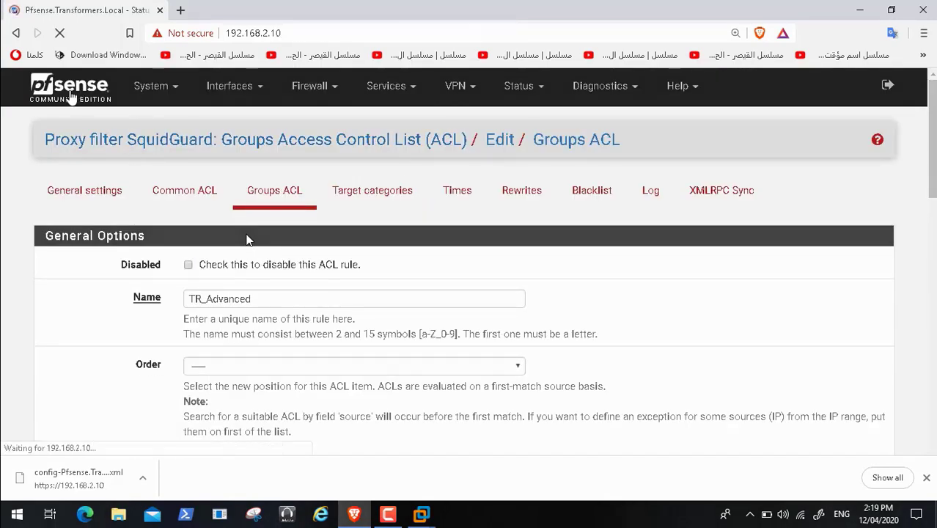
scroll(248, 240, down, 7)
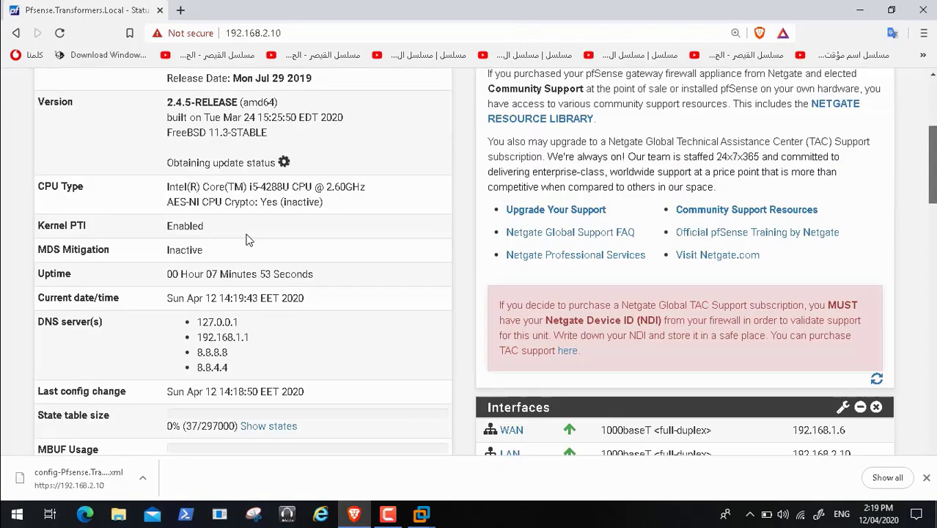
scroll(248, 240, down, 5)
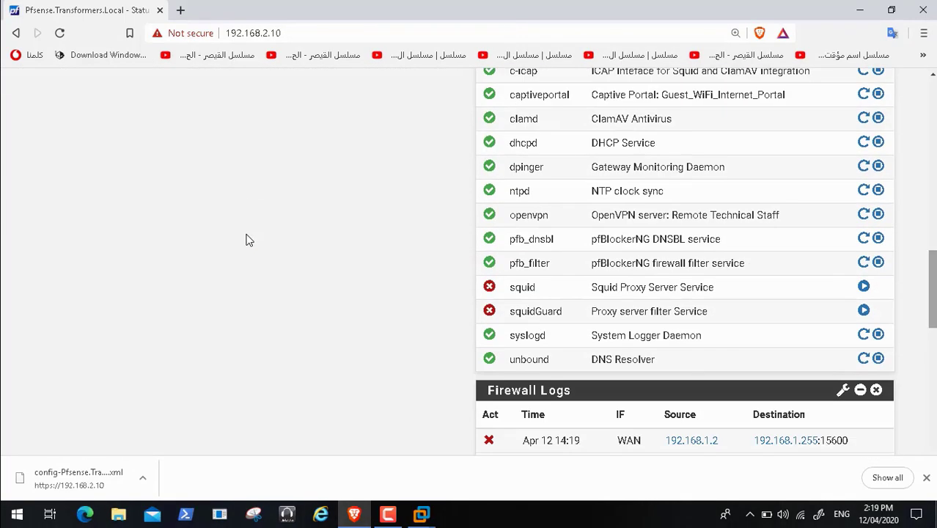
click(863, 310)
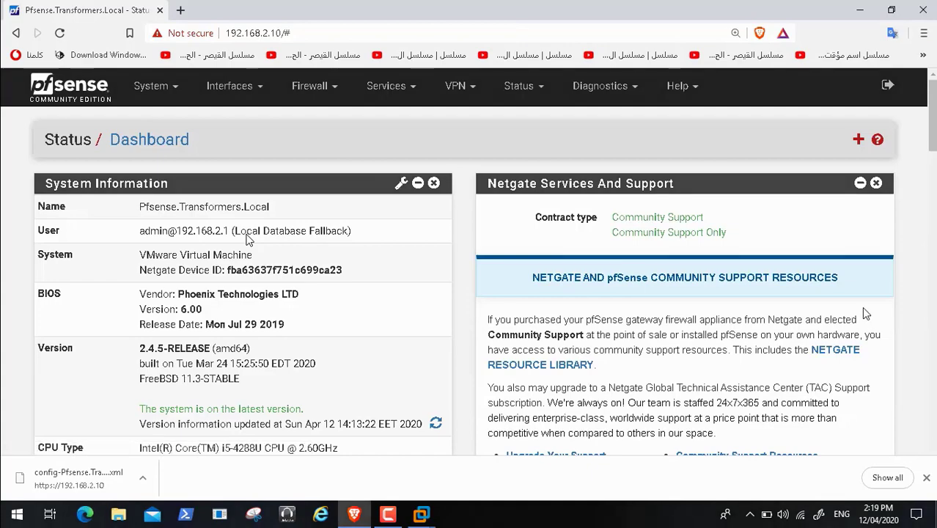
scroll(247, 239, down, 12)
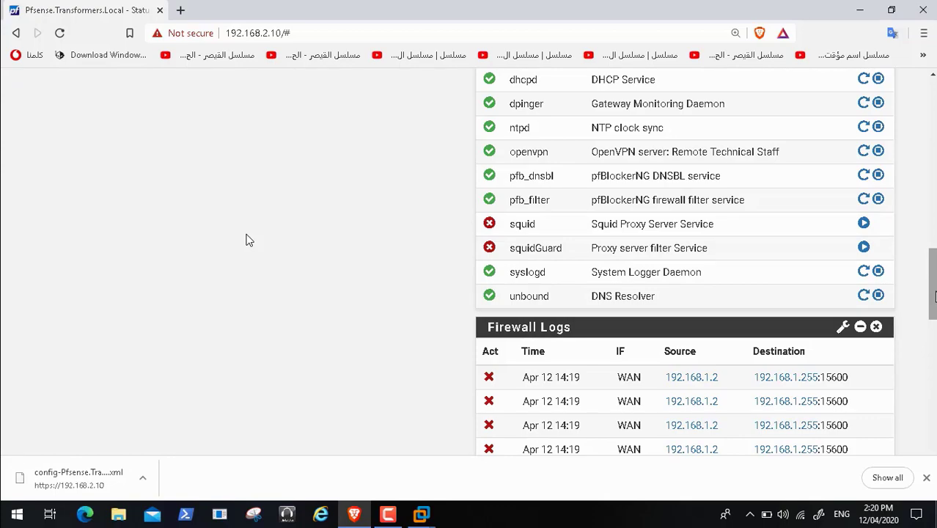
drag(934, 296, 933, 107)
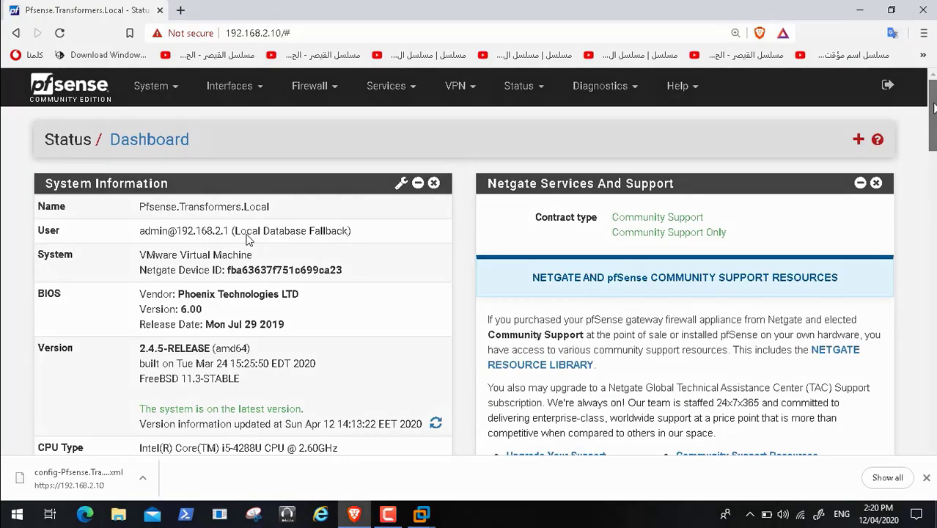
scroll(246, 238, down, 10)
scroll(247, 238, up, 2)
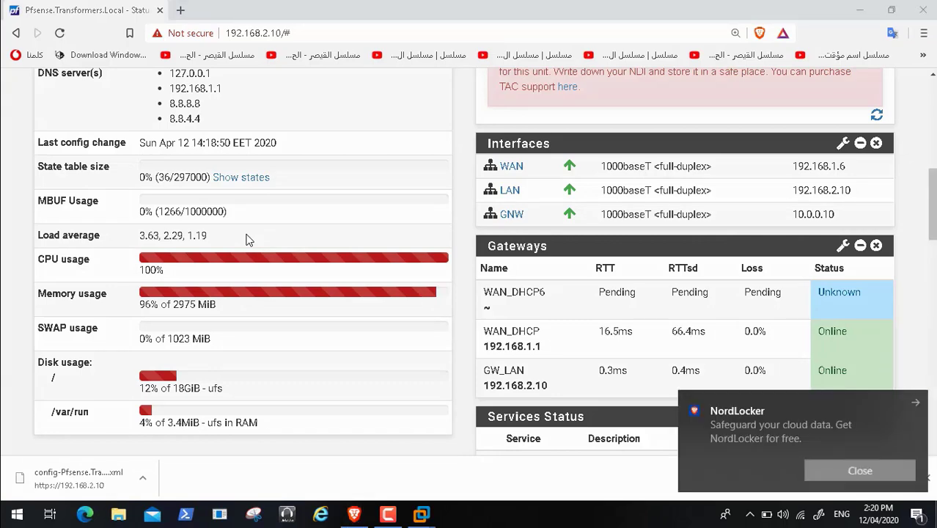
click(860, 470)
Step: Open System > Package Manager to see the installed packages
scroll(248, 239, down, 5)
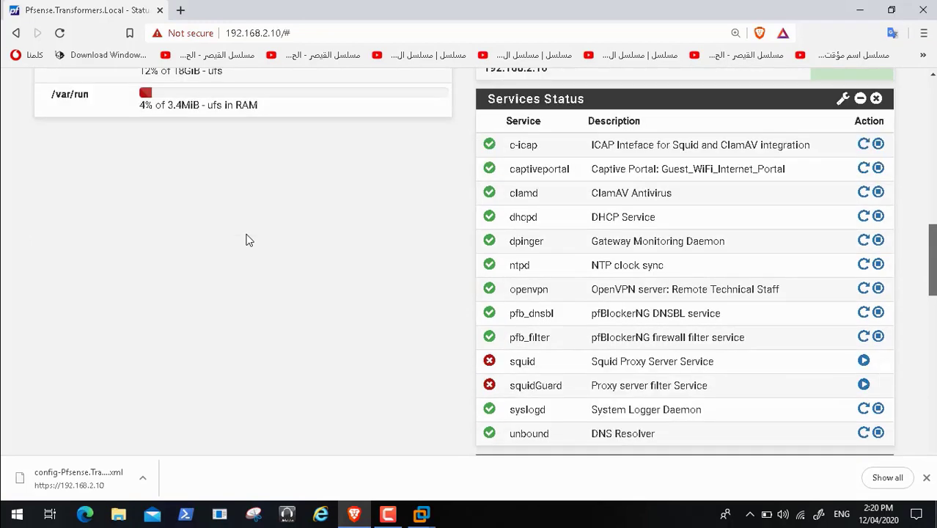
scroll(248, 239, down, 4)
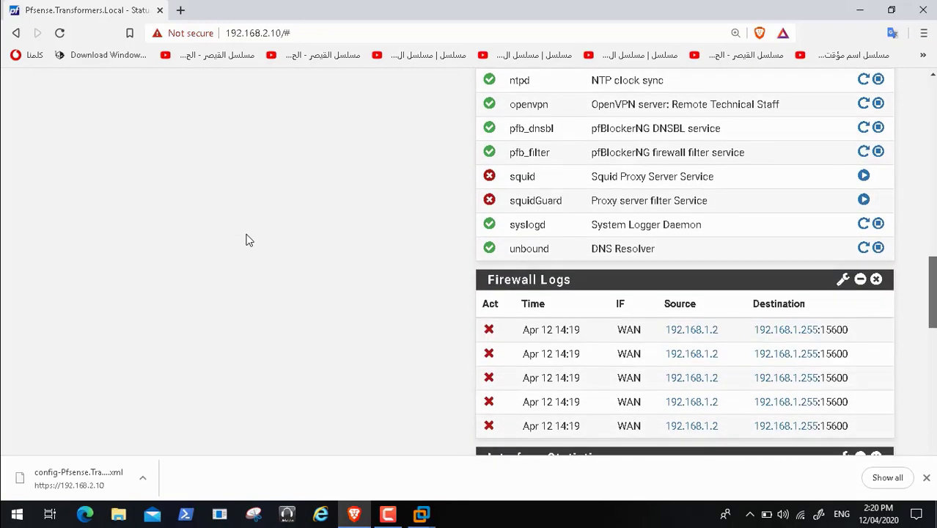
scroll(247, 239, up, 4)
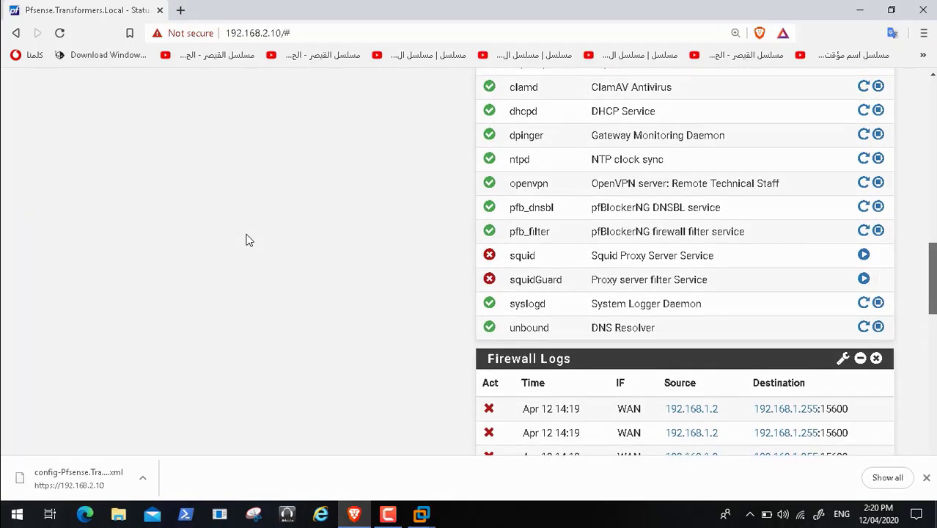
scroll(248, 238, up, 2)
scroll(248, 240, up, 6)
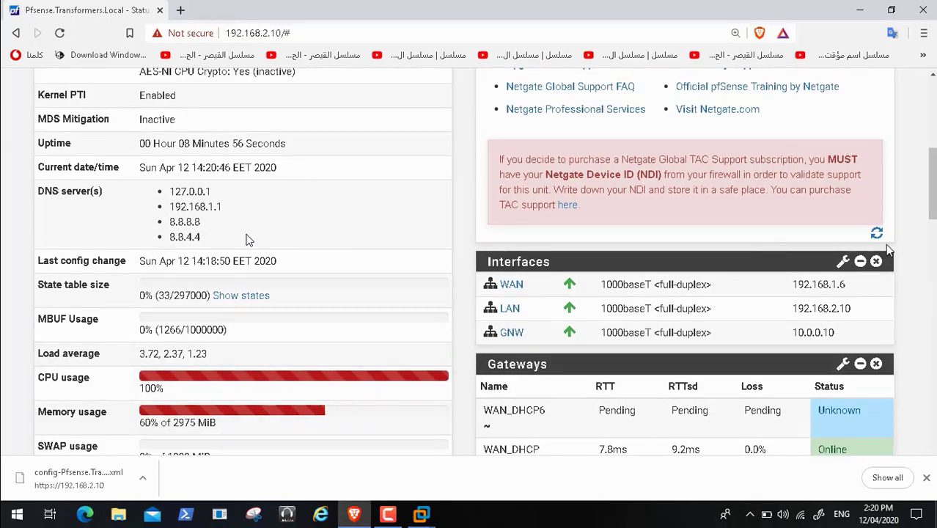
scroll(247, 240, up, 4)
scroll(247, 240, up, 2)
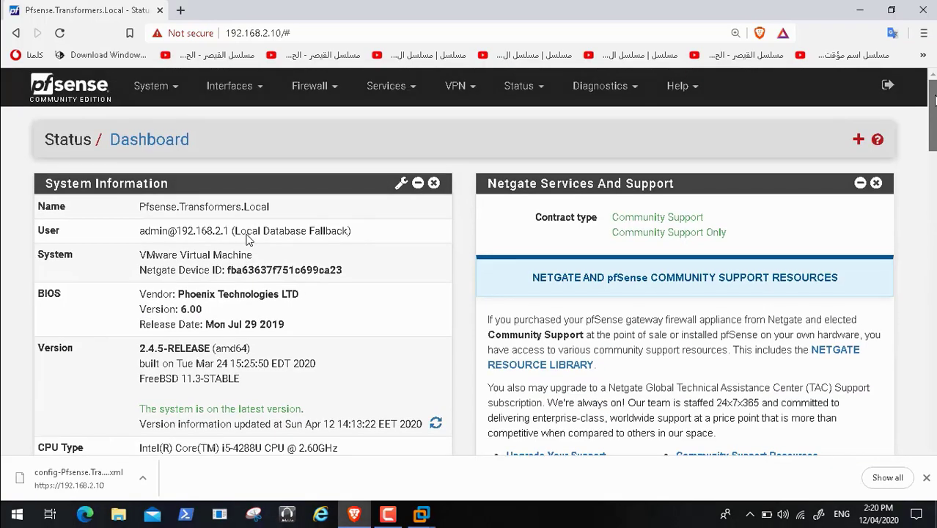
click(149, 85)
click(175, 235)
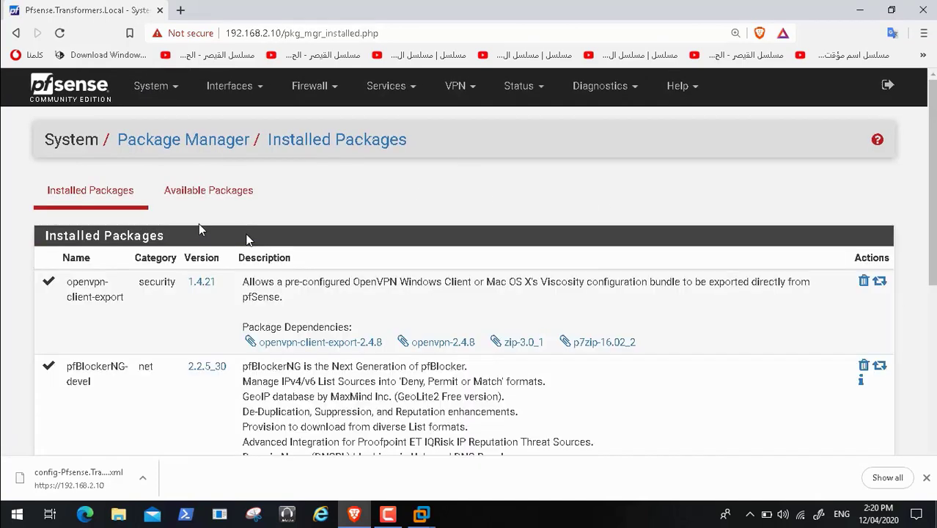
Step: Search Available Packages for 'snort' (3.2.9.10_4) and choose to install it
scroll(247, 238, down, 5)
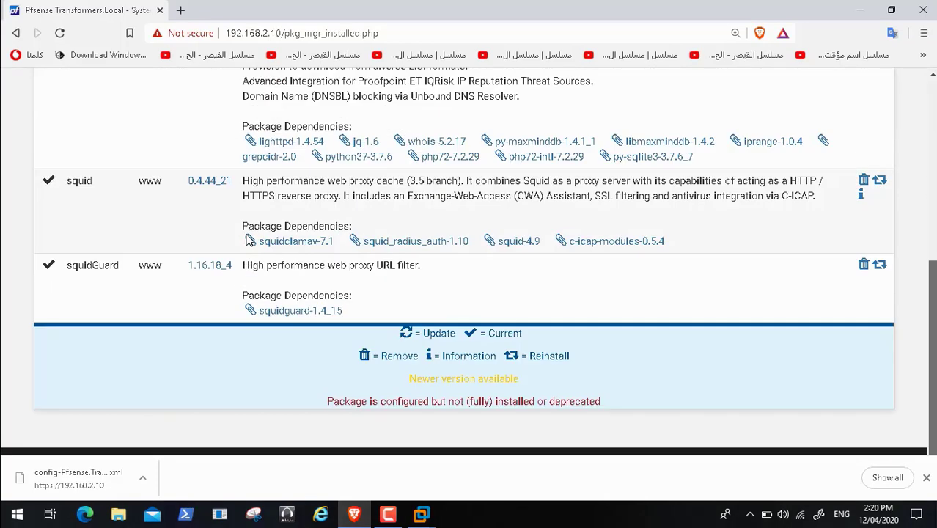
scroll(248, 238, up, 5)
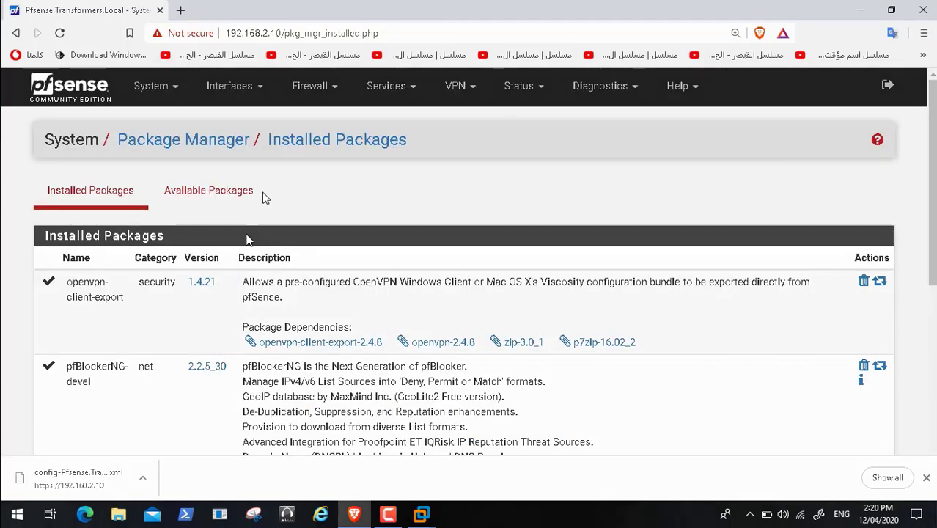
click(233, 194)
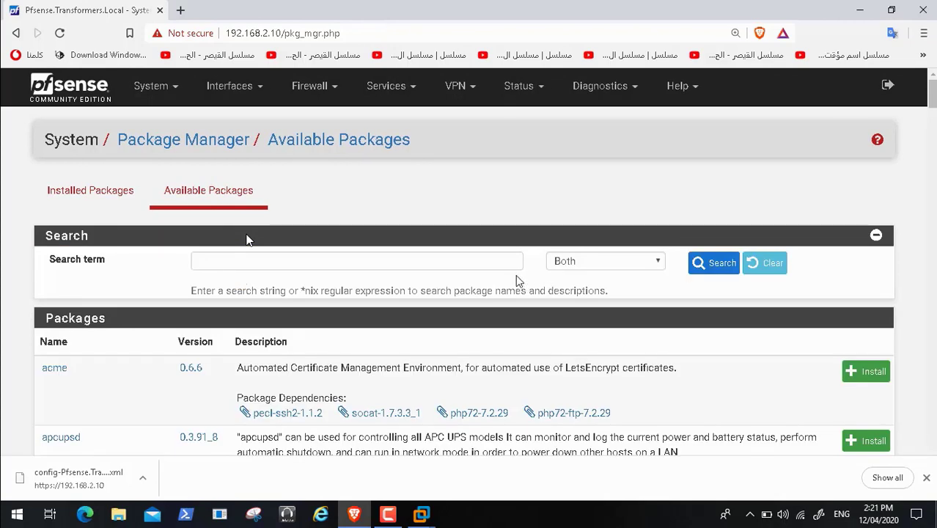
click(475, 260)
text(sno)
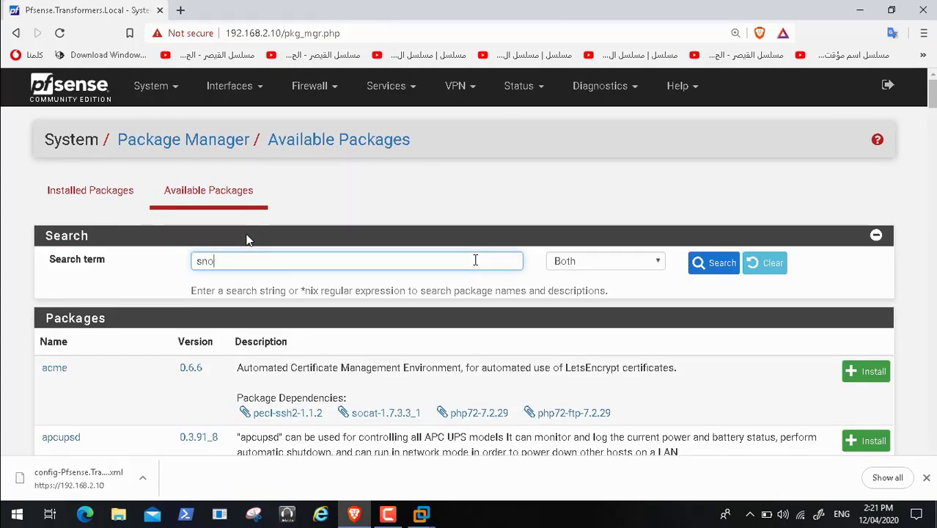
text(rt)
click(719, 265)
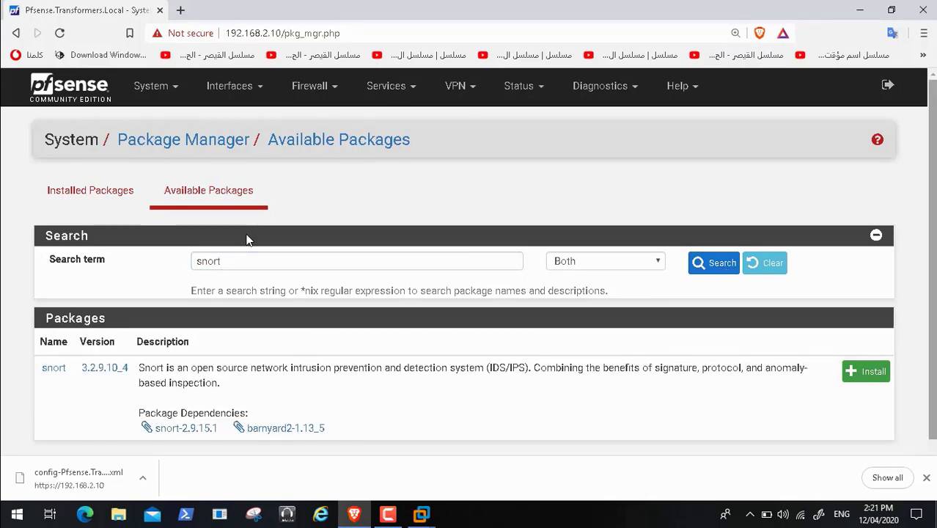
scroll(247, 239, down, 1)
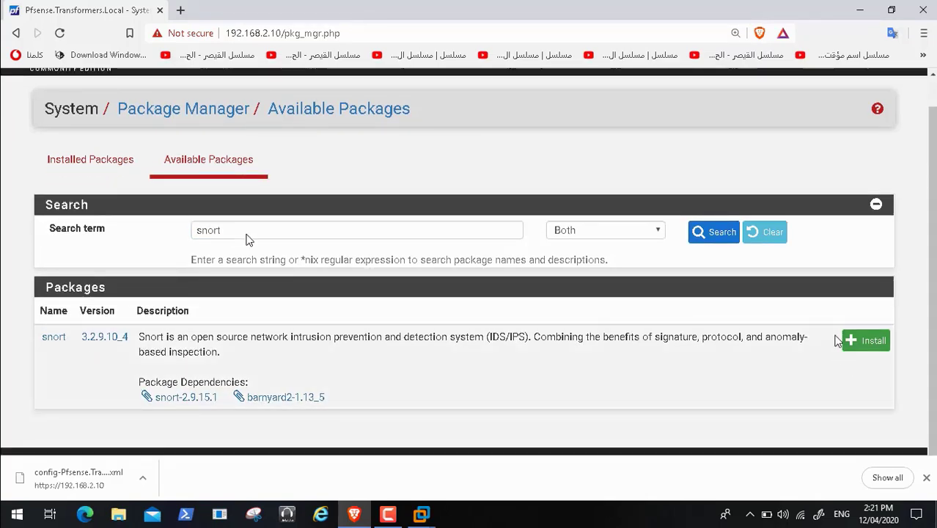
click(858, 343)
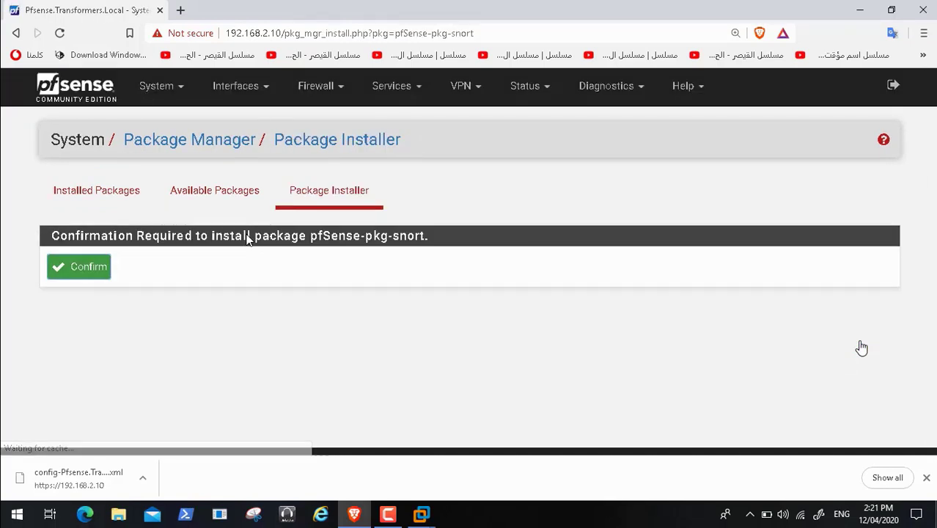
Step: Confirm installing pfSense-pkg-snort and follow the log as Snort rules download
click(101, 274)
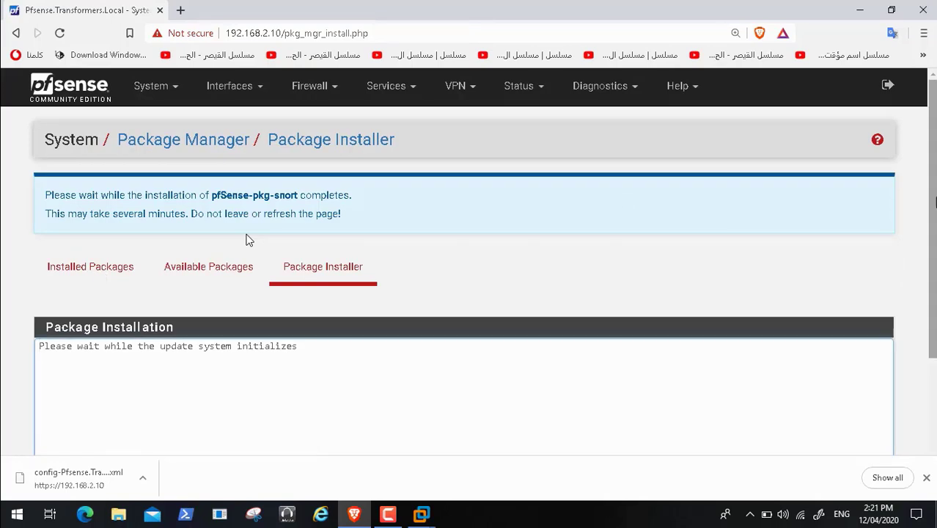
scroll(247, 239, down, 2)
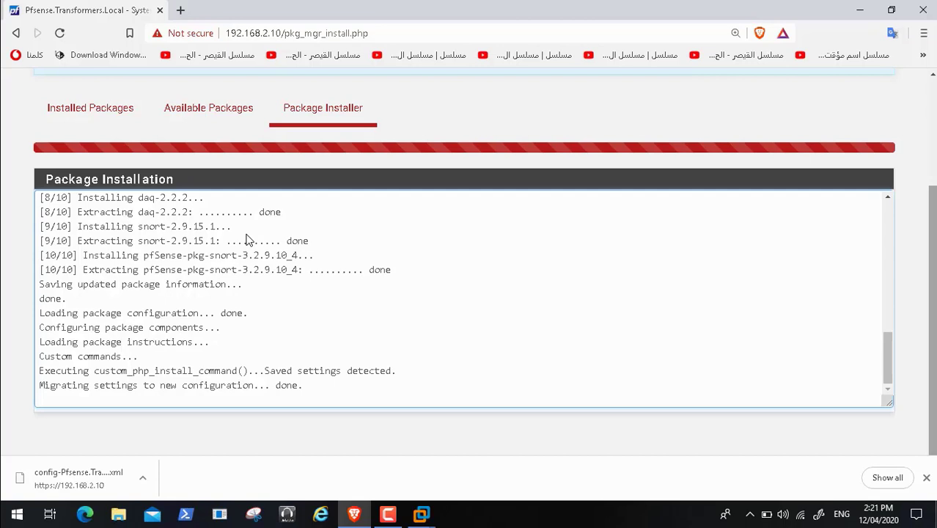
mouse_move(330, 492)
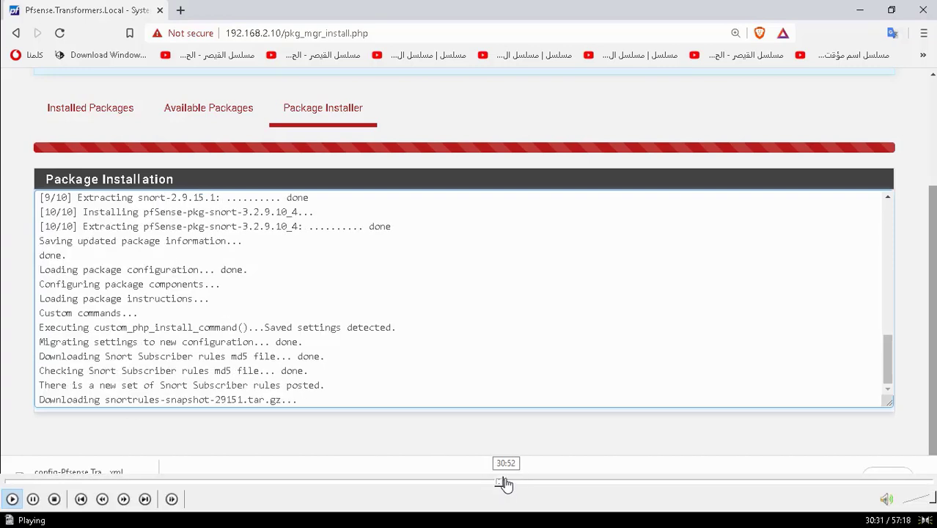
Step: Open the Reddit result 'Upgraded to 2.4.4, Squid is no longer starting' from the Google search
click(512, 483)
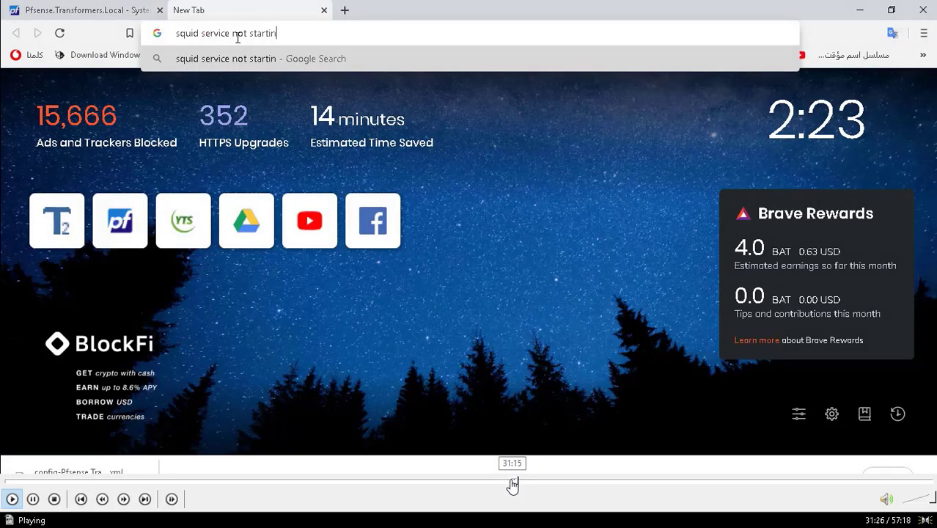
click(512, 483)
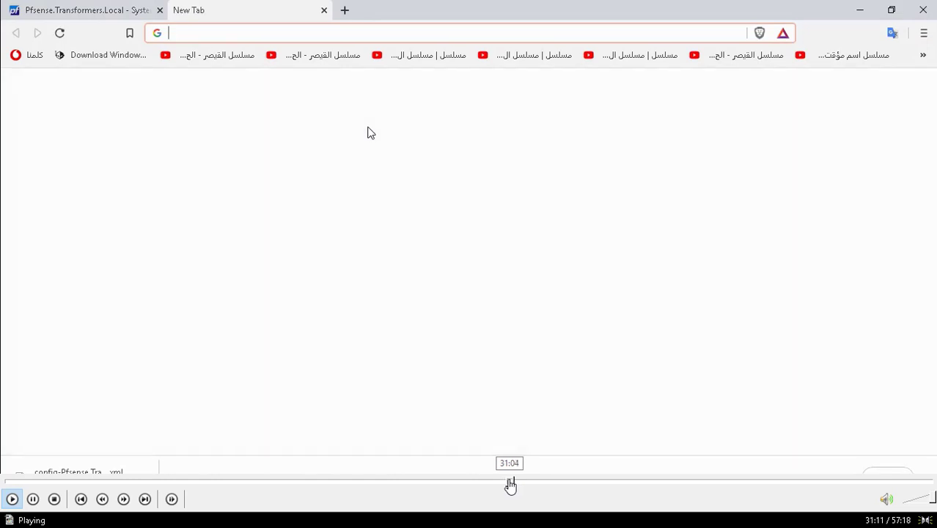
click(511, 483)
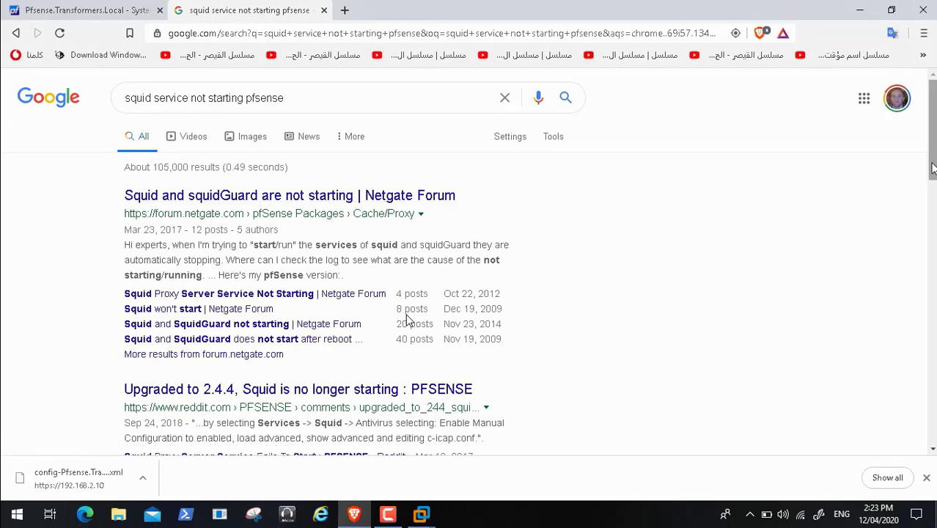
scroll(409, 320, down, 2)
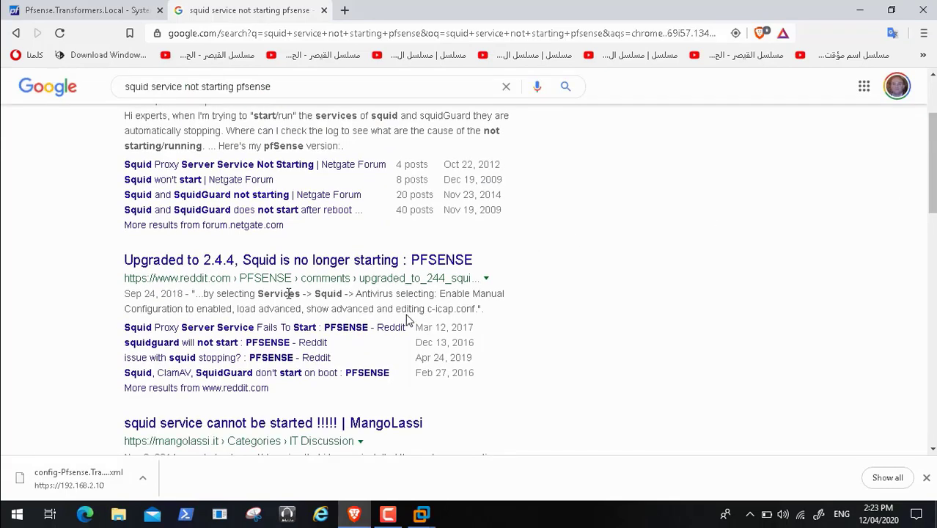
click(335, 269)
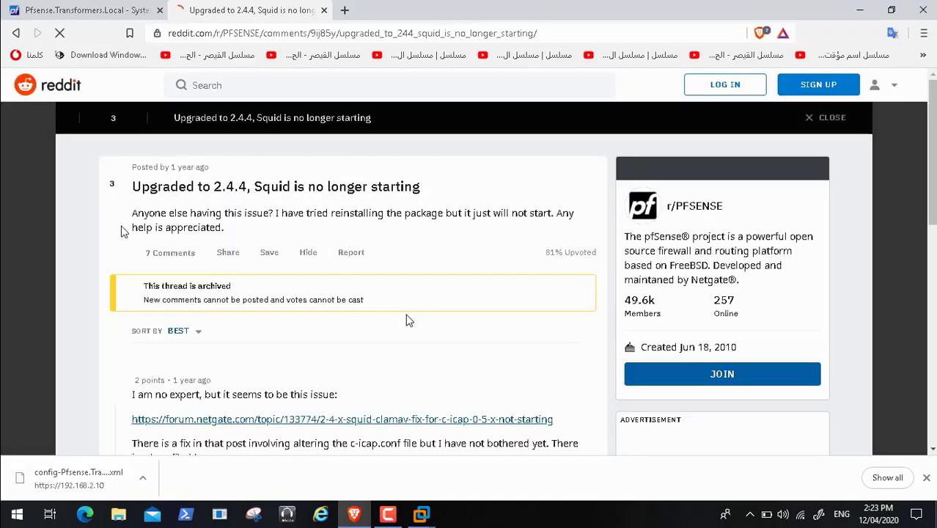
Step: Read the Reddit thread's comments, then go back to the Google results
scroll(408, 321, down, 1)
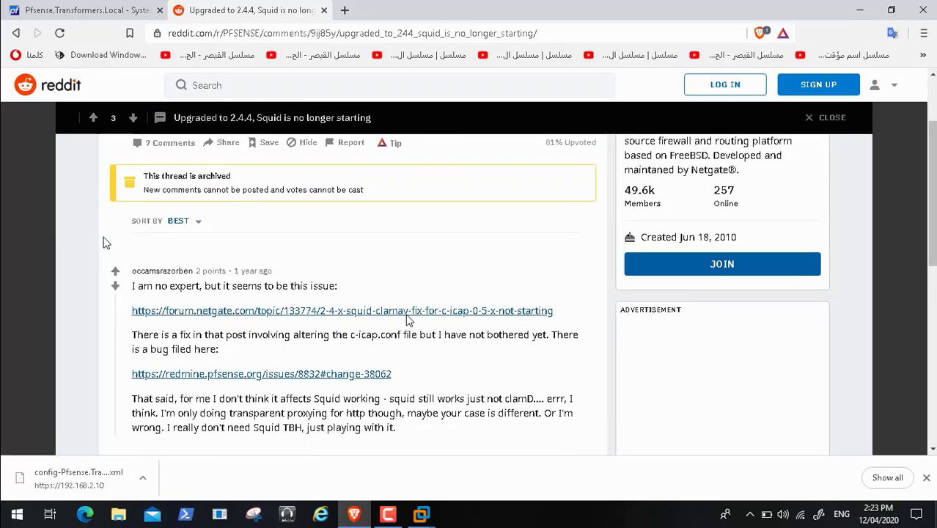
key(Down)
key(Down)
key(Down)
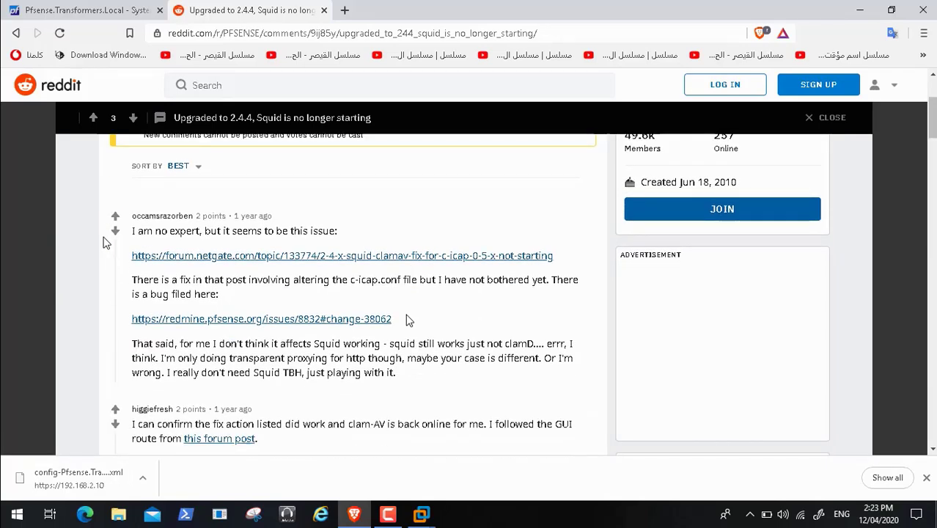
key(Down)
key(Down)
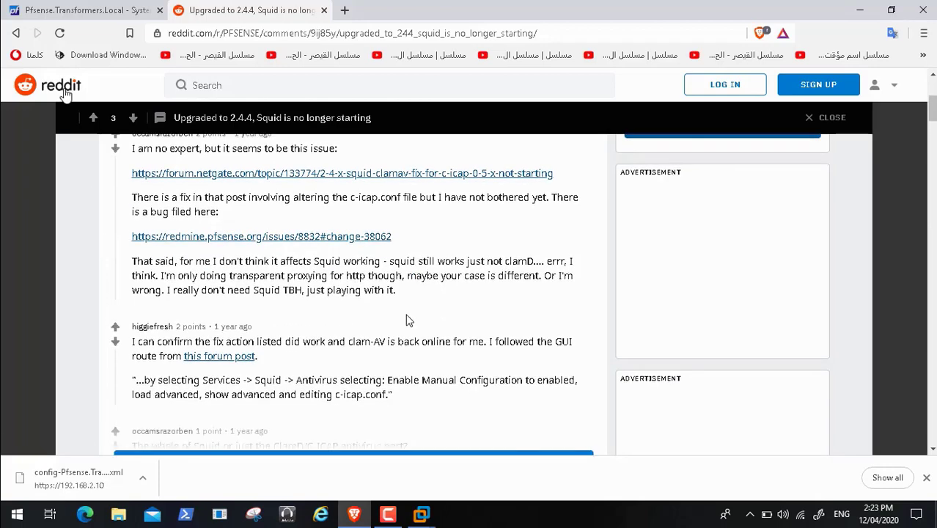
click(16, 34)
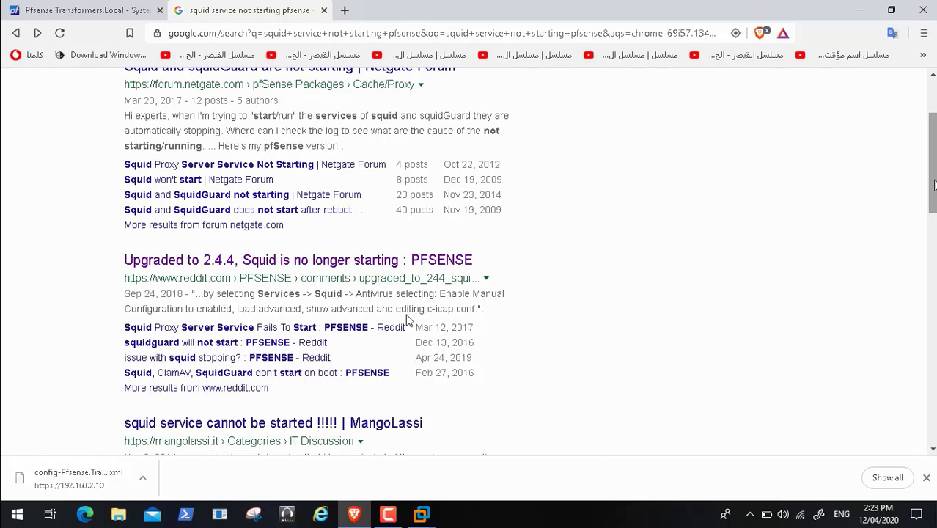
Step: Search Google for 'pfsense 2.4.5 squid service not starting pfsense'
drag(934, 184, 933, 225)
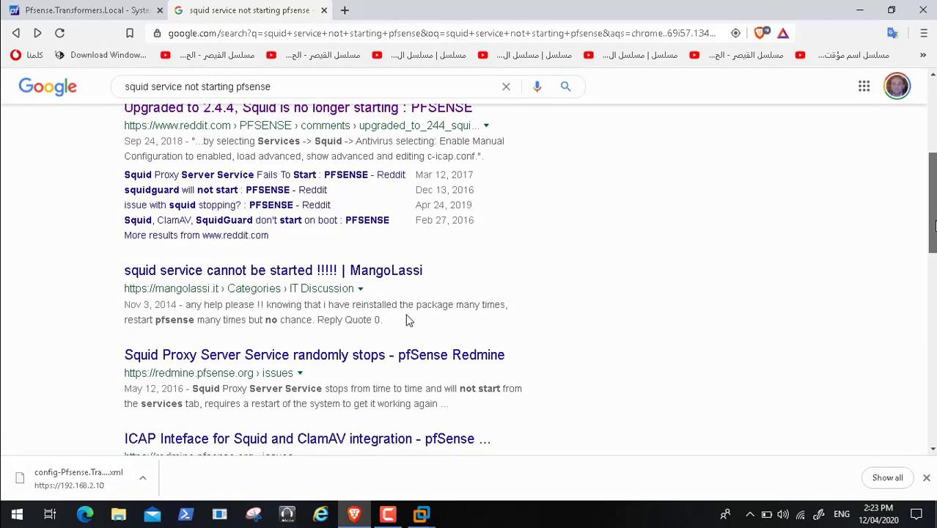
scroll(409, 321, up, 4)
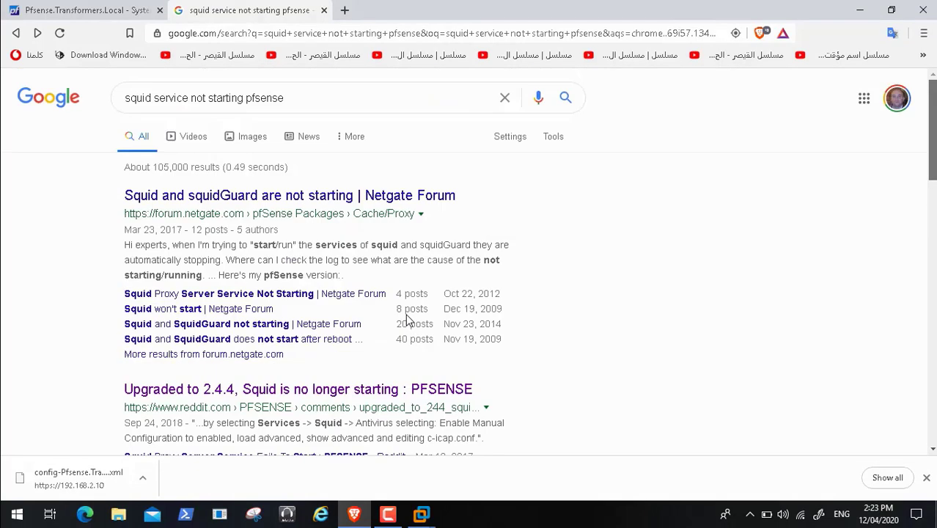
click(126, 99)
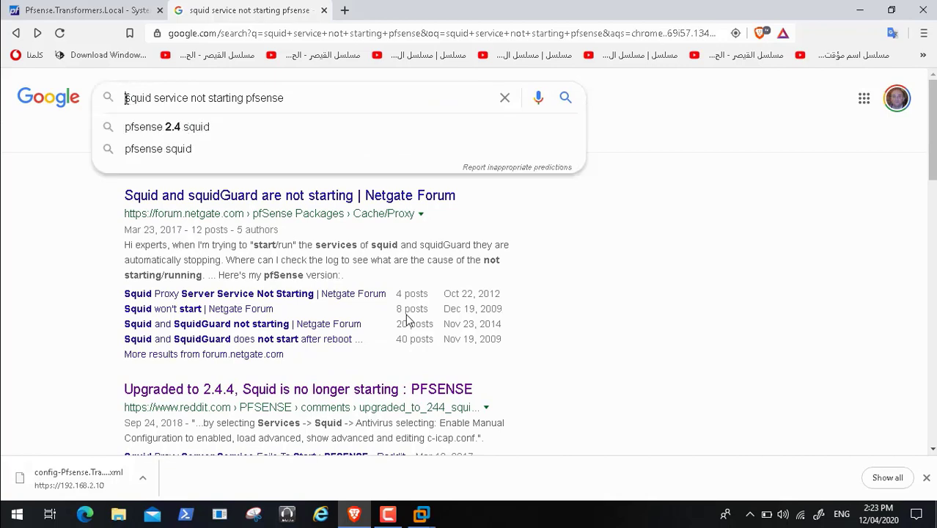
text(pfsnes)
key(BackSpace)
key(BackSpace)
key(BackSpace)
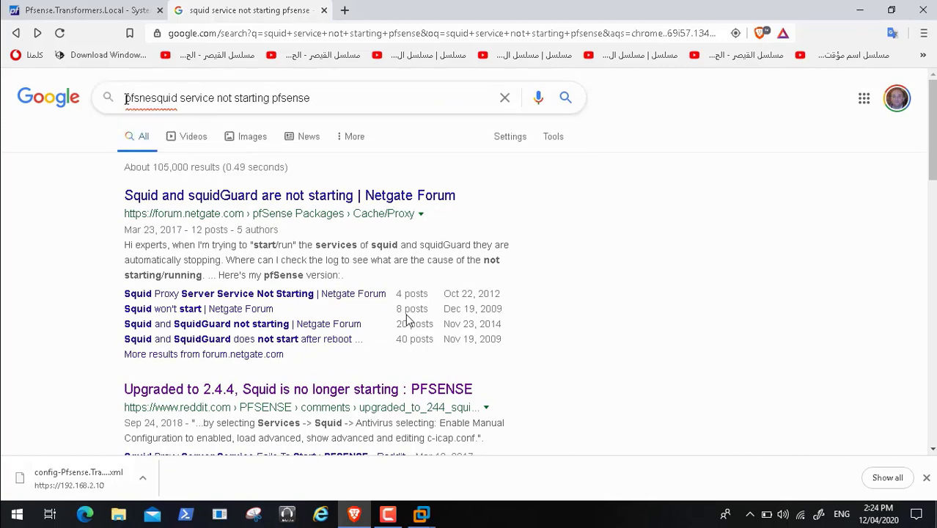
text(ens)
text(e 2.4)
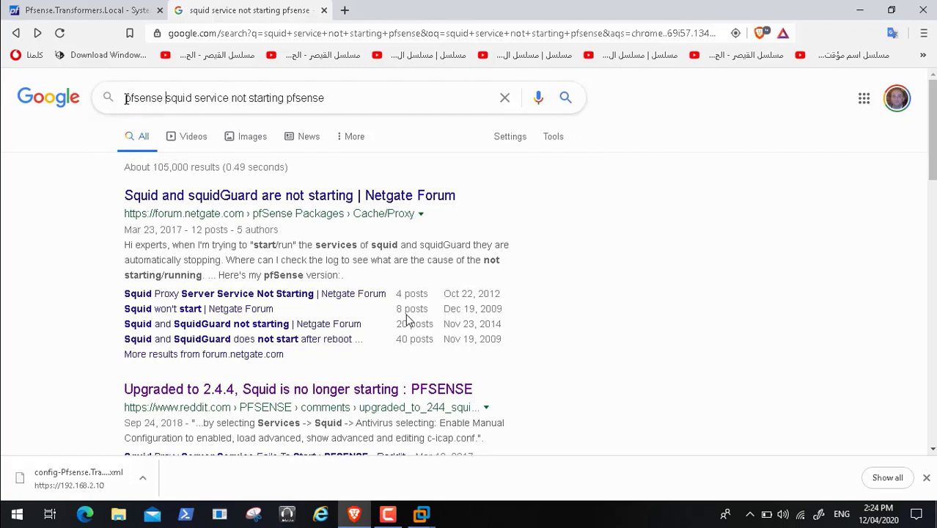
text(.5)
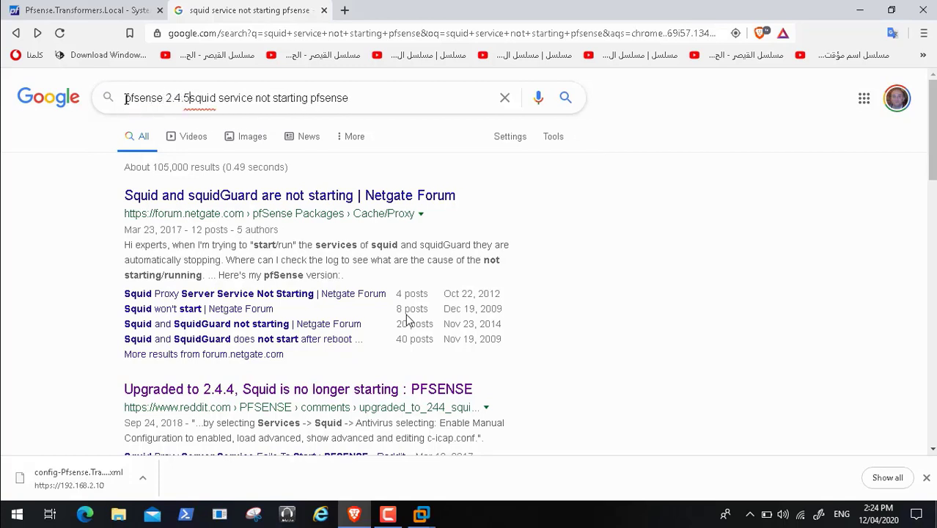
key(Return)
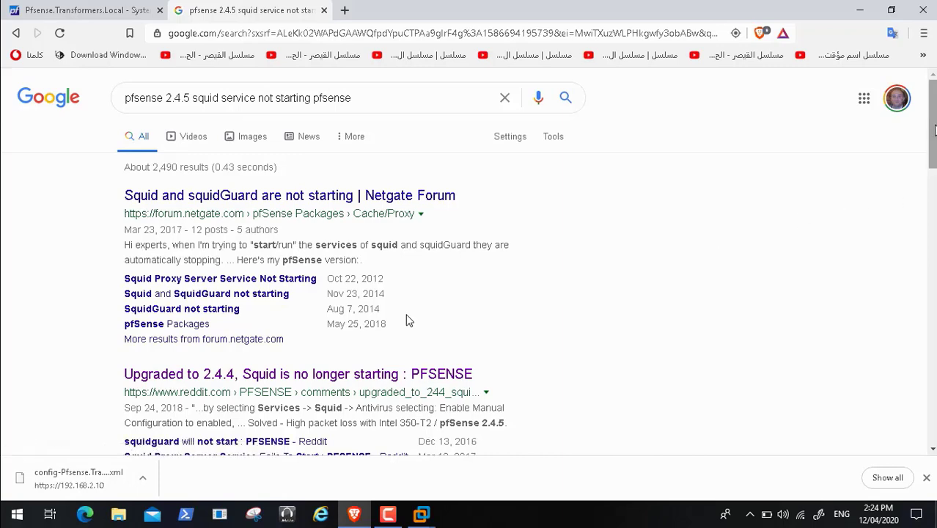
Step: Scroll through the roughly 2,490 results and back to the top
scroll(409, 320, down, 5)
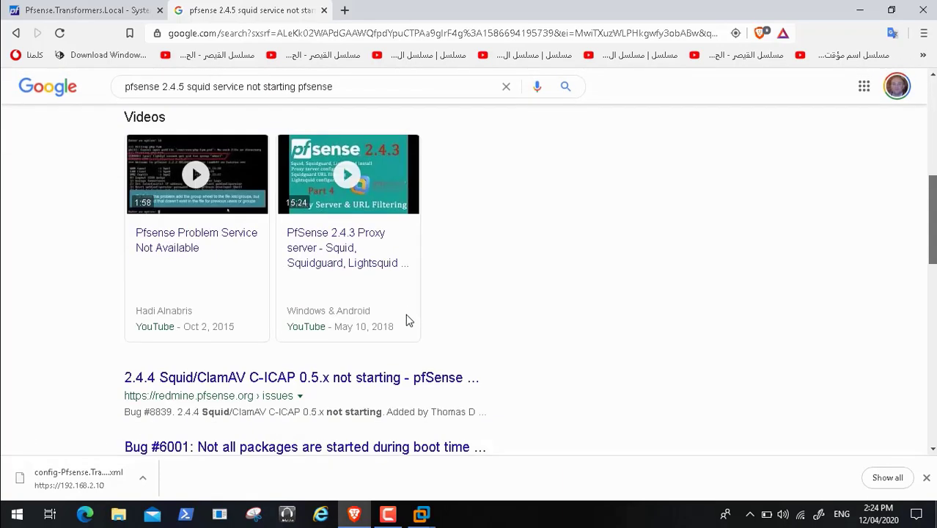
scroll(409, 320, down, 1)
scroll(409, 321, down, 3)
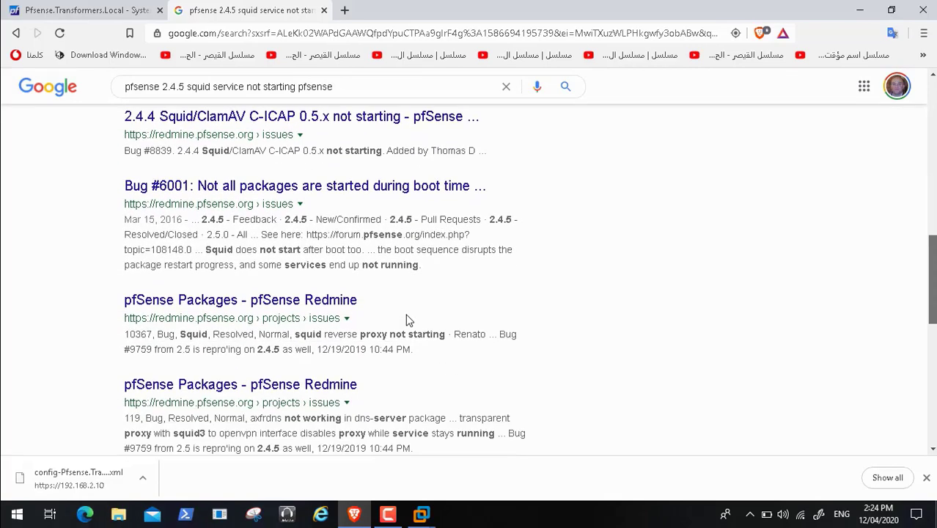
scroll(409, 320, down, 1)
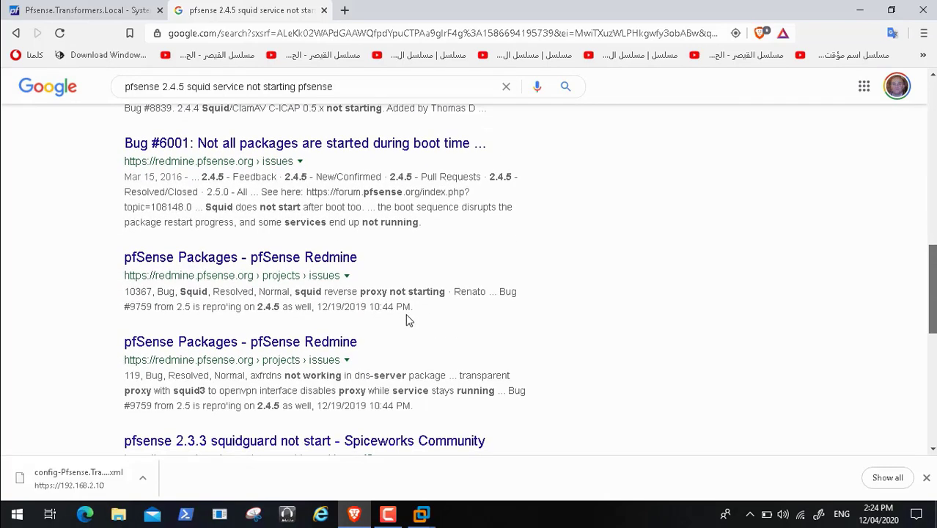
scroll(409, 320, down, 1)
scroll(408, 320, down, 1)
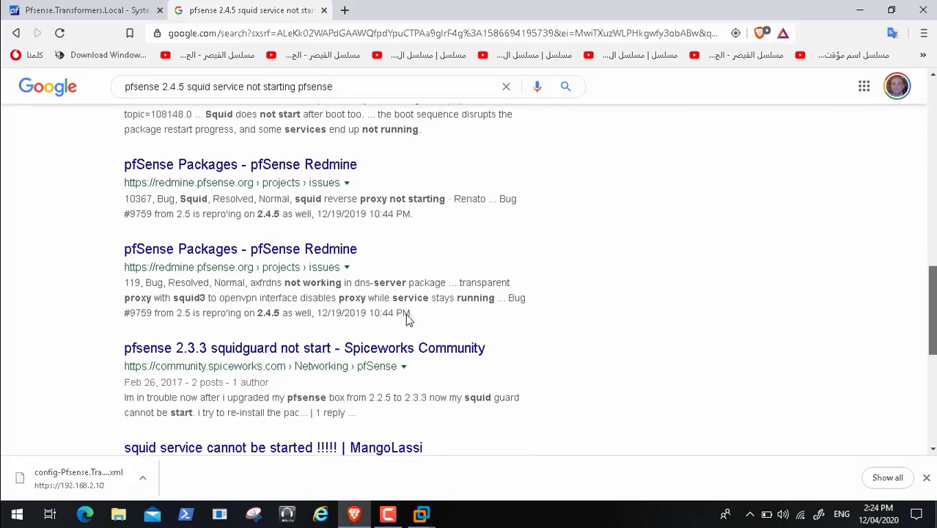
scroll(409, 320, down, 2)
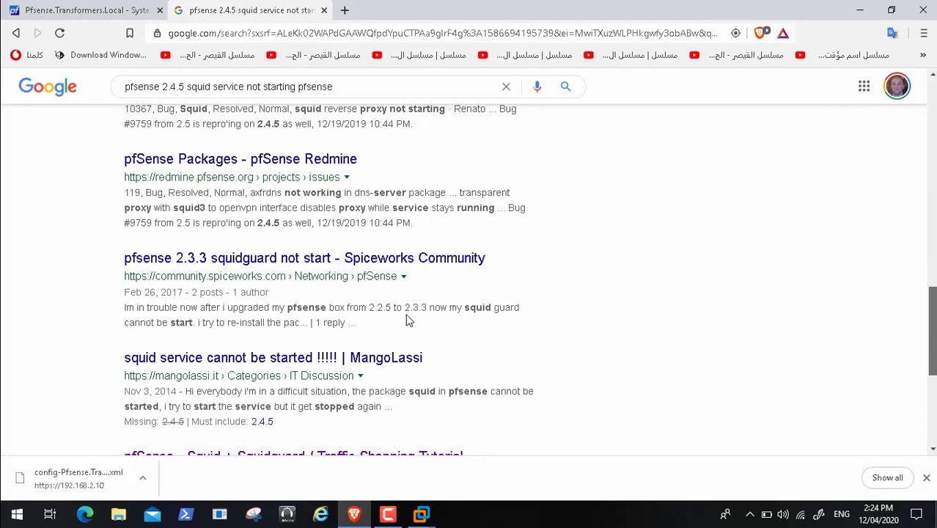
scroll(408, 321, up, 8)
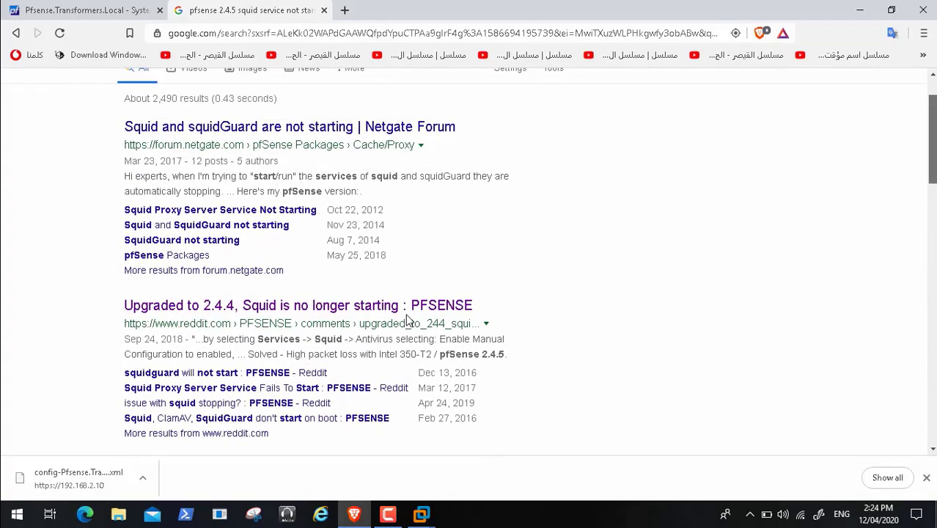
Step: Open the Netgate Forum thread 'Squid and SquidGuard not starting' and read the replies
click(258, 228)
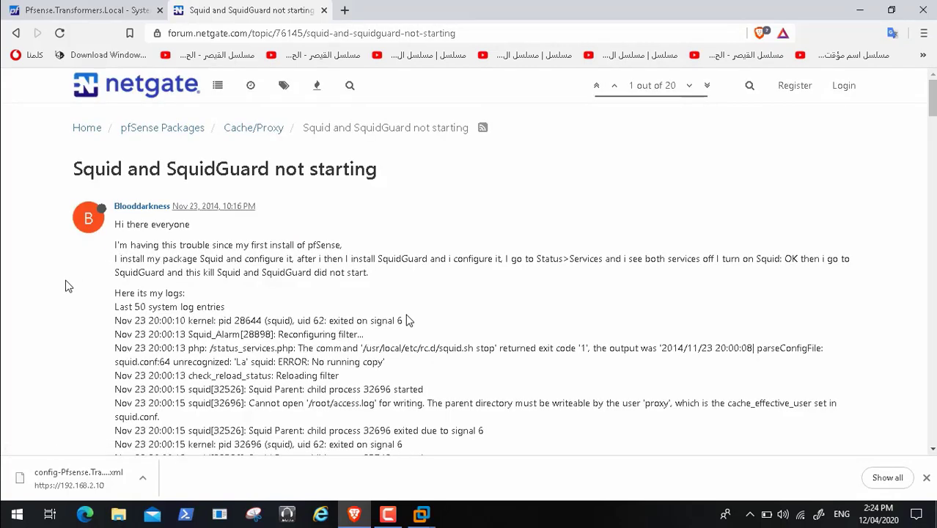
scroll(66, 286, down, 4)
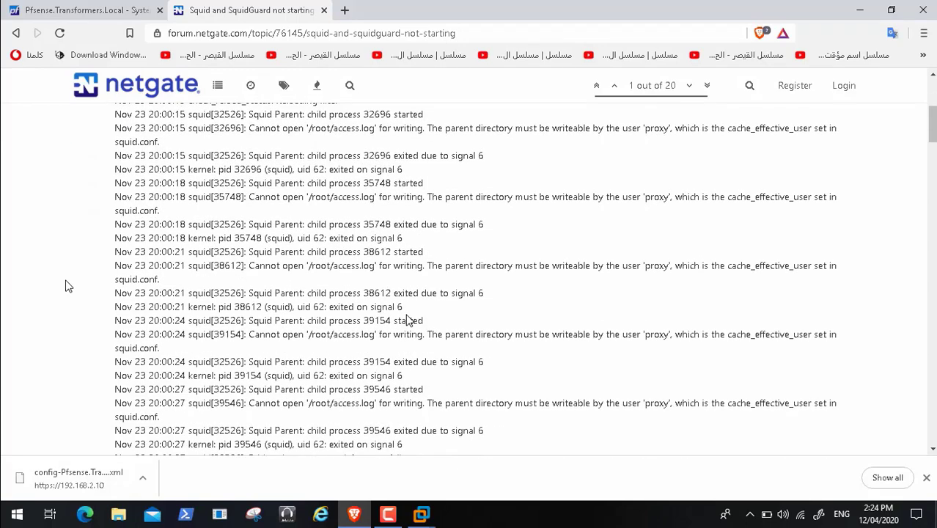
scroll(65, 286, up, 4)
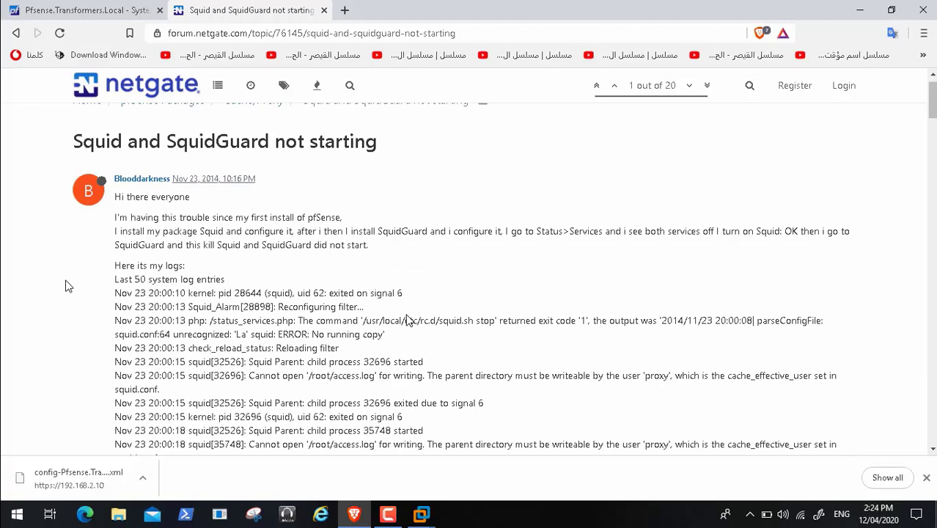
scroll(66, 285, down, 15)
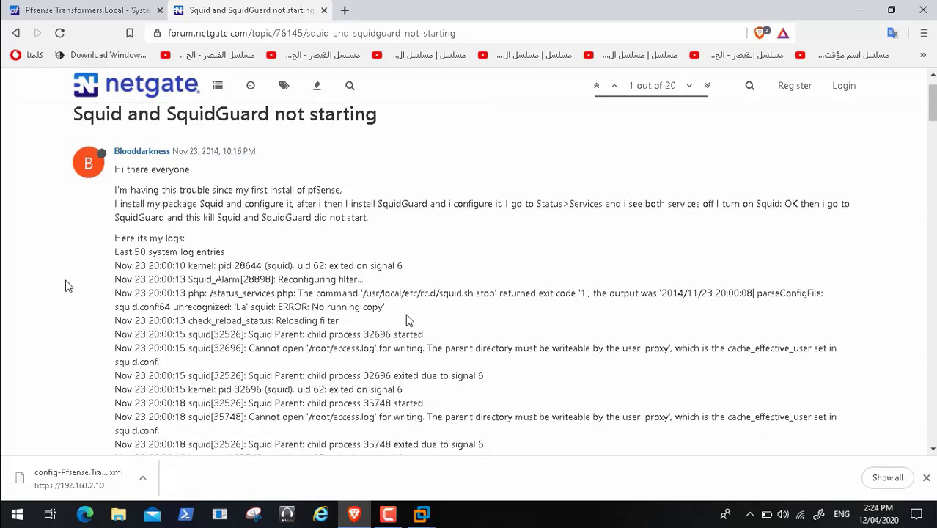
scroll(65, 286, down, 3)
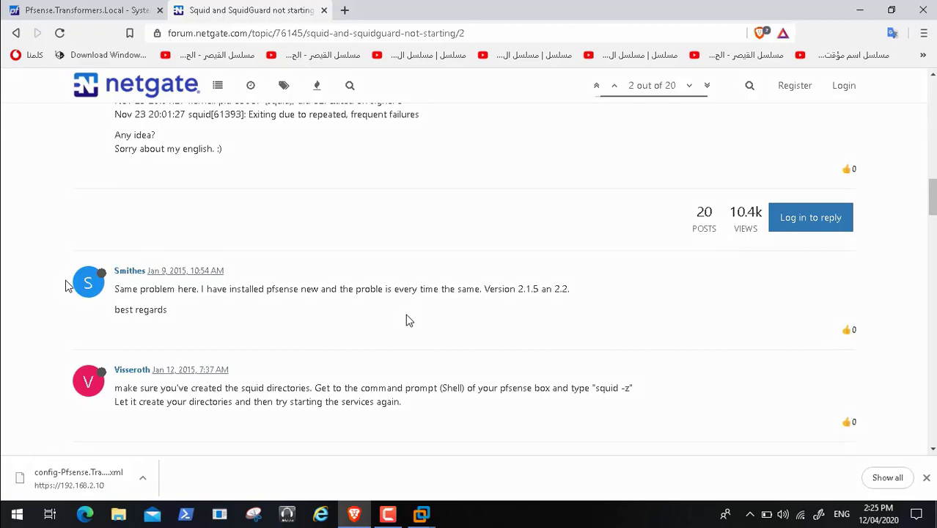
scroll(65, 286, down, 2)
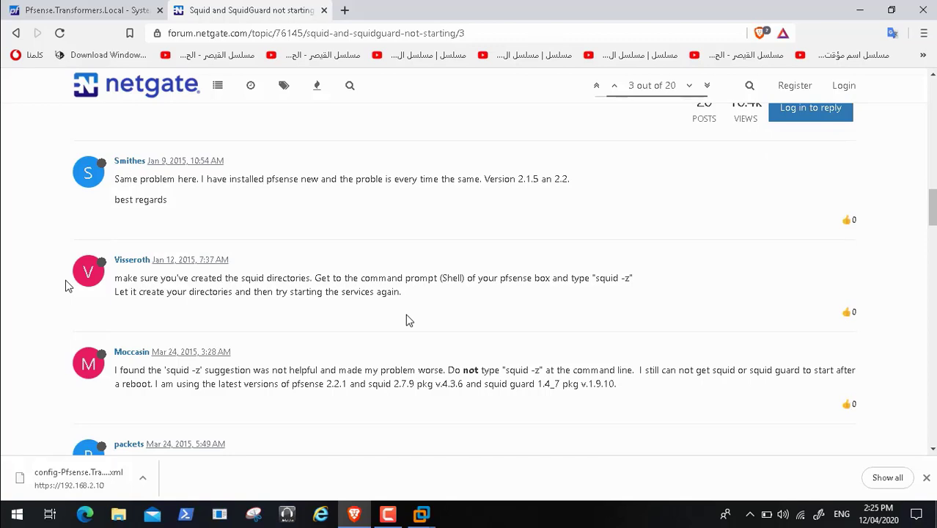
scroll(65, 286, down, 1)
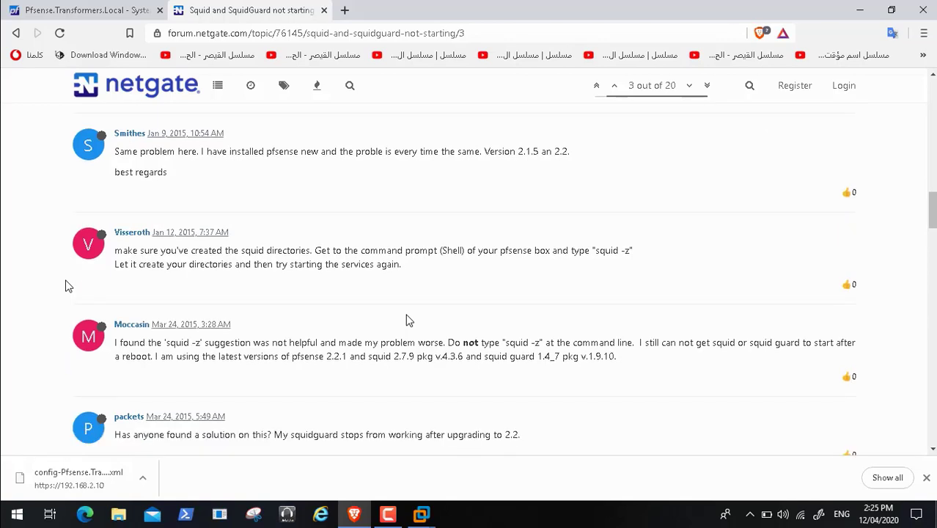
scroll(65, 286, down, 1)
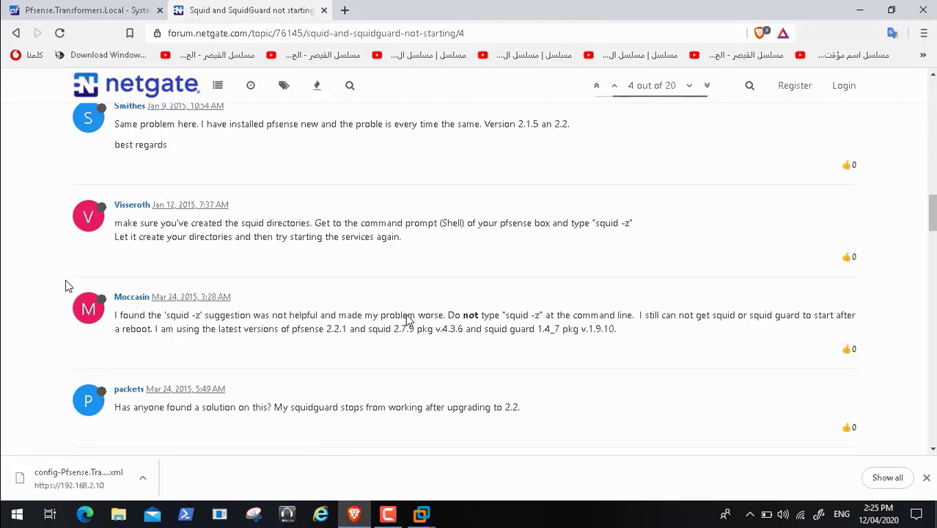
scroll(65, 286, down, 5)
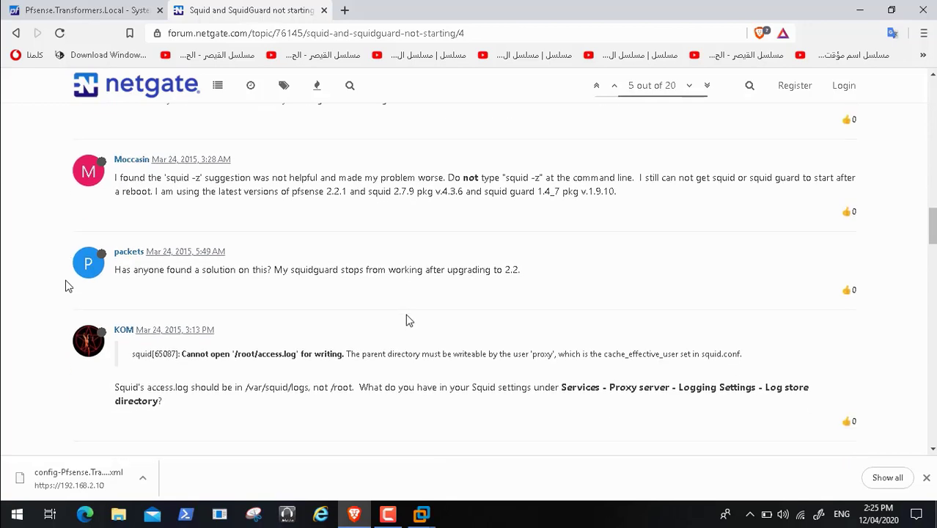
Step: Switch back to the pfSense window showing the snort install log
mouse_move(430, 492)
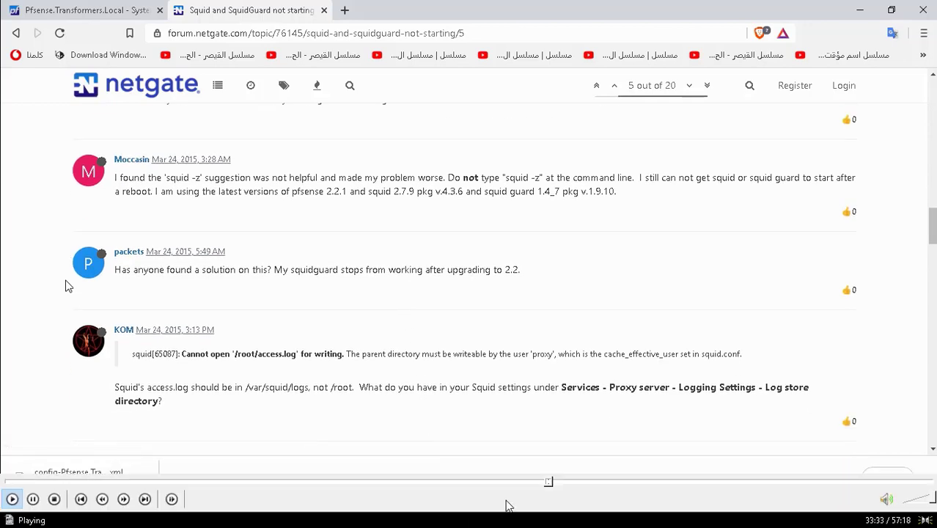
click(554, 483)
drag(553, 482, 559, 484)
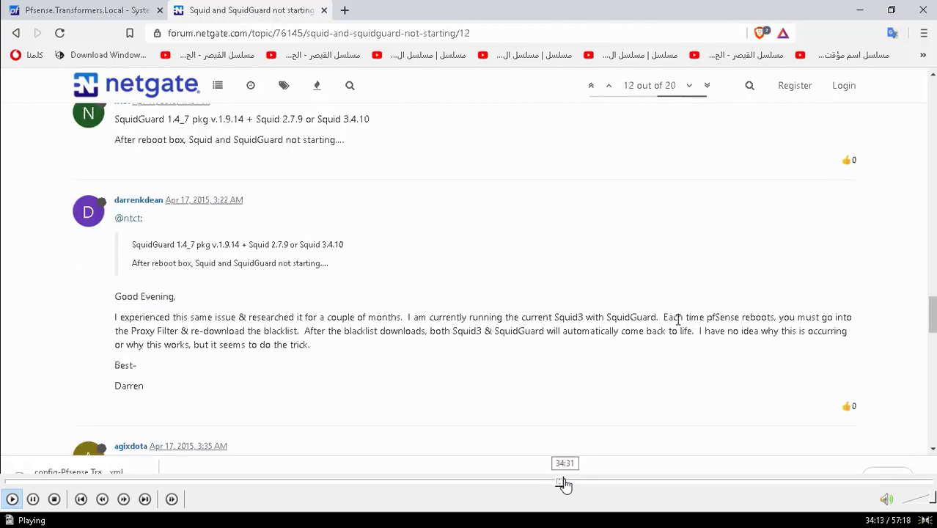
click(563, 483)
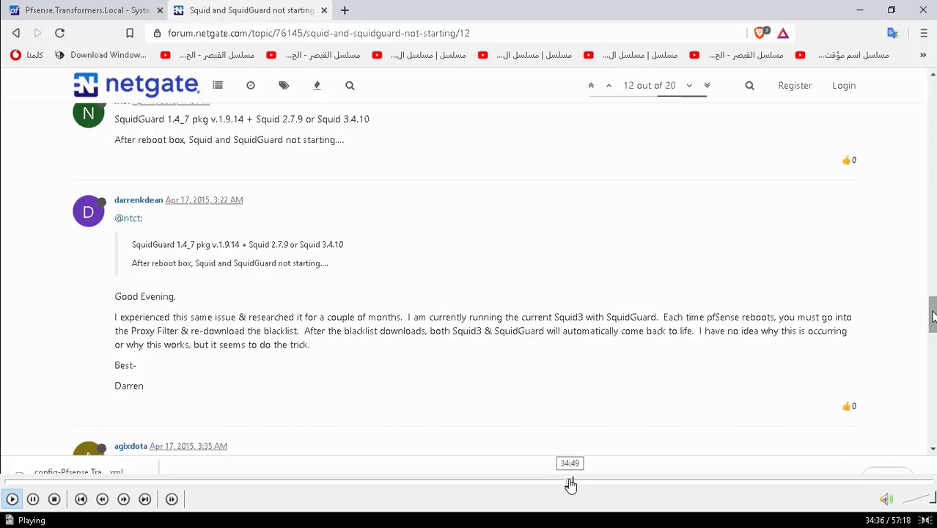
click(570, 483)
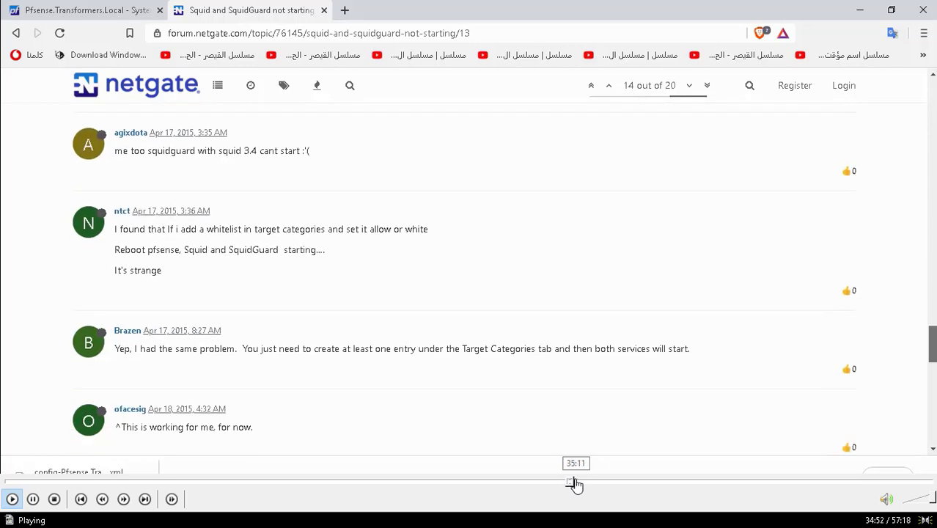
click(575, 483)
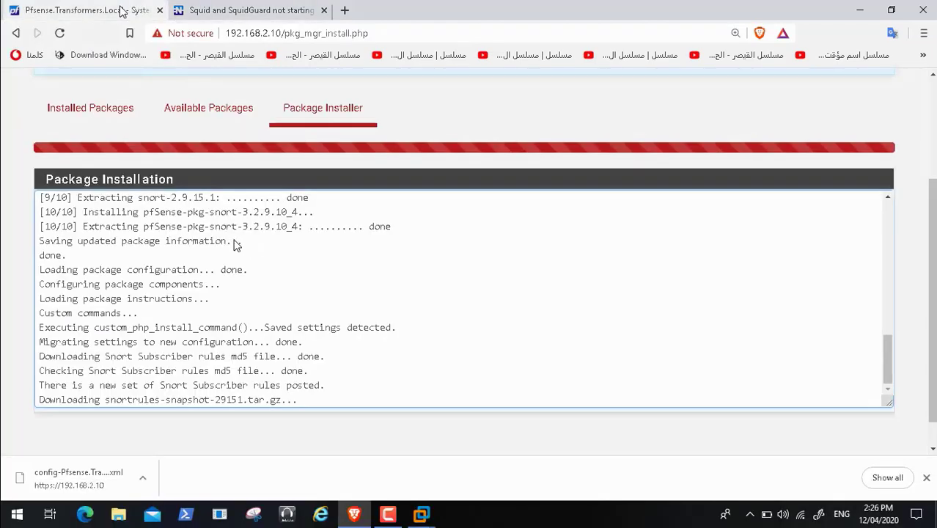
mouse_move(533, 499)
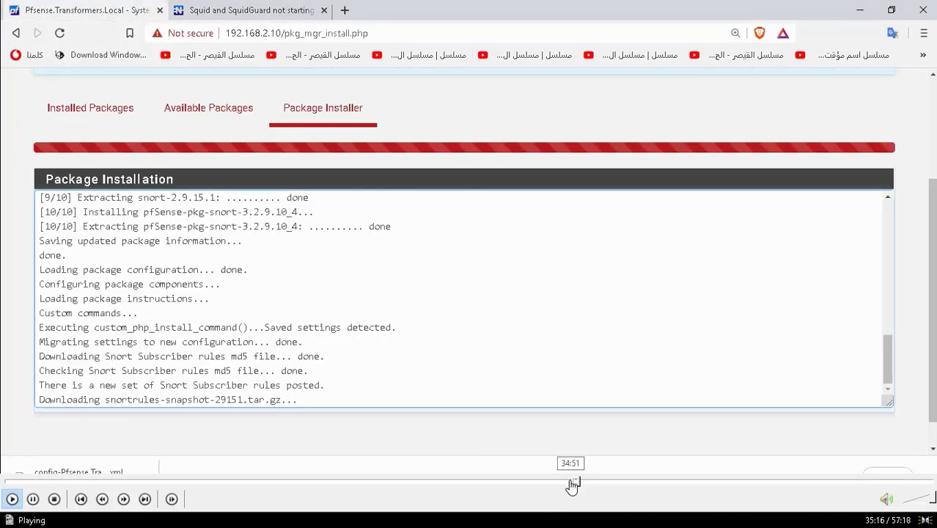
click(574, 484)
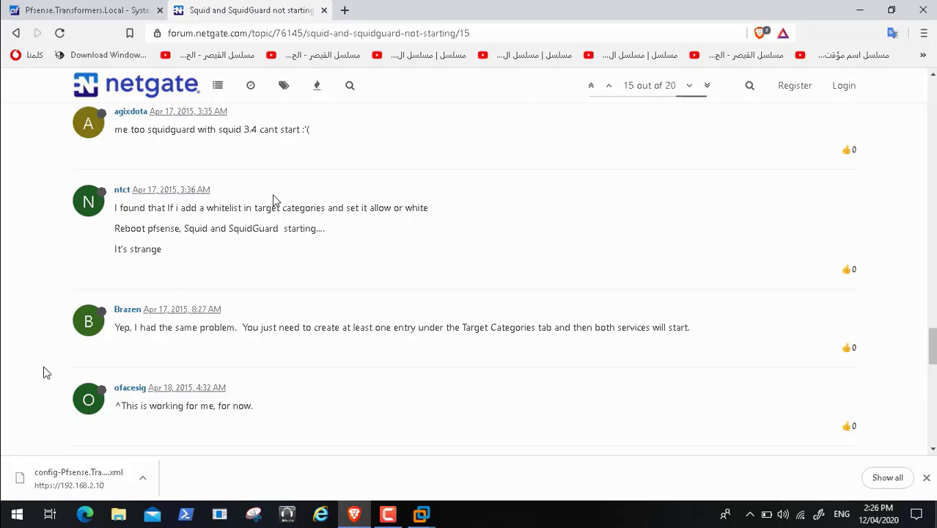
Step: Open a third browser tab beside pfSense and the forum thread
mouse_move(6, 520)
click(11, 499)
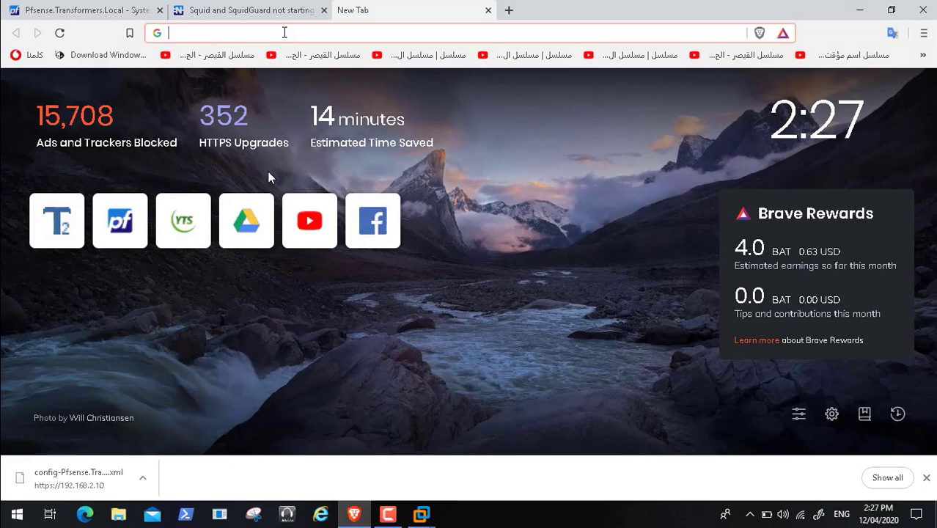
Step: Search 'shutdown pfsense from shell command' and open the 'Best way to shutdown pfsense' thread
text(shutd)
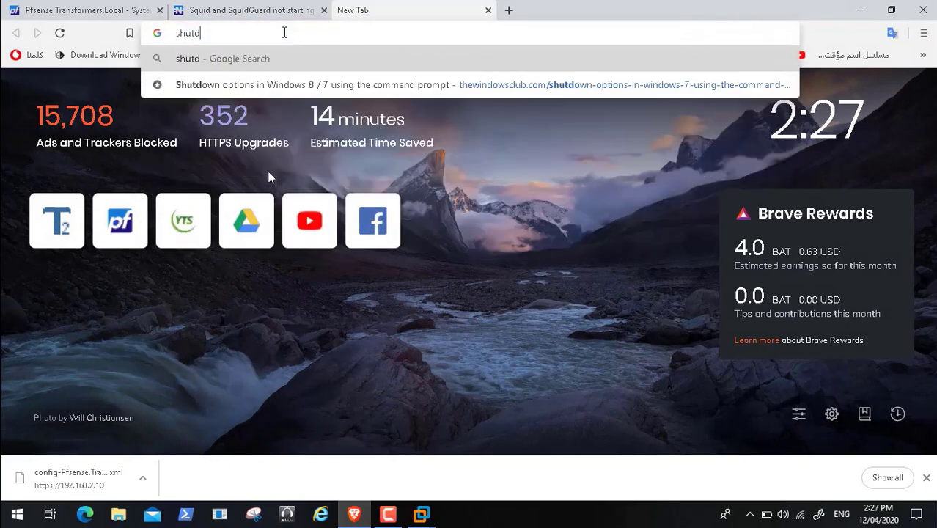
text(own pfsn)
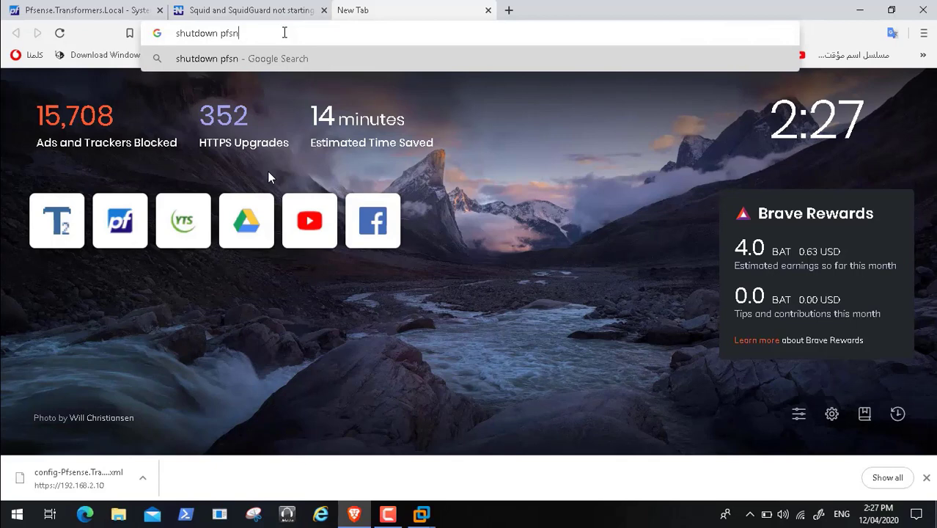
key(BackSpace)
text(ense from )
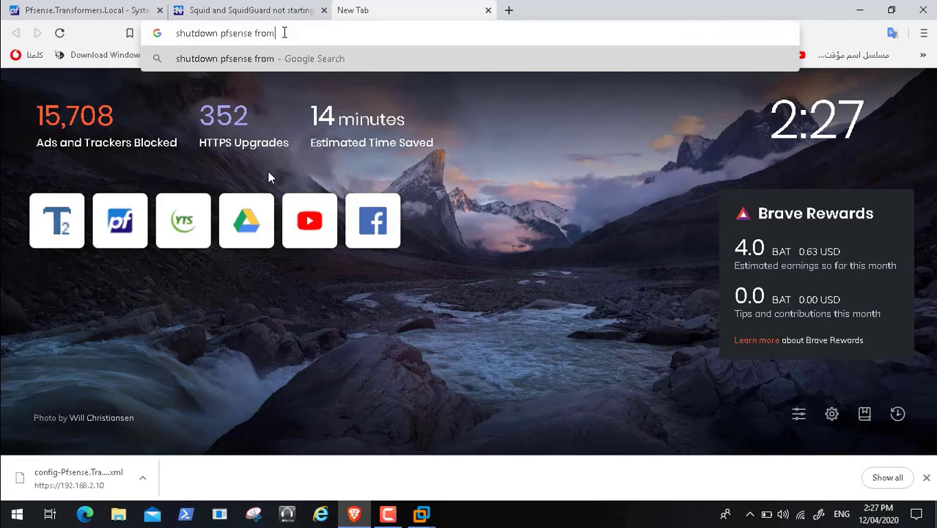
text(shel)
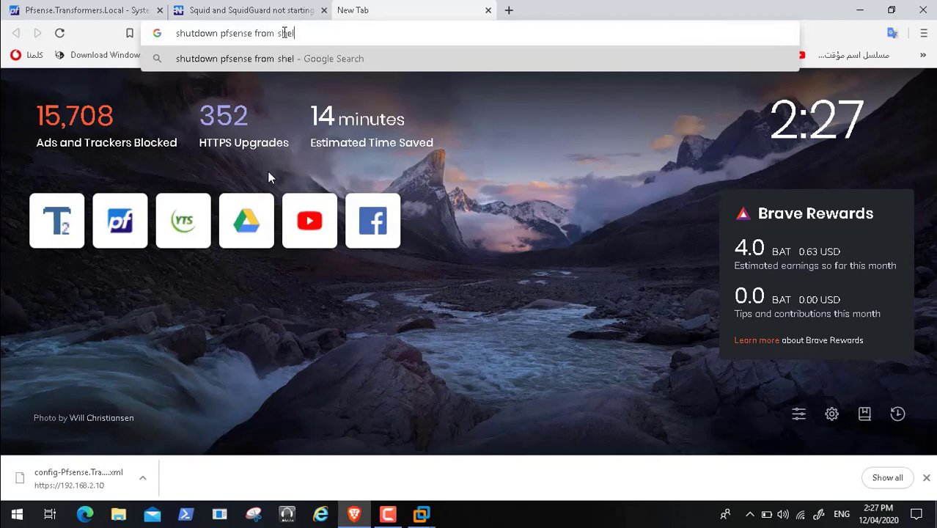
text(l command)
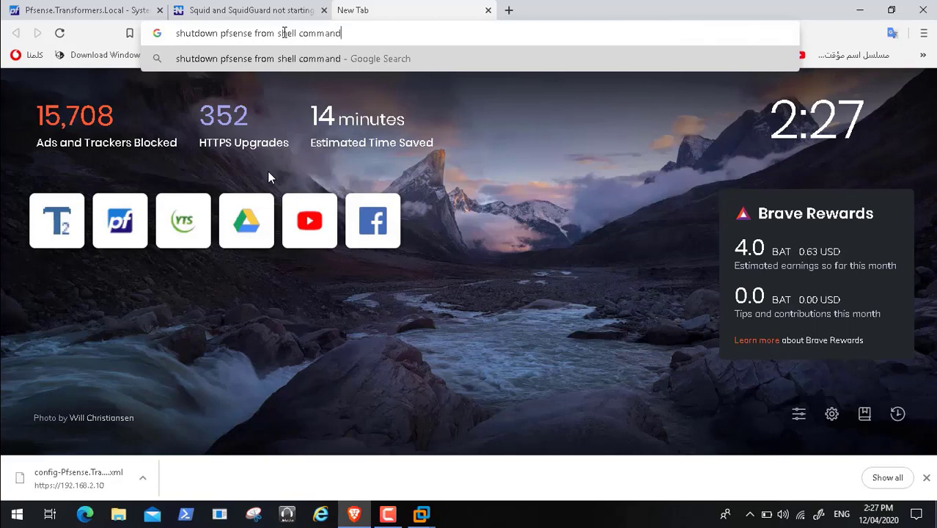
key(Return)
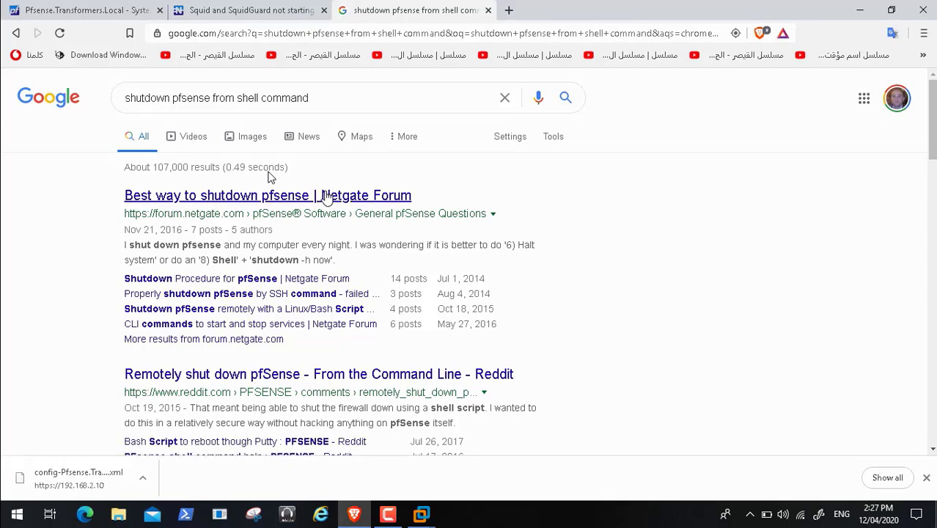
click(322, 203)
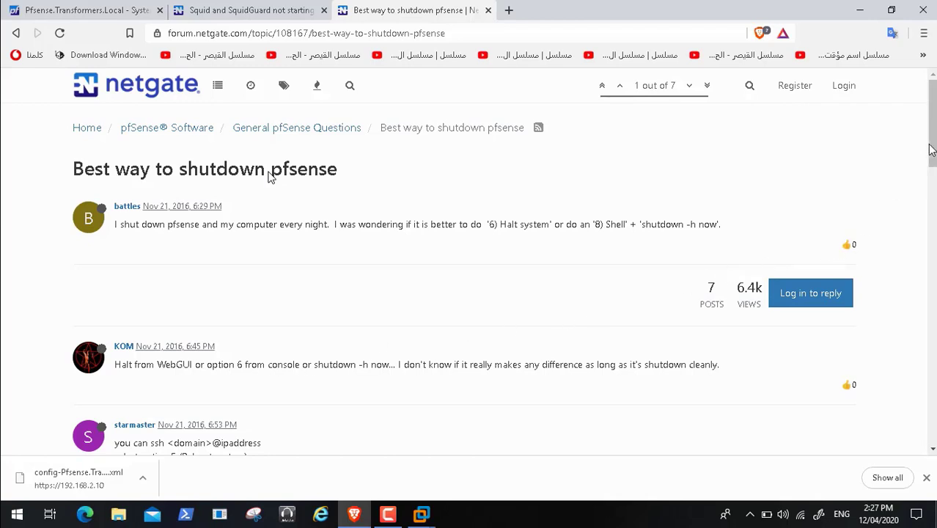
scroll(932, 160, down, 1)
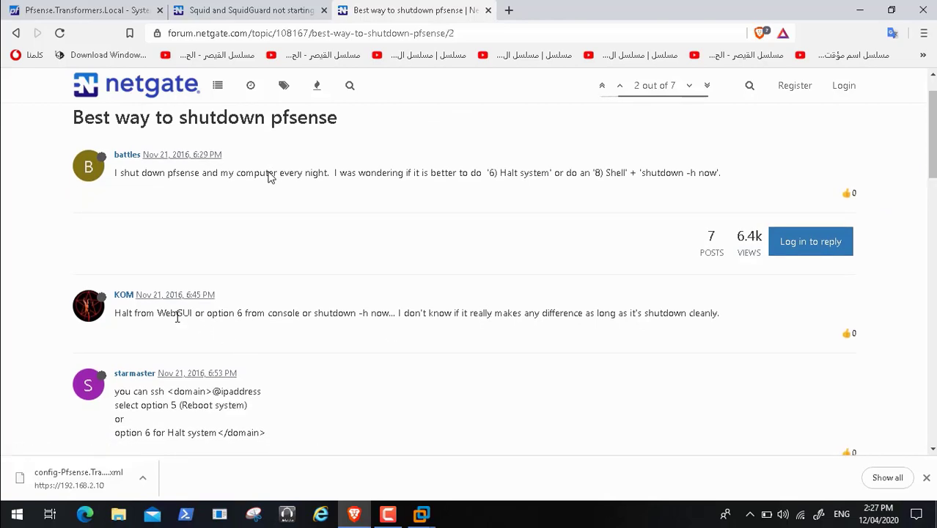
drag(158, 312, 192, 313)
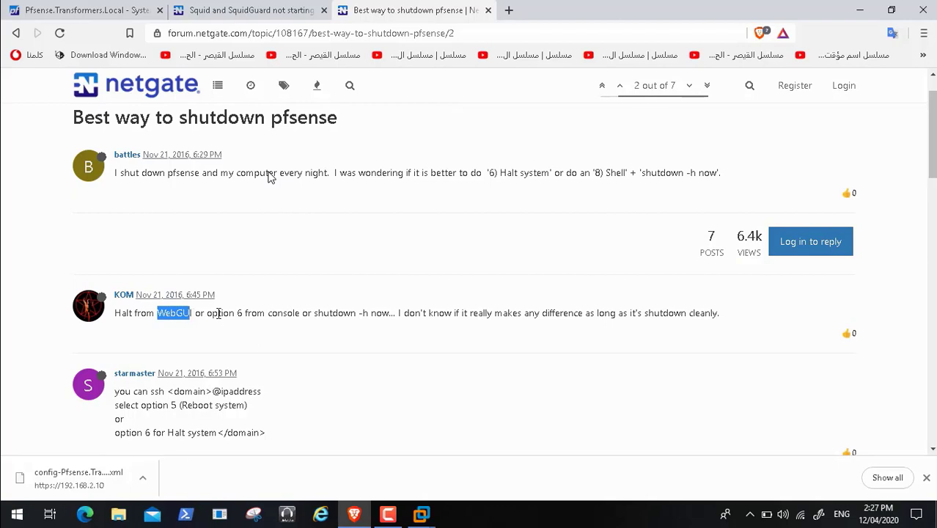
click(107, 11)
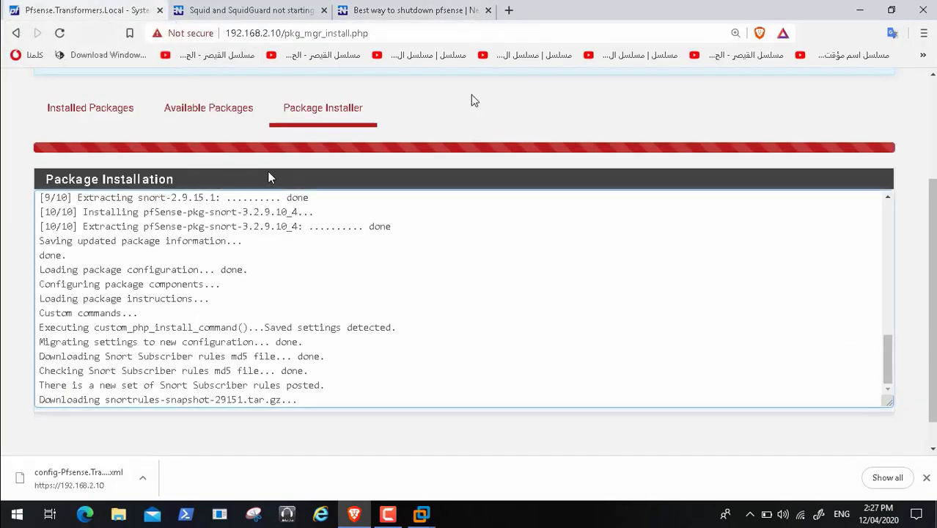
drag(933, 289, 933, 190)
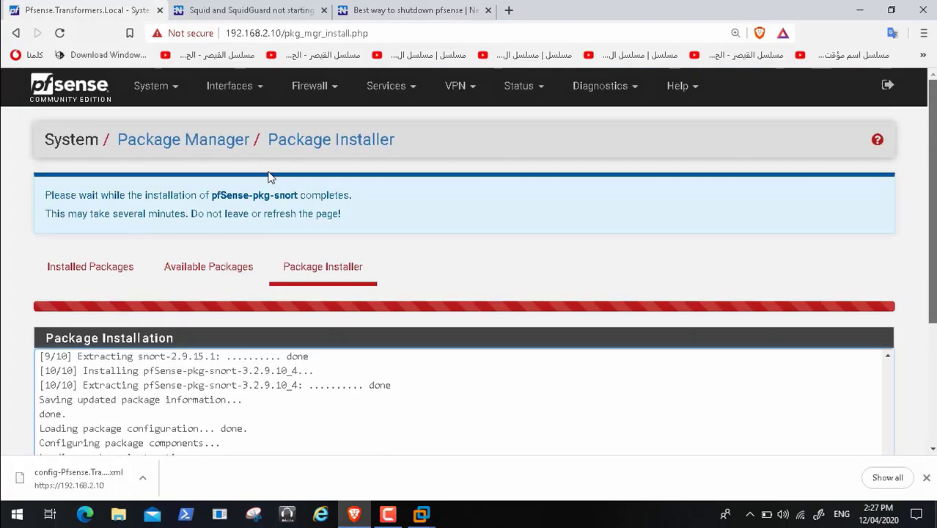
click(633, 88)
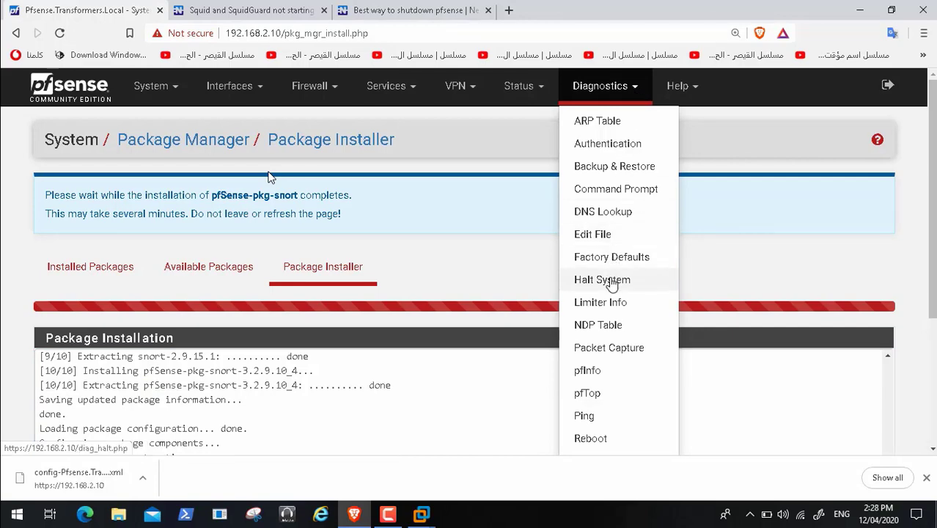
click(414, 9)
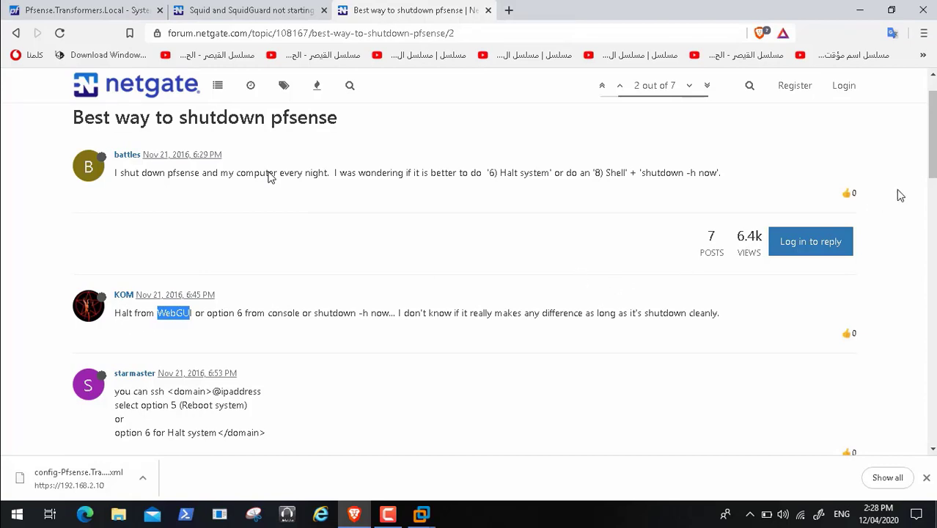
Step: Scroll down the shutdown thread to its last reply
scroll(270, 177, down, 2)
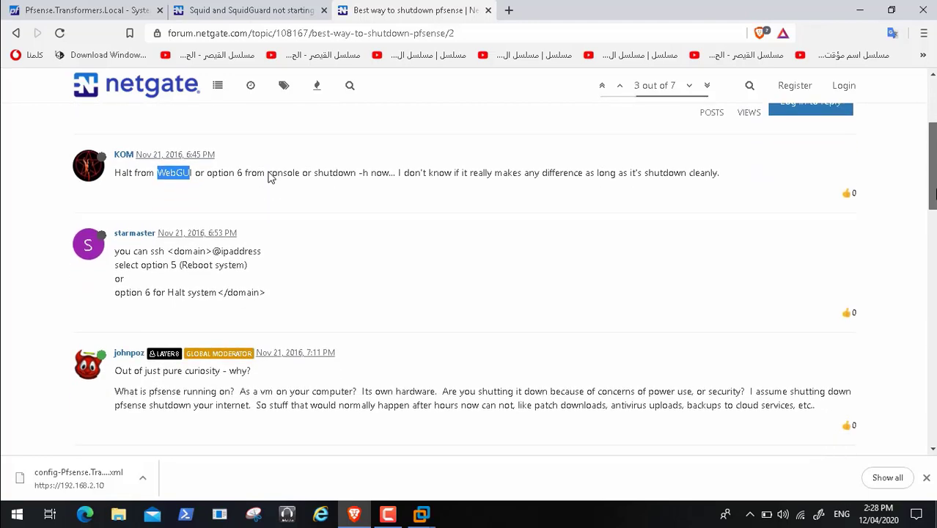
scroll(271, 177, down, 2)
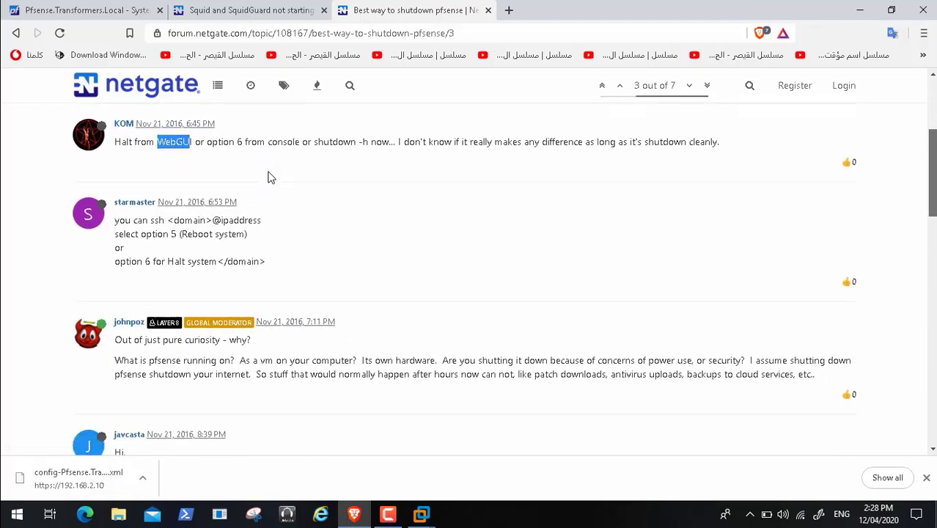
scroll(270, 177, down, 1)
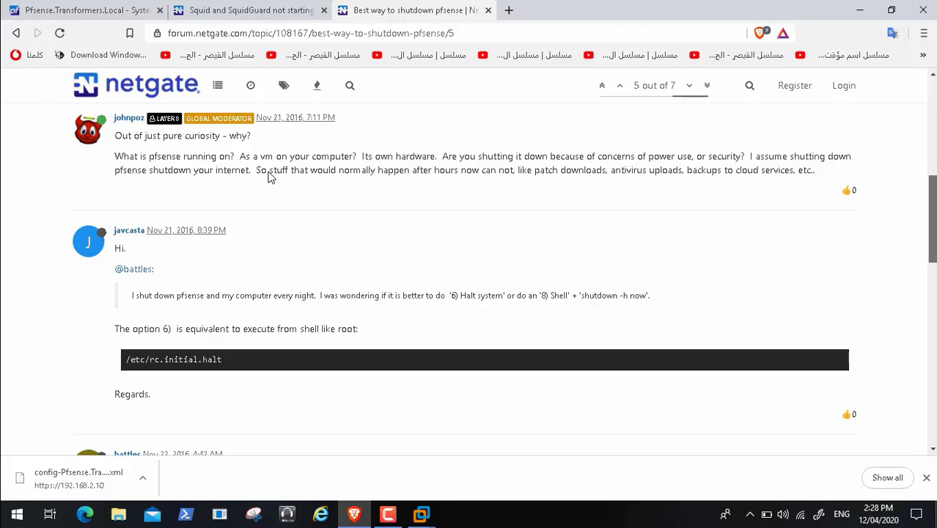
scroll(271, 177, down, 2)
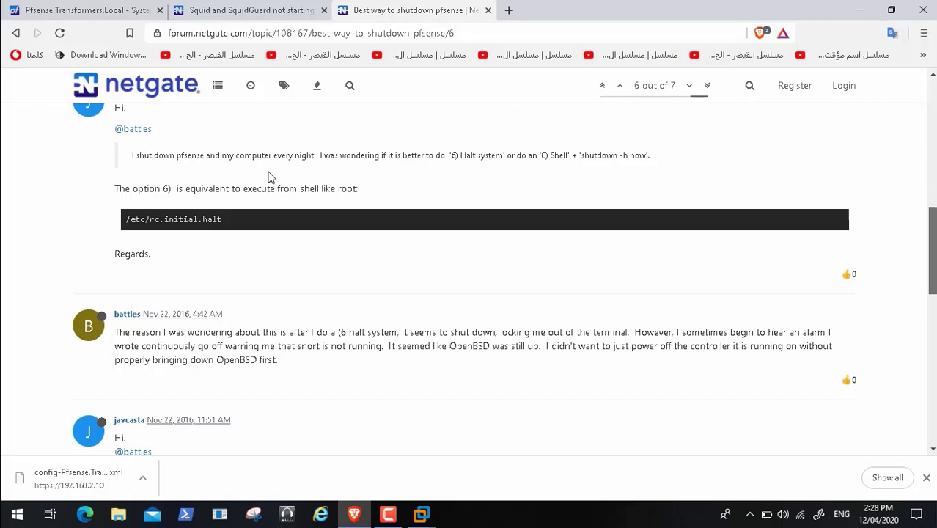
scroll(271, 177, down, 3)
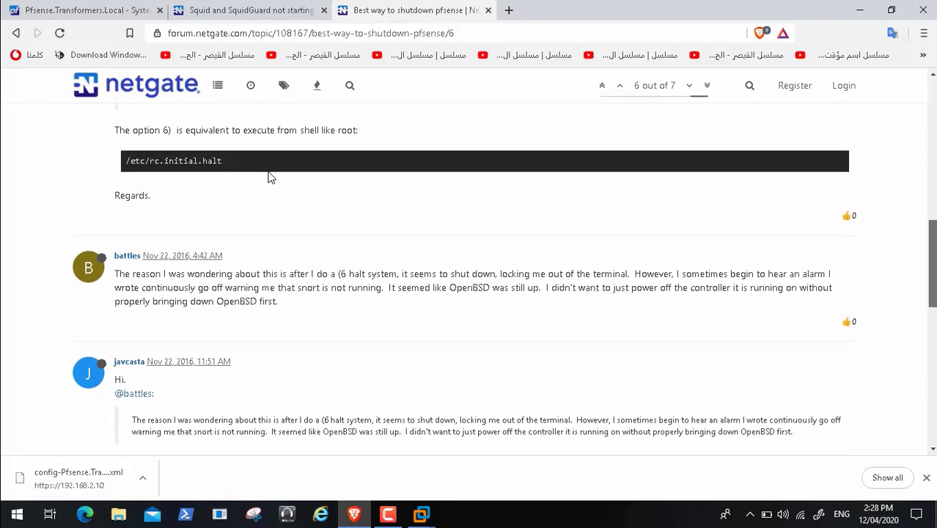
scroll(270, 177, down, 1)
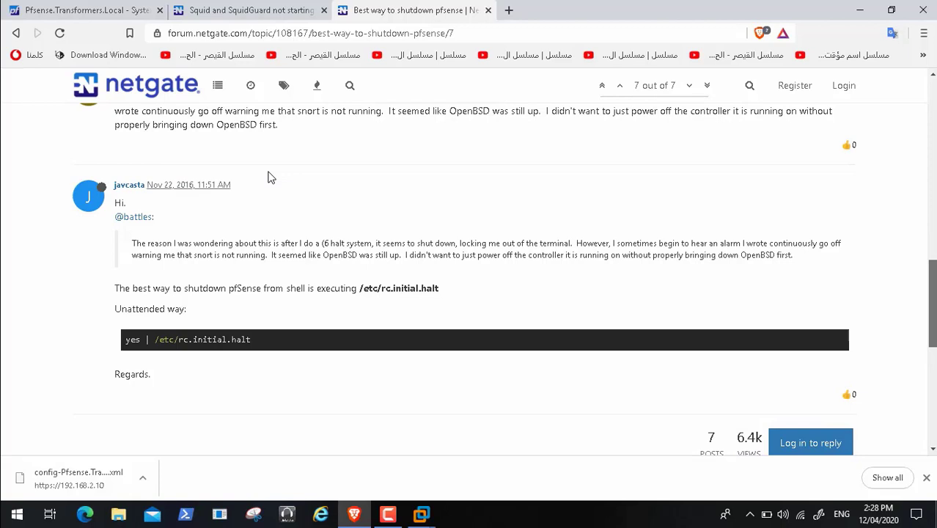
scroll(270, 177, down, 2)
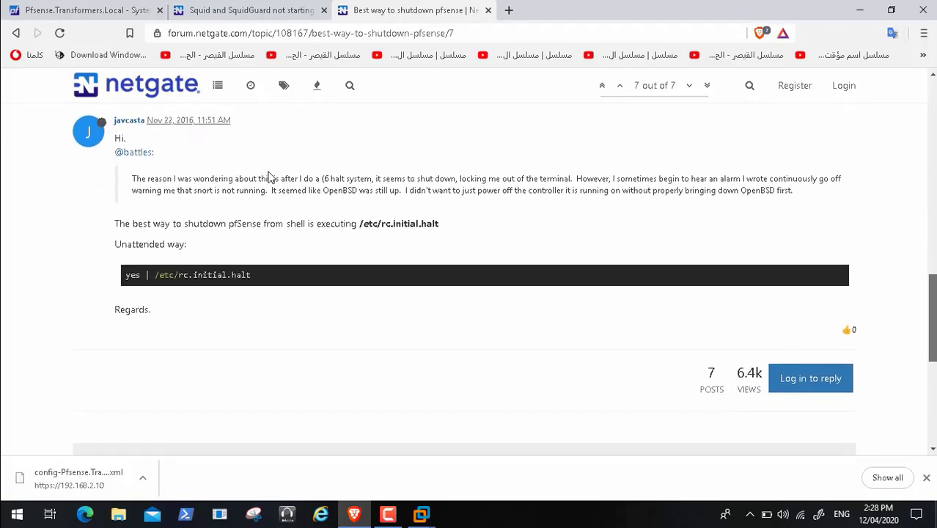
Step: Scroll back up, select 'shutdown -h', and return to the pfSense snort installer tab
scroll(271, 177, up, 2)
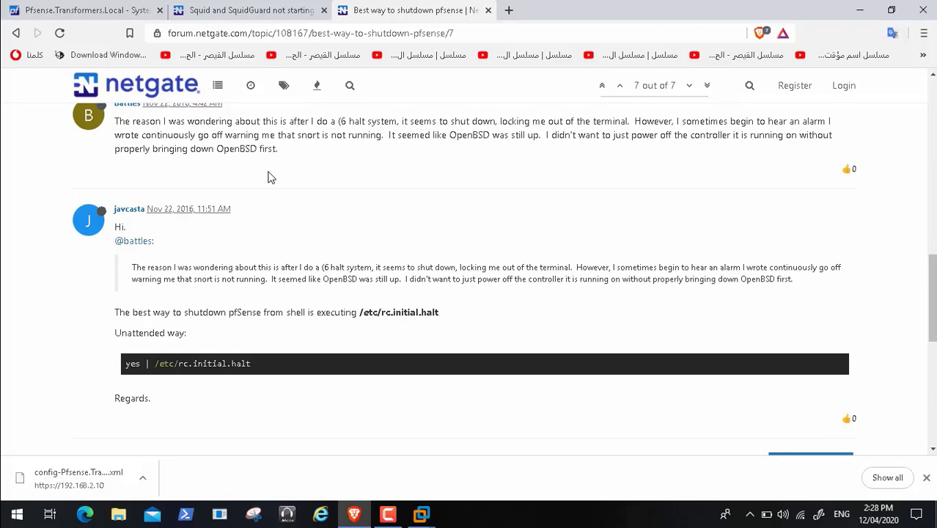
scroll(268, 177, up, 2)
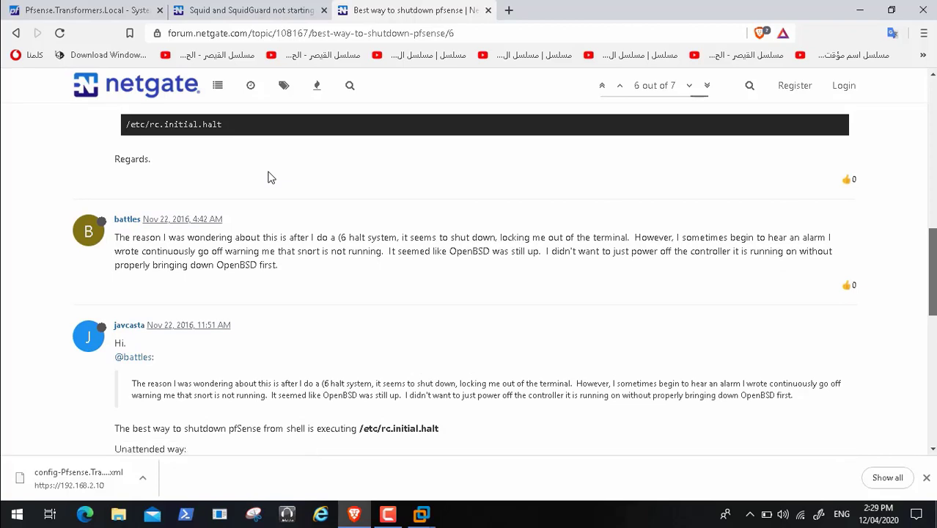
scroll(269, 177, up, 6)
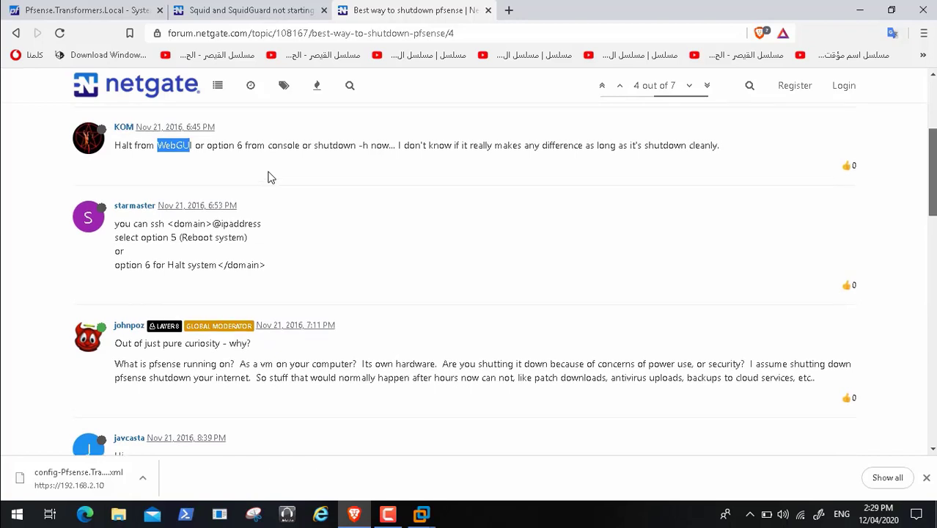
scroll(268, 177, up, 2)
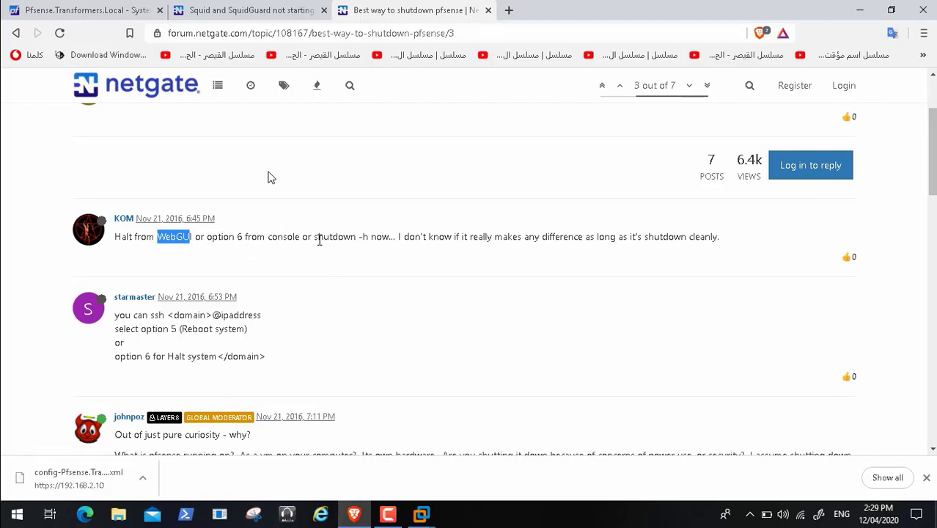
drag(315, 238, 368, 239)
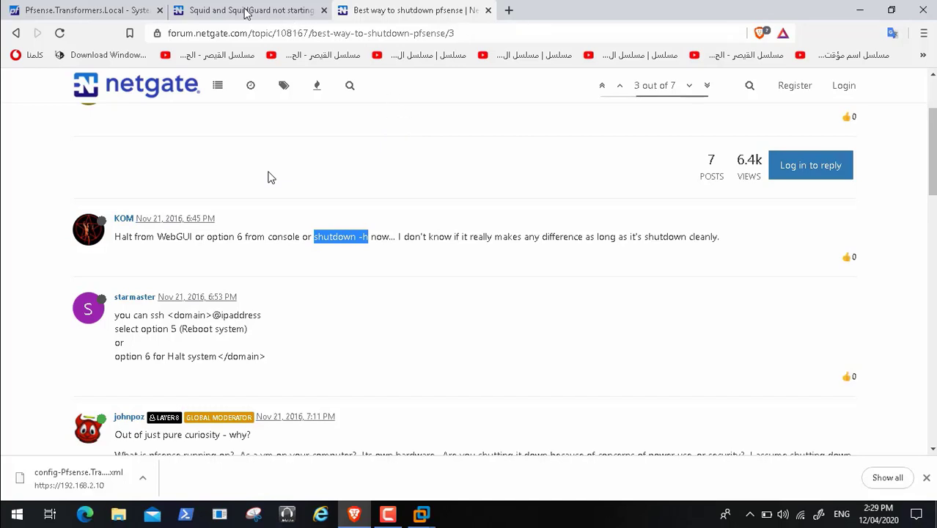
click(106, 11)
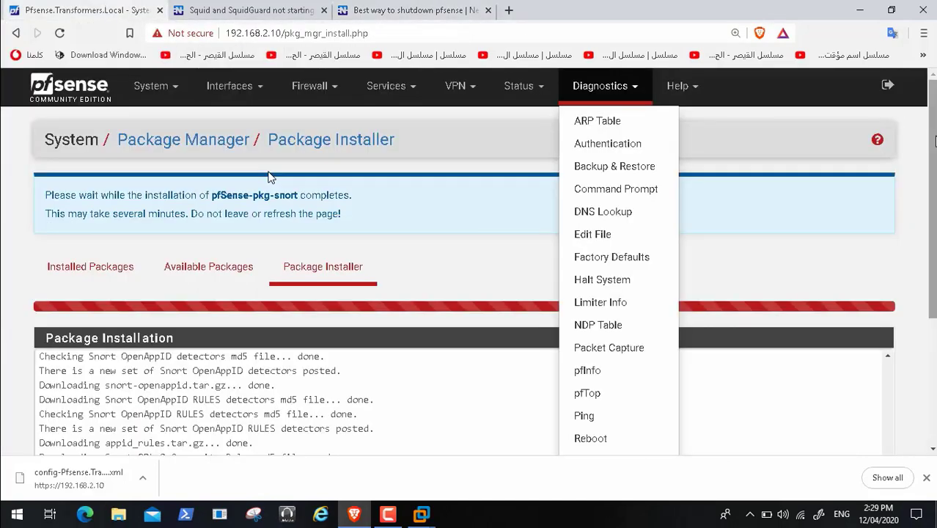
Step: From the completed Snort installation page, bring up the Services menu and scroll down to Snort
scroll(270, 176, down, 3)
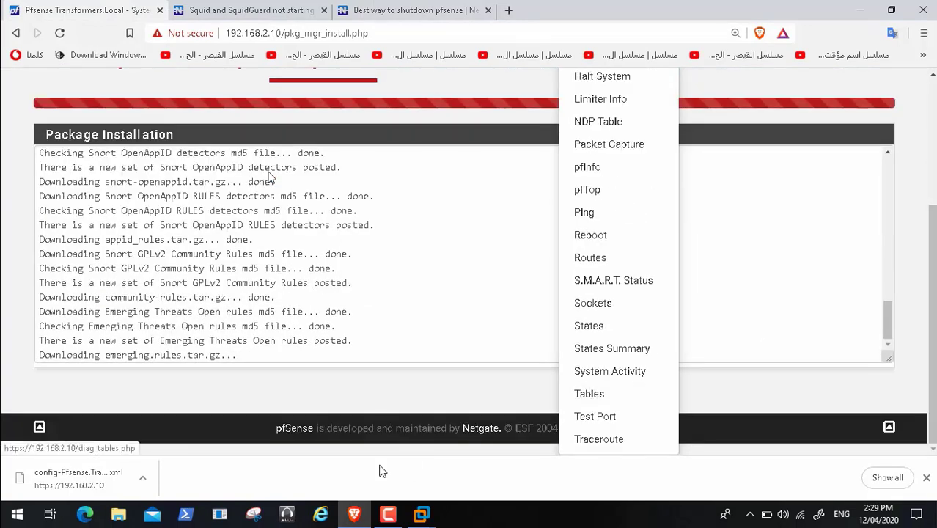
click(388, 515)
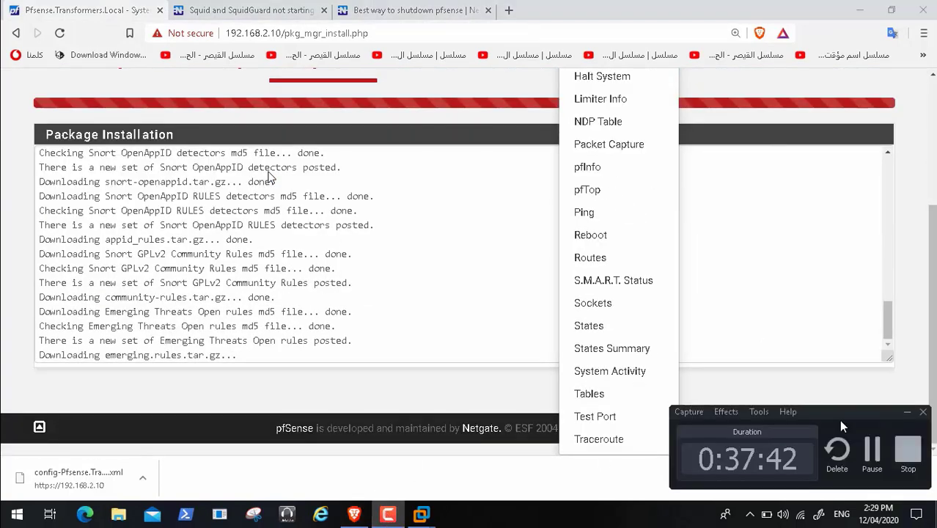
click(872, 449)
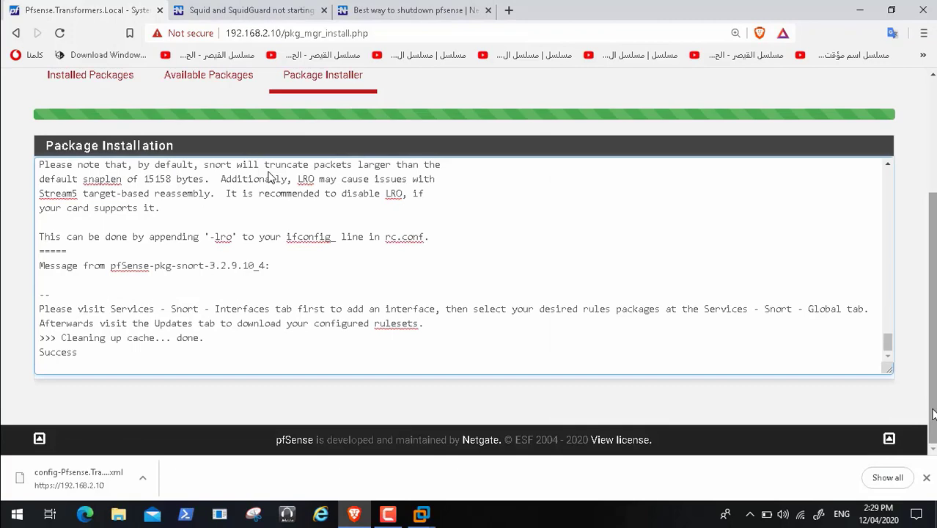
scroll(506, 84, up, 3)
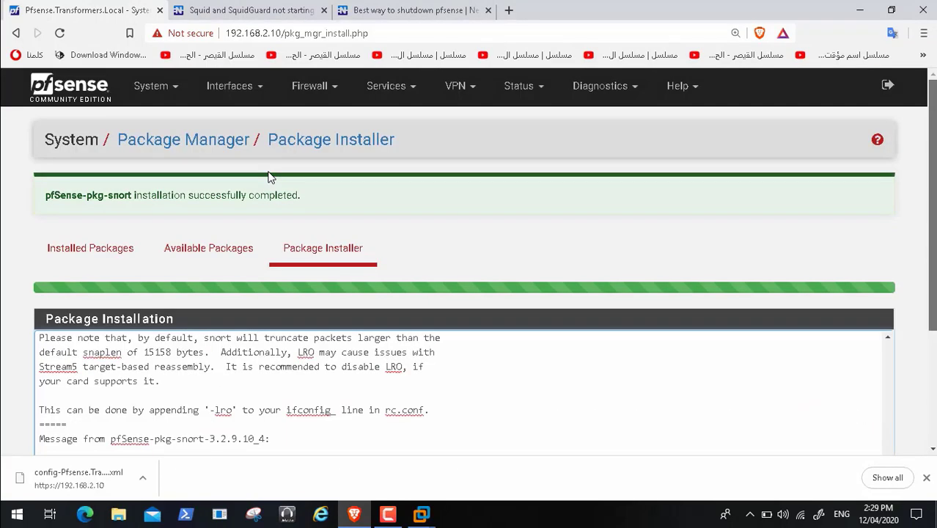
click(386, 86)
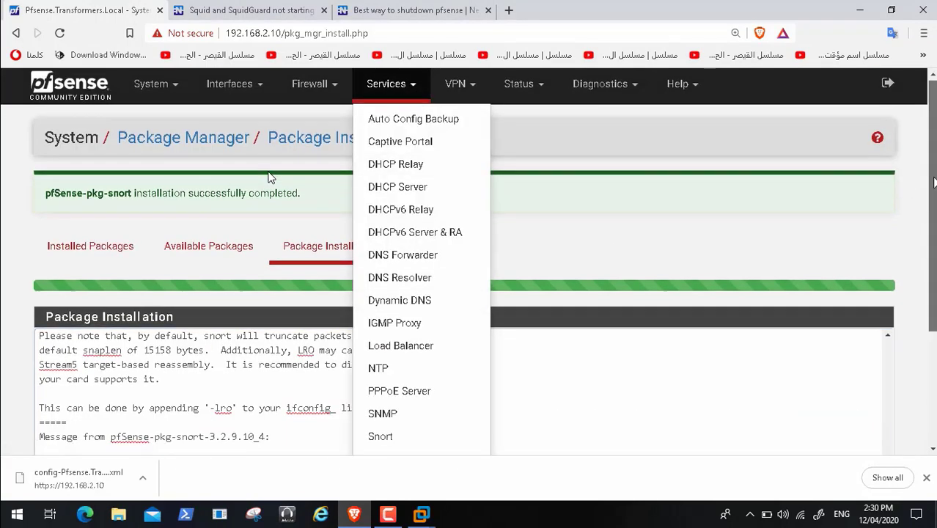
scroll(270, 178, down, 1)
scroll(268, 177, down, 1)
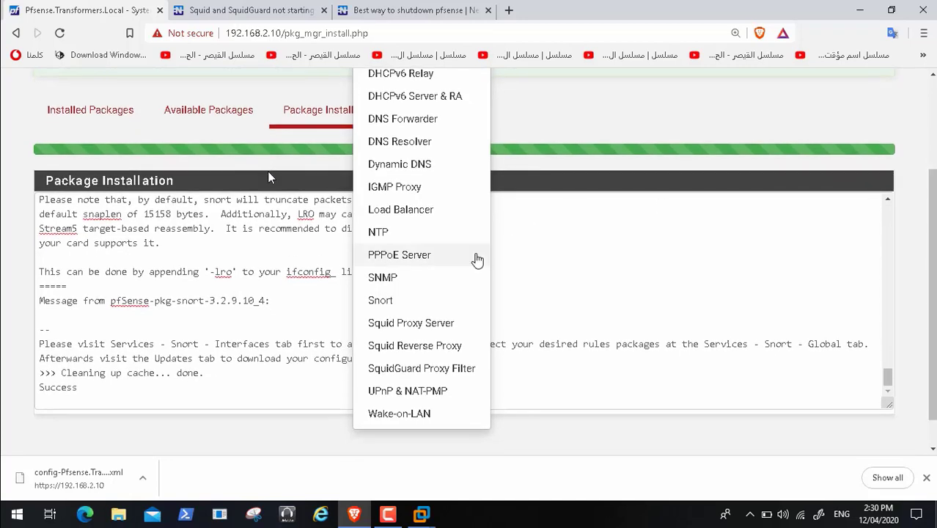
Step: Start Snort on the WAN (em0) interface from the Snort Interfaces page
click(394, 304)
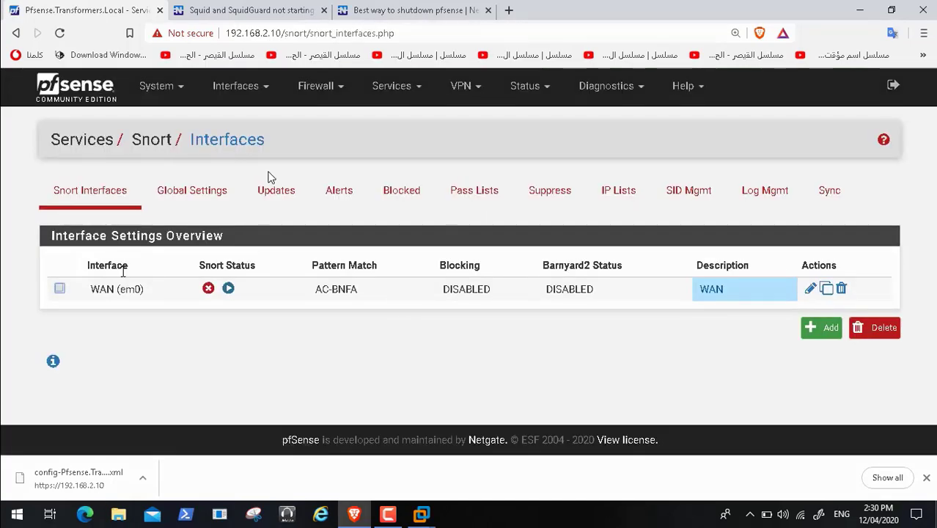
click(59, 288)
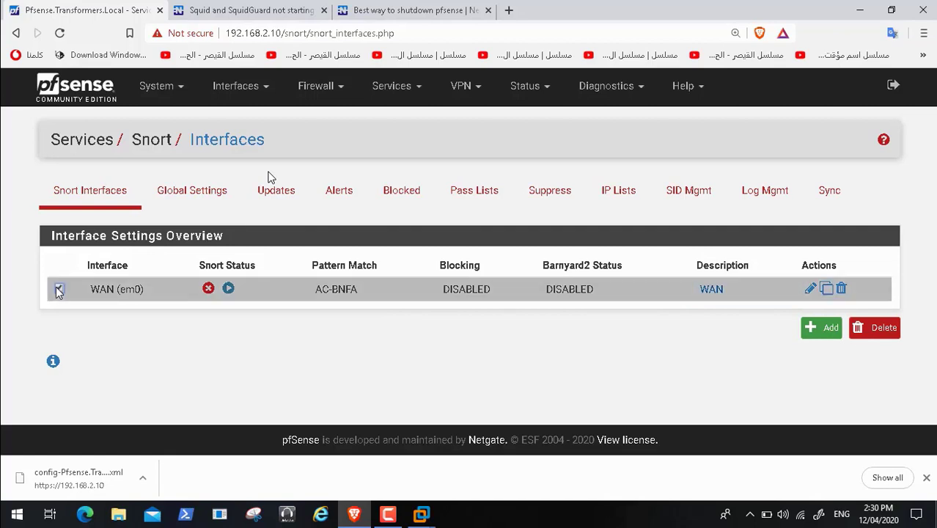
click(229, 289)
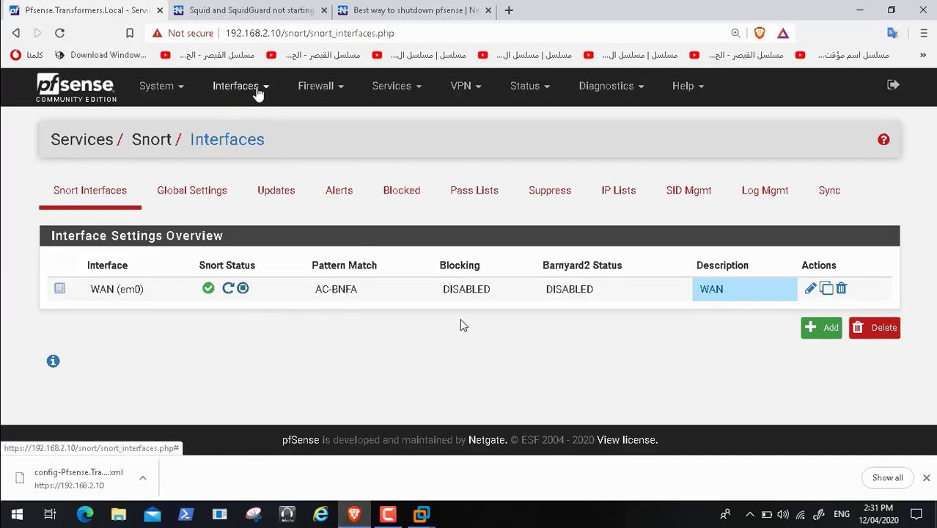
Step: Go to SquidGuard Proxy Filter's Target categories, glancing at the forum thread on SquidGuard not starting
click(259, 90)
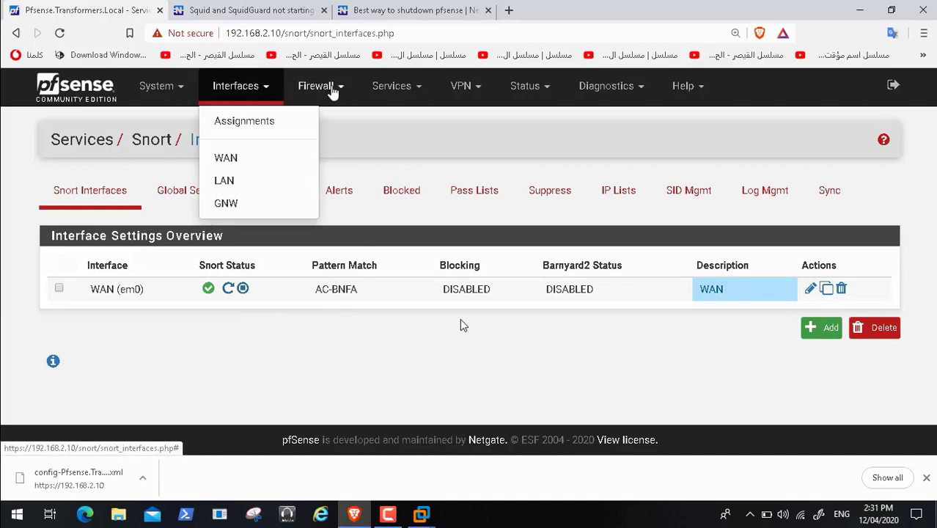
click(402, 92)
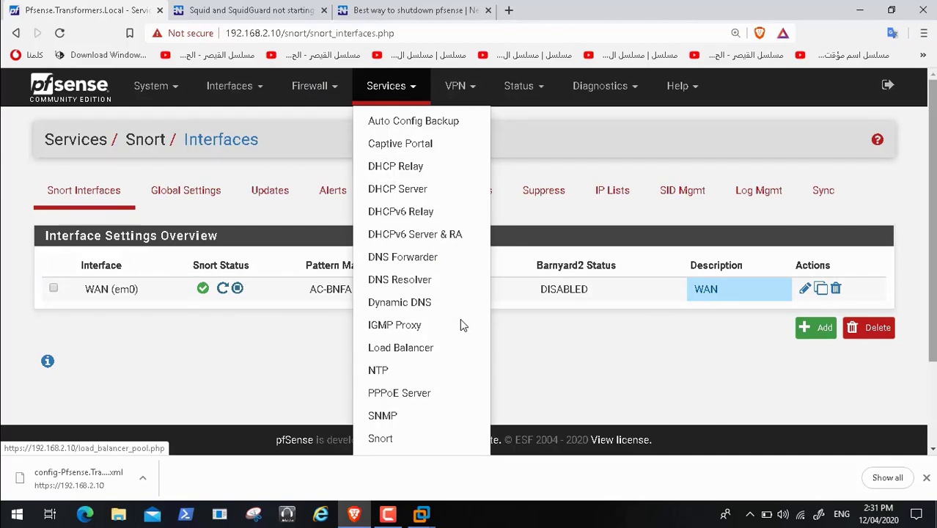
scroll(459, 323, down, 2)
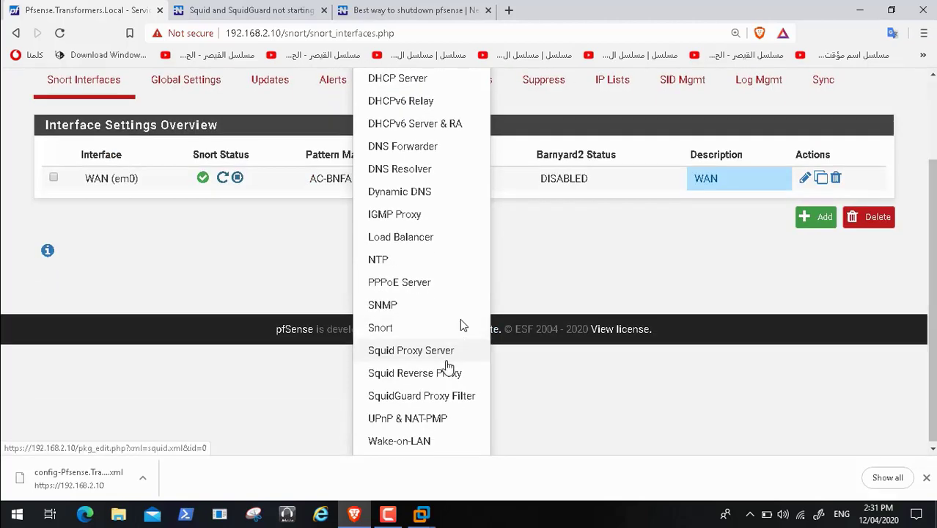
click(450, 395)
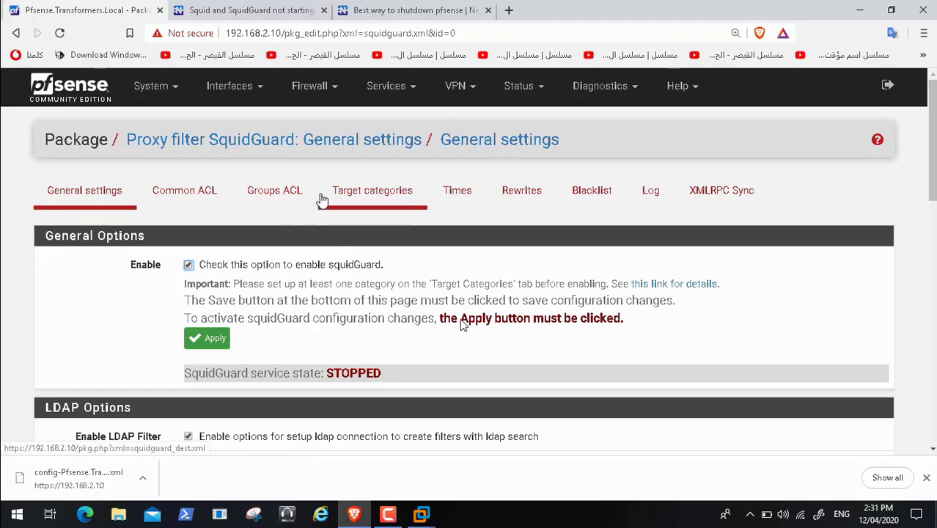
click(359, 202)
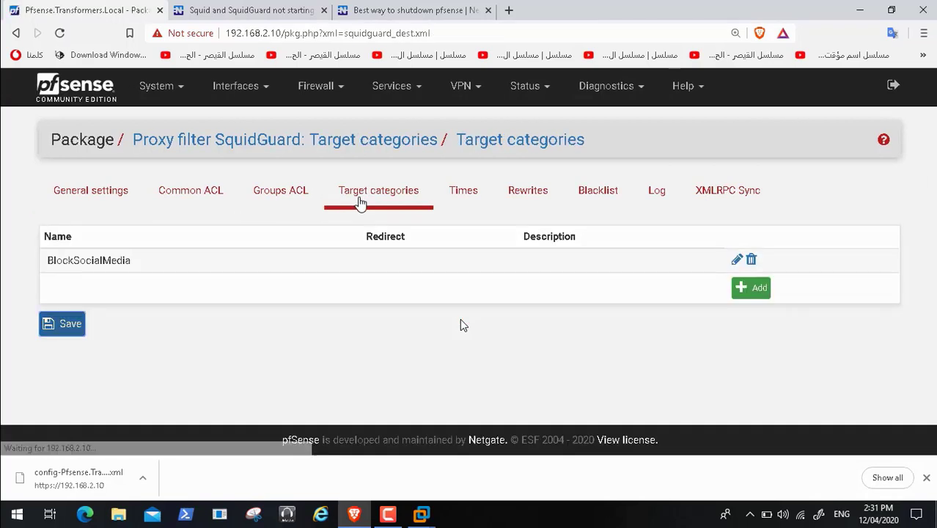
click(265, 9)
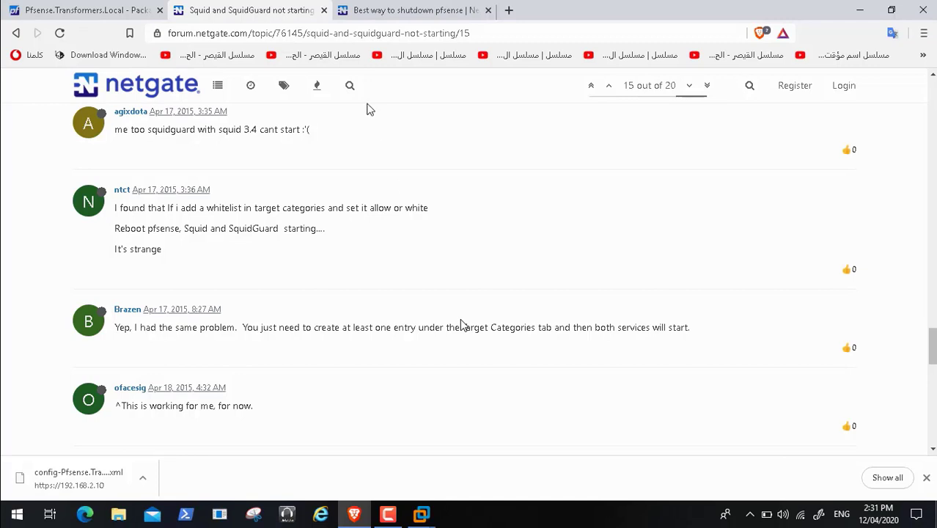
click(81, 9)
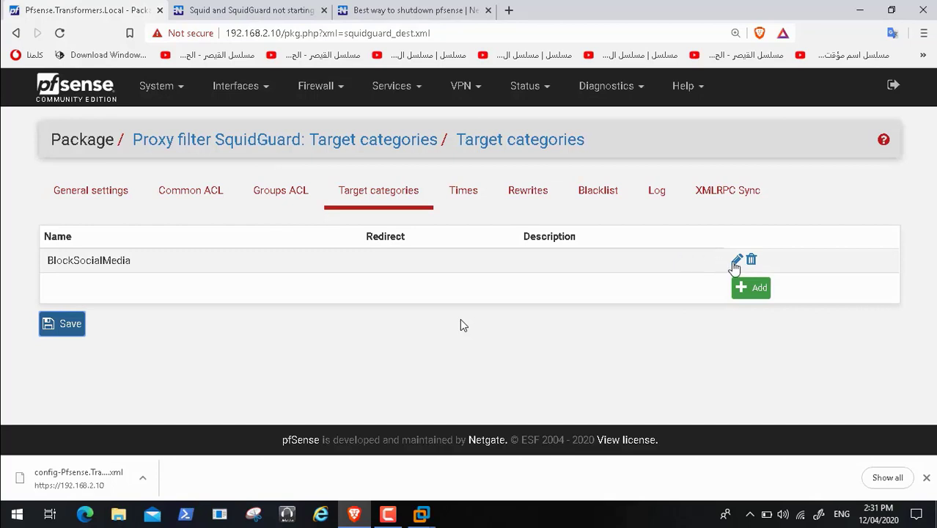
Step: Review BlockSocialMedia's domains (facebook.com, twitter.com, linkedin.com), then go to SquidGuard's Blacklist settings
click(736, 261)
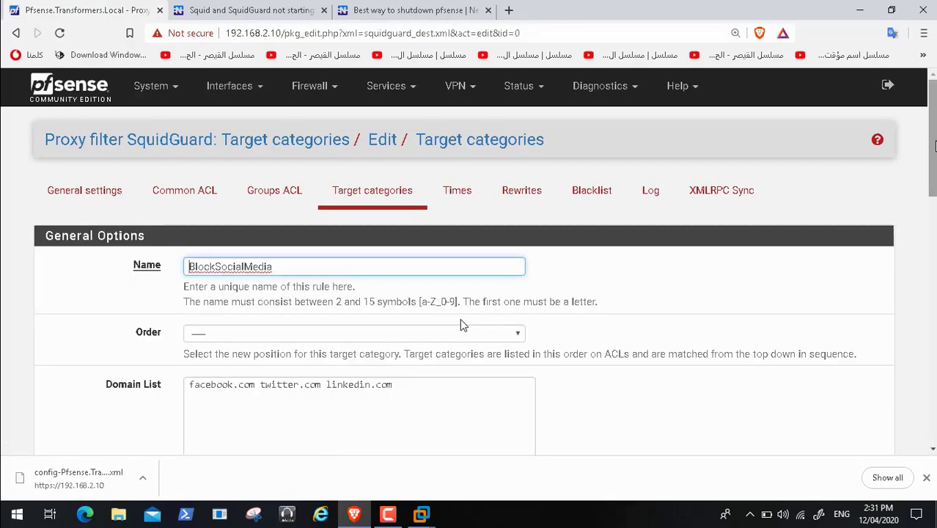
scroll(460, 324, down, 4)
scroll(461, 322, down, 7)
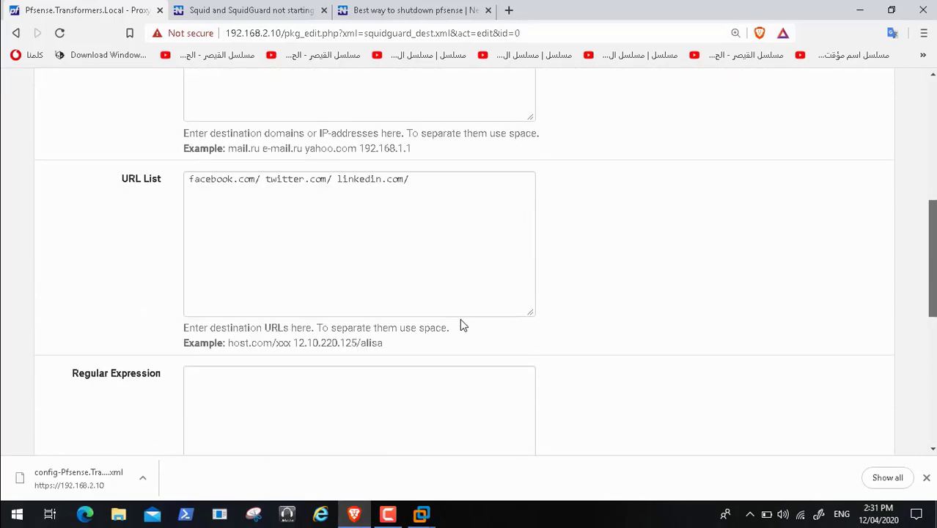
scroll(460, 318, down, 1)
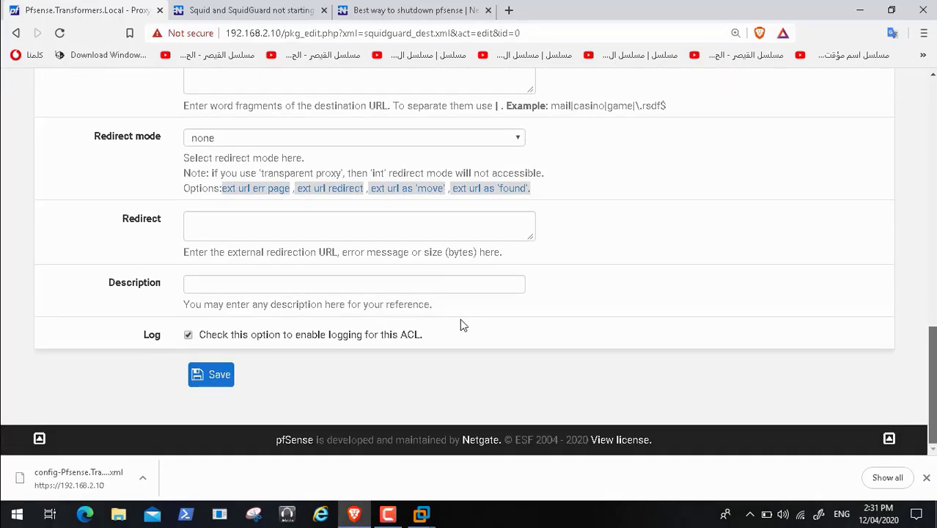
scroll(459, 318, up, 12)
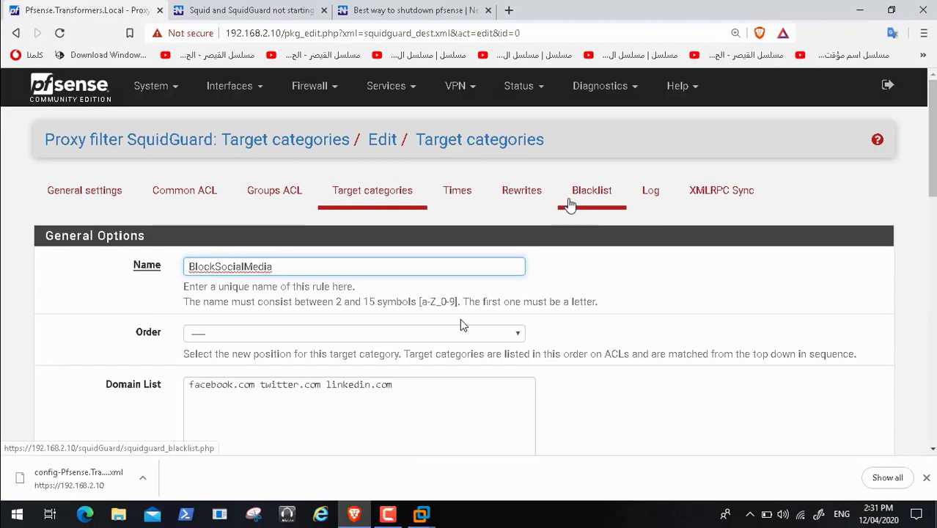
click(570, 205)
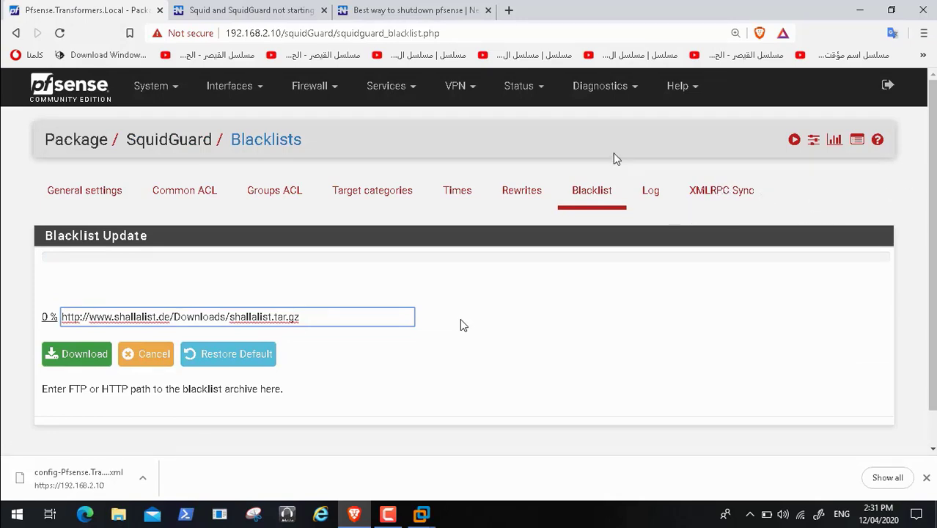
Step: After rechecking the forum thread, return to Target categories and add a new category
click(266, 15)
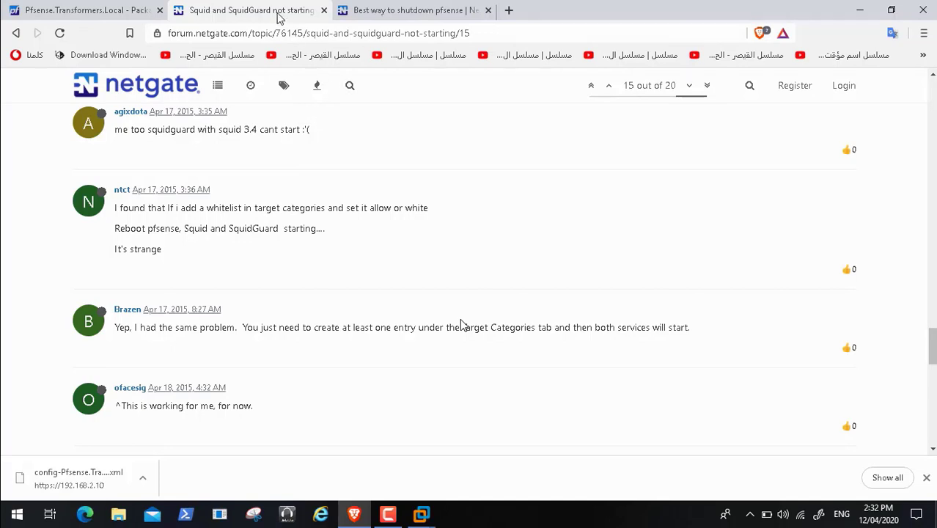
click(103, 11)
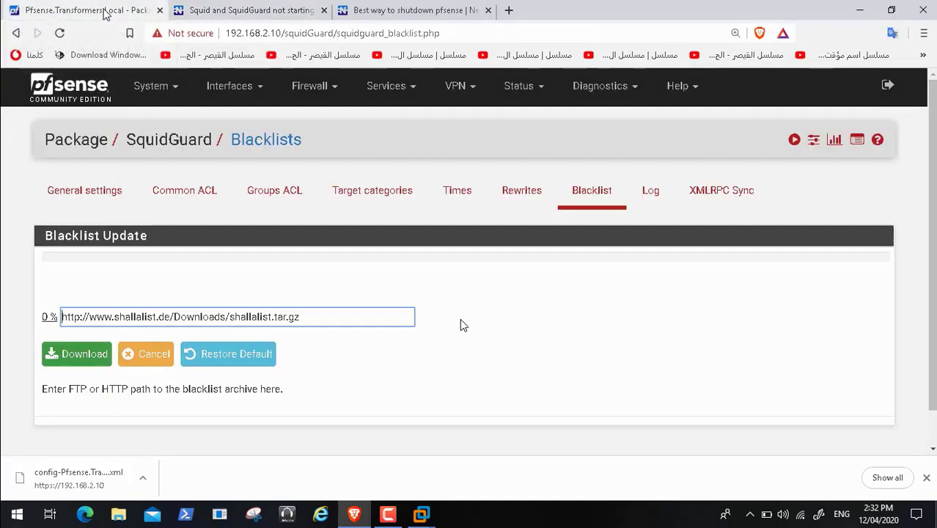
click(379, 198)
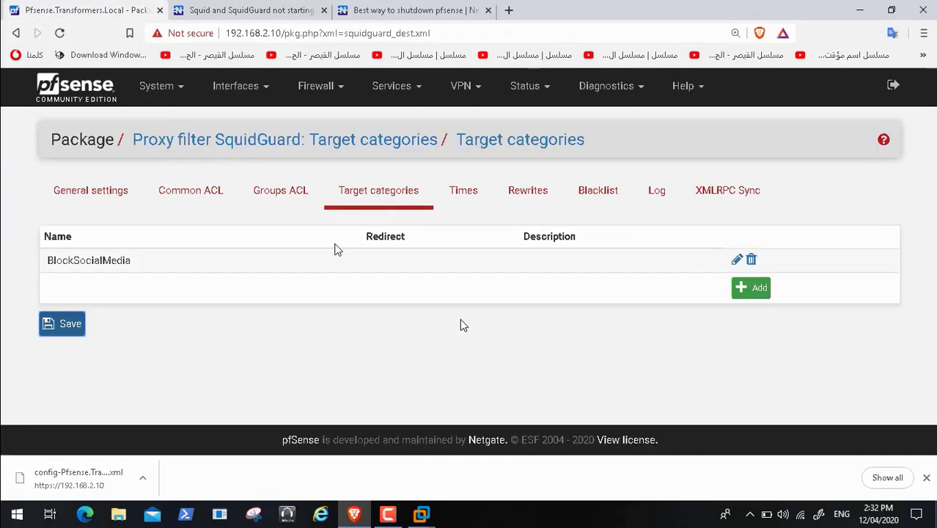
click(743, 291)
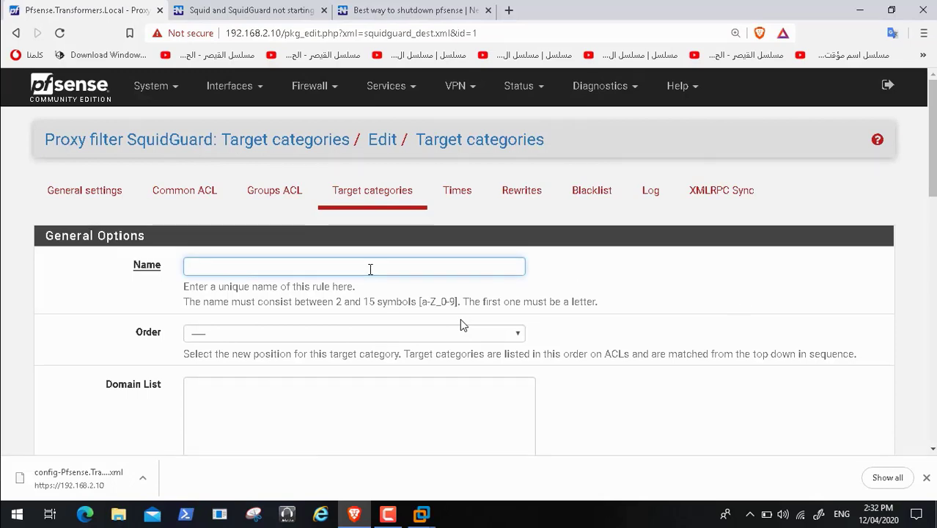
Step: Name the new target category 'Allow Google', correcting typos along the way
text(Allow)
key(BackSpace)
key(BackSpace)
key(BackSpace)
text(low )
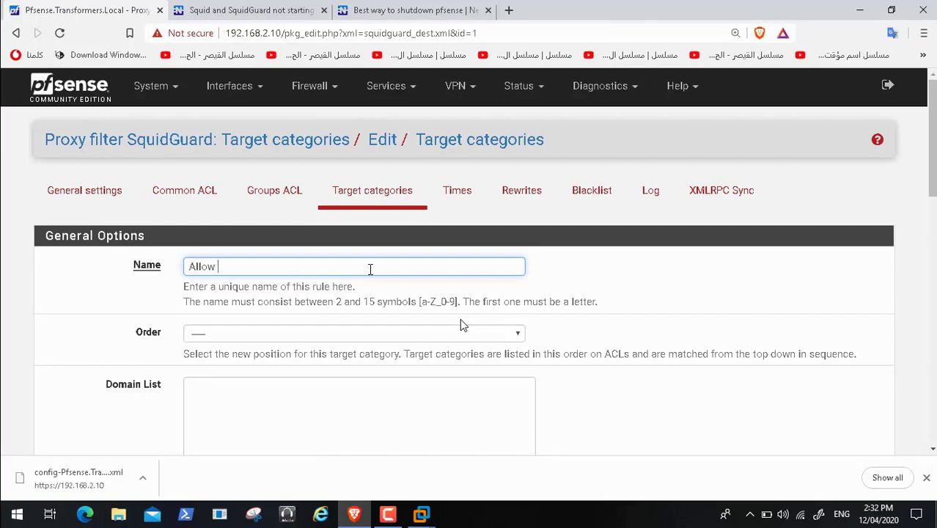
text(Google)
key(BackSpace)
text(e)
Step: Place the category last in order and enter google.com in its domain list
scroll(462, 324, down, 2)
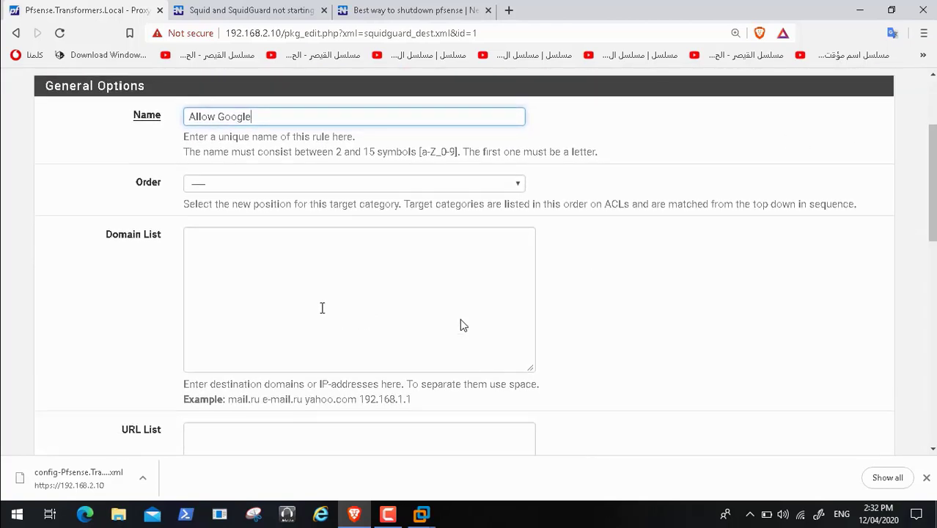
click(321, 308)
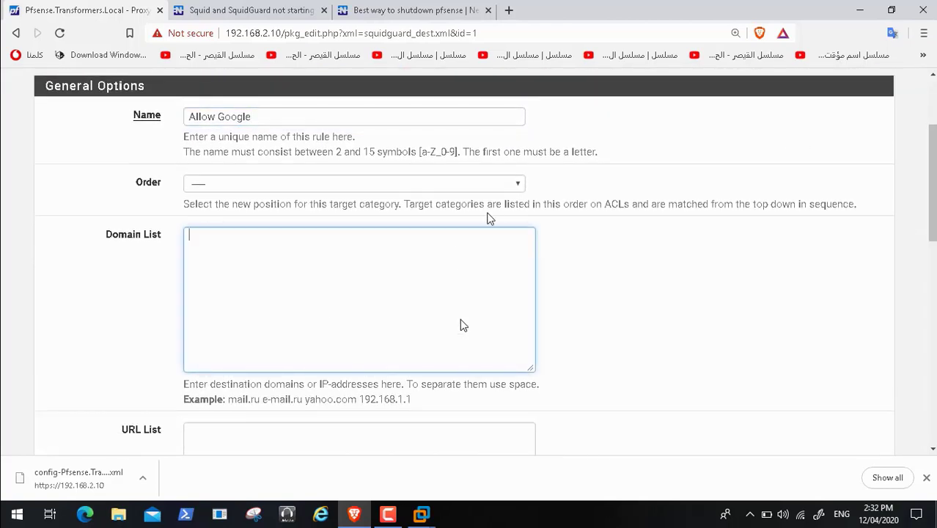
click(513, 187)
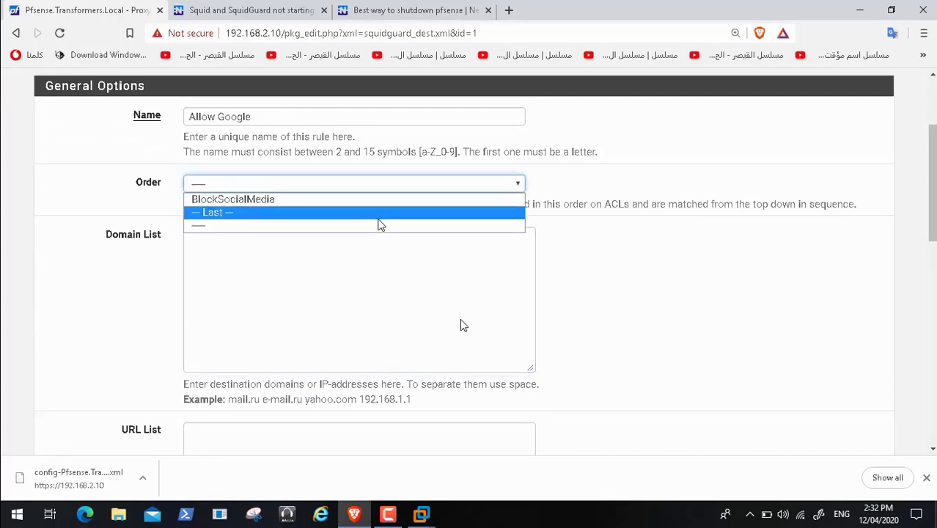
click(379, 219)
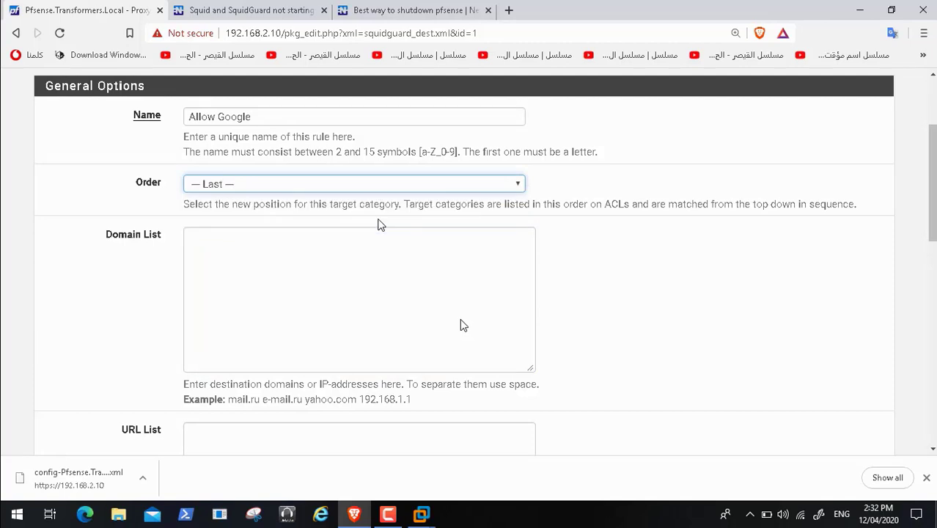
click(217, 276)
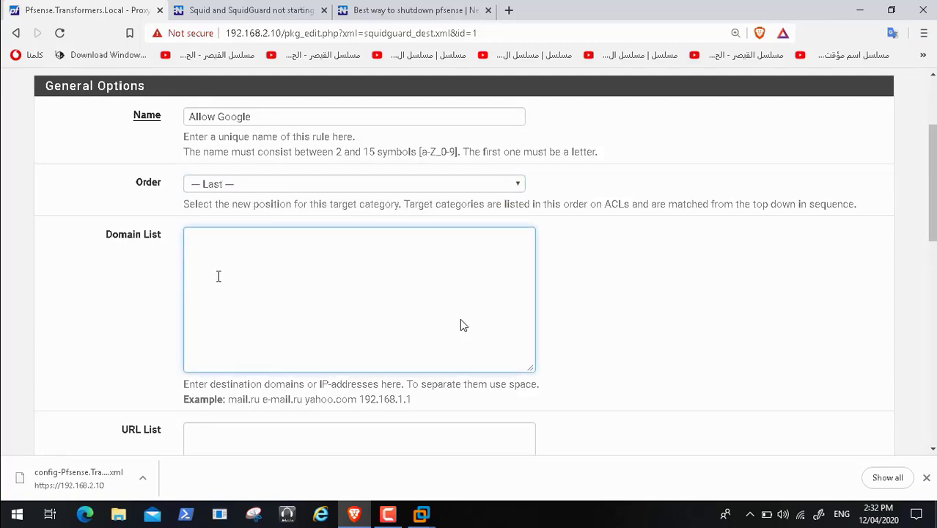
text(google.com)
Step: Review the rest of the category form and consult the forum thread on squidGuard not starting
scroll(463, 325, down, 3)
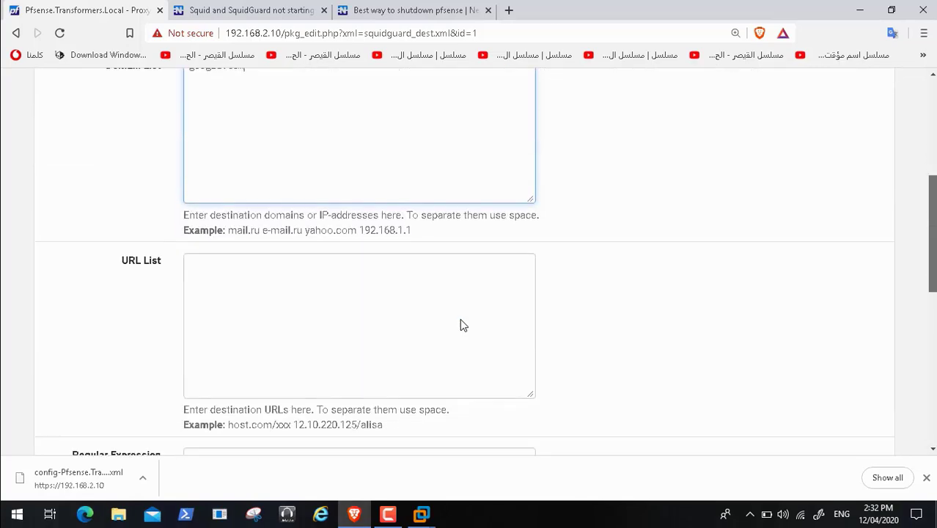
scroll(462, 324, down, 5)
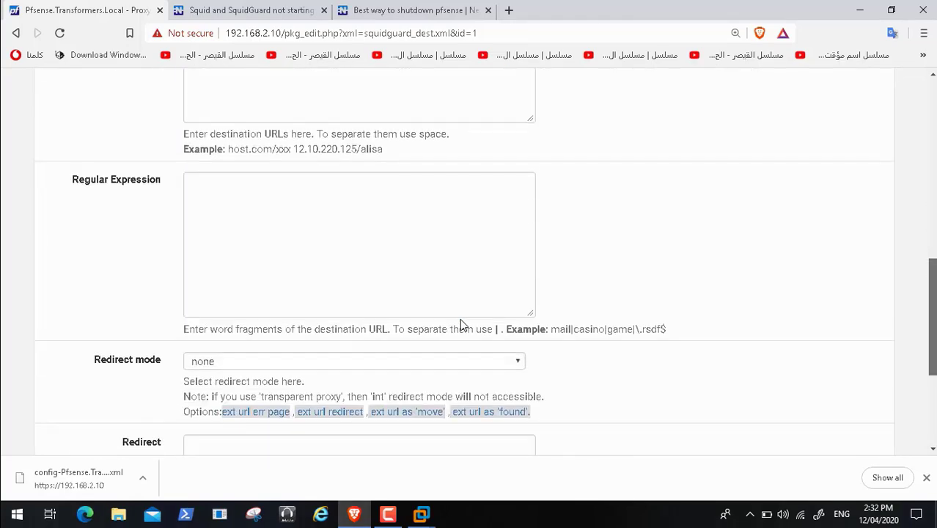
scroll(463, 325, down, 4)
scroll(463, 325, up, 6)
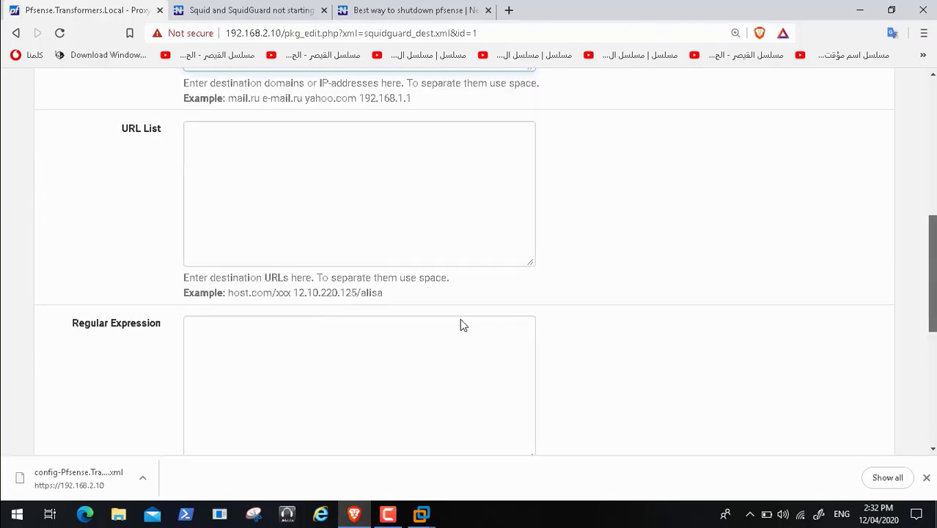
scroll(462, 325, up, 8)
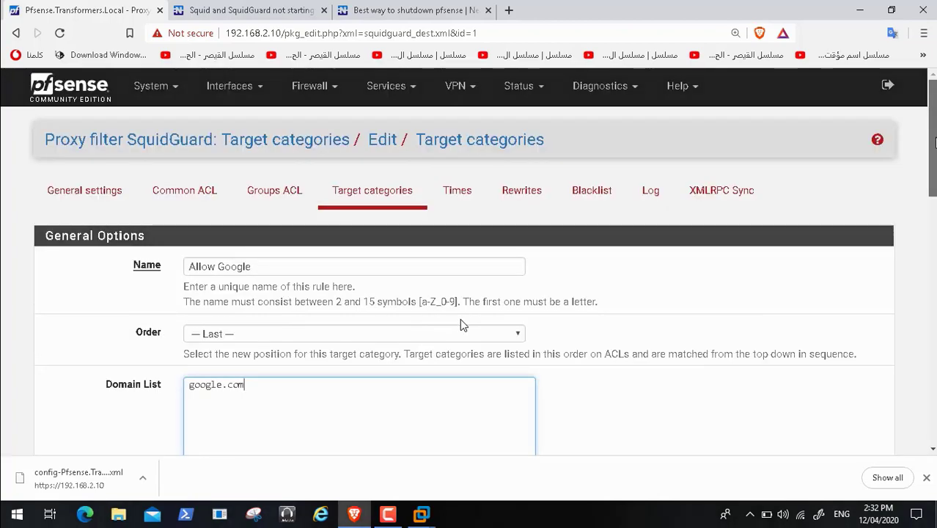
scroll(462, 324, down, 1)
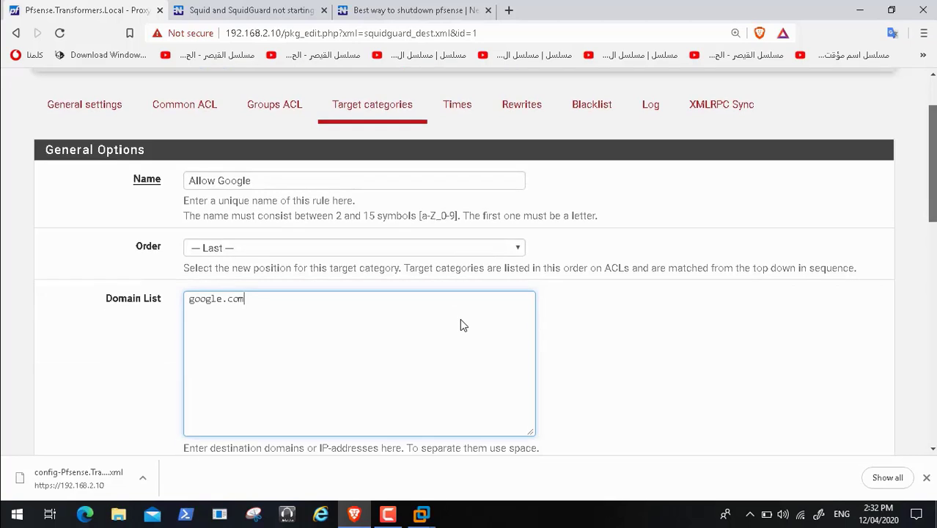
scroll(462, 325, down, 1)
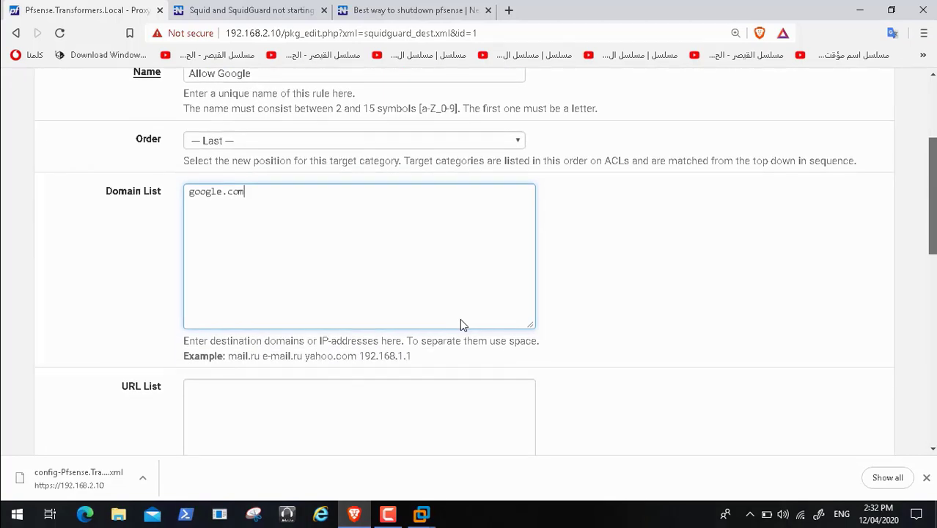
scroll(463, 324, up, 1)
scroll(463, 325, up, 1)
scroll(461, 325, up, 2)
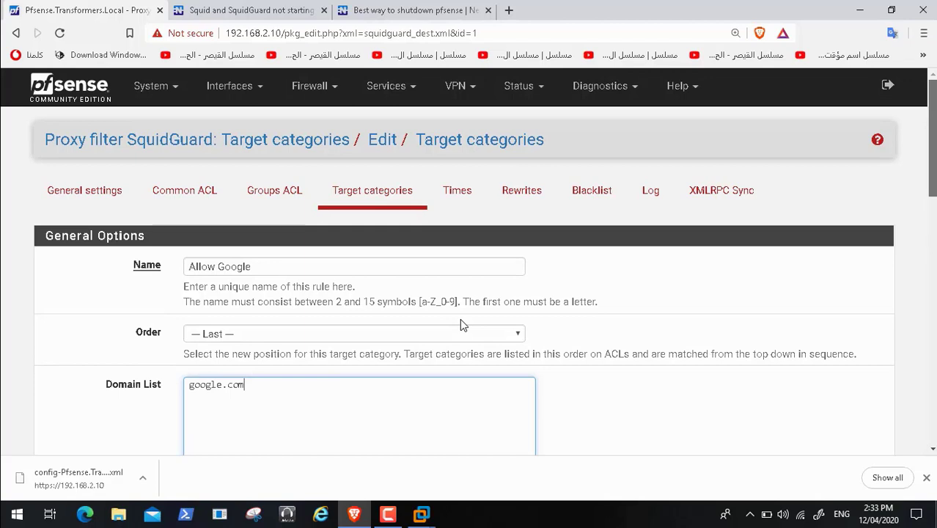
scroll(461, 325, down, 2)
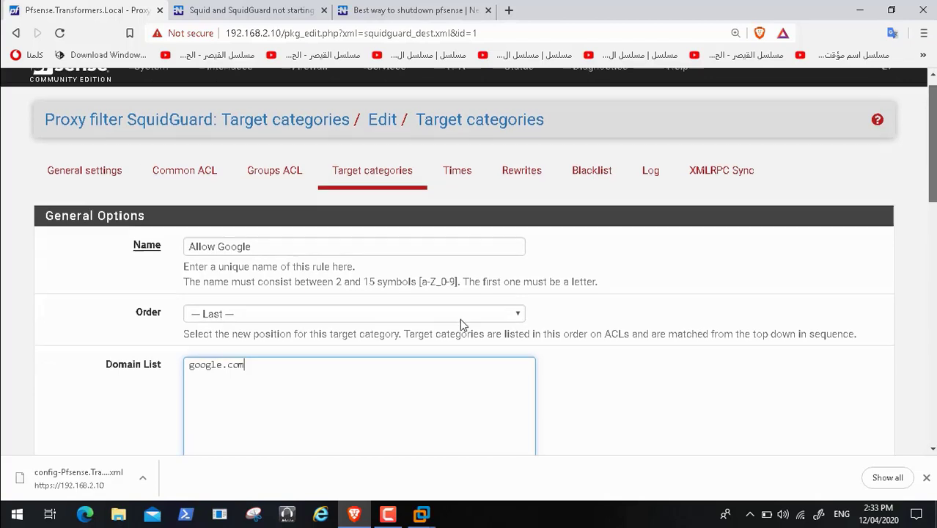
scroll(462, 325, down, 3)
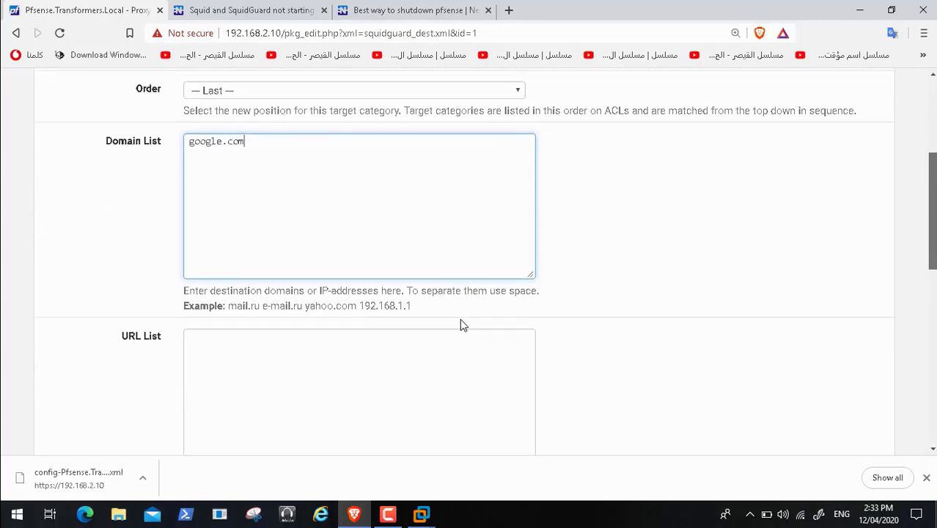
scroll(460, 324, down, 5)
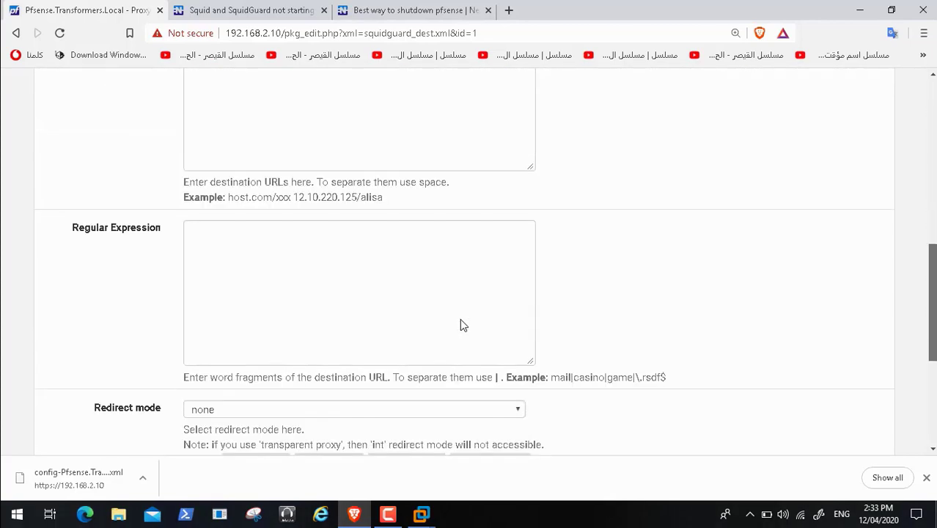
scroll(460, 325, down, 1)
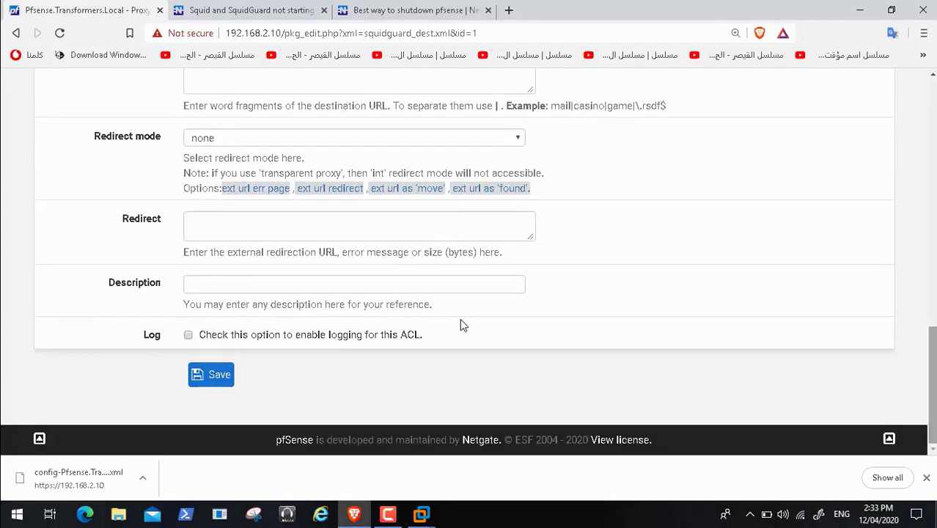
click(218, 17)
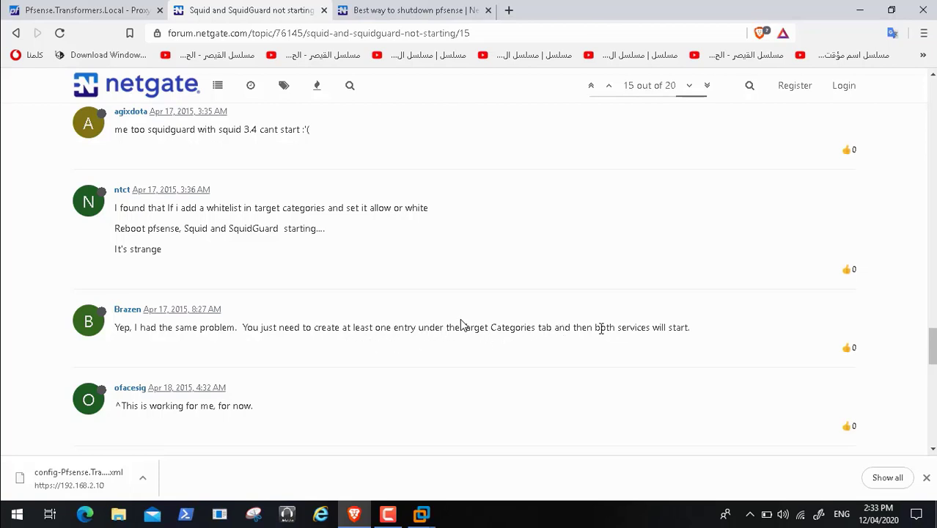
click(90, 10)
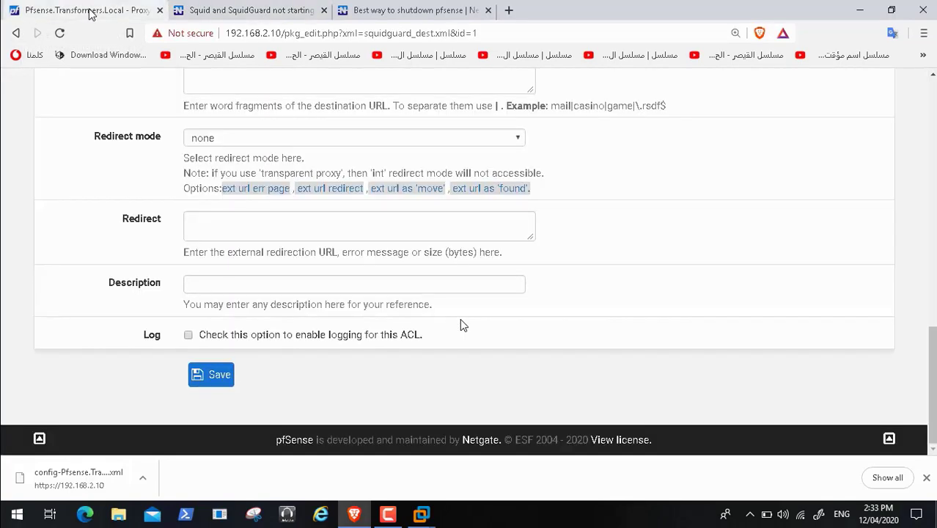
scroll(461, 320, up, 8)
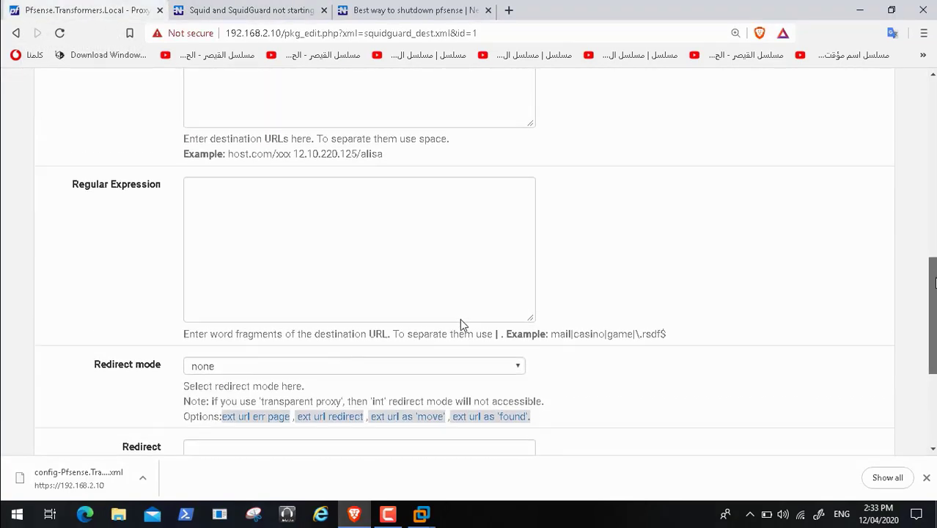
scroll(460, 320, up, 3)
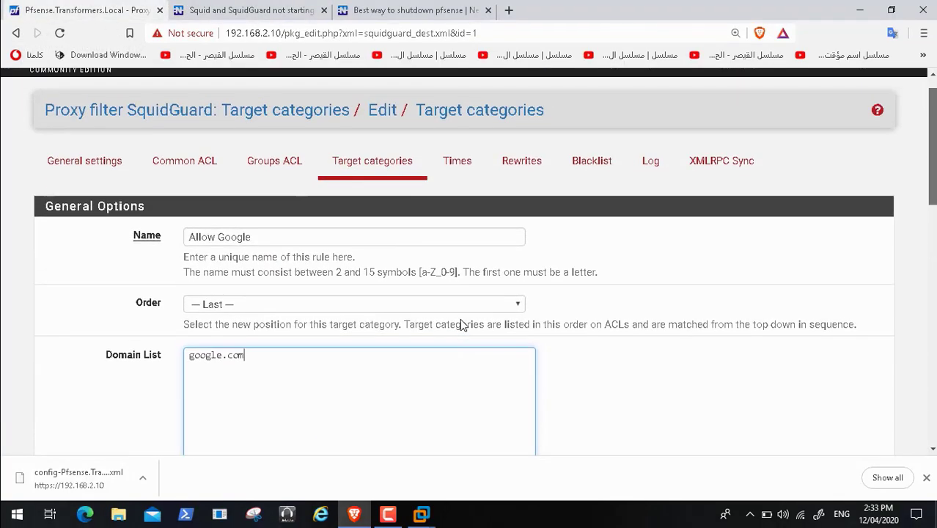
scroll(461, 320, down, 10)
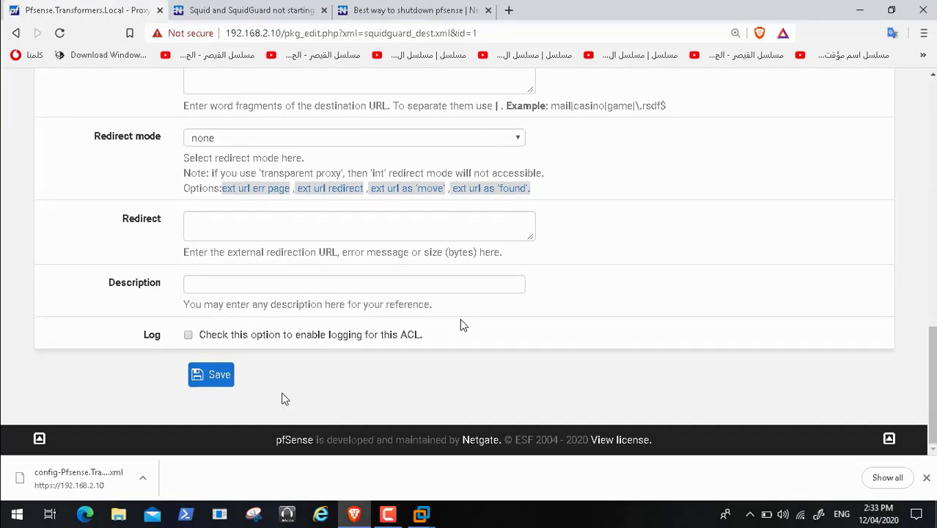
Step: Enable Log and save the category as AllowGoogle, removing the space the first save rejected
click(188, 335)
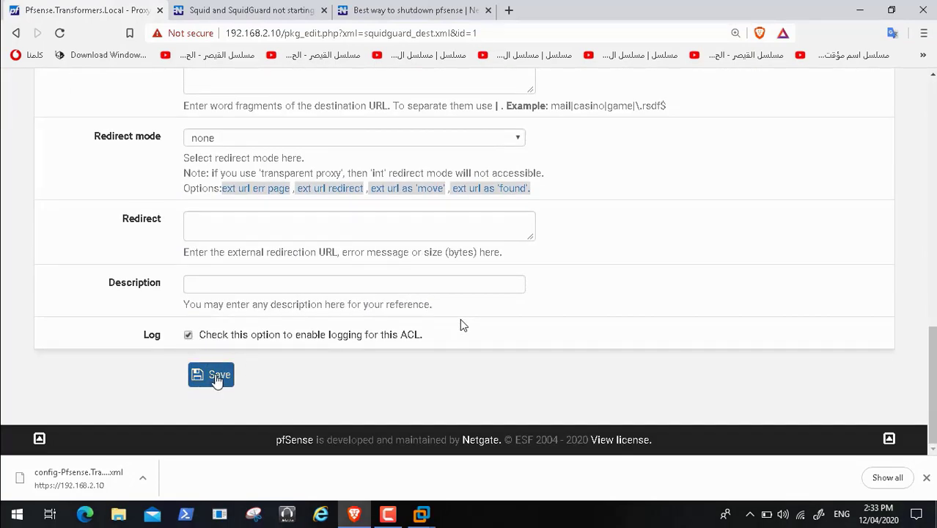
click(215, 375)
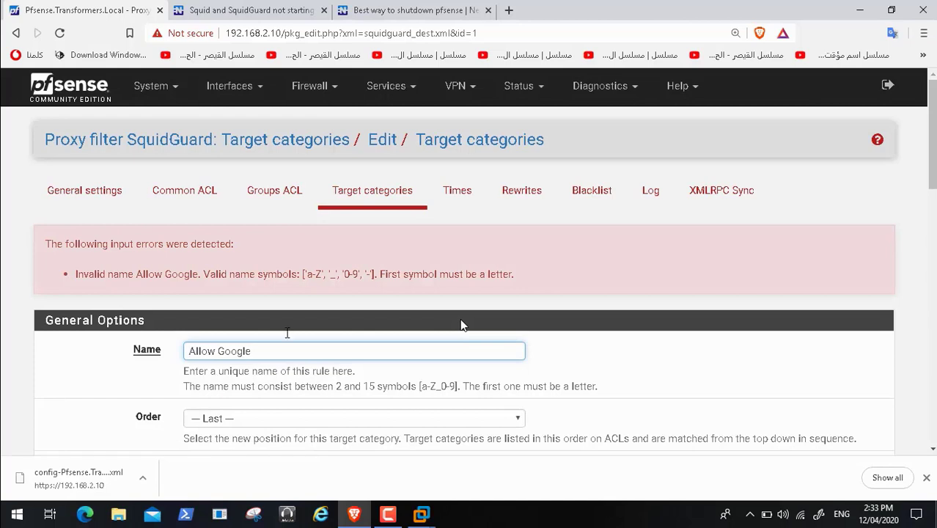
click(220, 351)
key(BackSpace)
scroll(461, 324, down, 6)
scroll(461, 325, down, 5)
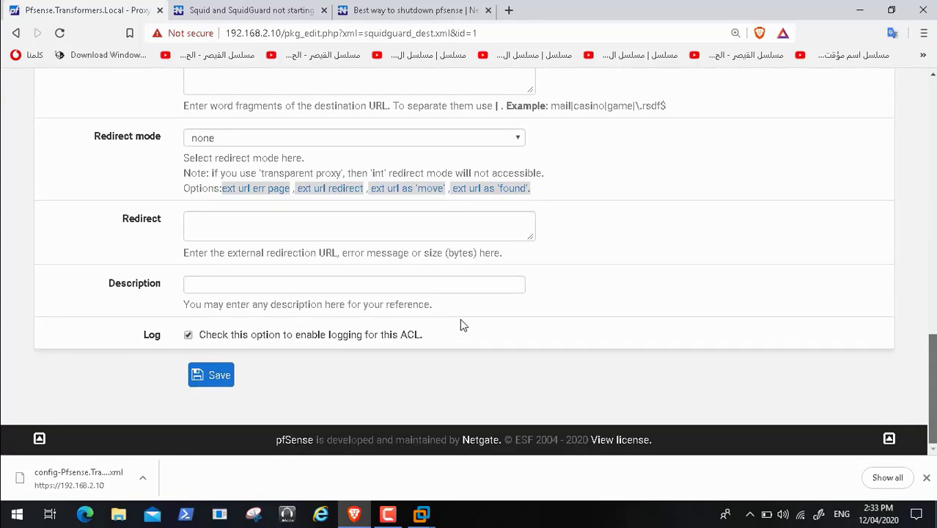
click(212, 377)
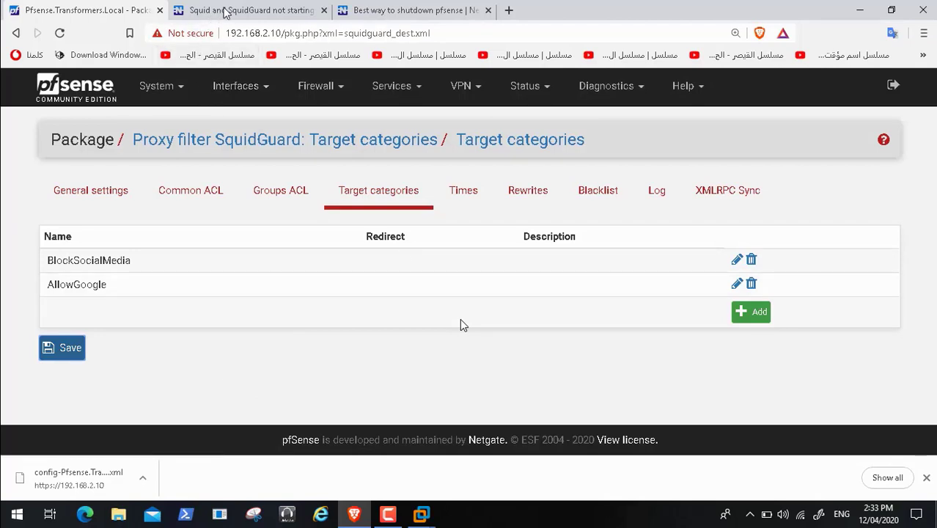
click(225, 11)
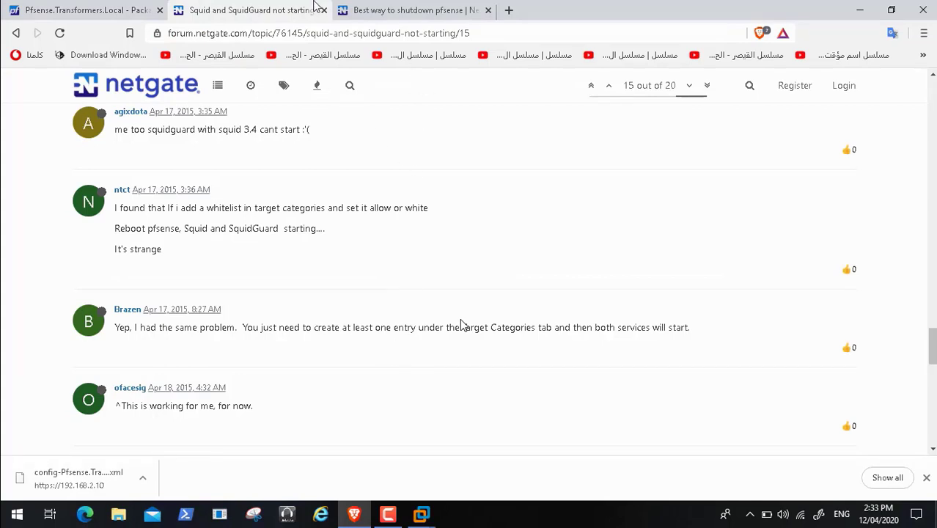
click(91, 14)
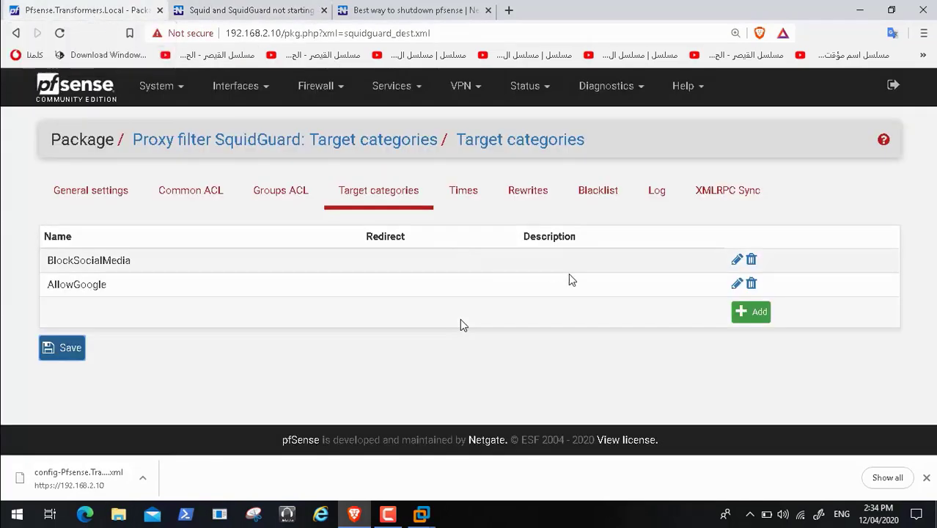
Step: Reboot the firewall from Diagnostics > Reboot and confirm the reboot
click(629, 94)
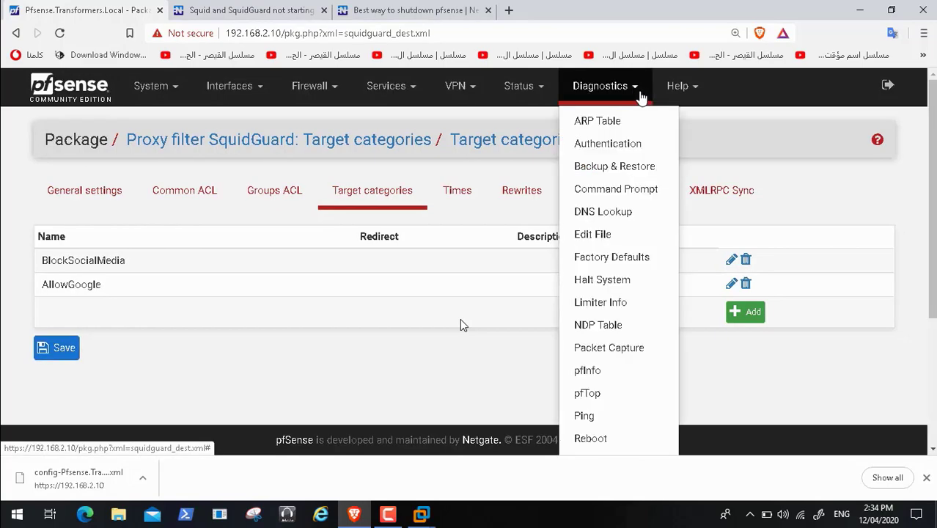
scroll(930, 265, down, 2)
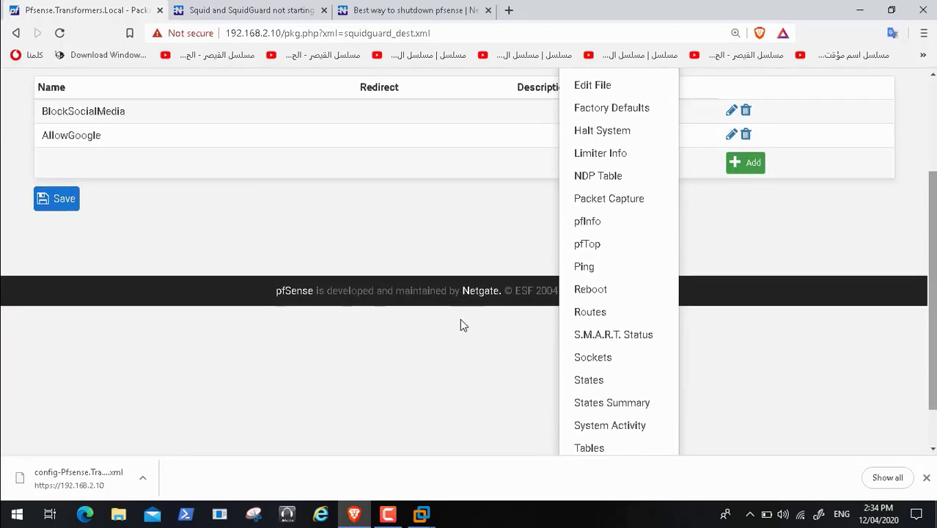
click(592, 292)
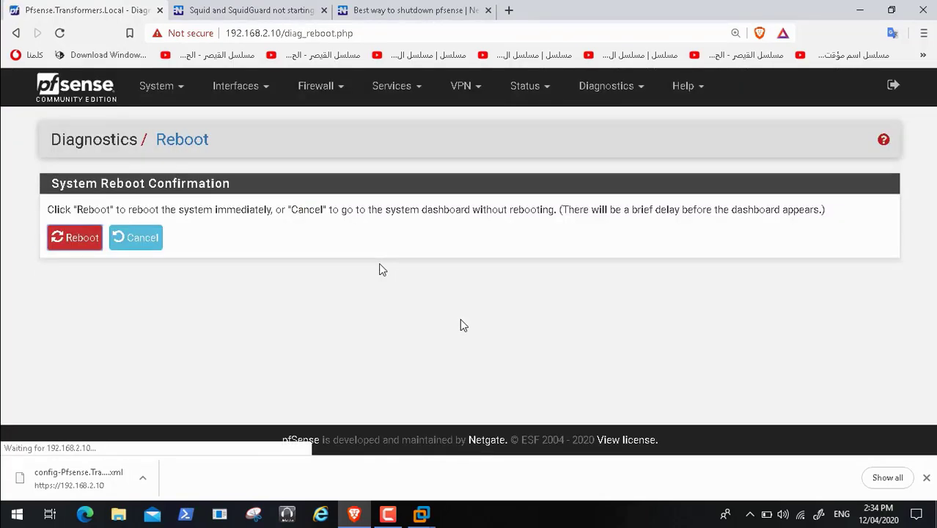
click(82, 239)
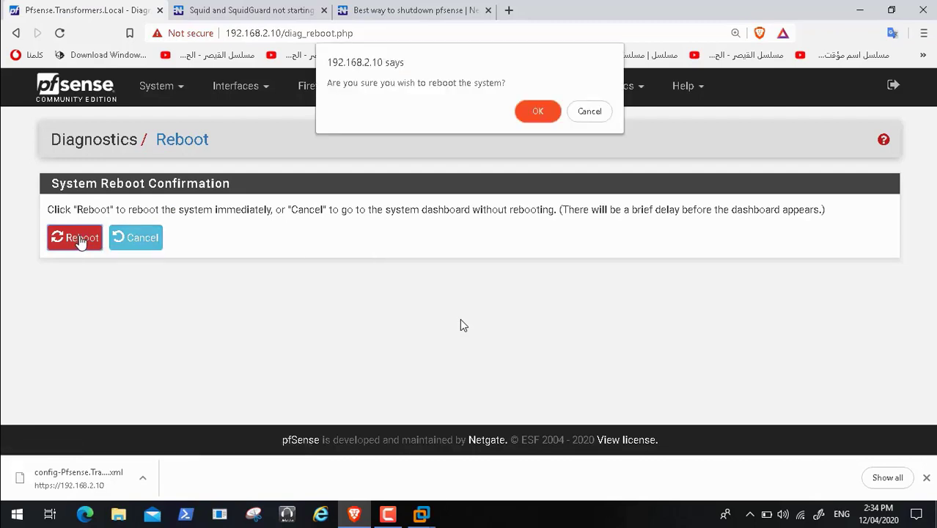
click(544, 111)
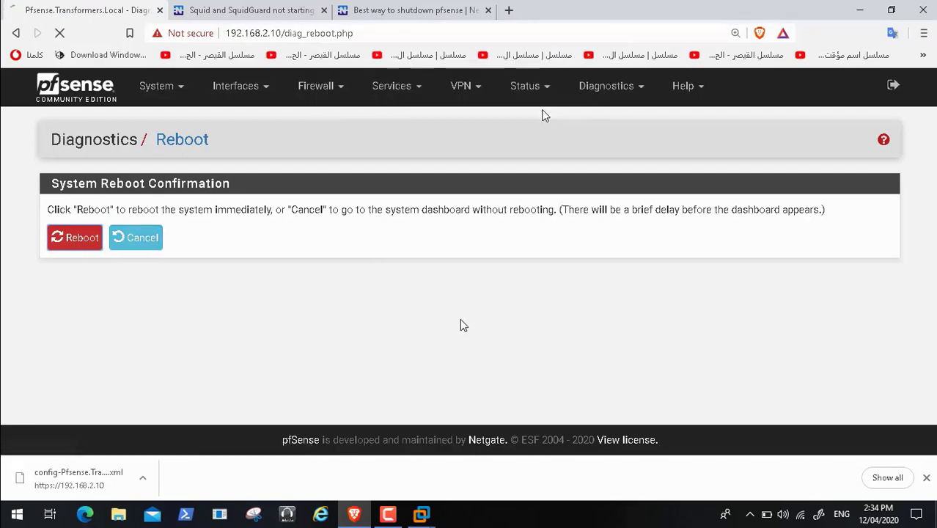
Step: Show the Pfsense VM console in VMware Workstation and minimize the browser to watch the reboot
mouse_move(427, 516)
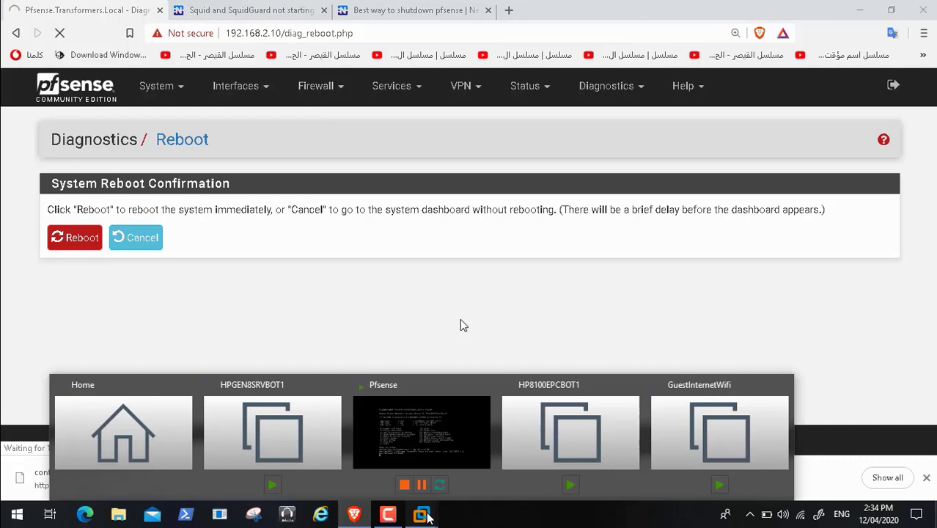
click(445, 443)
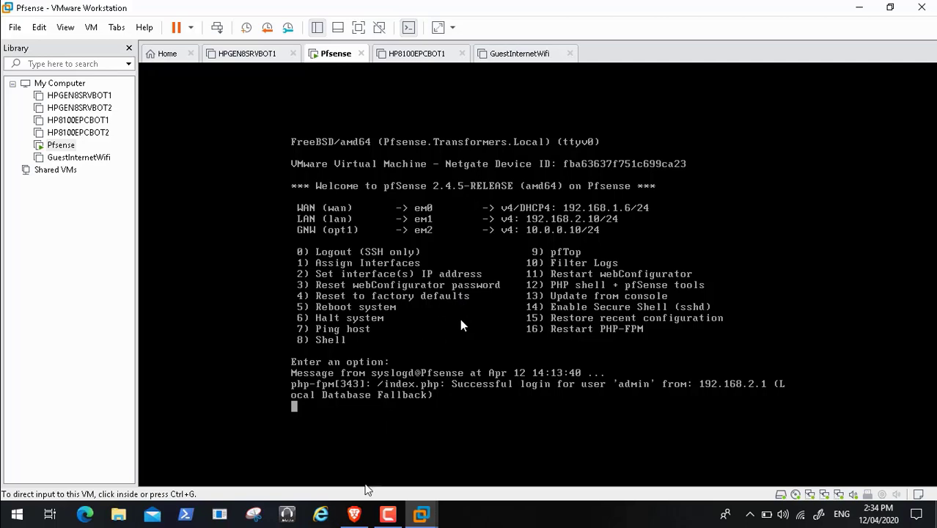
click(354, 514)
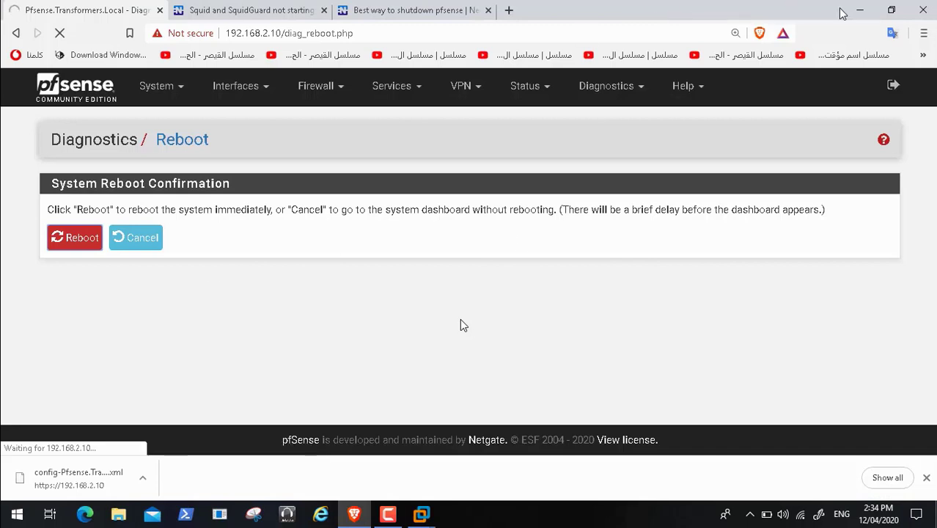
click(858, 10)
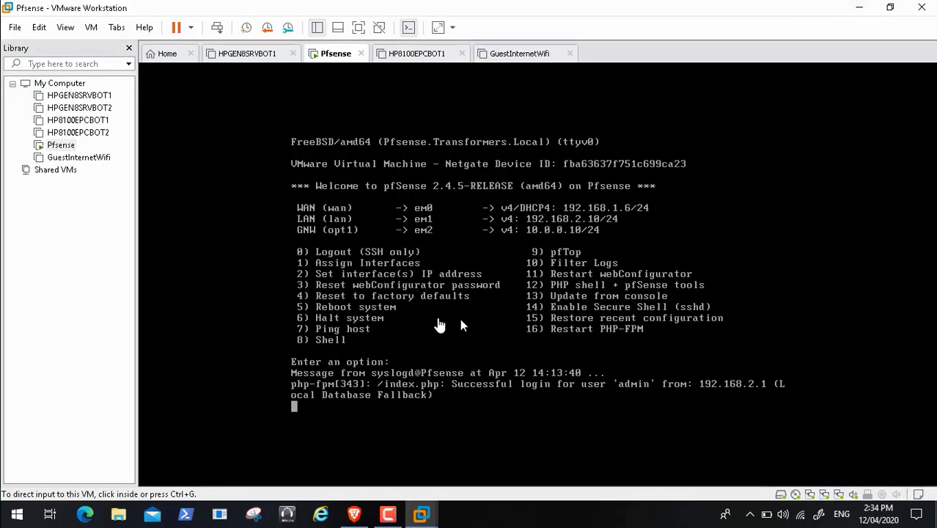
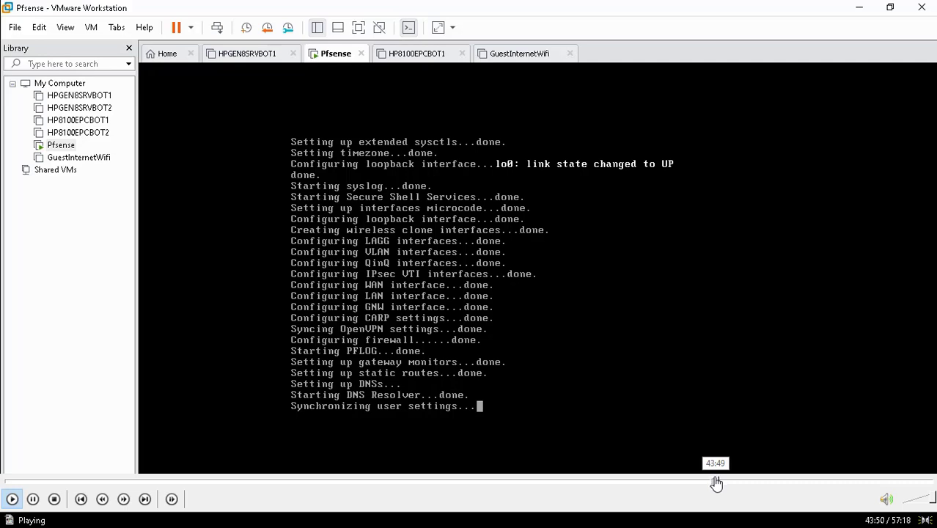
Step: Watch the pfSense VM console until booting ends and the squid3 package start line reads done
click(714, 482)
click(718, 482)
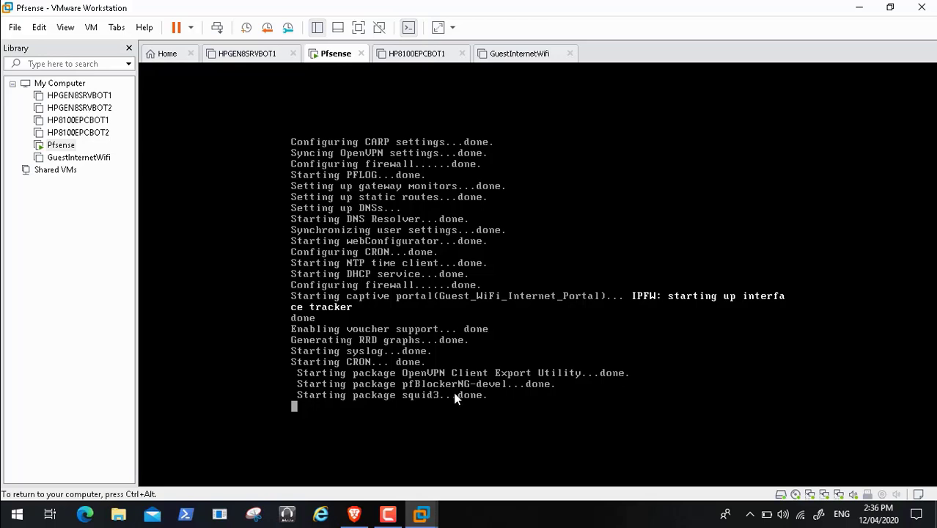
mouse_move(681, 484)
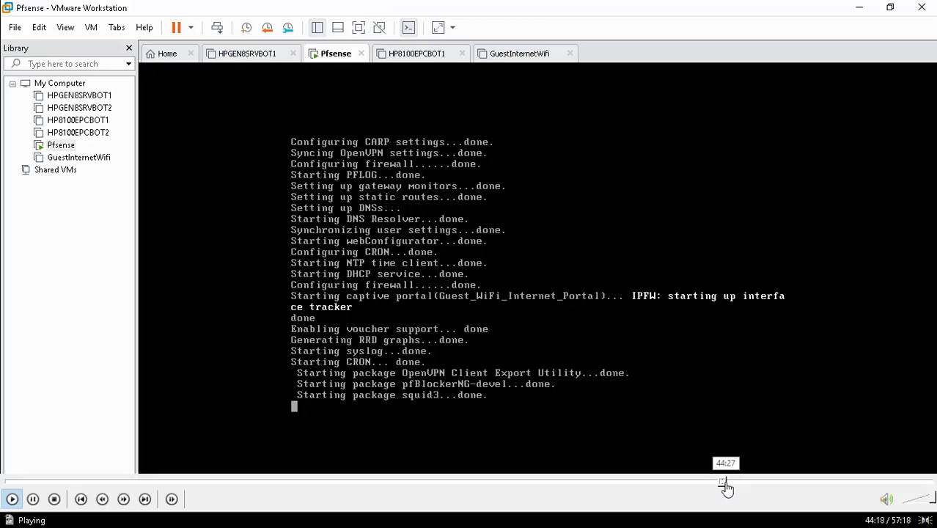
click(727, 483)
click(730, 484)
click(731, 484)
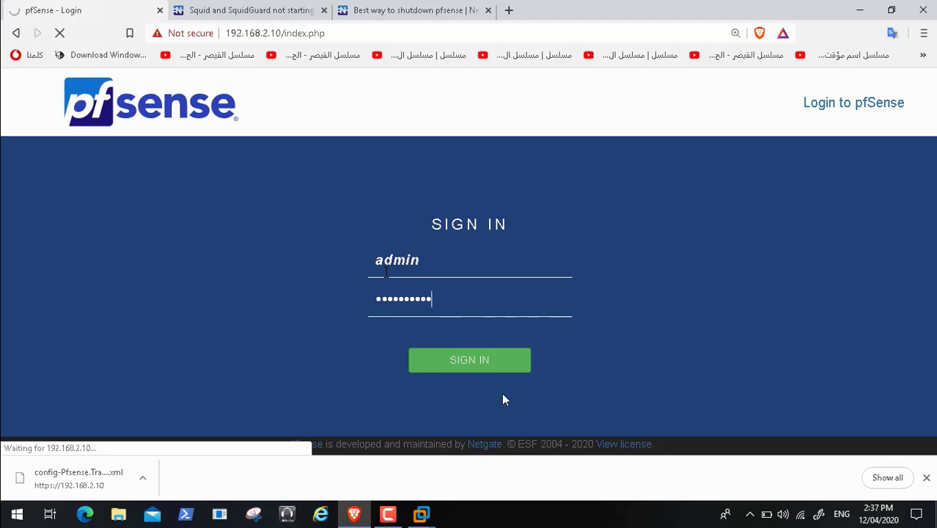
Step: Log in to the pfSense web GUI and try starting the stopped squidGuard service
mouse_move(617, 502)
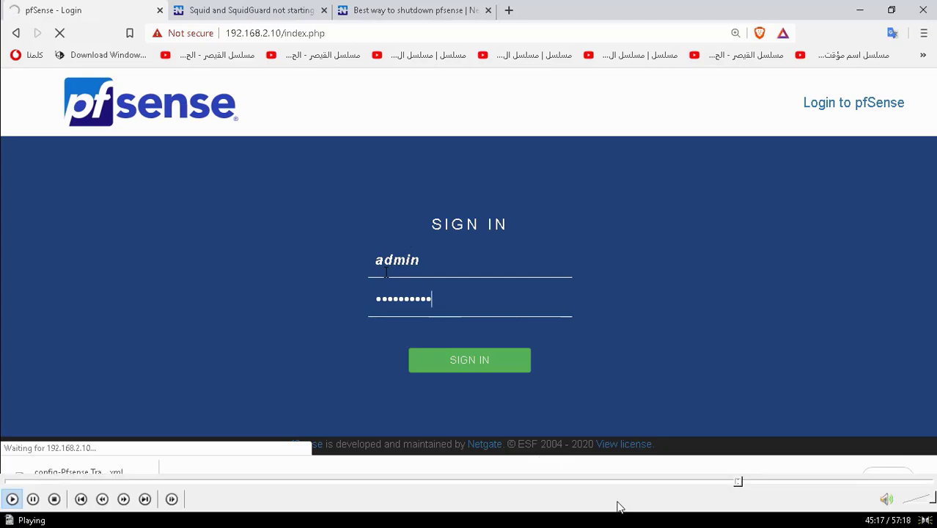
click(741, 483)
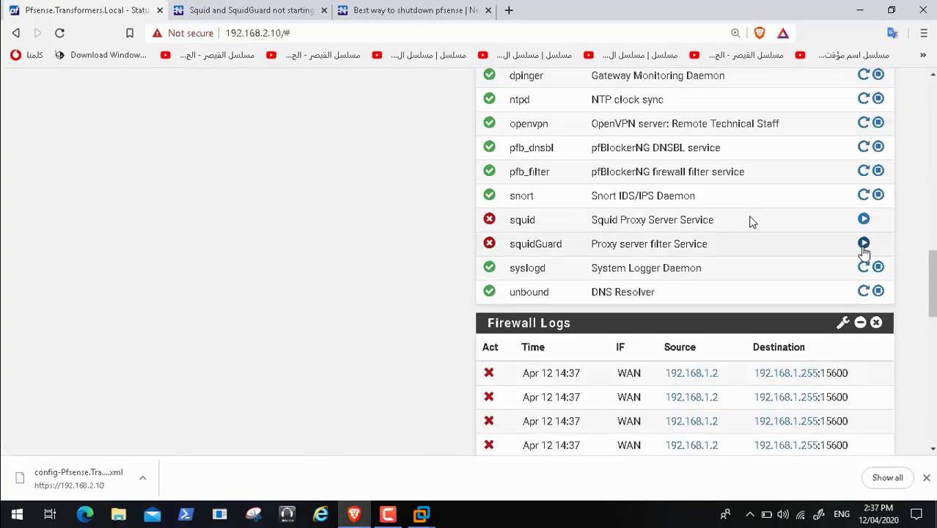
click(863, 242)
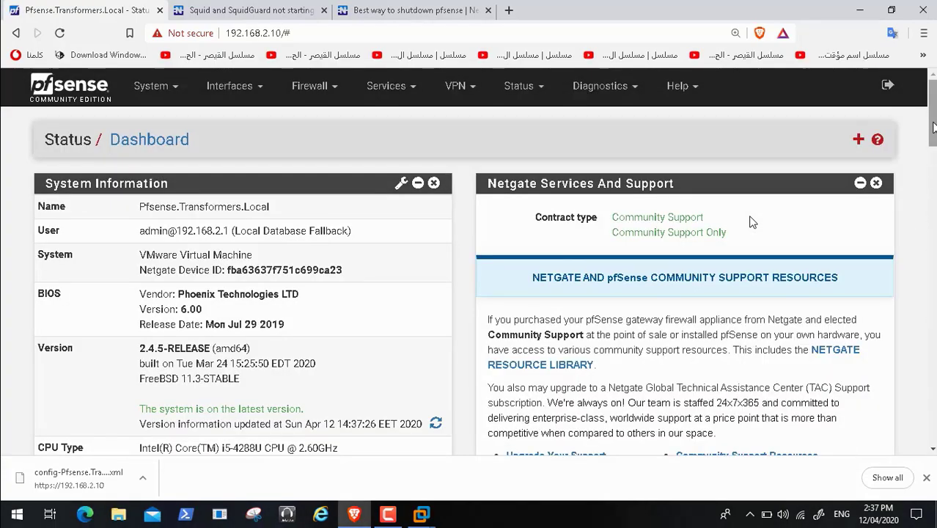
Step: Confirm squid and squidGuard still show stopped, then go back to the squidGuard forum thread
scroll(751, 221, down, 10)
scroll(752, 221, down, 1)
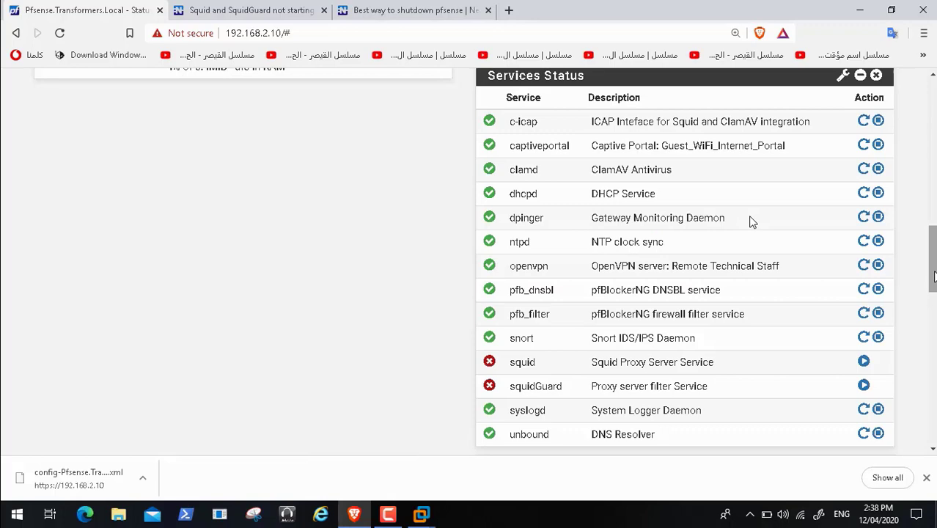
drag(935, 276, 932, 110)
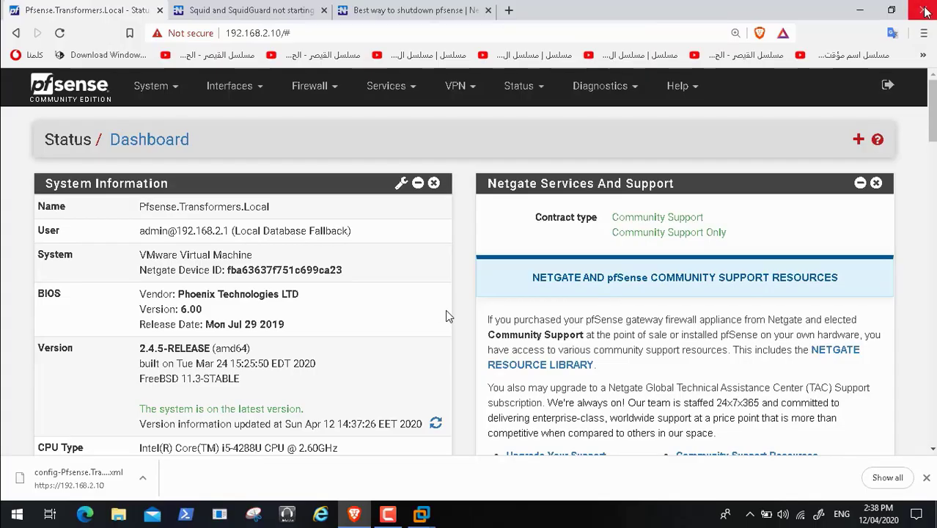
click(282, 13)
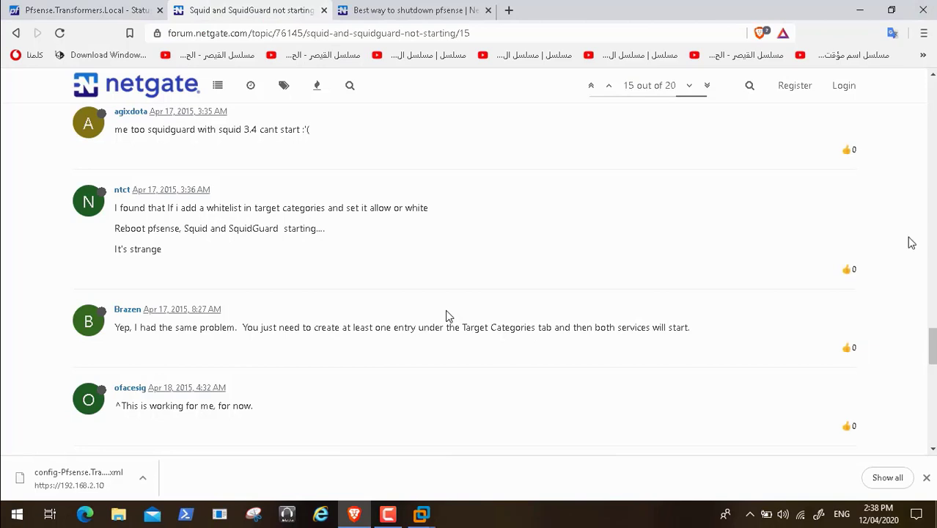
Step: Read the forum replies on Target Categories and blacklist re-downloads, then return to the pfSense dashboard
scroll(933, 358, down, 1)
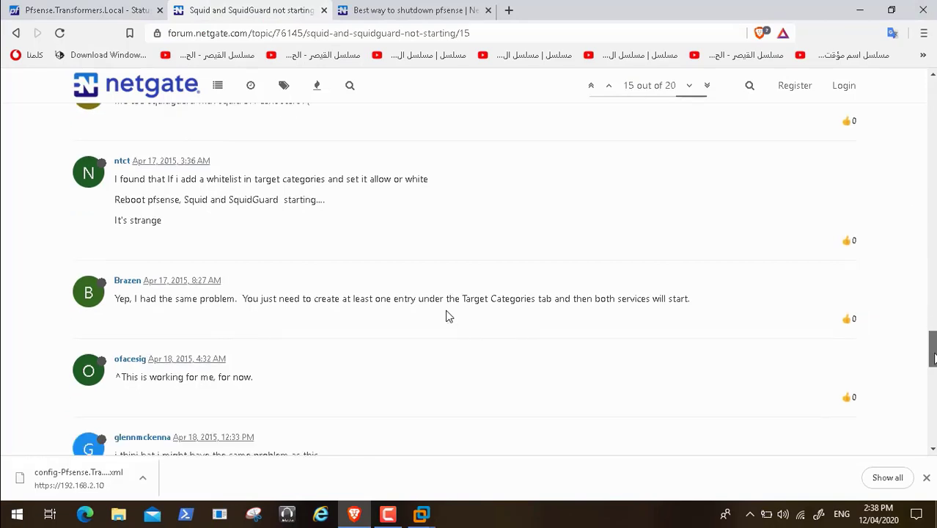
scroll(448, 316, down, 3)
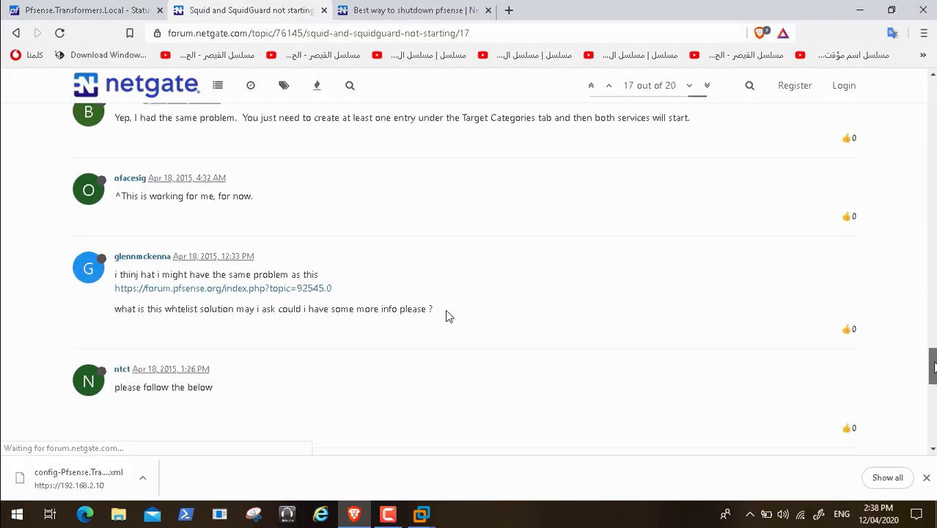
scroll(448, 316, down, 2)
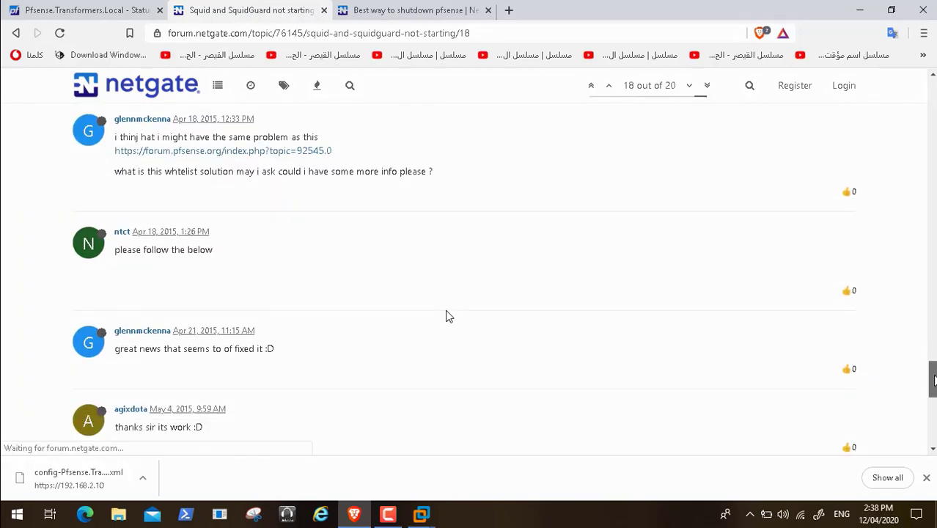
scroll(448, 316, up, 10)
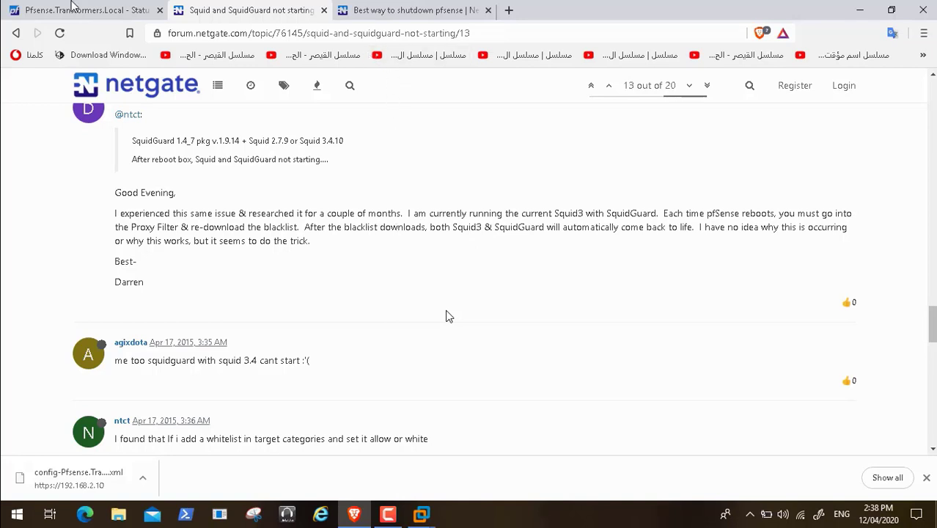
click(75, 11)
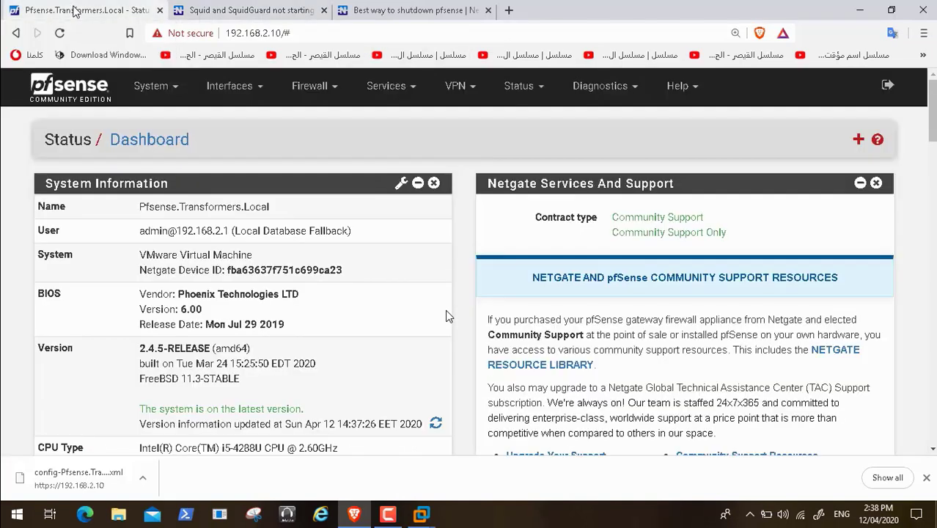
Step: Start downloading and rebuilding the shallalist blacklist from SquidGuard Proxy Filter's Blacklist tab
click(411, 100)
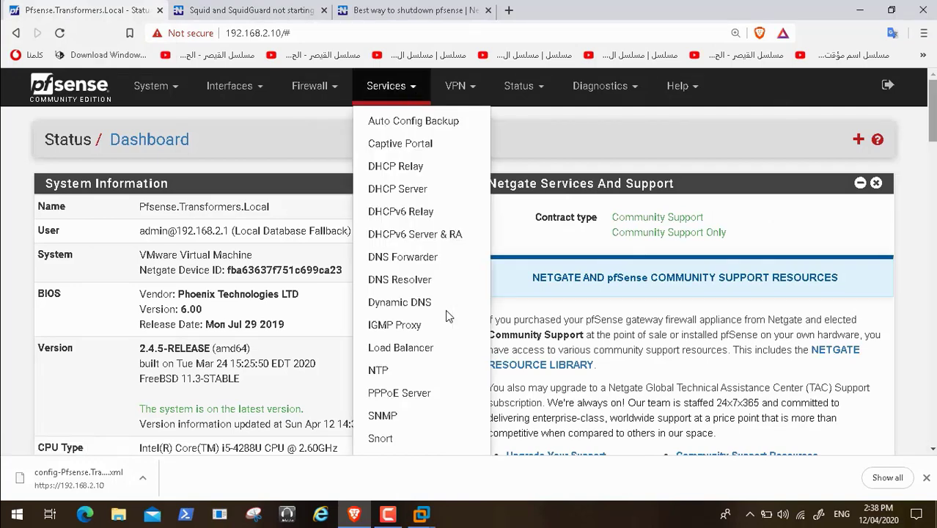
scroll(447, 315, down, 2)
scroll(445, 313, down, 2)
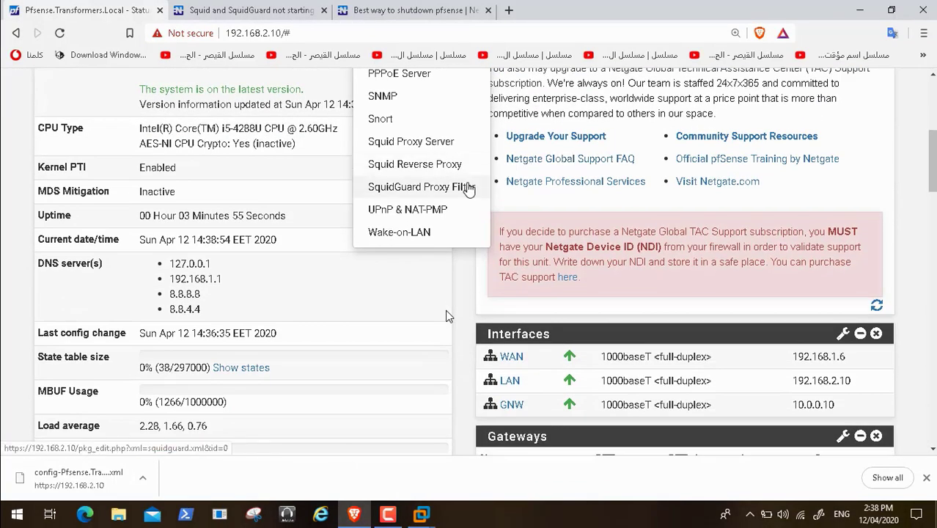
click(469, 190)
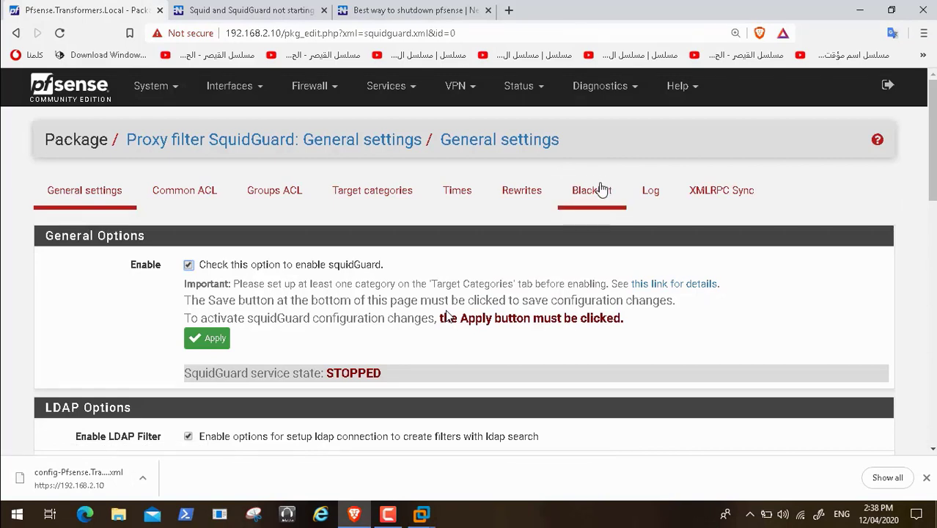
click(598, 192)
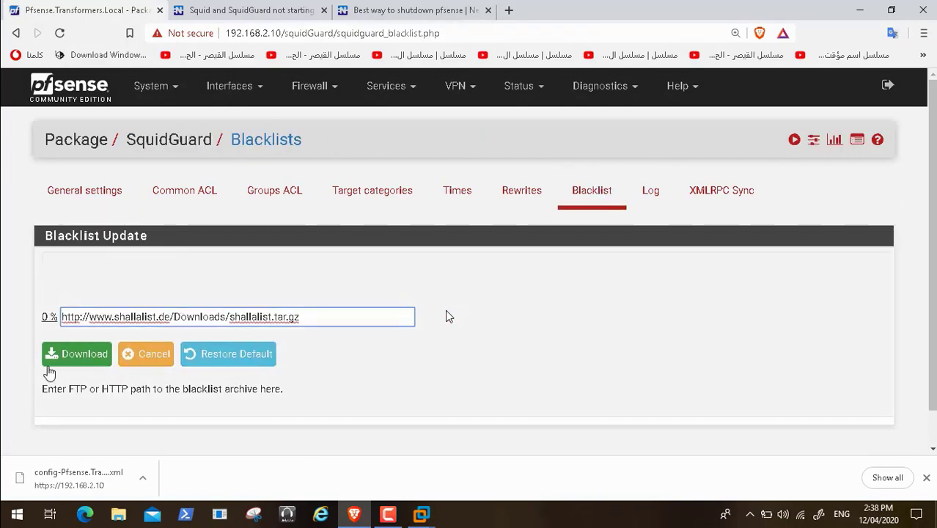
click(55, 362)
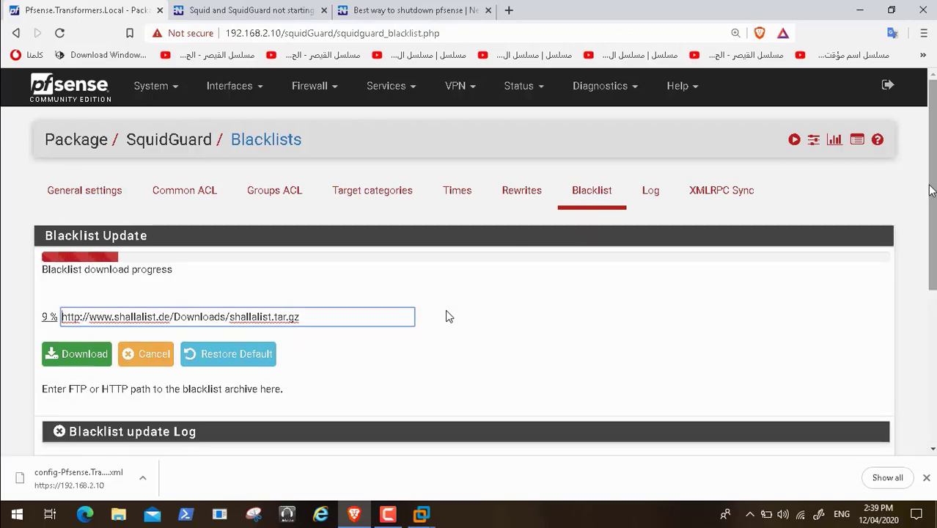
Step: Let the blacklist update finish with 74 items and go back to SquidGuard's General settings
scroll(448, 316, down, 4)
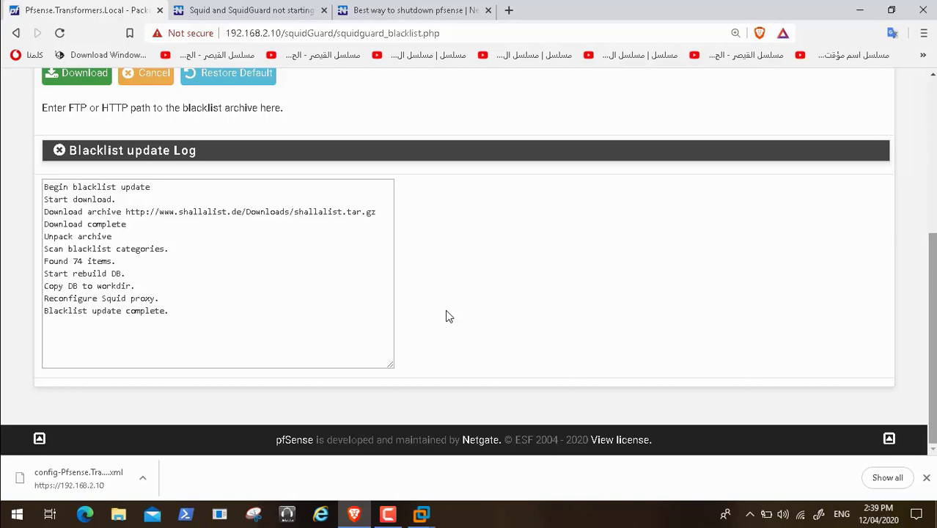
scroll(448, 316, up, 4)
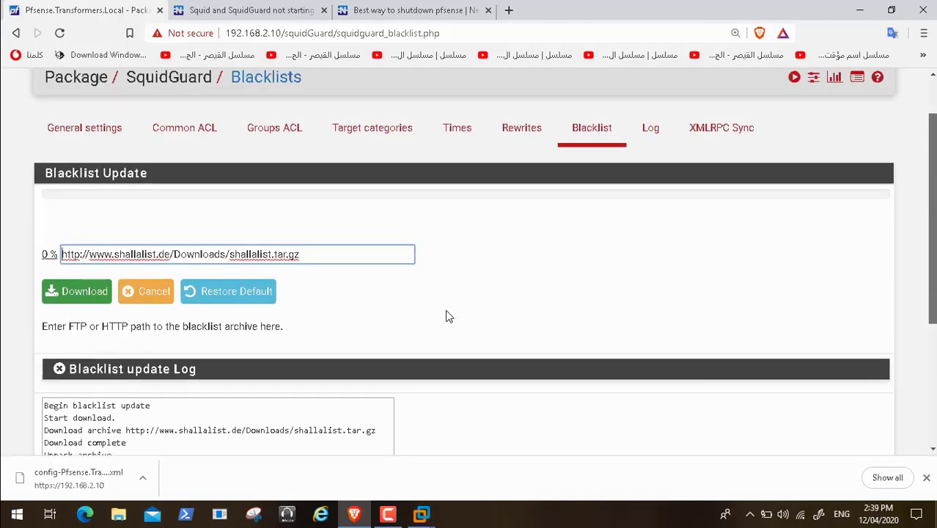
click(106, 194)
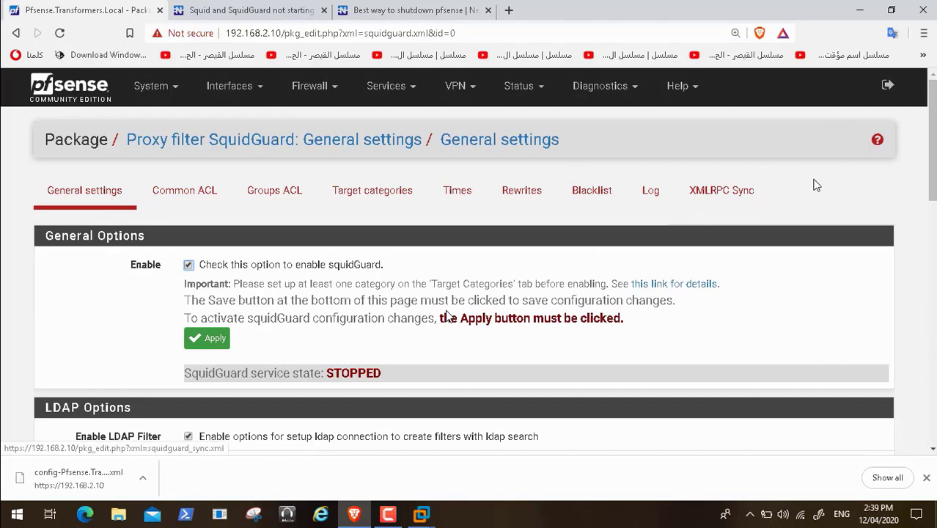
Step: Apply the current SquidGuard configuration and check whether the service starts
click(214, 339)
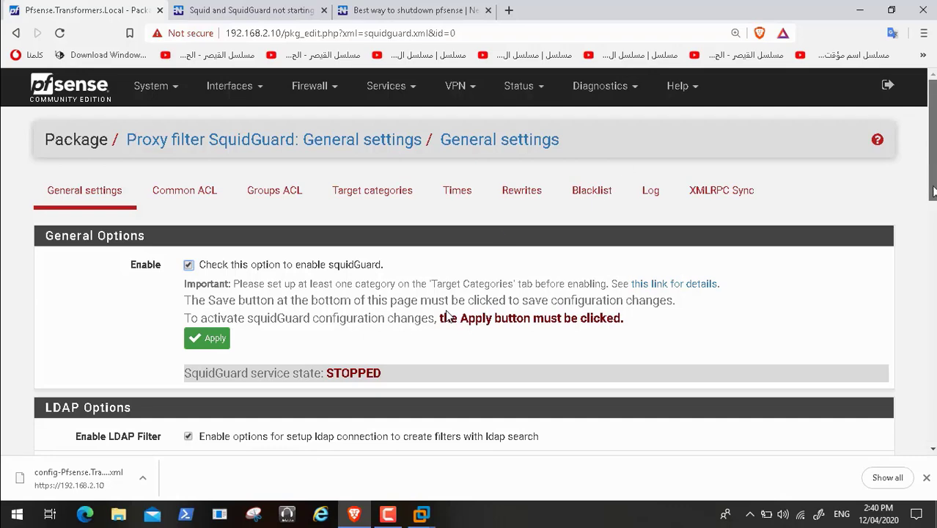
scroll(447, 315, down, 10)
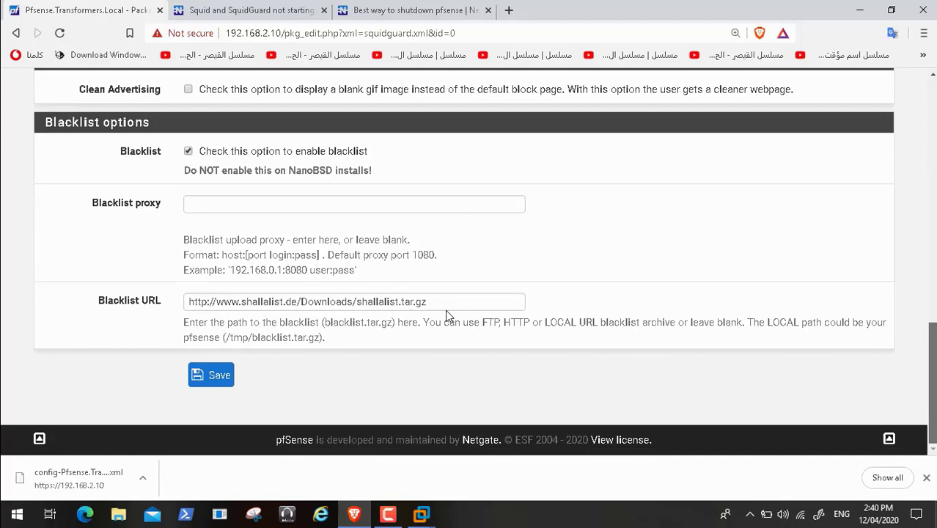
scroll(446, 315, up, 1)
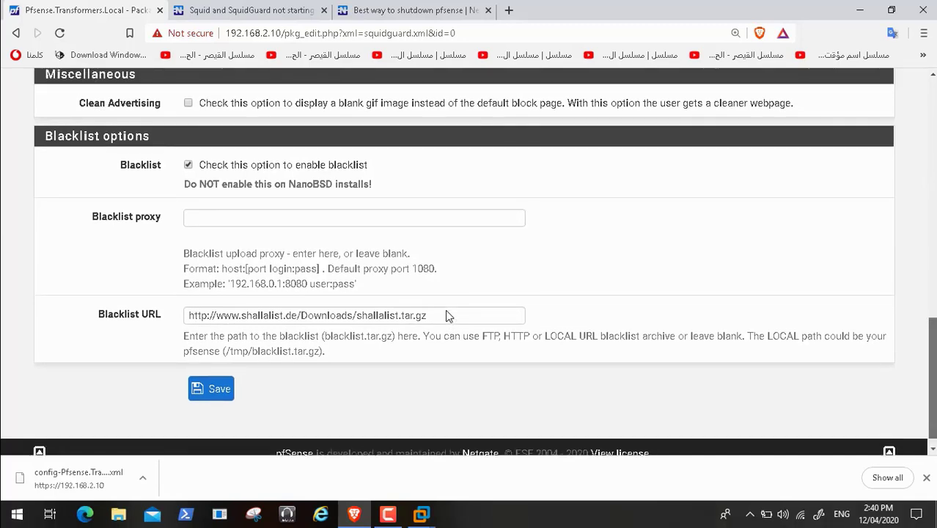
scroll(445, 309, up, 15)
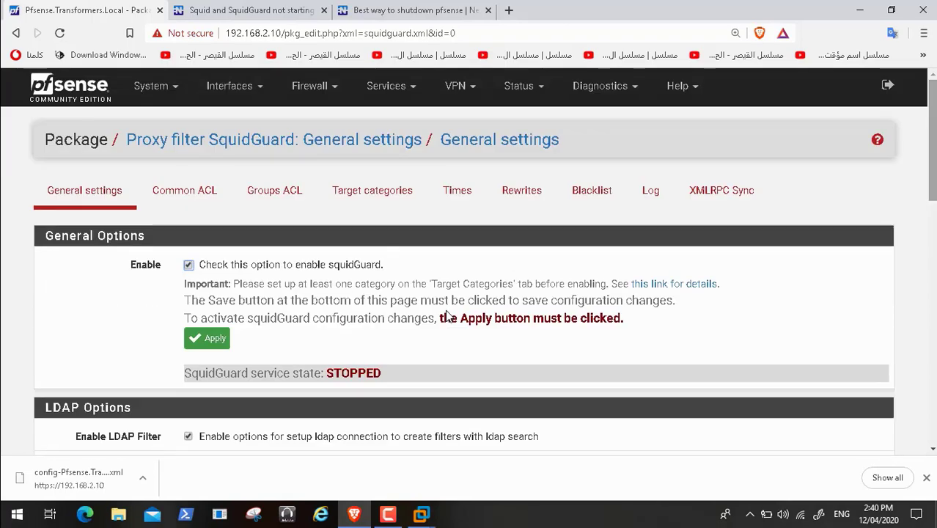
Step: Disable and re-enable SquidGuard, applying each change, then view its logs of blocked requests
click(189, 265)
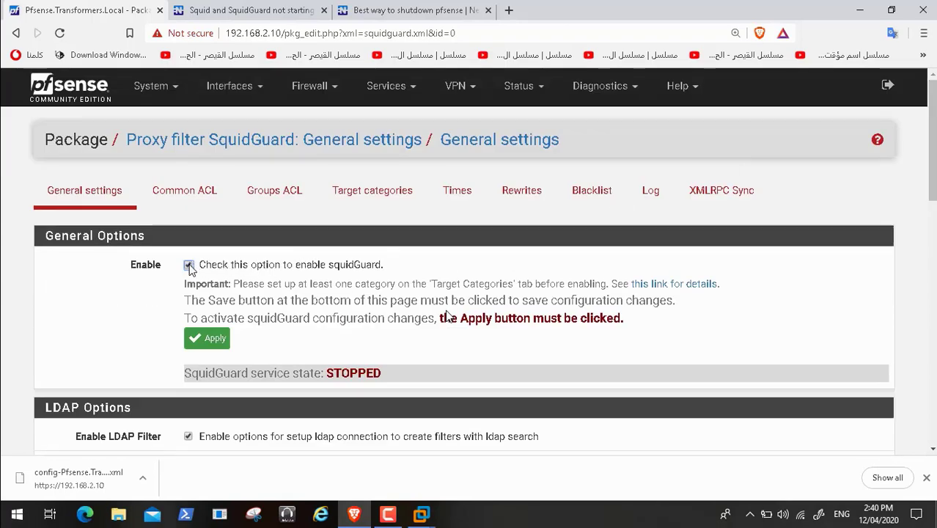
click(214, 341)
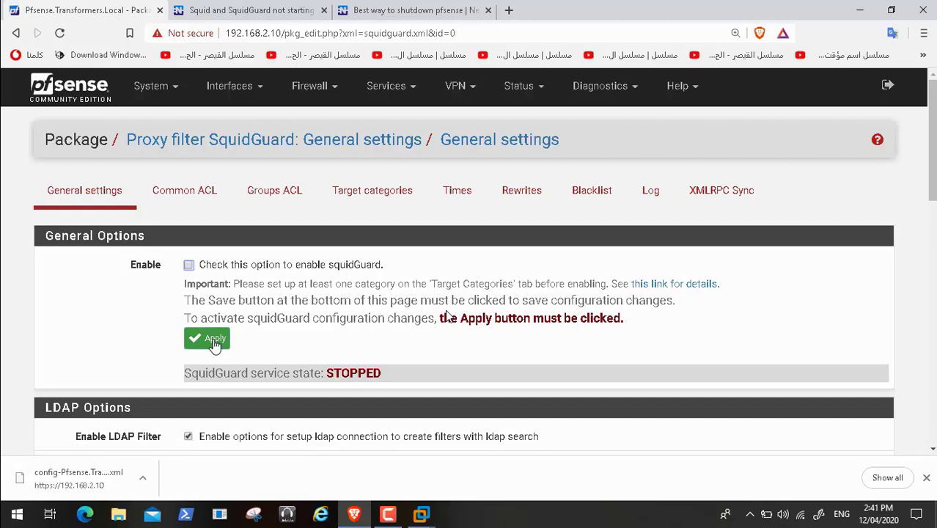
click(189, 265)
click(217, 342)
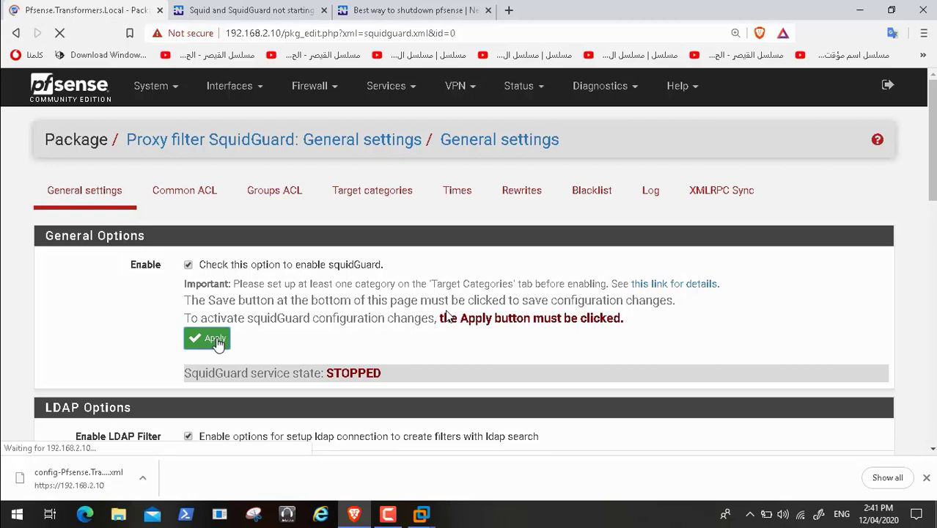
click(649, 189)
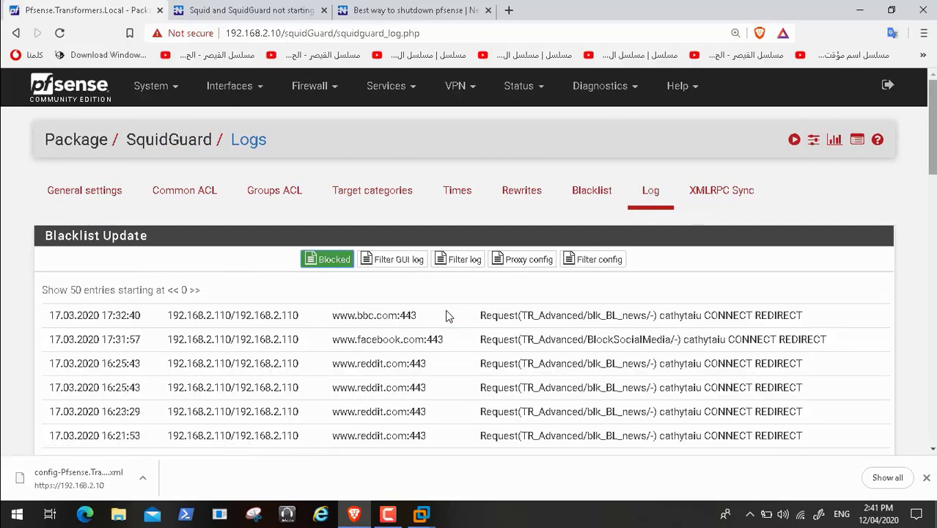
Step: Cycle the SquidGuard log viewer through Proxy config, Filter config and Filter log views
click(506, 263)
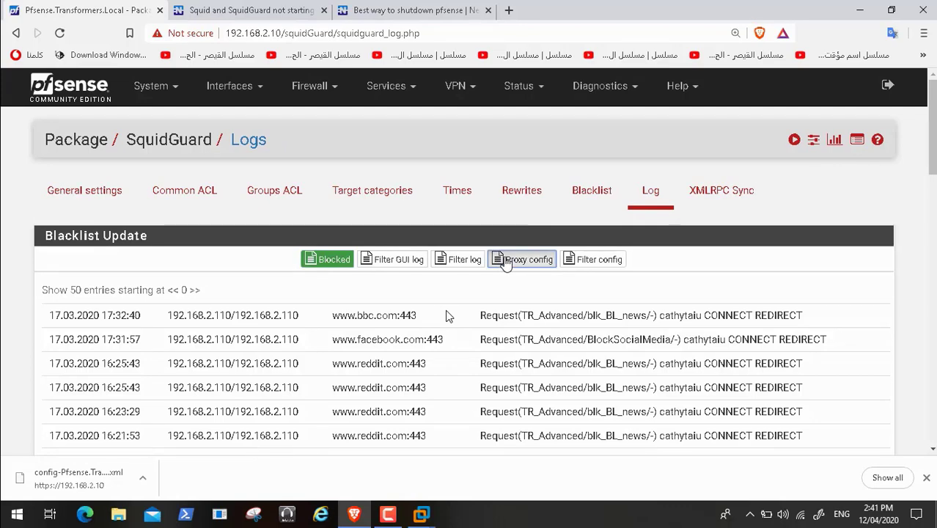
click(593, 262)
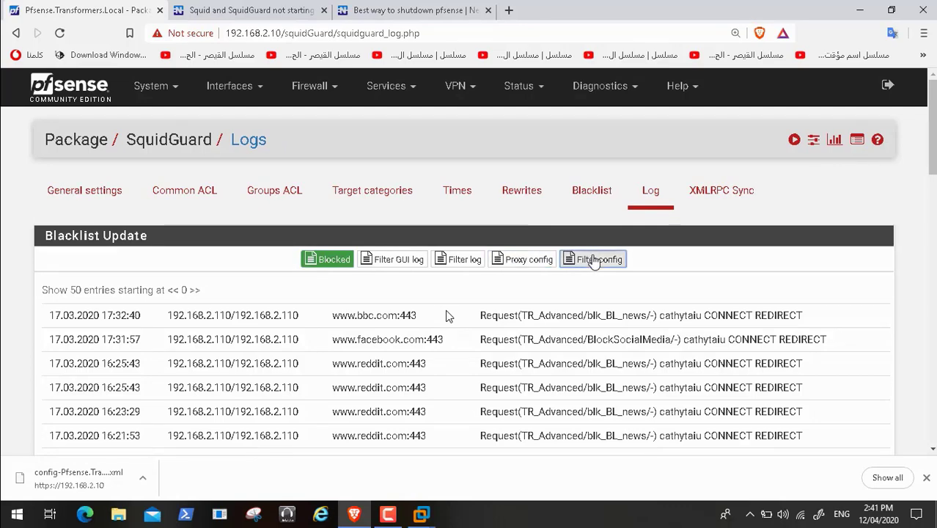
click(450, 260)
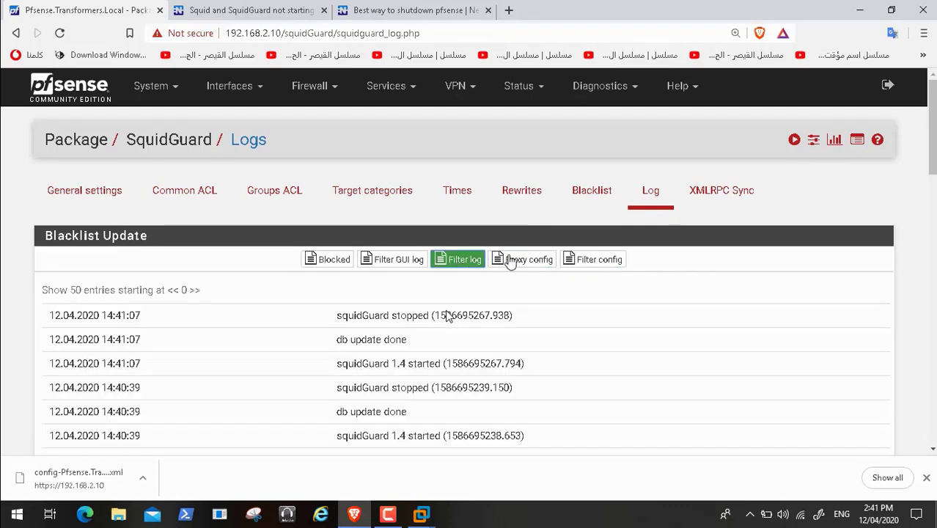
click(581, 261)
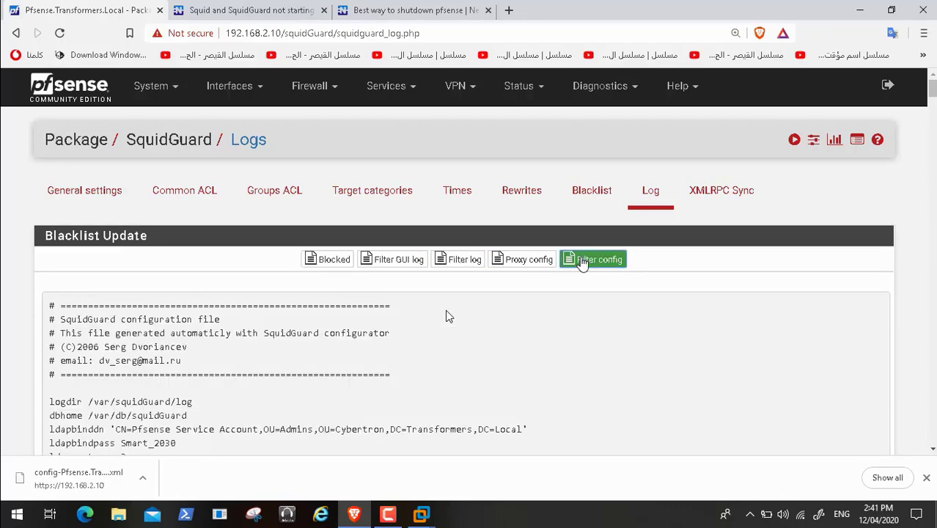
click(537, 265)
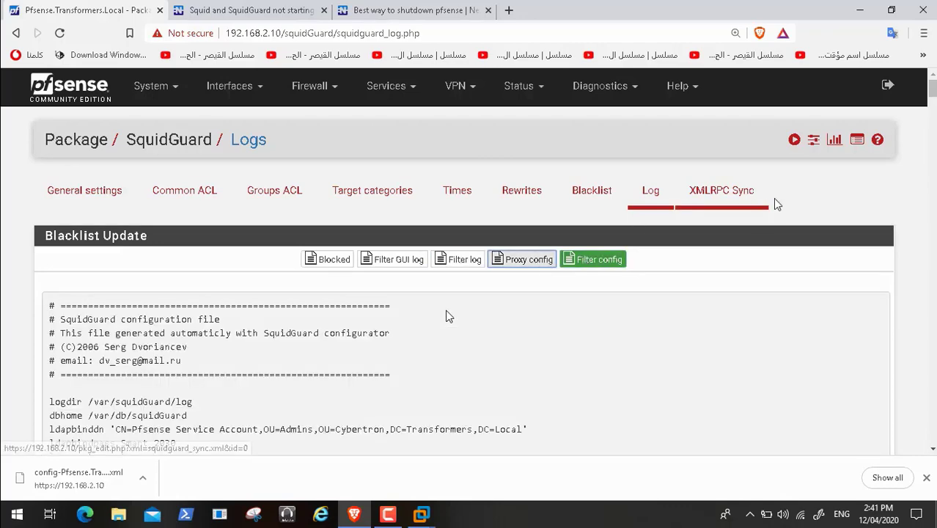
mouse_move(932, 88)
mouse_down()
mouse_move(932, 110)
mouse_move(933, 86)
mouse_up()
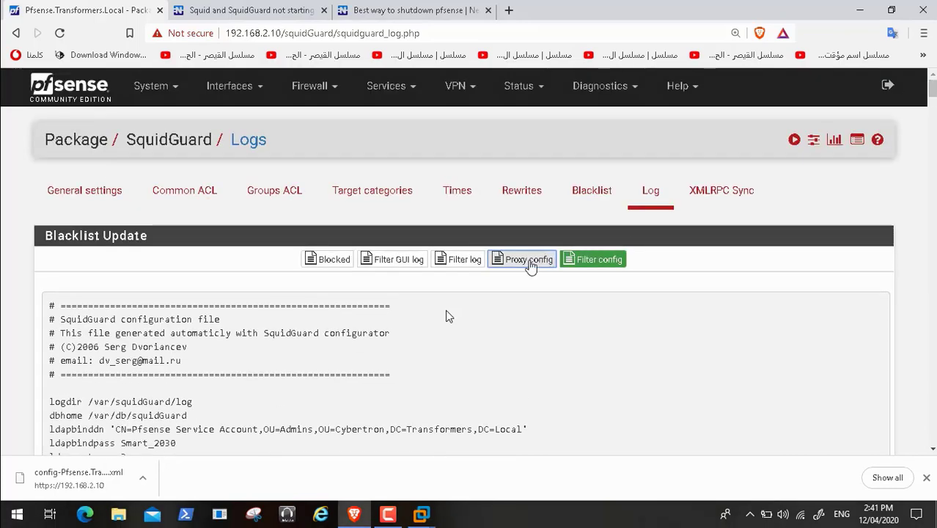
Step: Check SquidGuard's General settings, which report its service state as STOPPED
click(98, 195)
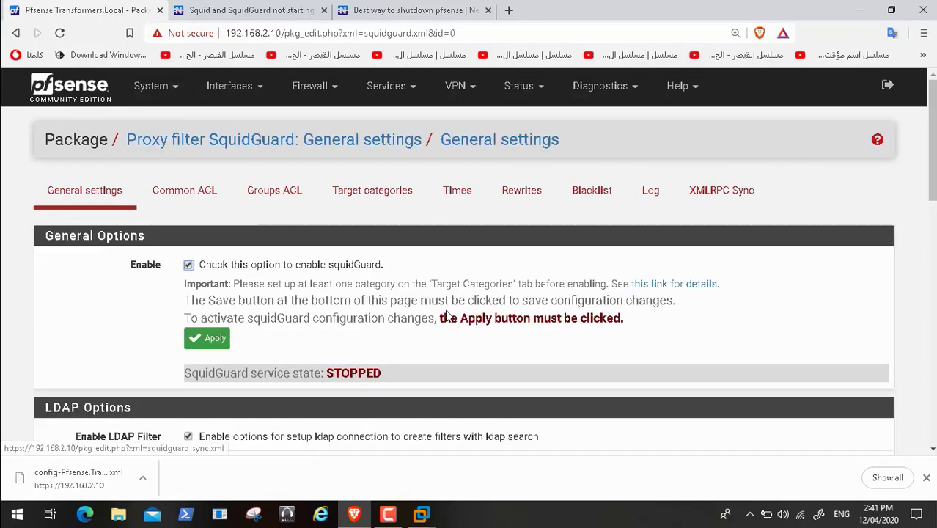
scroll(447, 316, down, 10)
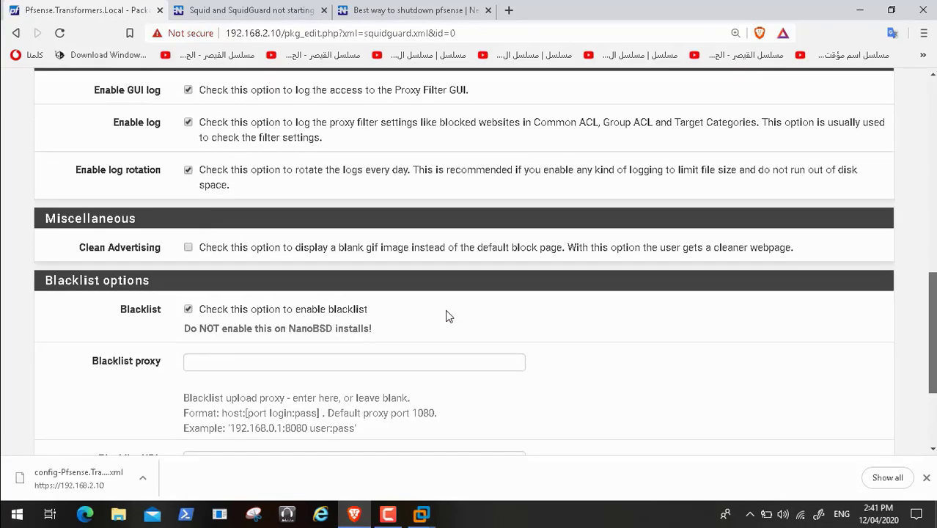
scroll(447, 316, up, 10)
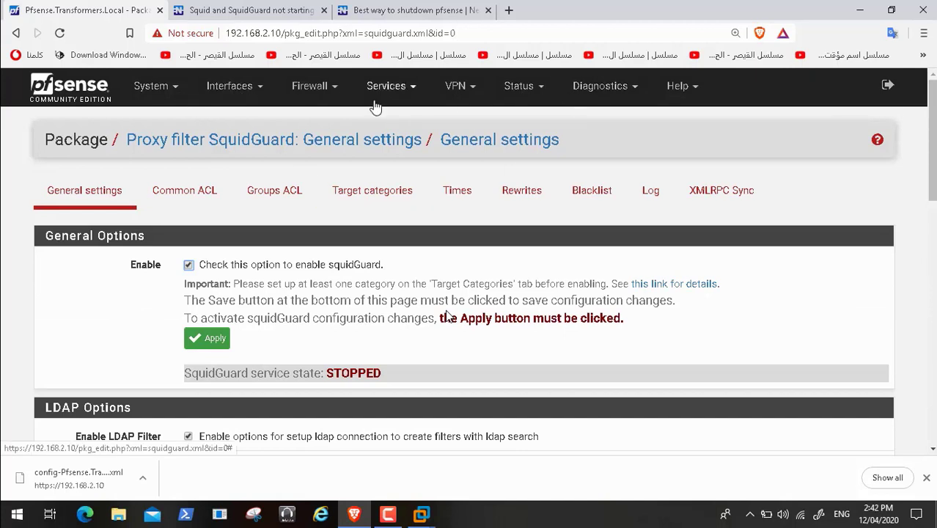
Step: Browse the Services and Diagnostics menus and go to Services > Squid Proxy Server
click(403, 94)
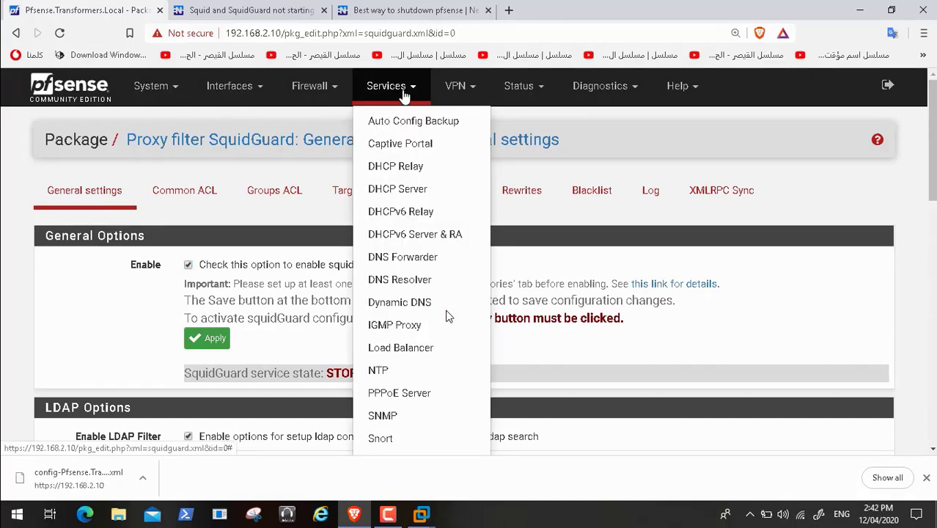
click(623, 100)
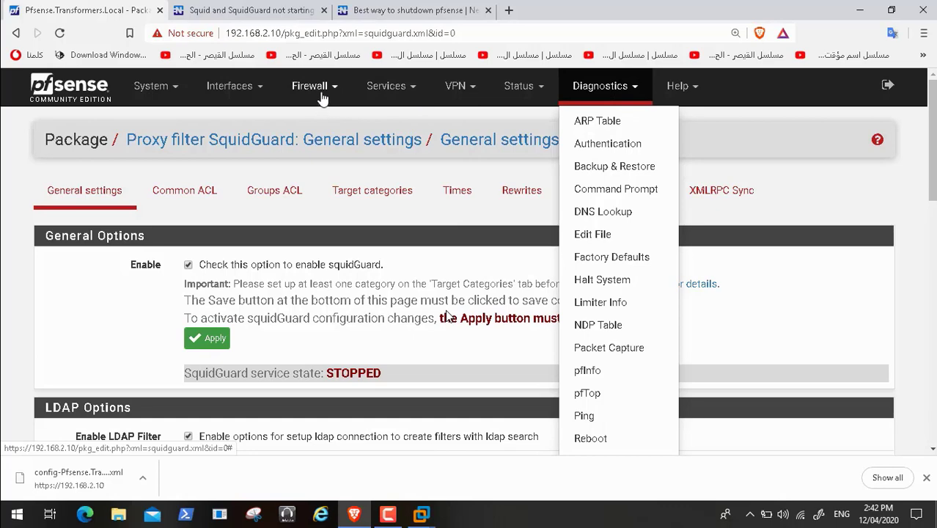
click(402, 95)
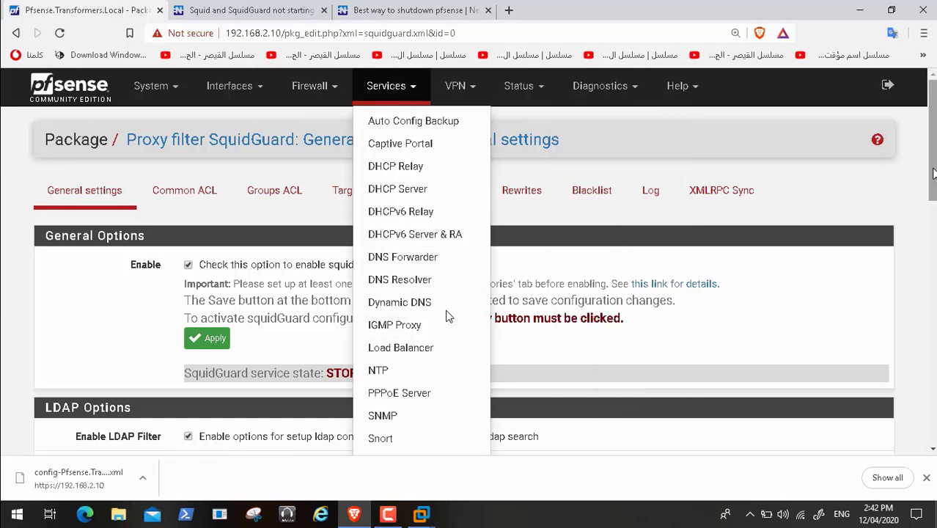
scroll(449, 316, down, 2)
scroll(449, 316, down, 1)
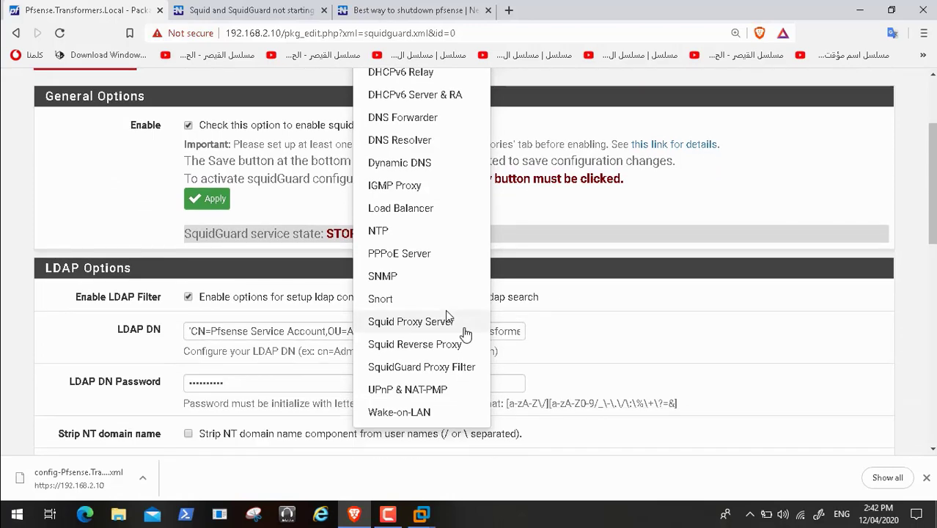
click(444, 379)
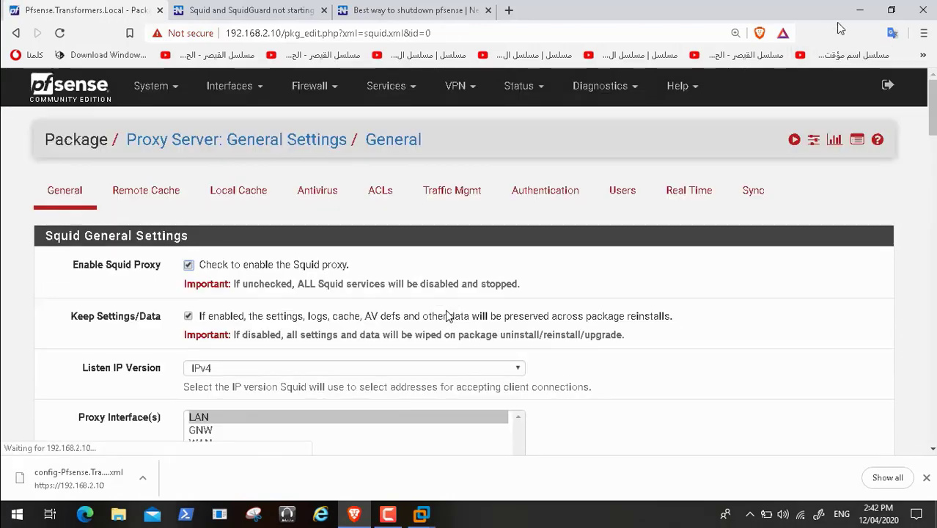
Step: Glance at the pfSense VM console, then restore the browser showing the Squid settings
click(859, 9)
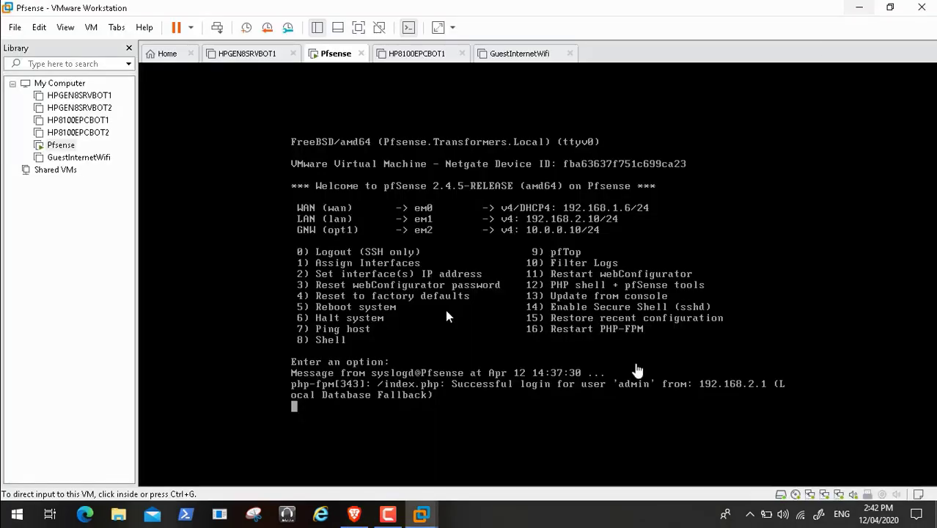
click(387, 514)
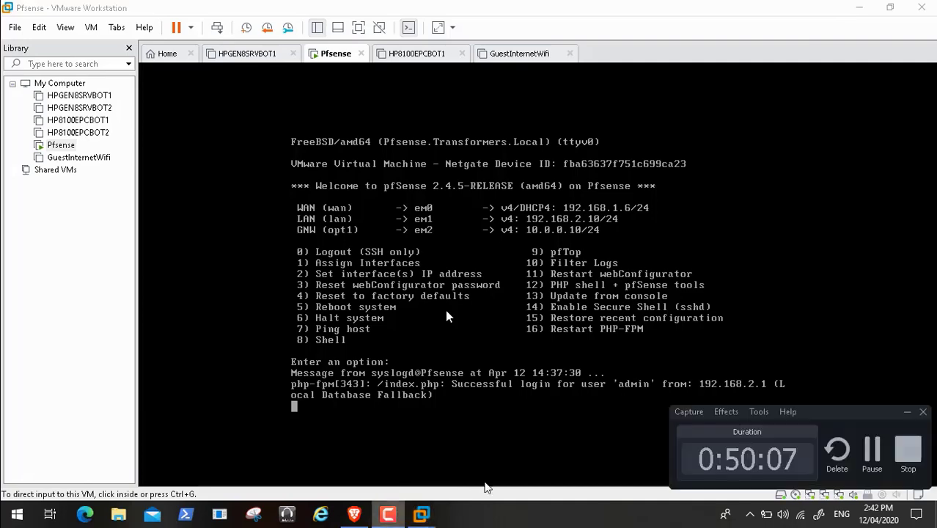
click(871, 448)
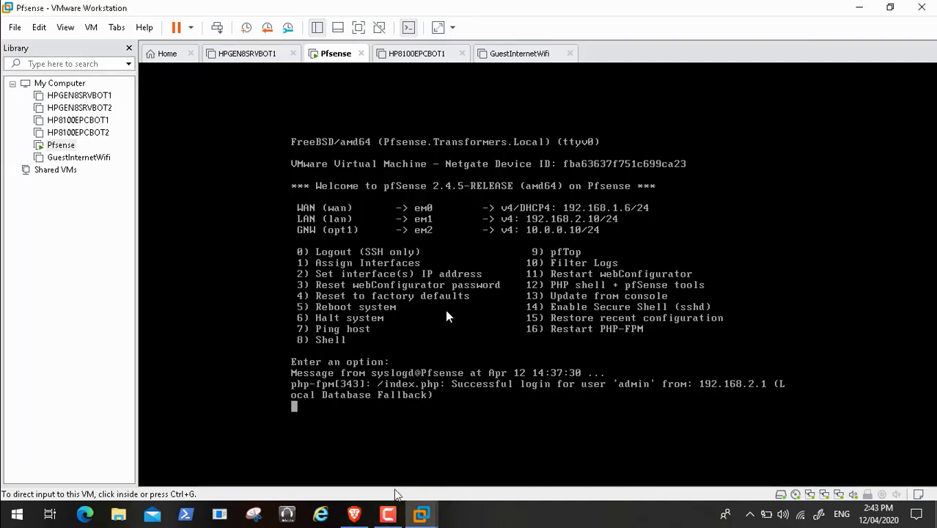
click(354, 513)
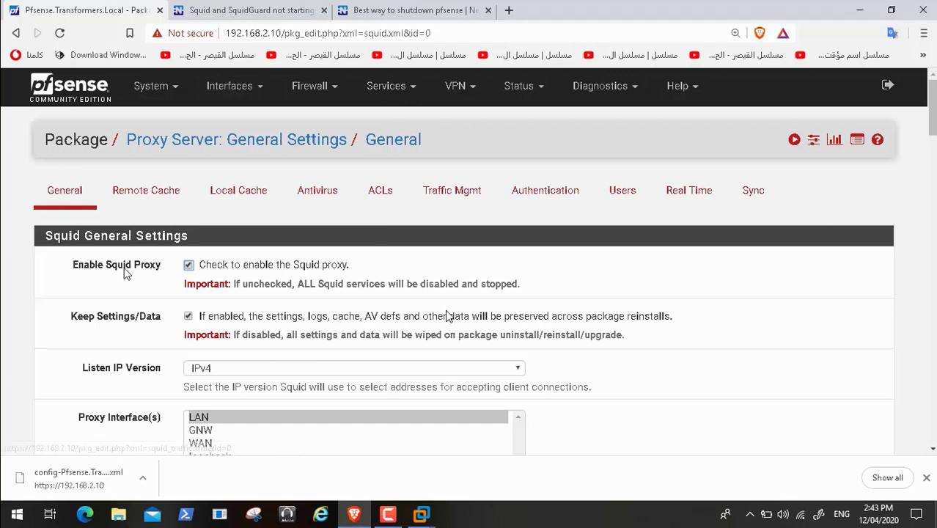
Step: Toggle Enable Squid Proxy off and back on, save the settings twice, and return to the dashboard
click(189, 268)
click(933, 223)
scroll(447, 315, down, 20)
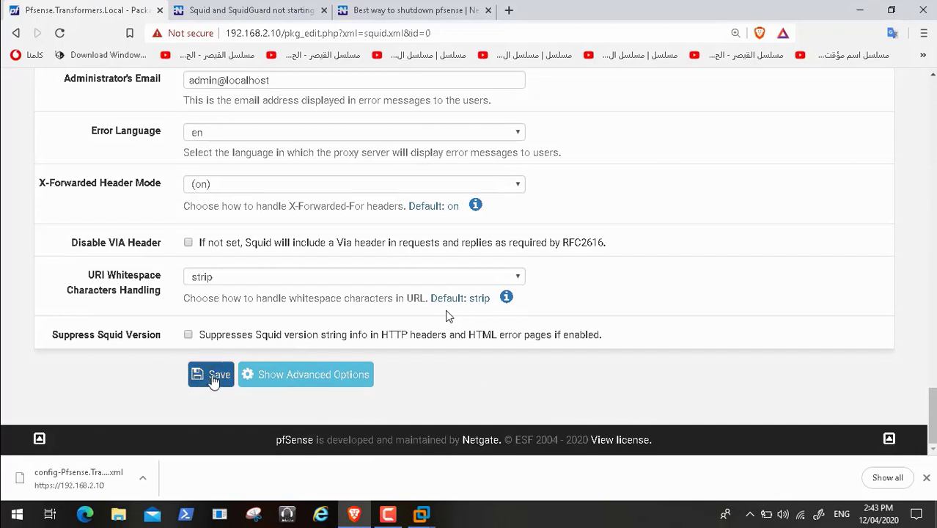
click(212, 375)
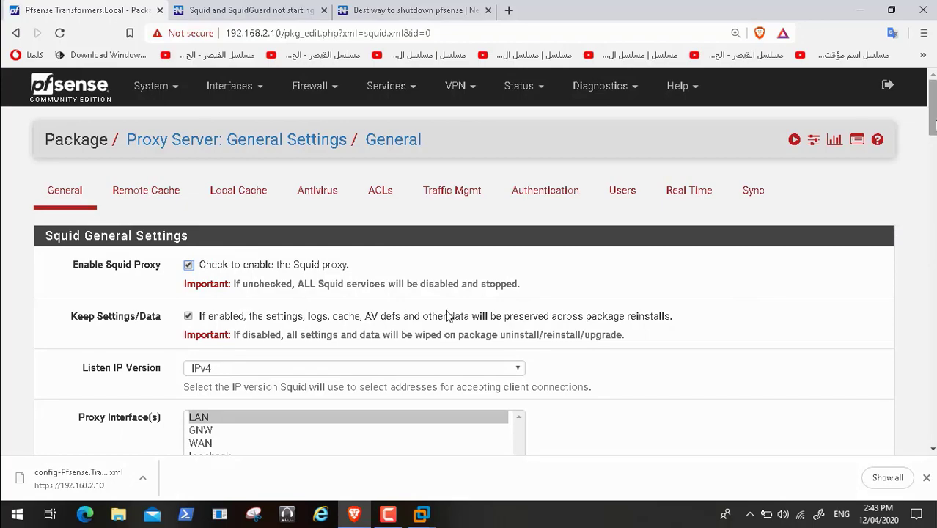
drag(932, 108, 932, 440)
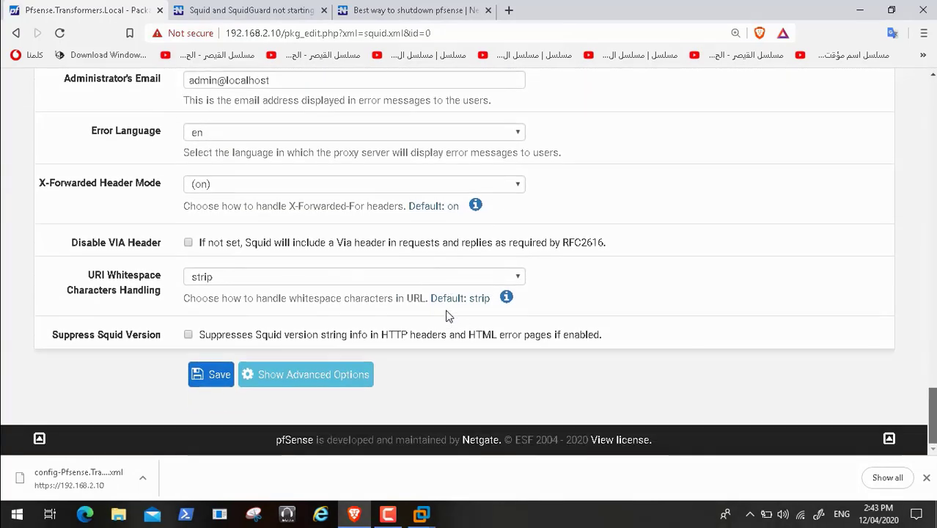
click(212, 381)
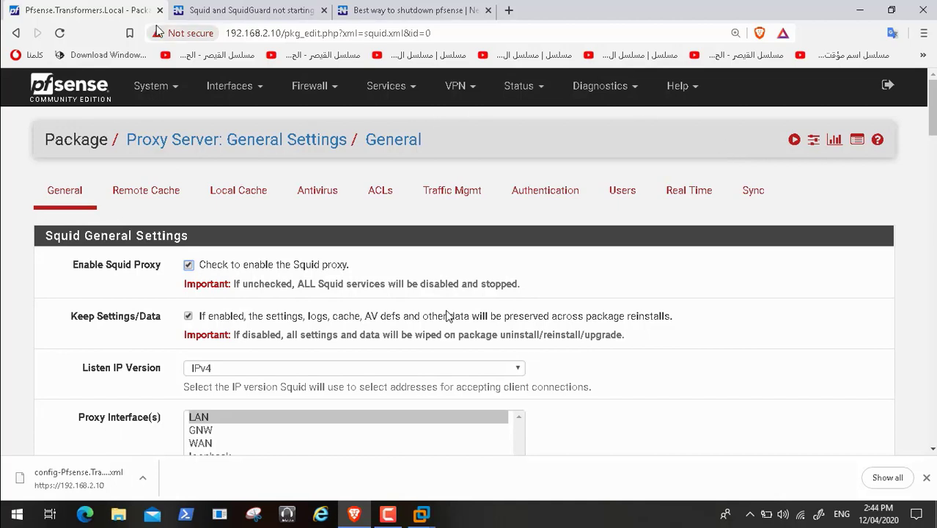
click(95, 96)
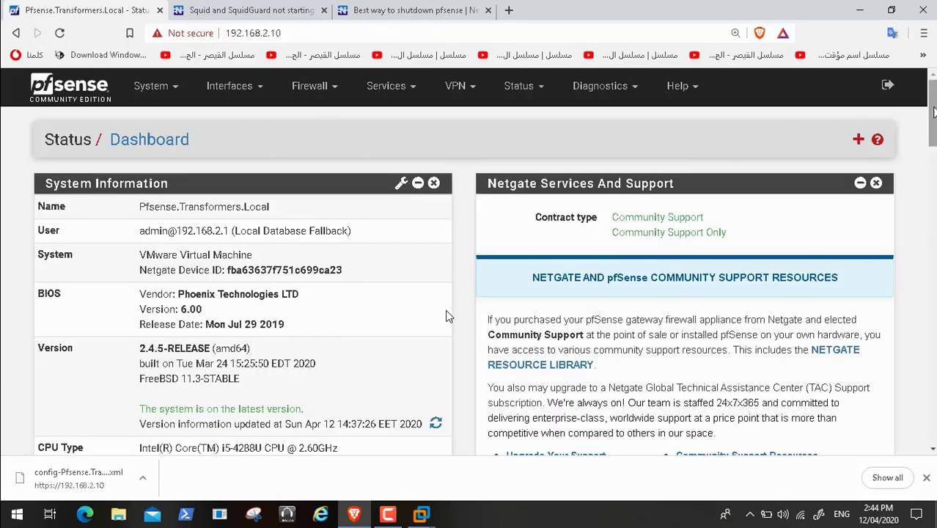
Step: Try starting squid and squidGuard from Services Status, then switch back to the forum thread
scroll(449, 316, down, 12)
scroll(449, 316, down, 2)
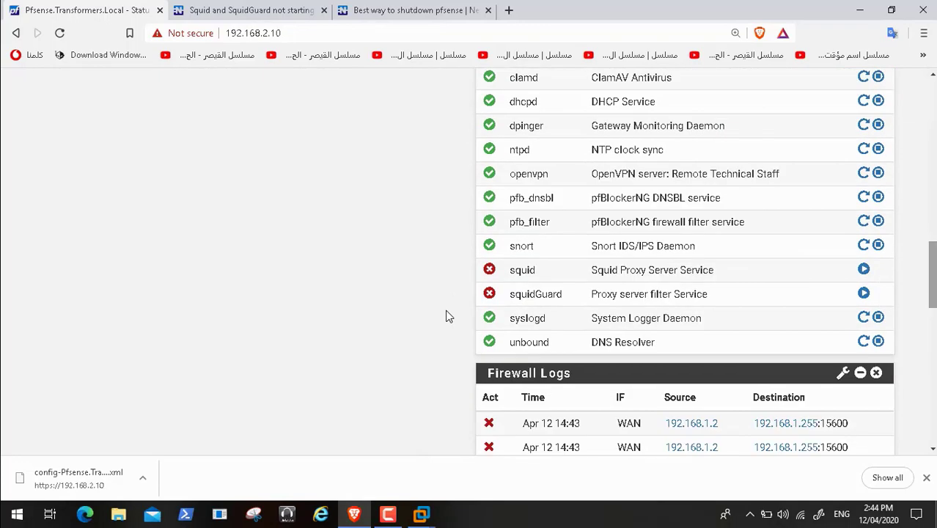
click(864, 271)
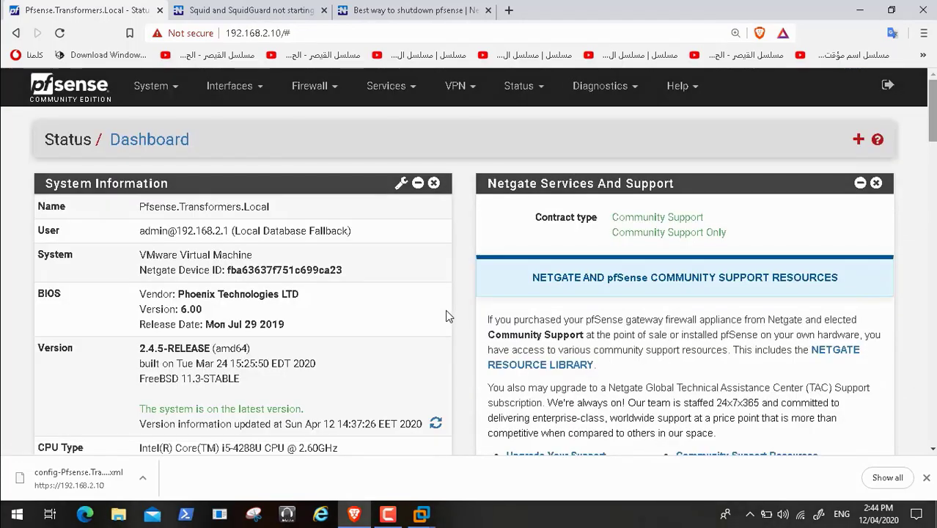
scroll(449, 316, down, 14)
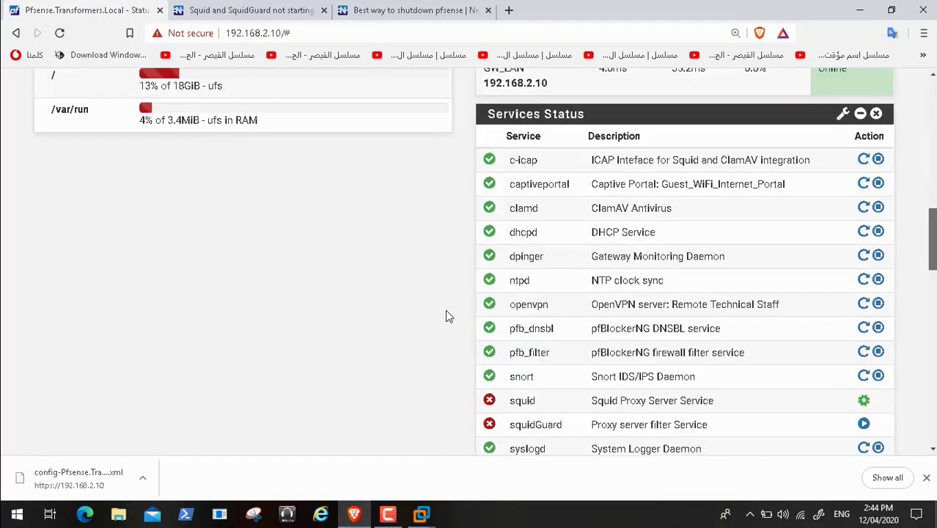
scroll(449, 316, down, 1)
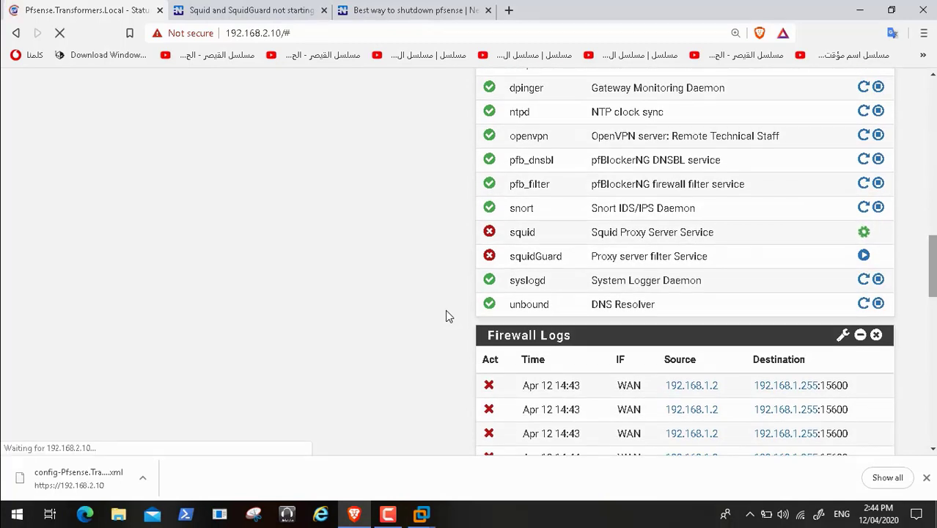
click(863, 257)
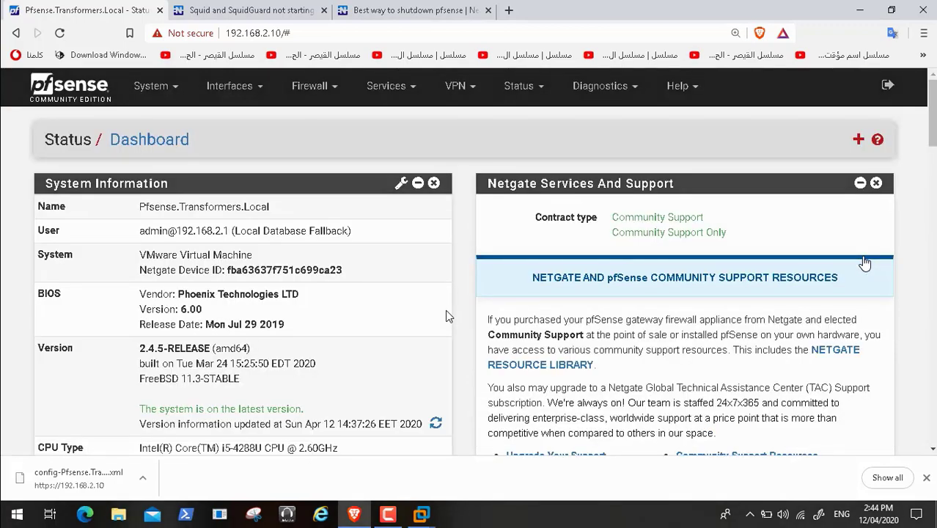
click(277, 14)
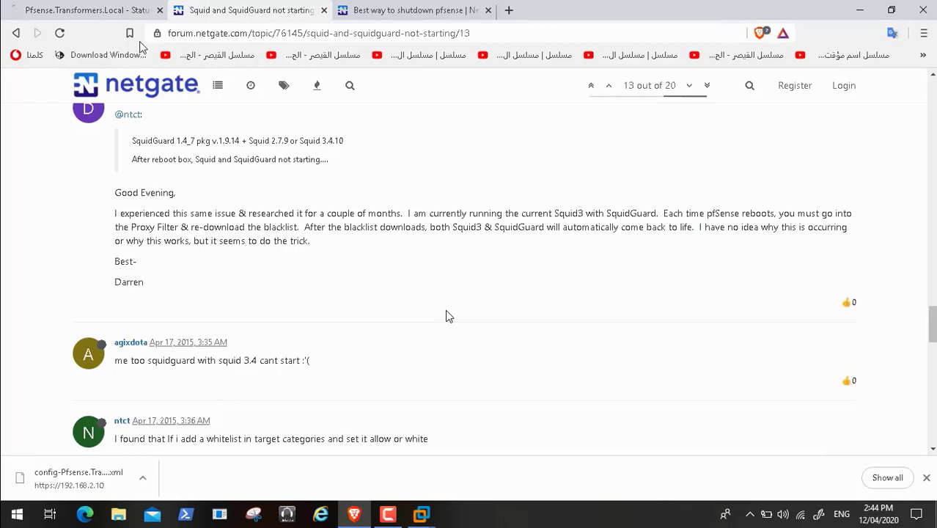
Step: Open the 'Best way to shutdown pfsense' thread and bookmark it in Imported from Chrome
click(15, 33)
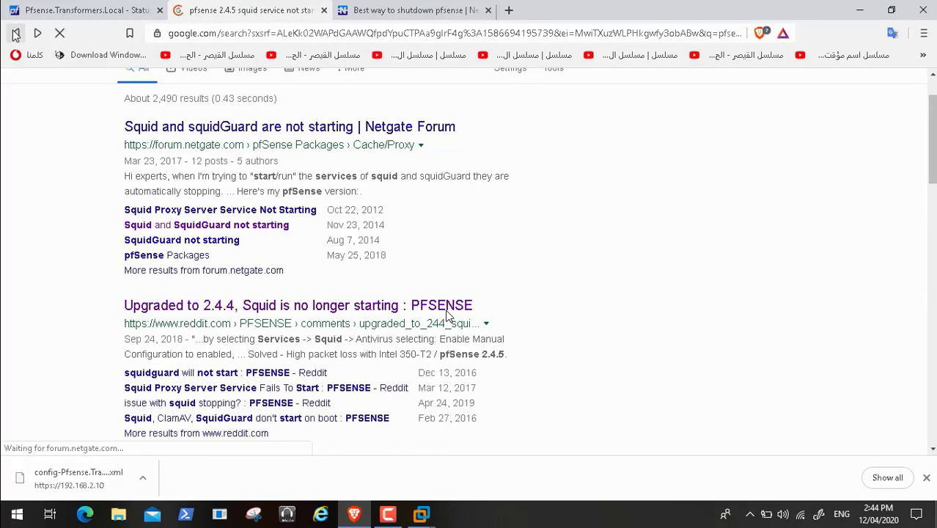
click(404, 13)
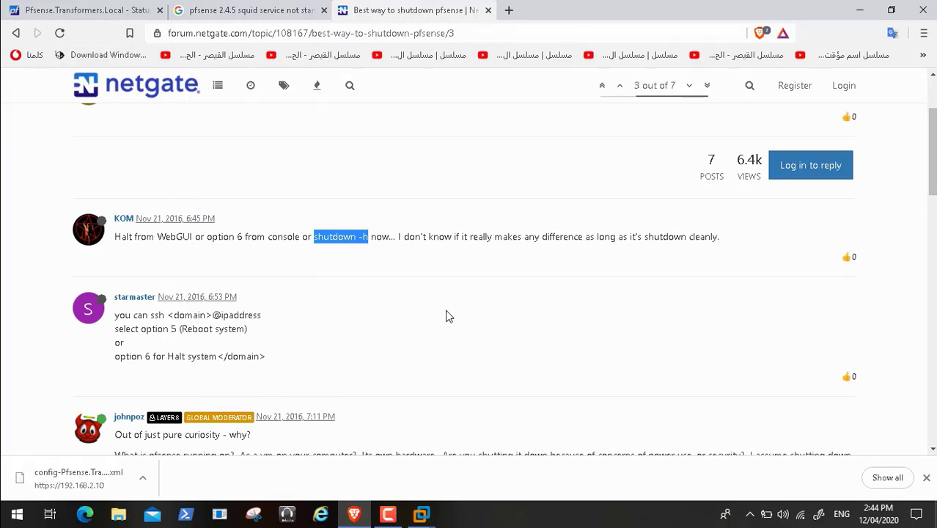
click(923, 33)
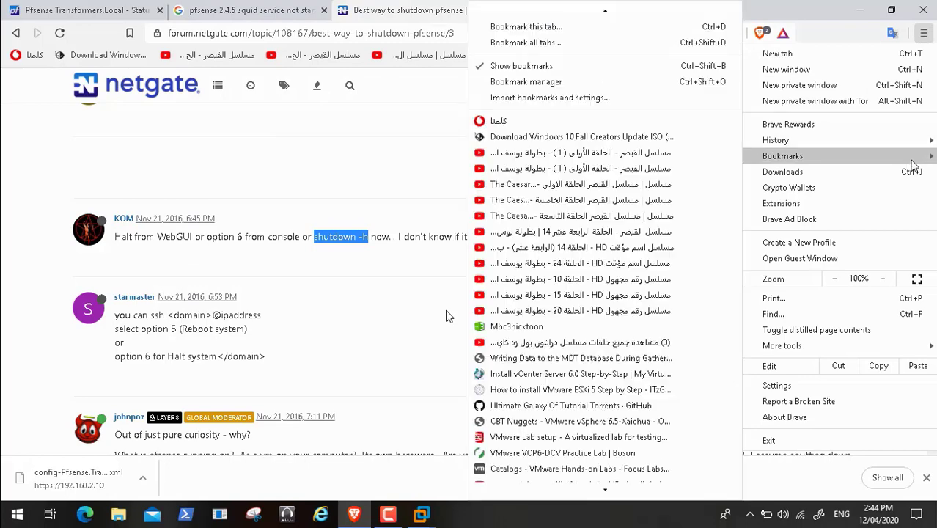
mouse_move(870, 156)
click(584, 31)
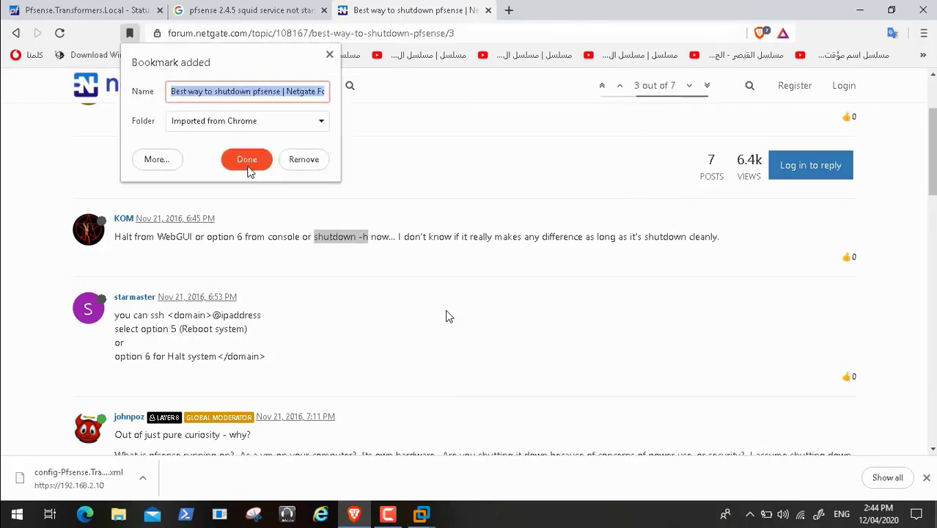
click(248, 165)
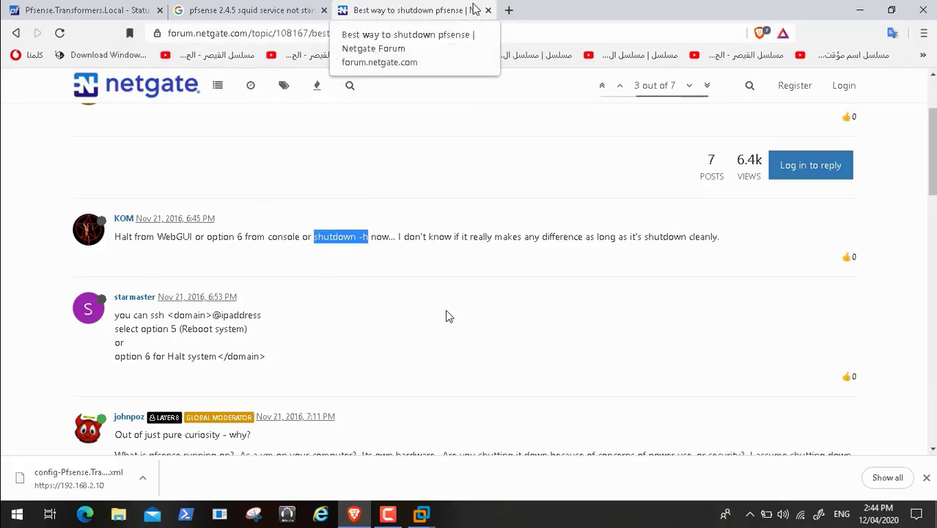
Step: Read the Reddit post 'issue with squid stopping?' from the Google results, then return to pfSense
click(229, 11)
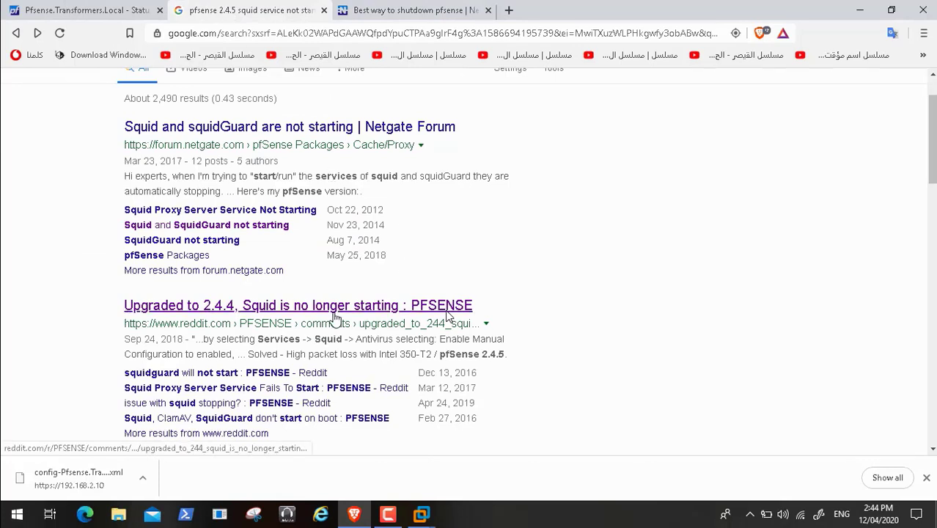
click(274, 410)
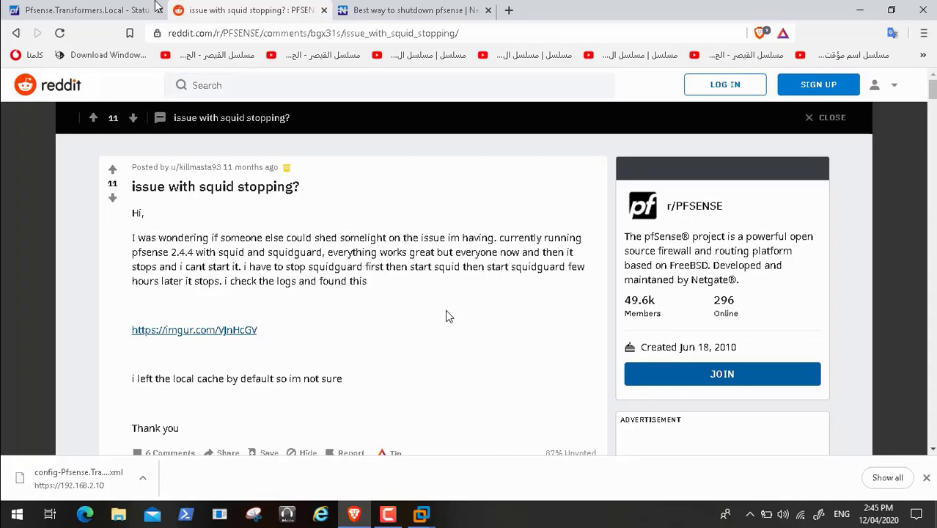
click(106, 11)
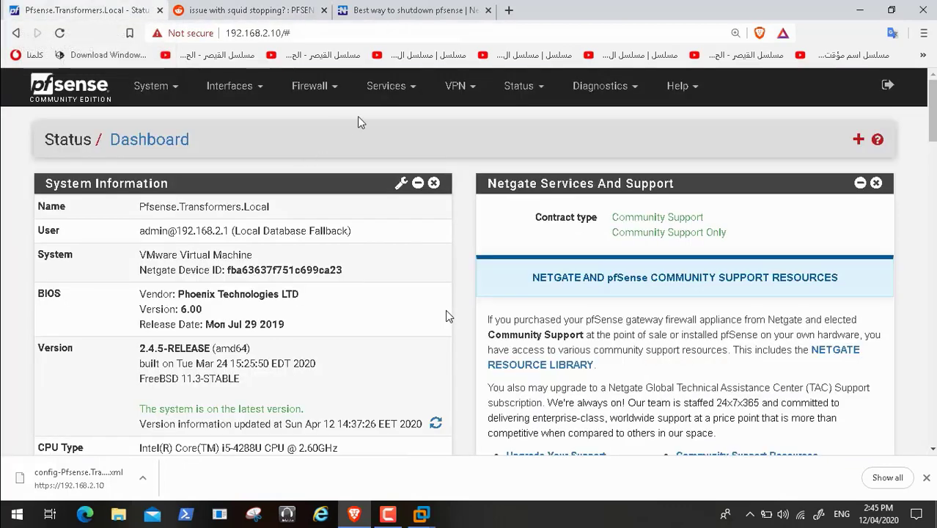
Step: Under Services > SquidGuard Proxy Filter, apply SquidGuard with Enable unchecked
click(410, 88)
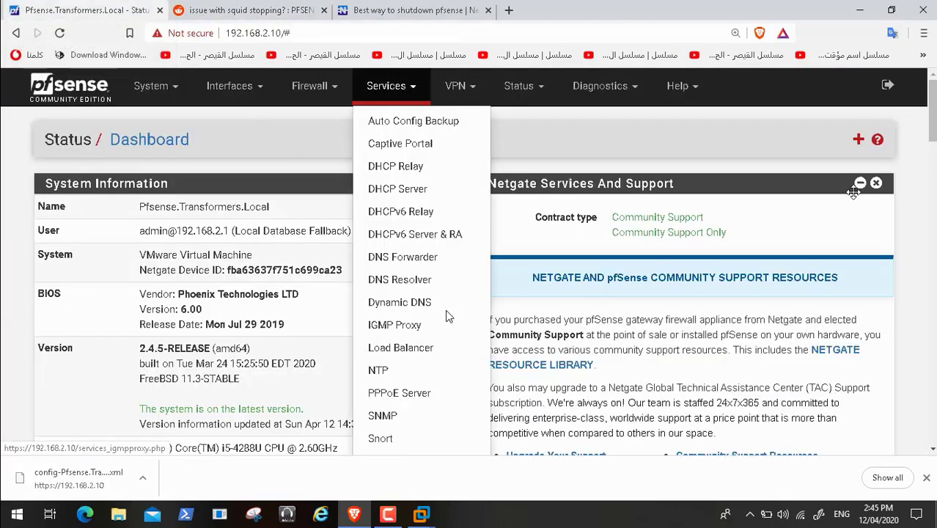
scroll(448, 317, down, 1)
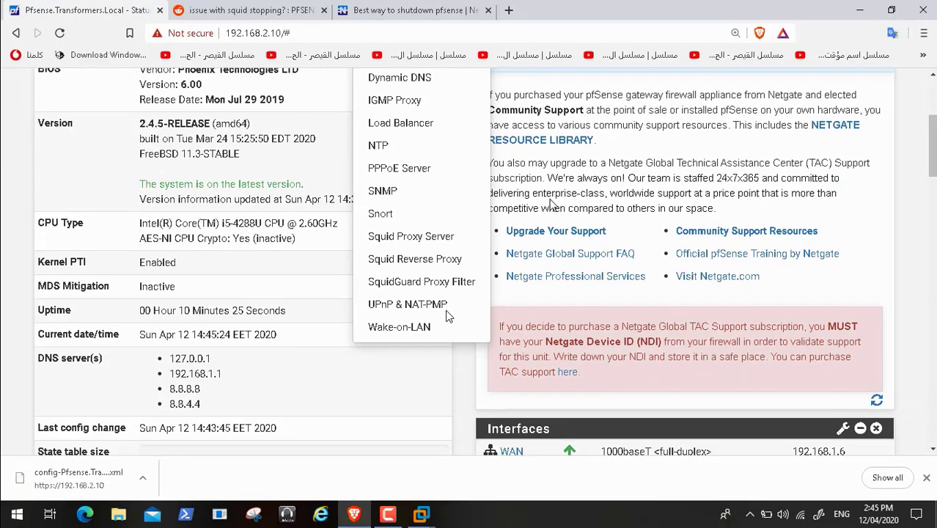
click(447, 288)
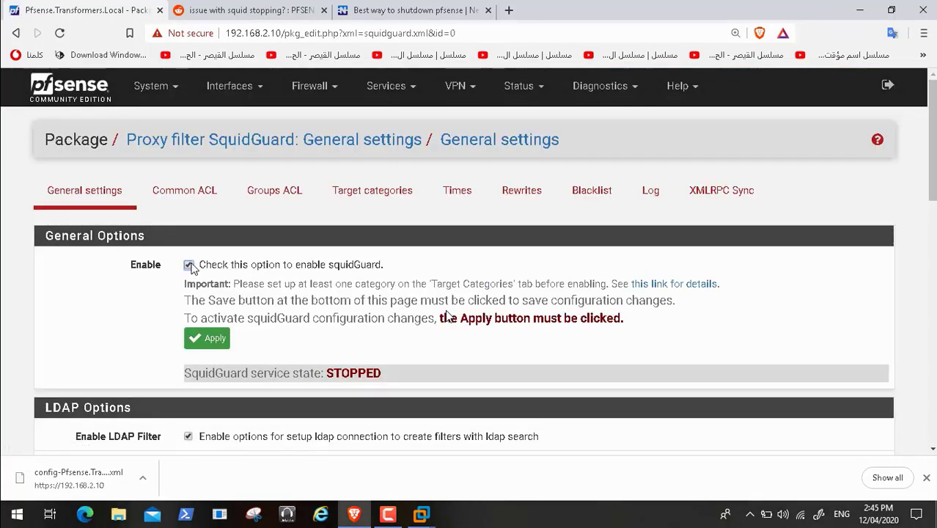
click(209, 347)
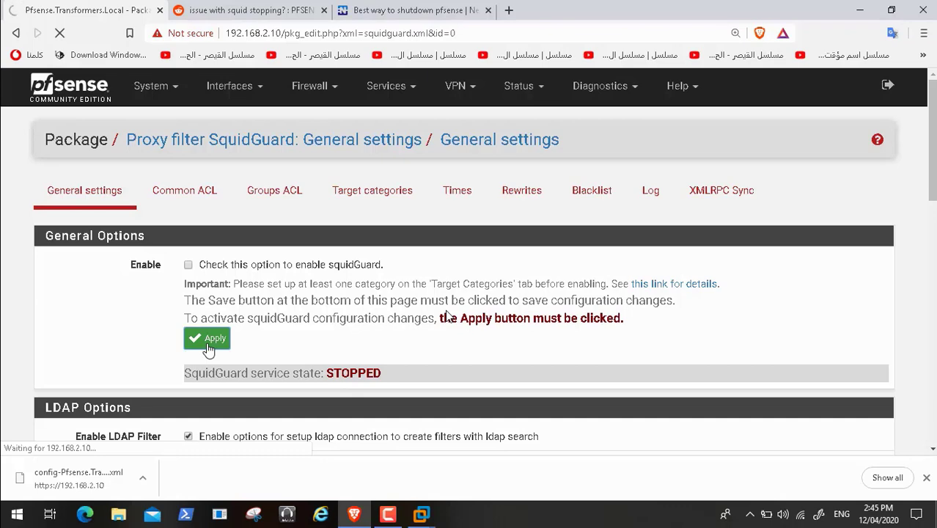
Step: Glance at the pfSense shutdown forum thread and Reddit post, then return to SquidGuard settings
click(405, 16)
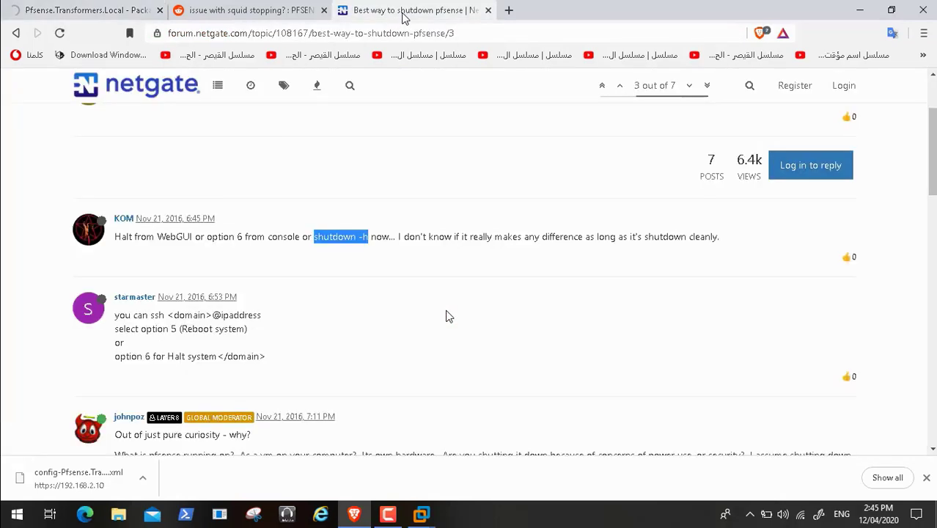
click(271, 15)
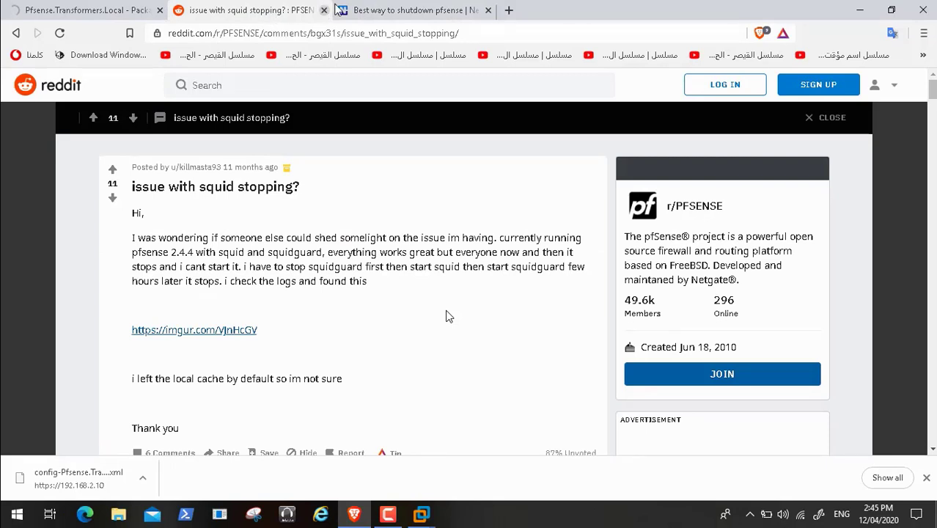
click(60, 18)
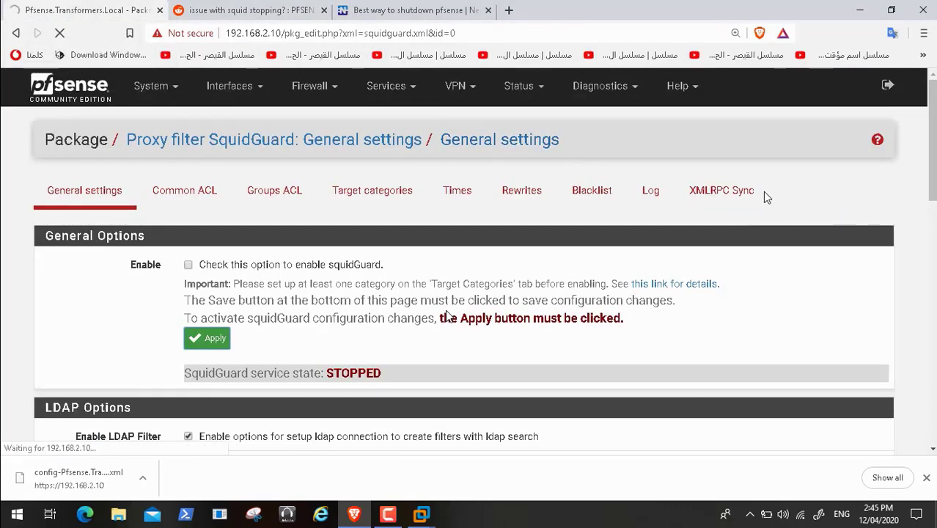
Step: Retry starting squid from the Dashboard's Services Status; squid and squidGuard remain stopped
click(87, 91)
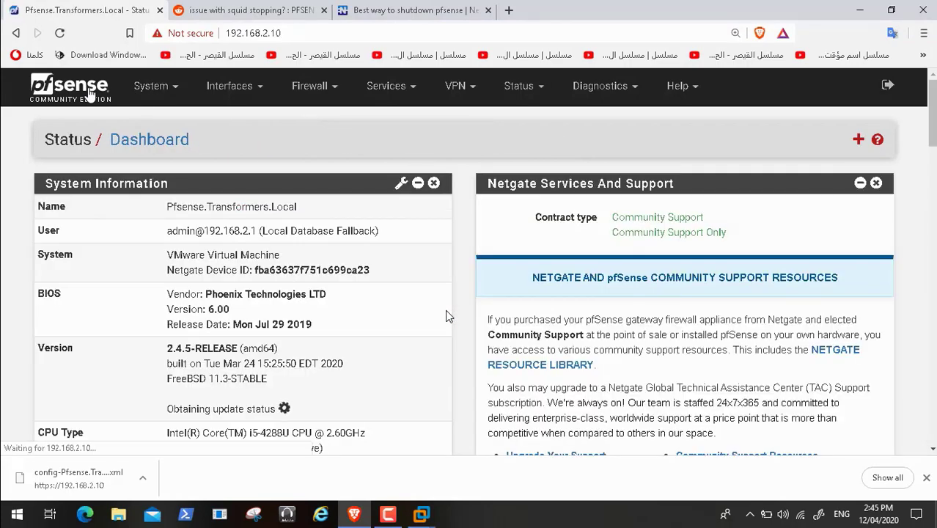
scroll(448, 315, down, 10)
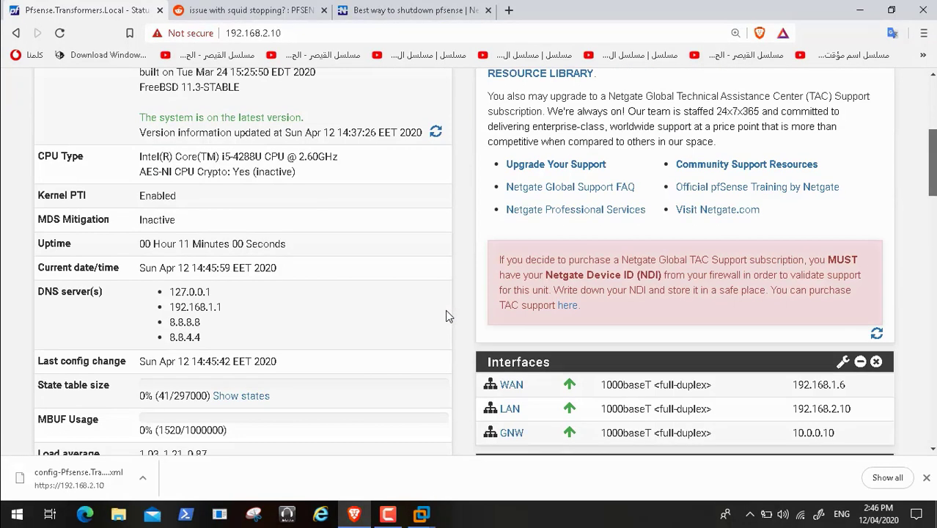
scroll(449, 316, down, 4)
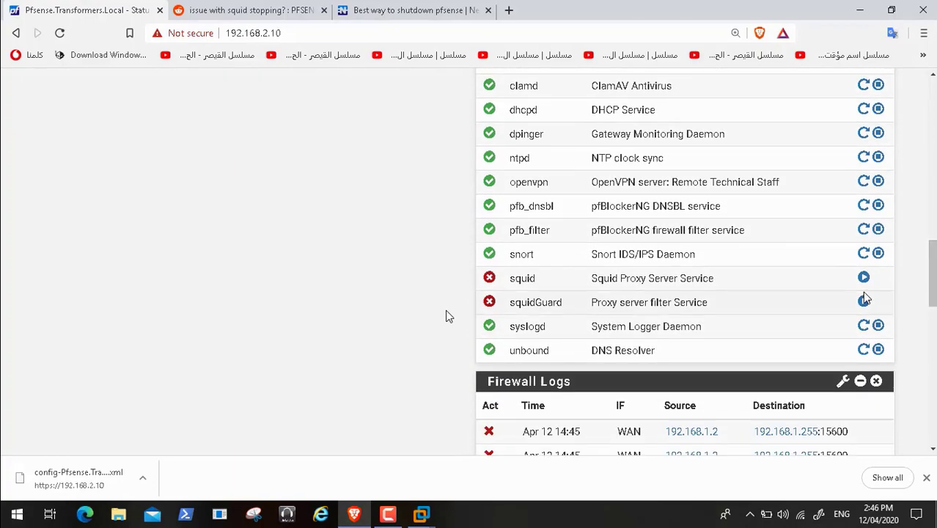
click(863, 278)
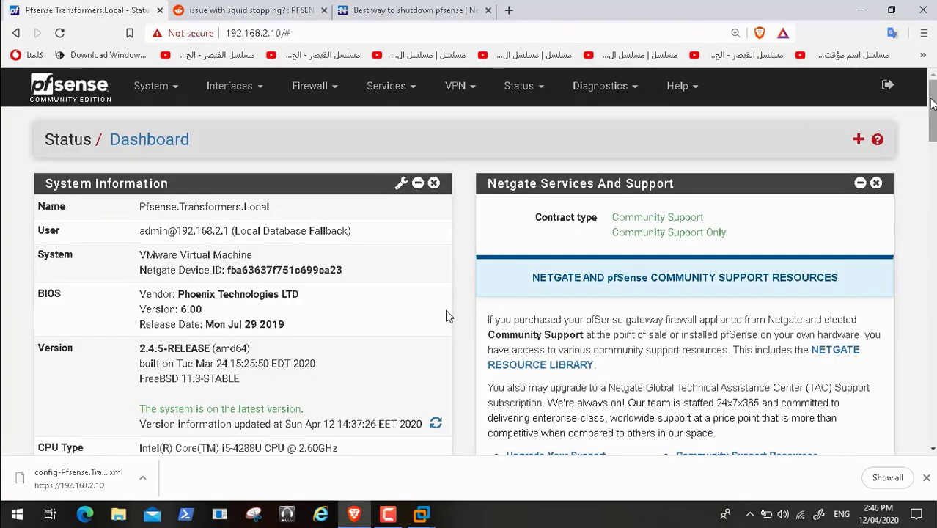
scroll(449, 316, down, 12)
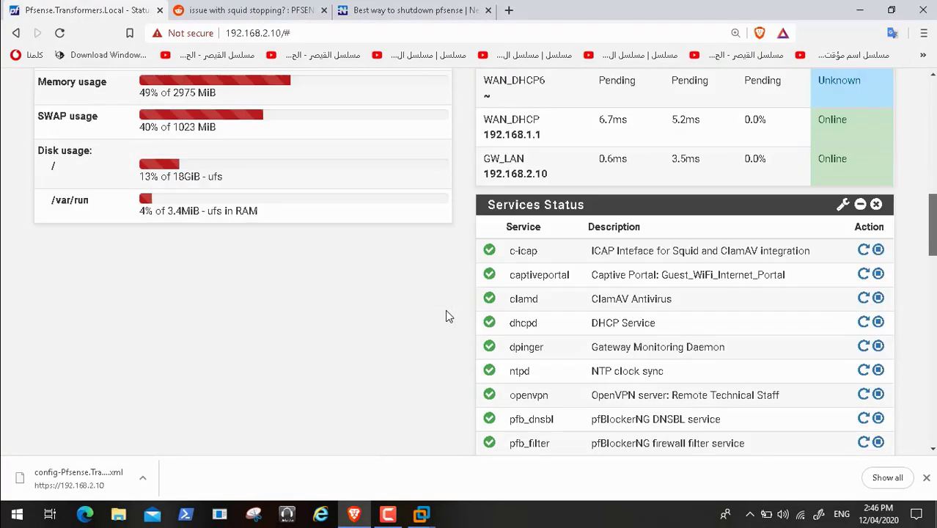
scroll(449, 316, down, 1)
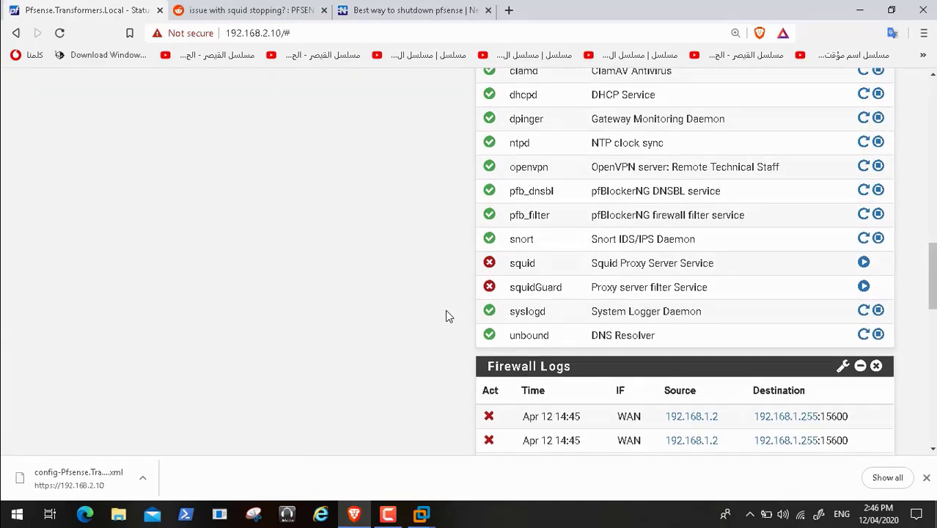
drag(934, 279, 934, 114)
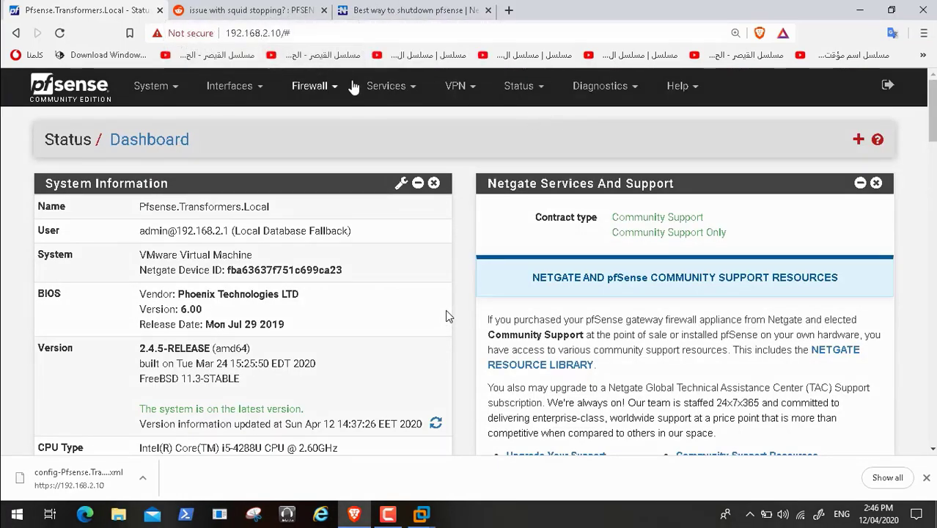
Step: Tick 'Check this option to enable squidGuard' in SquidGuard Proxy Filter and apply it
click(396, 90)
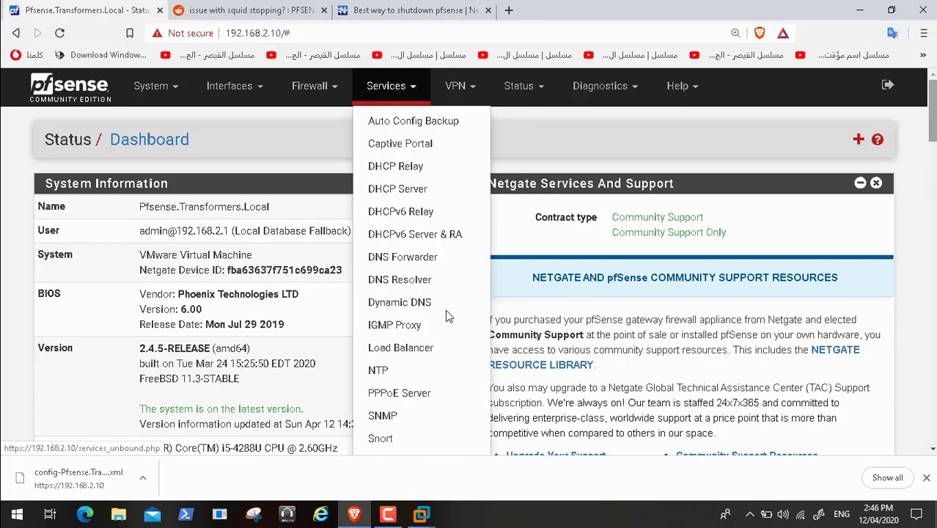
scroll(448, 317, down, 4)
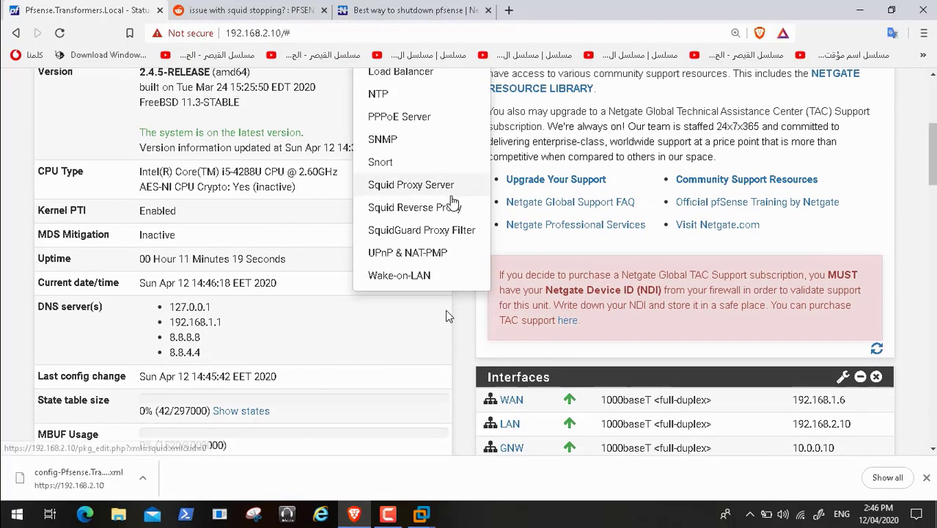
click(444, 231)
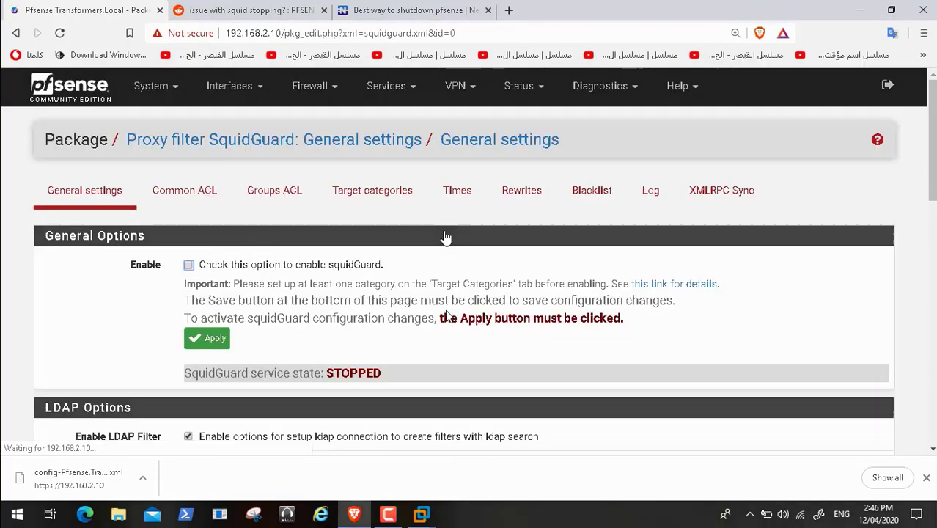
click(189, 266)
click(224, 339)
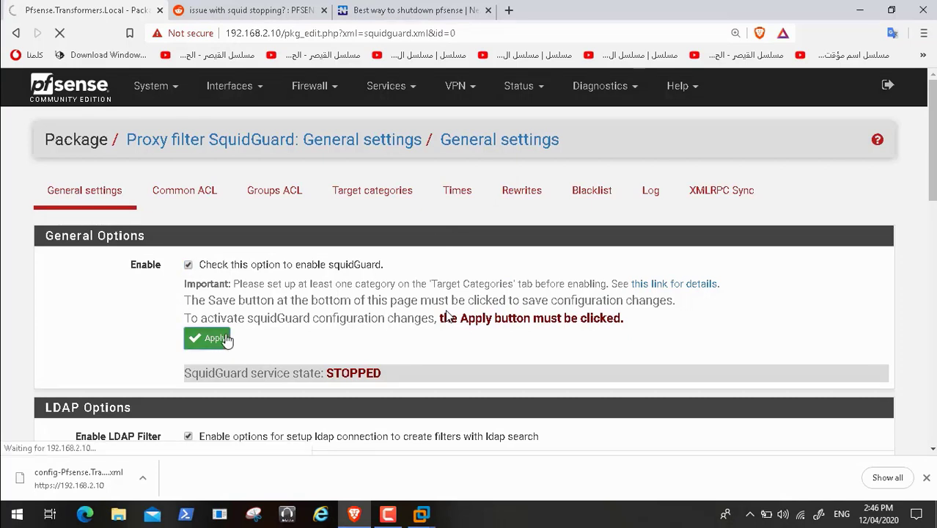
click(399, 13)
Step: Go back to the Google results for the squid problem and scroll through them
click(256, 10)
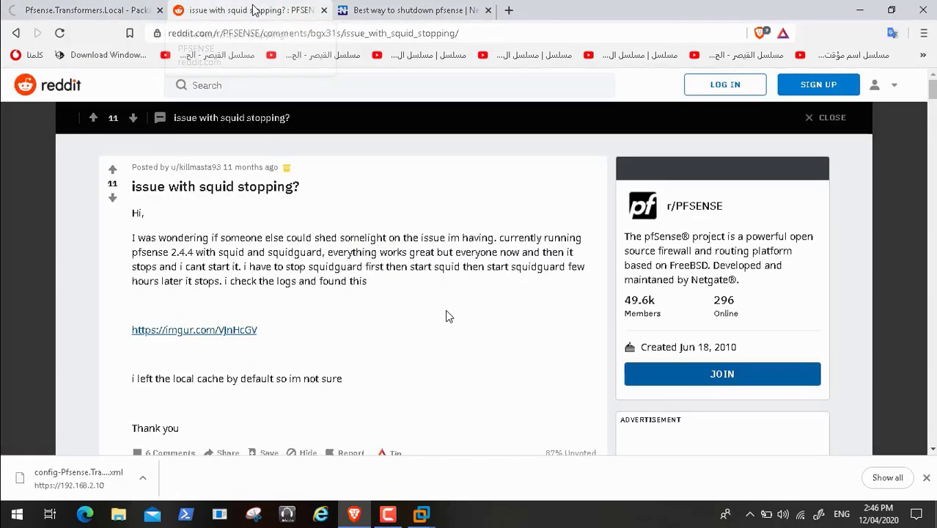
click(16, 33)
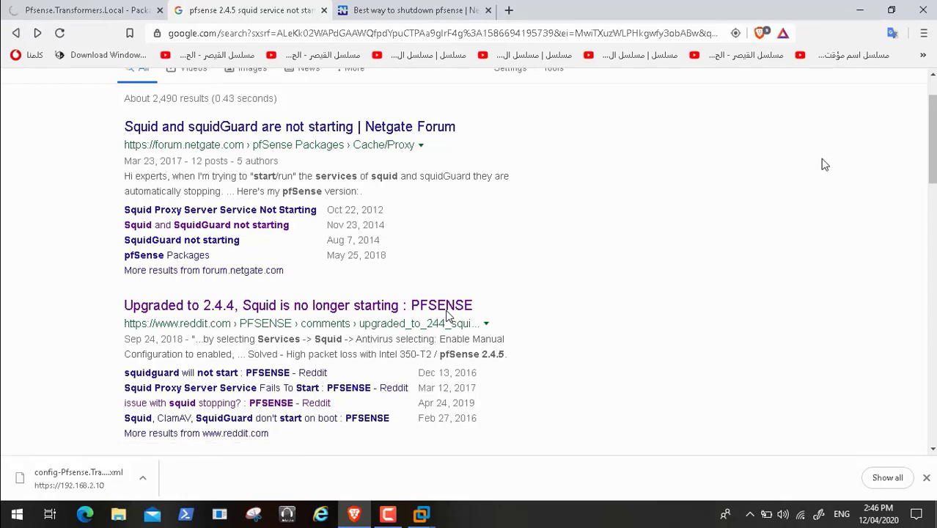
drag(930, 147, 935, 170)
scroll(450, 317, down, 2)
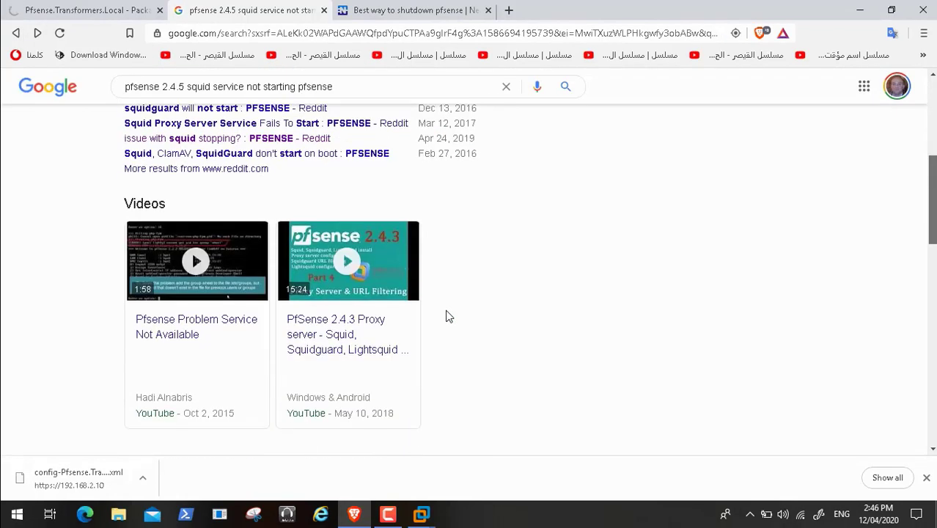
scroll(449, 317, down, 3)
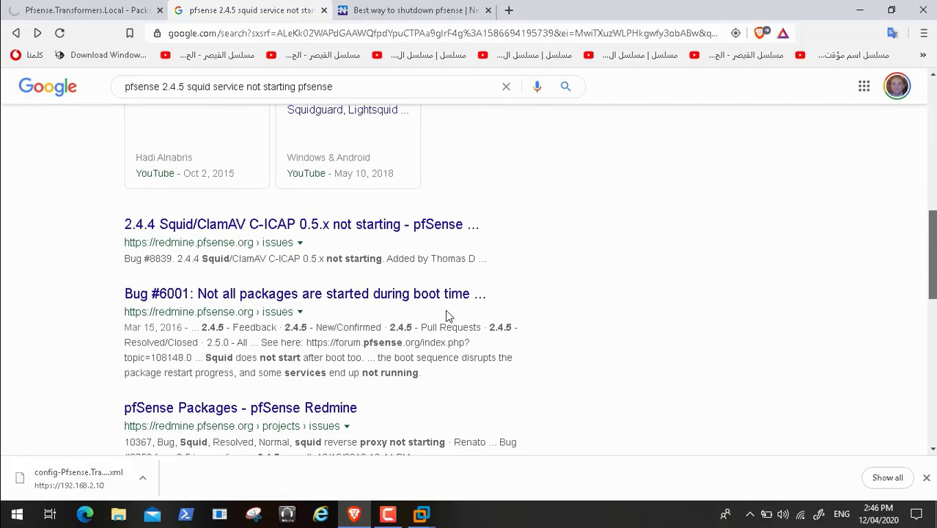
scroll(450, 317, down, 1)
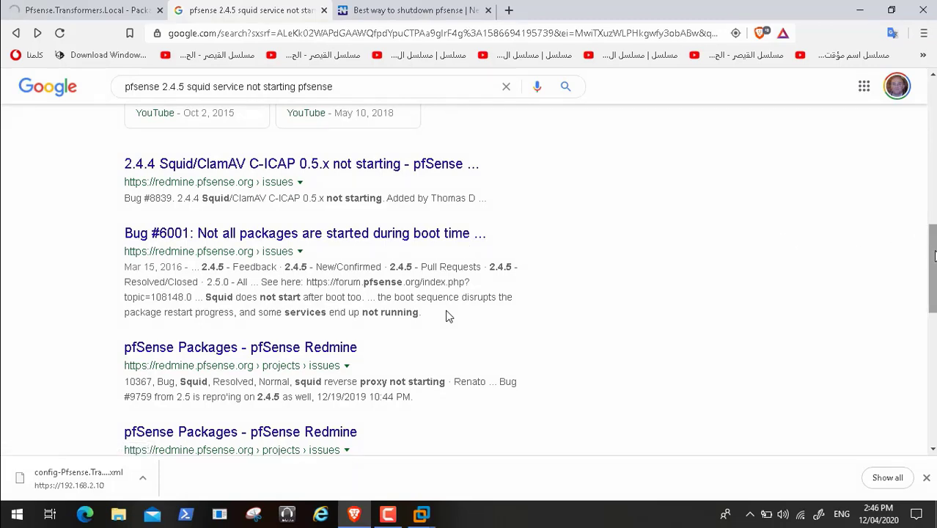
scroll(449, 317, down, 3)
scroll(449, 316, down, 2)
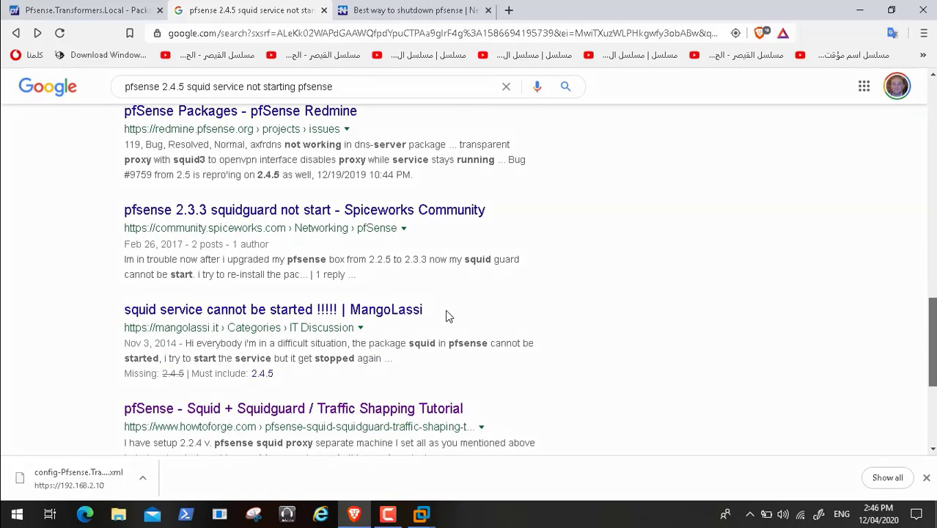
scroll(450, 316, up, 8)
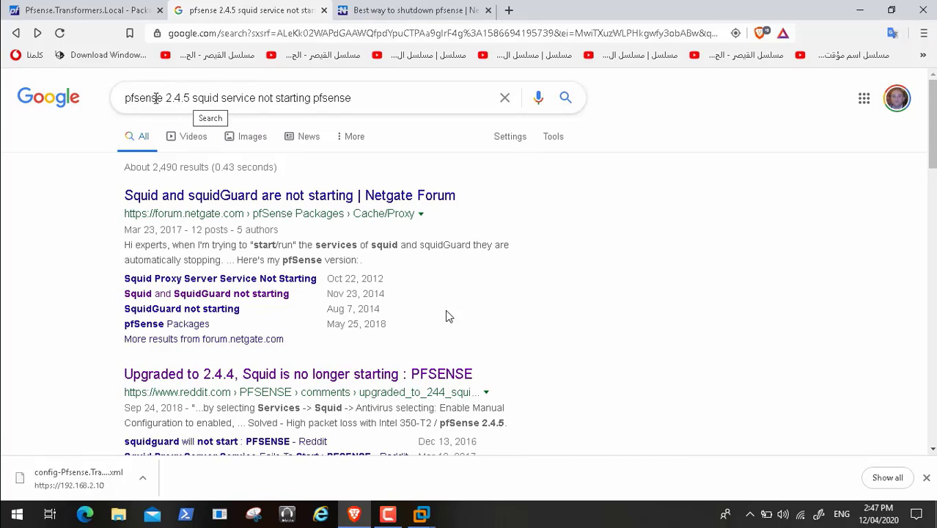
Step: Prefix the search with 'after upgrade' and open the 'Stuck upgrade of squid' Netgate thread
click(126, 97)
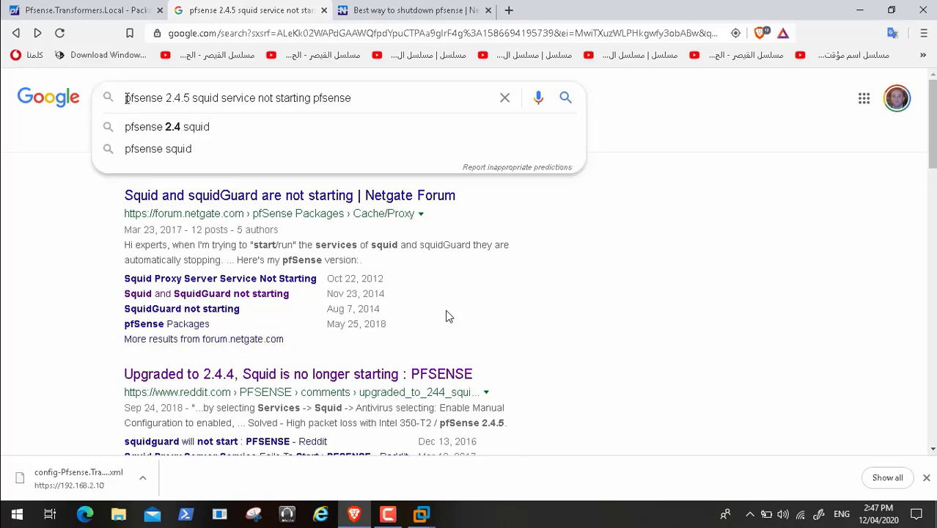
text(after )
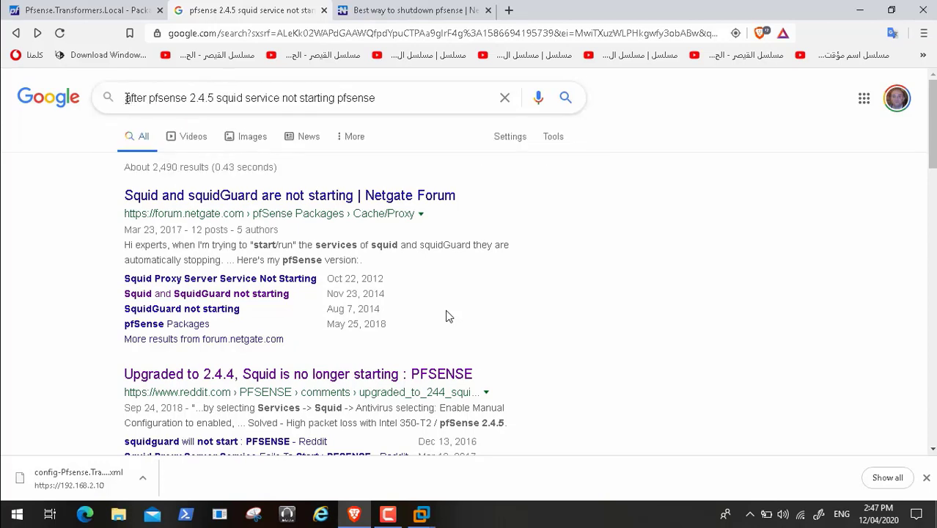
text(upgra)
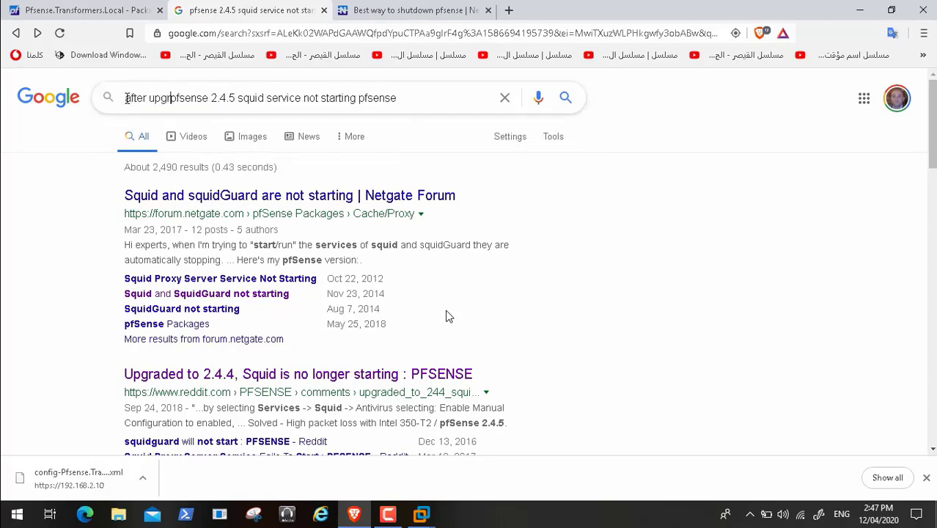
text(de)
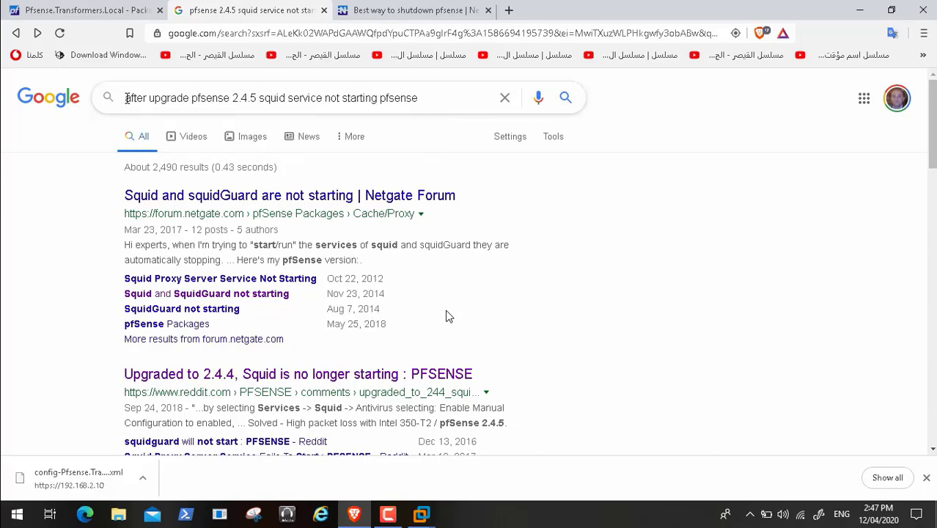
key(Return)
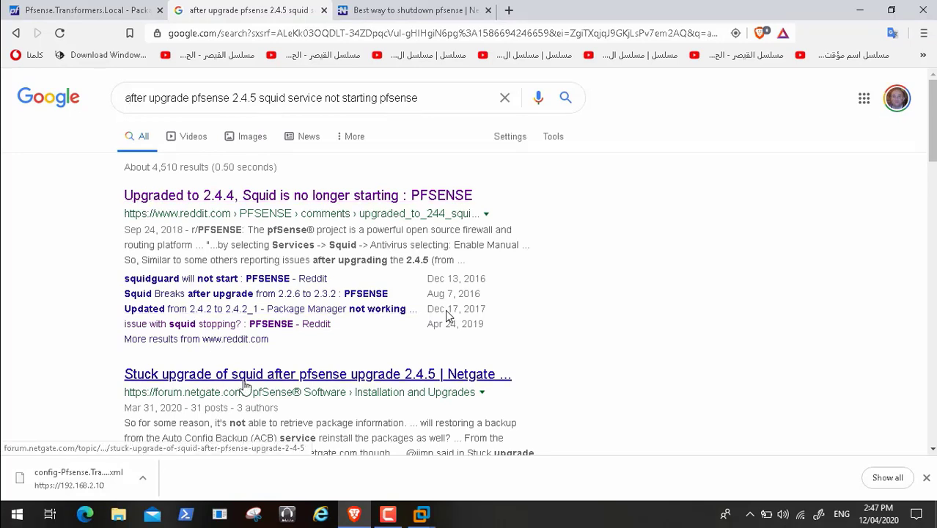
click(297, 377)
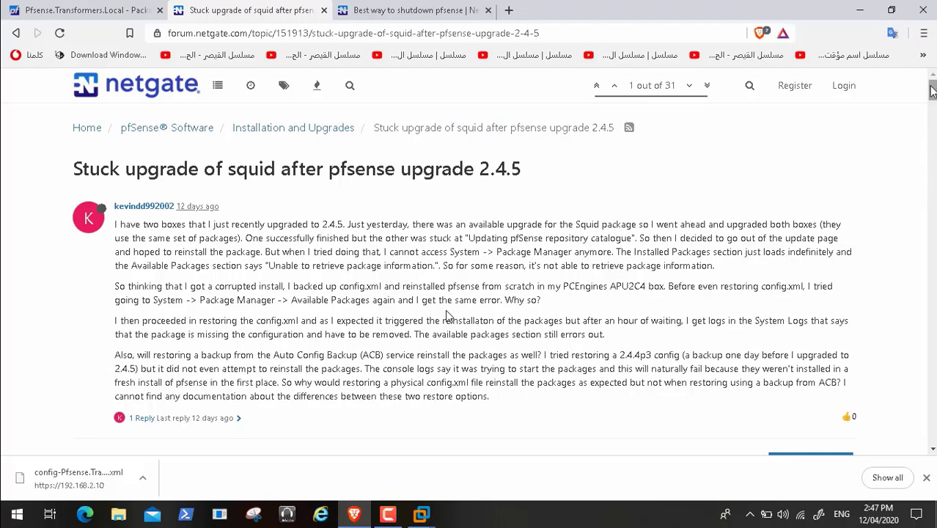
drag(932, 89, 934, 109)
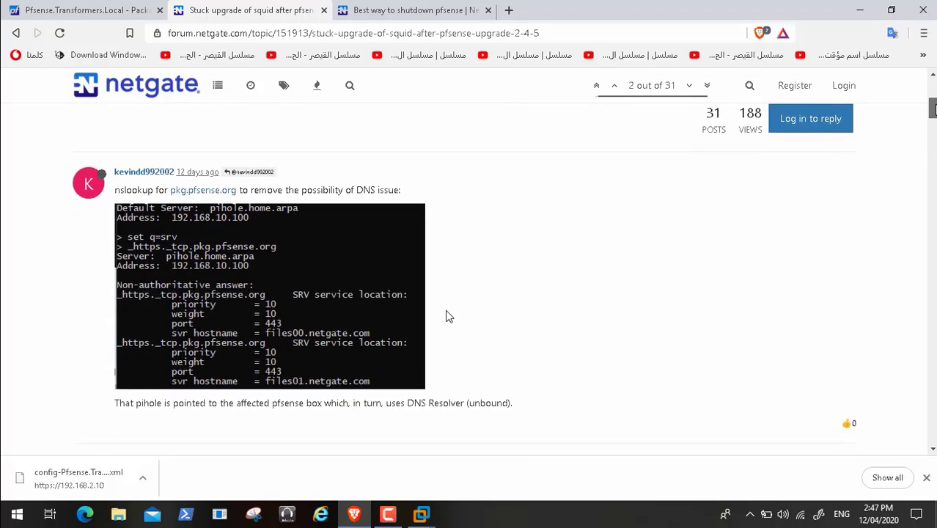
scroll(449, 316, down, 8)
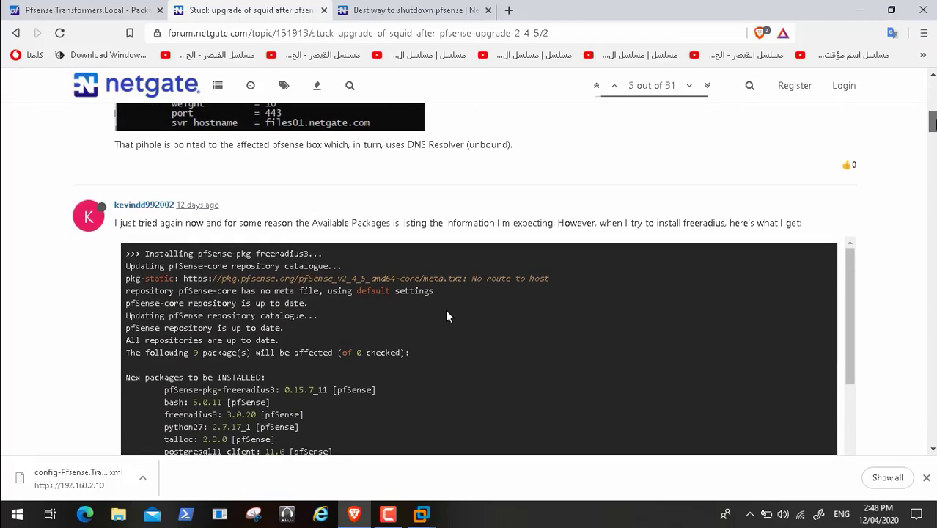
scroll(448, 316, down, 4)
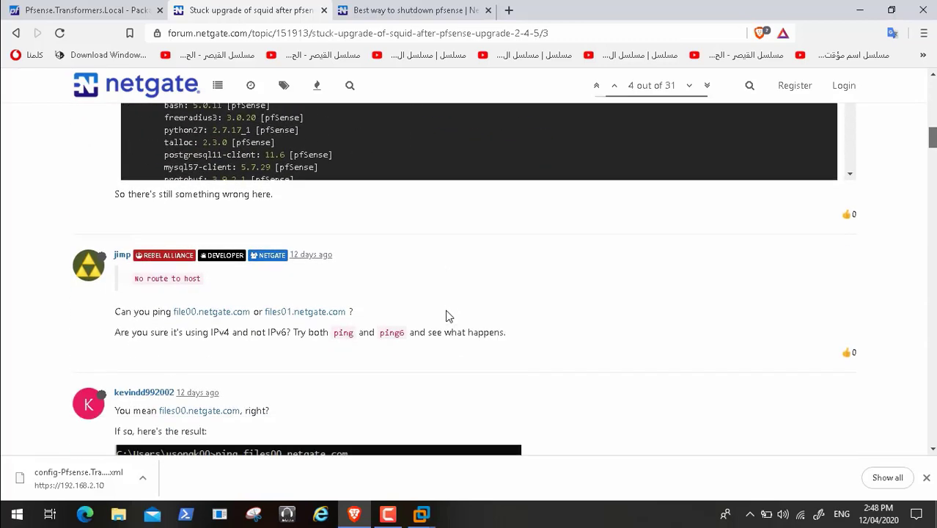
scroll(449, 316, down, 3)
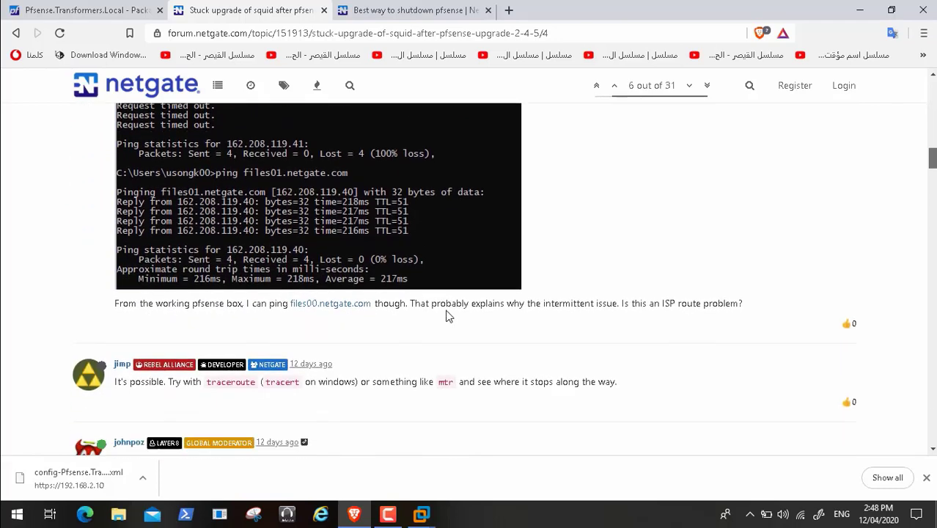
click(15, 32)
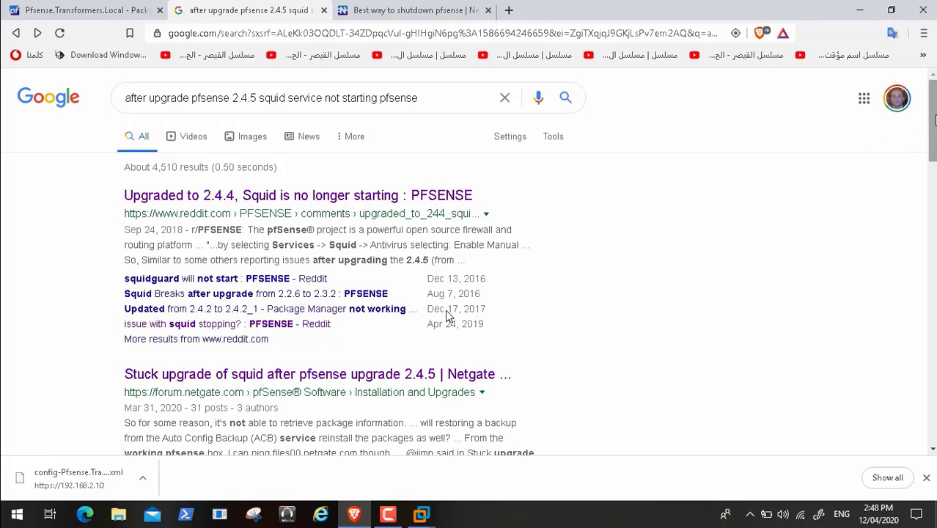
scroll(448, 315, down, 1)
scroll(449, 316, down, 2)
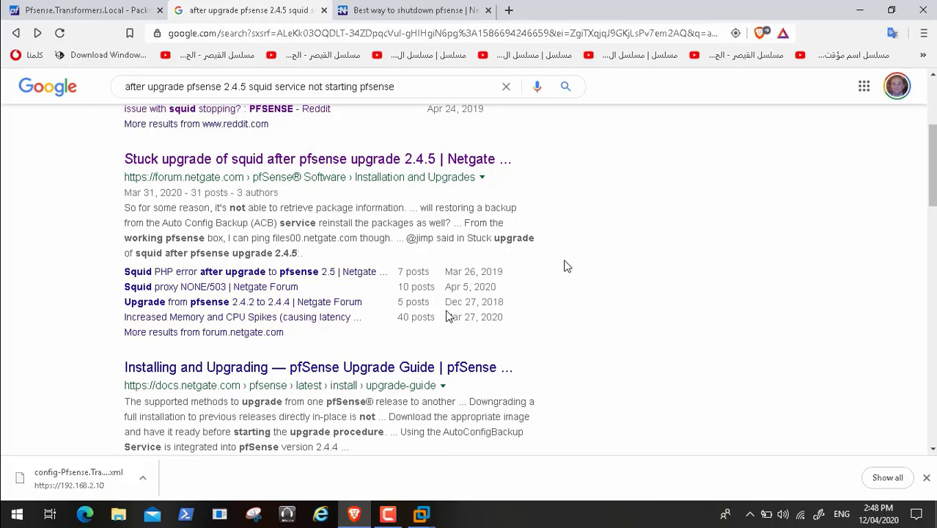
click(266, 286)
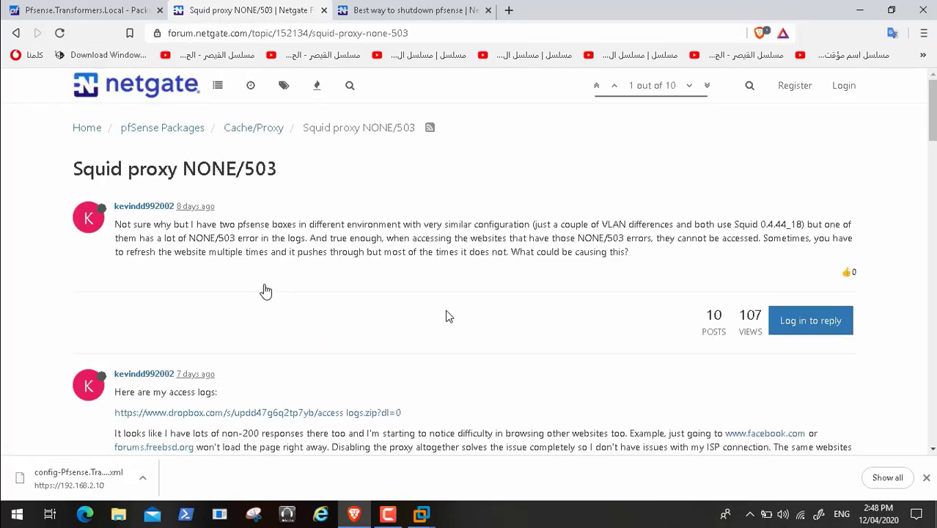
click(15, 33)
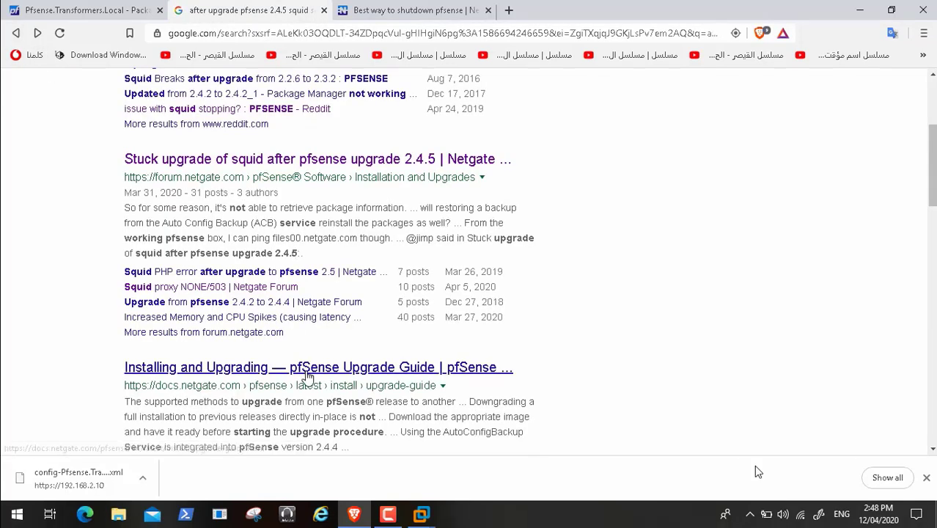
mouse_move(907, 485)
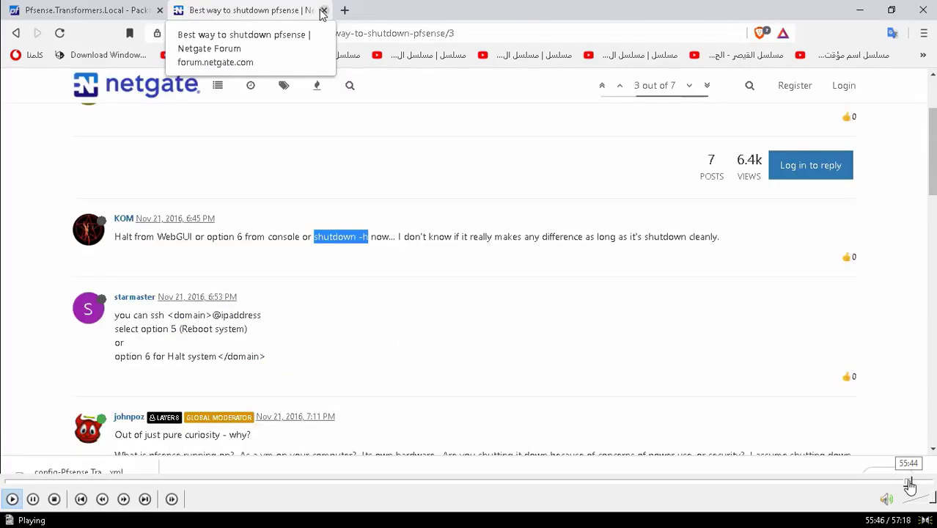
Step: Check the Dashboard's Services Status, where squid and squidGuard are still stopped
click(911, 482)
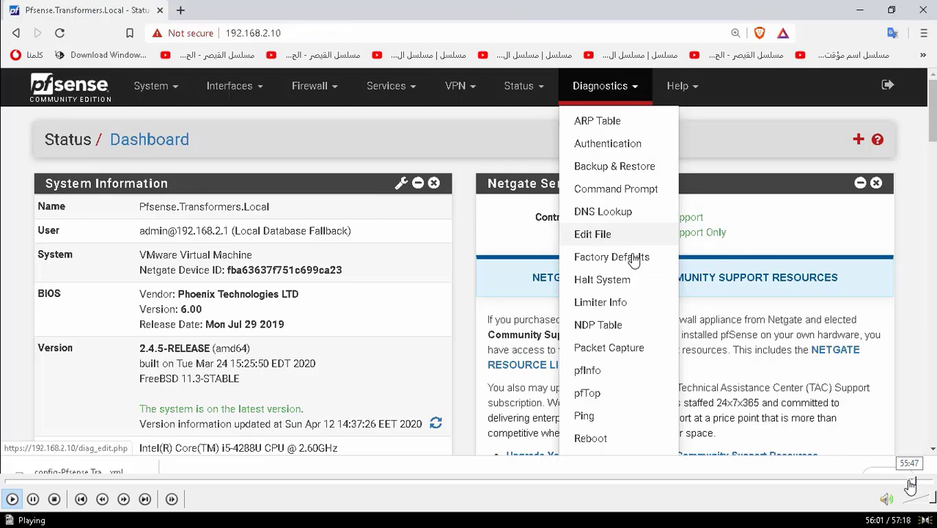
click(908, 482)
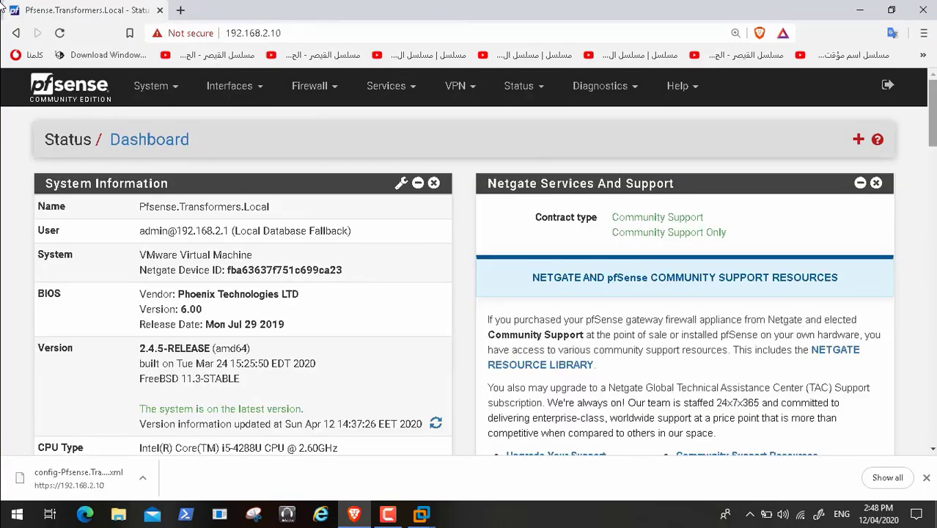
drag(932, 89, 932, 268)
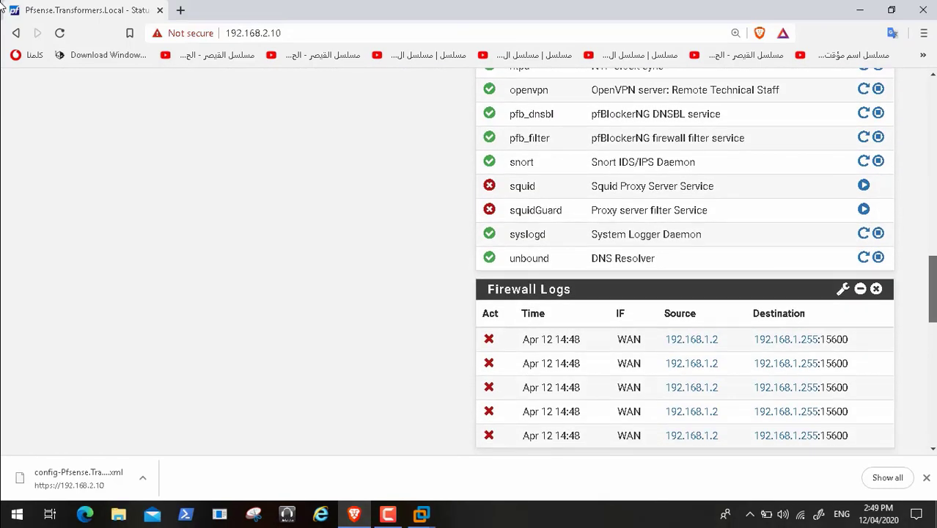
scroll(469, 256, up, 10)
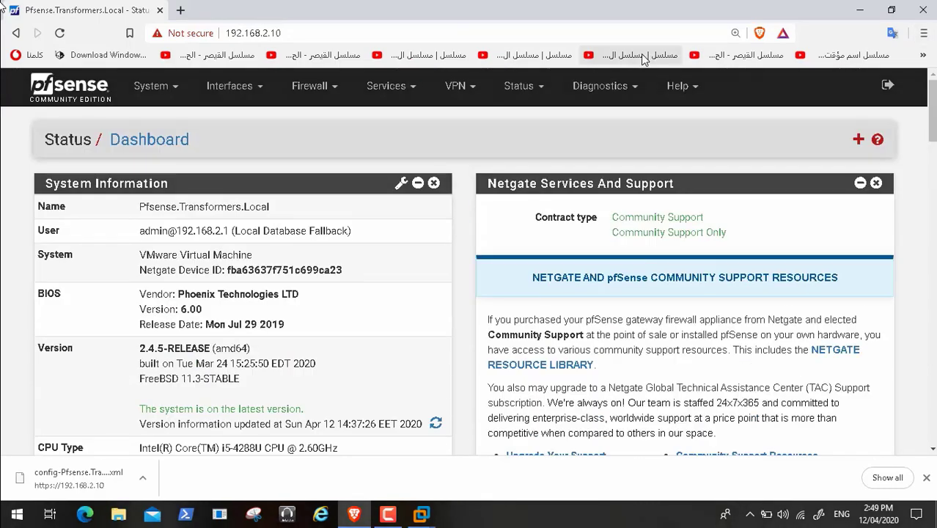
Step: Halt the firewall via Diagnostics > Halt System and confirm with OK
click(628, 90)
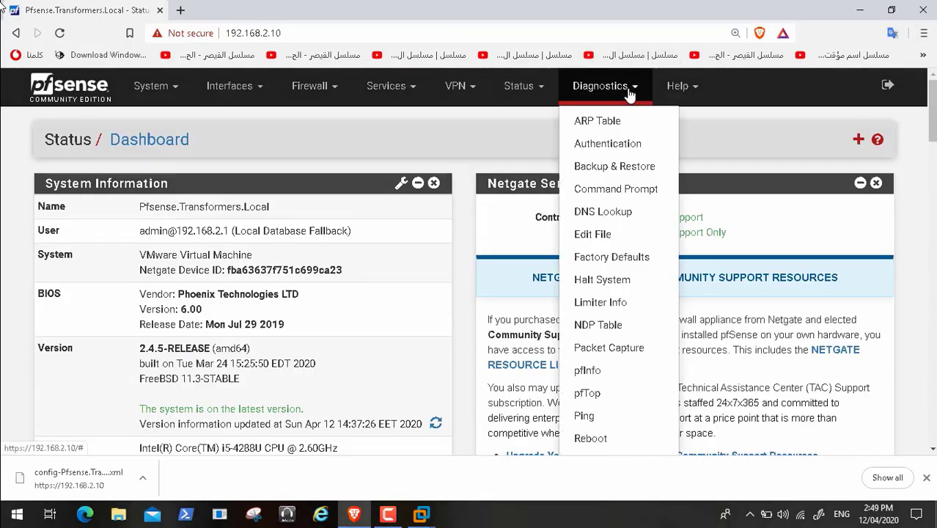
click(627, 281)
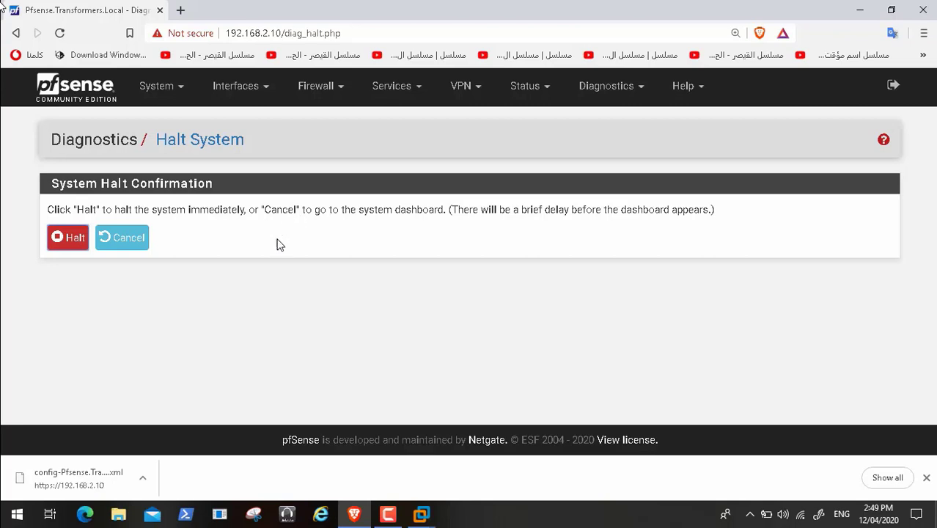
click(65, 239)
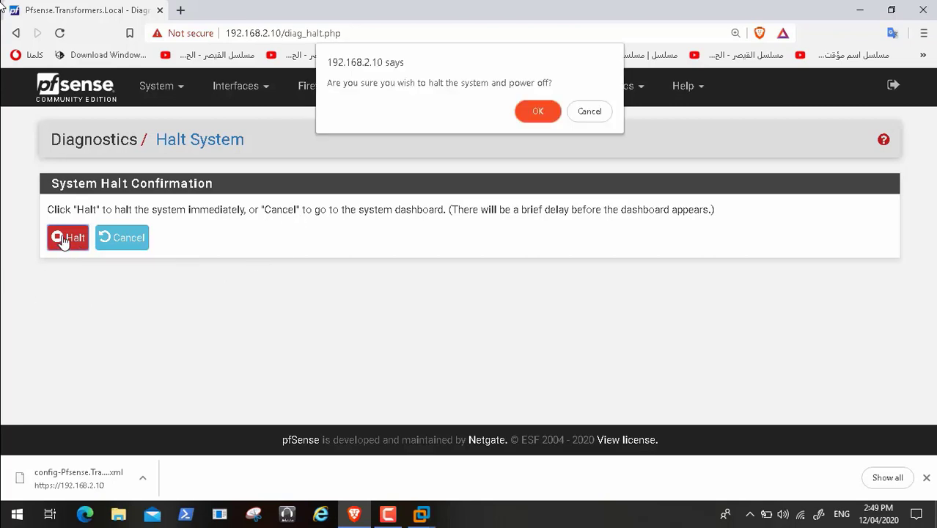
click(533, 111)
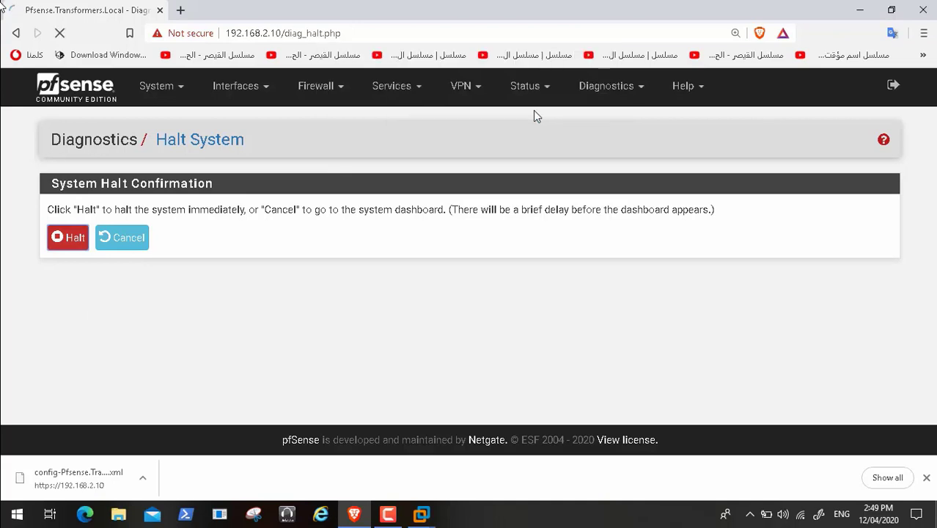
click(418, 512)
Step: Wait in VMware Workstation until the Pfsense VM powers off, then close VMware
click(422, 425)
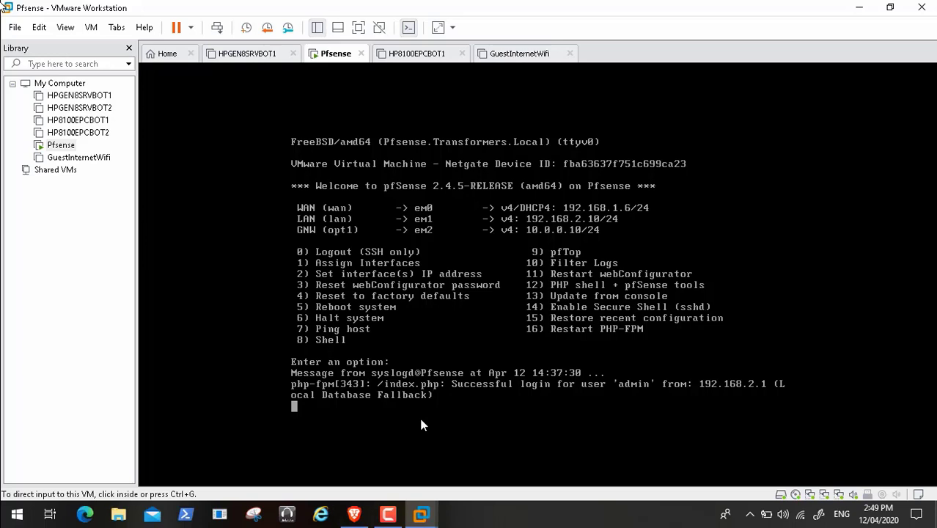
click(423, 405)
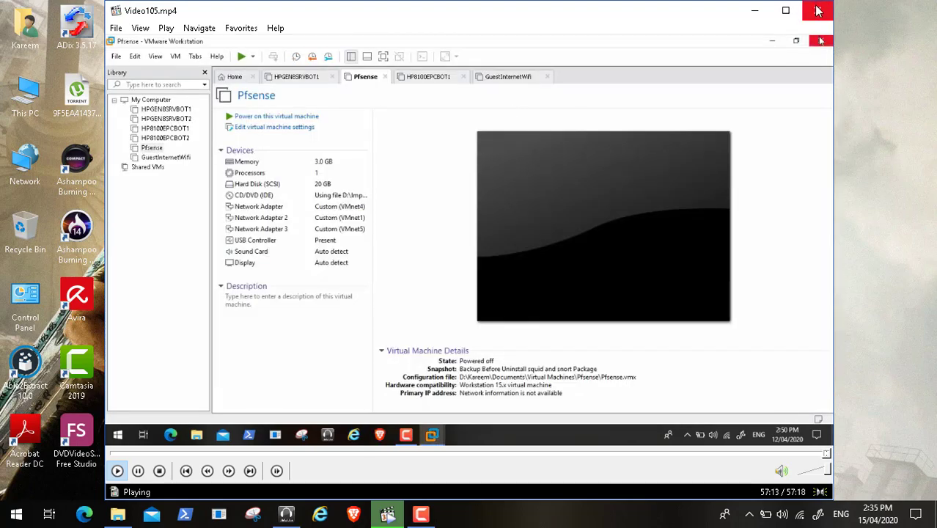
click(818, 10)
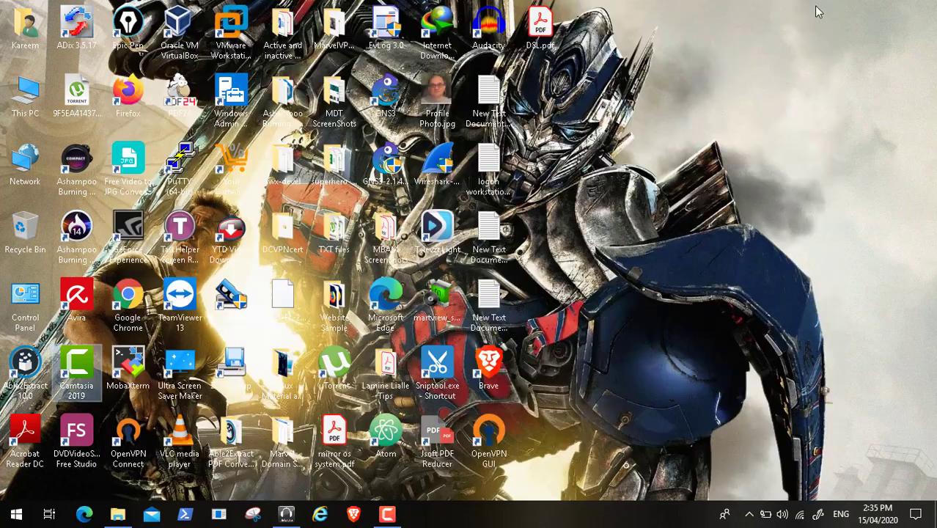